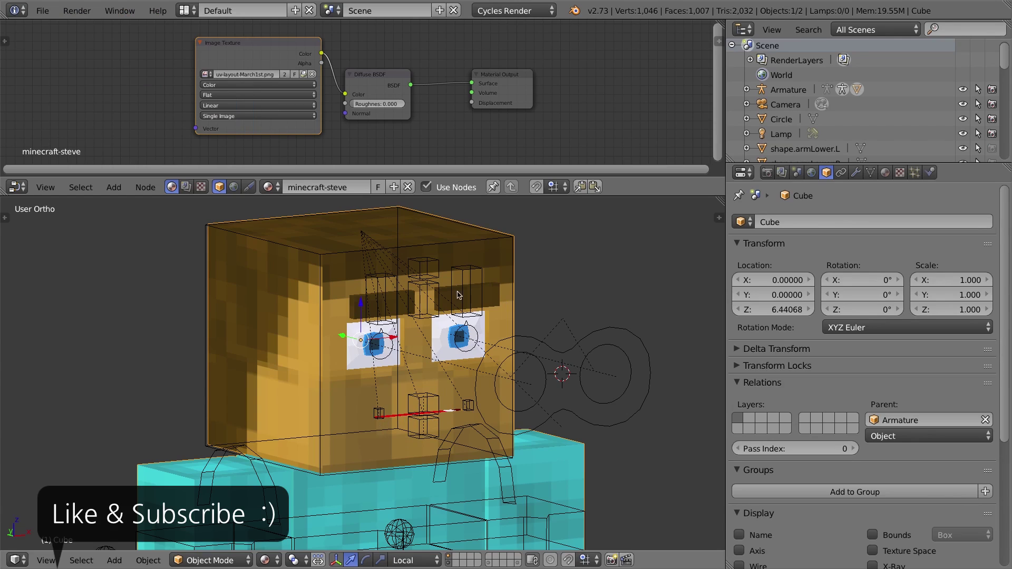
Unlink the image from the Image Texture node of the minecraft-steve material and assign uv-layout-March1st.png again
right_click(467, 273)
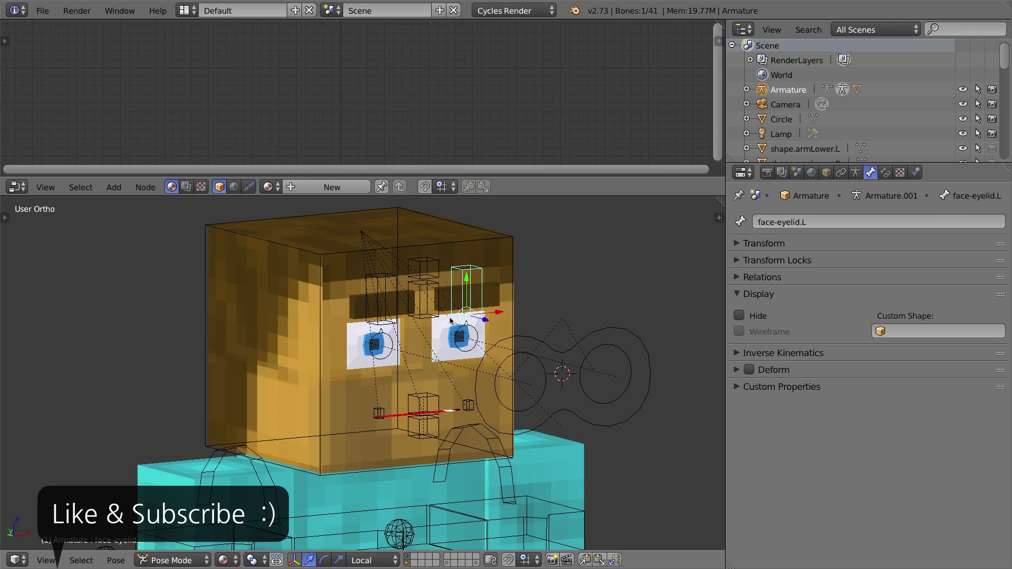
right_click(289, 295)
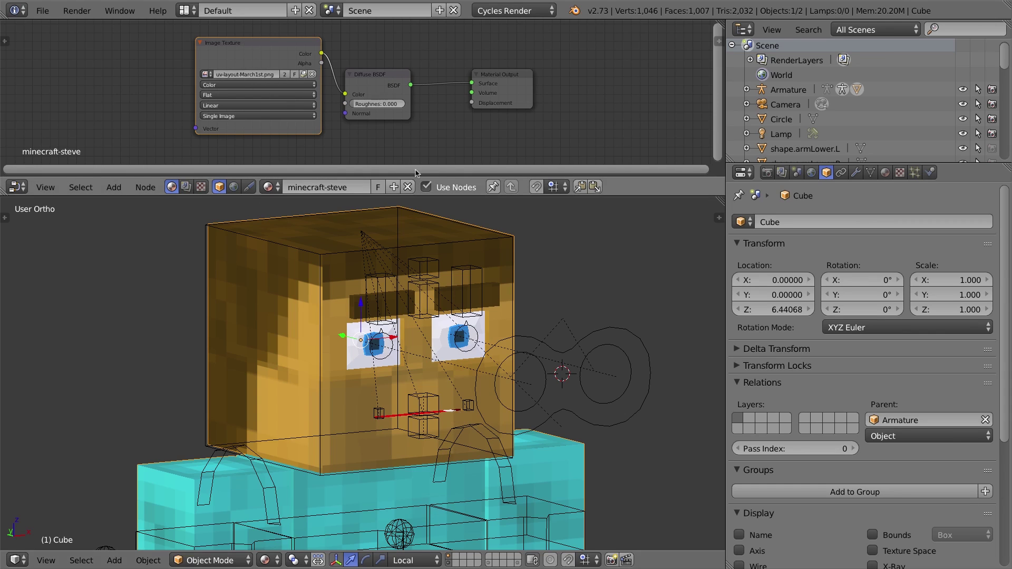
drag(408, 197, 396, 388)
scroll(305, 199, down, 2)
scroll(301, 198, up, 2)
scroll(299, 198, up, 4)
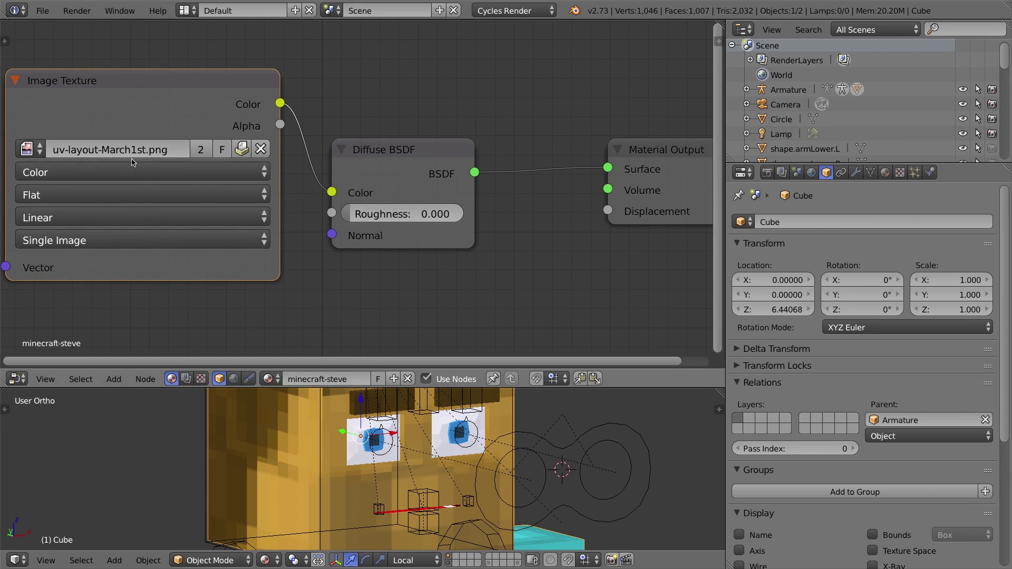
click(261, 149)
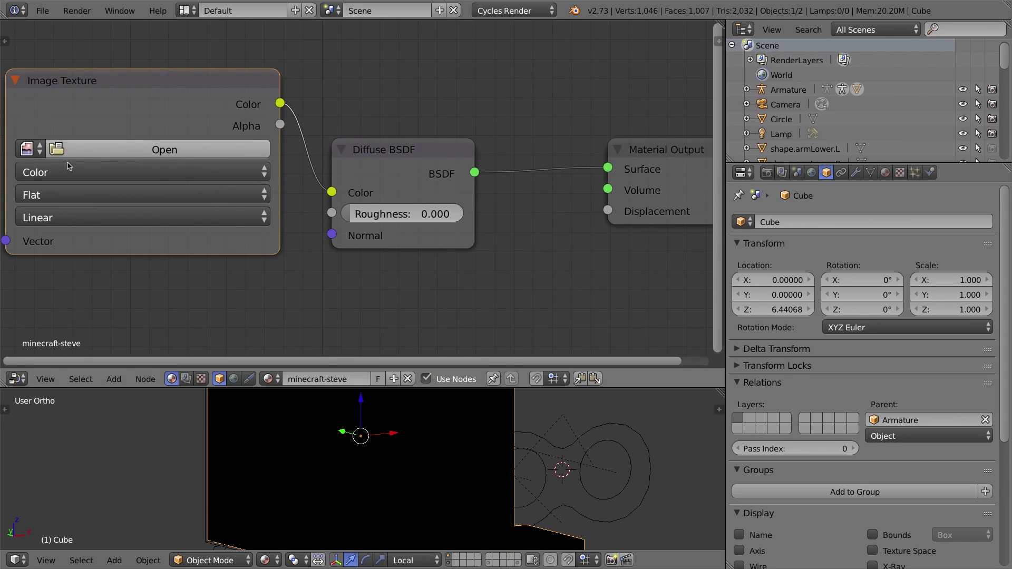
click(33, 149)
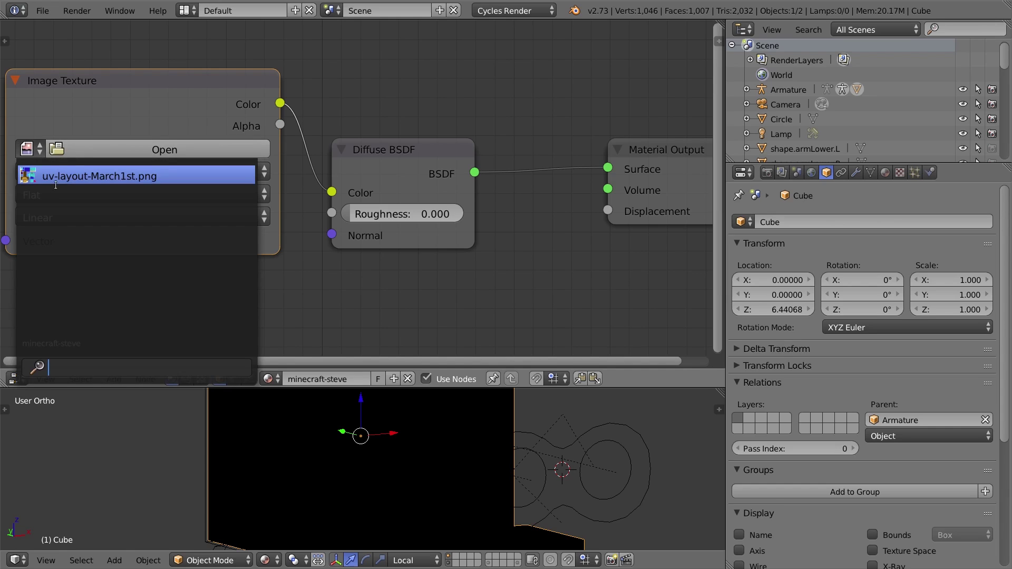
click(56, 176)
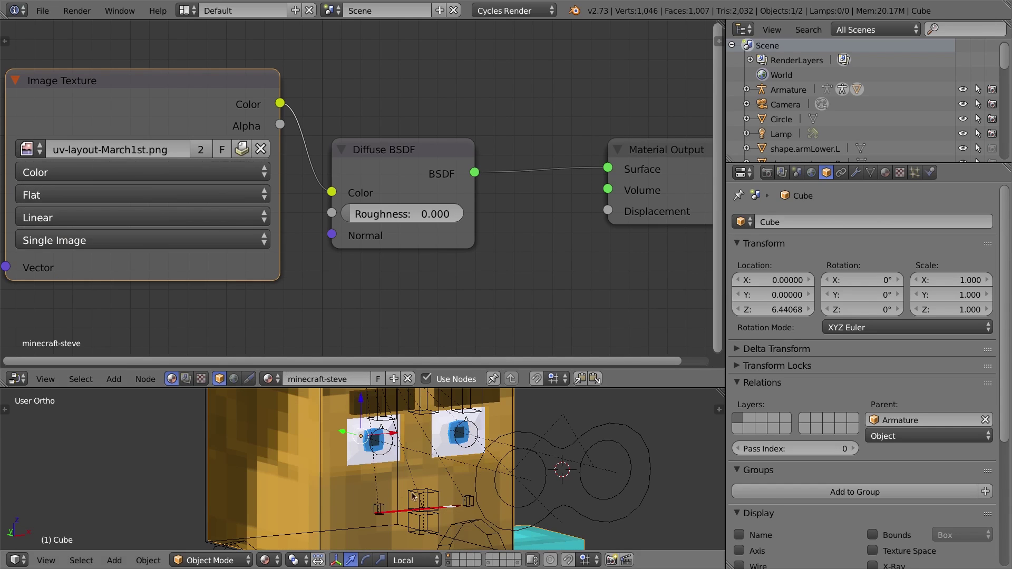
scroll(397, 422, down, 1)
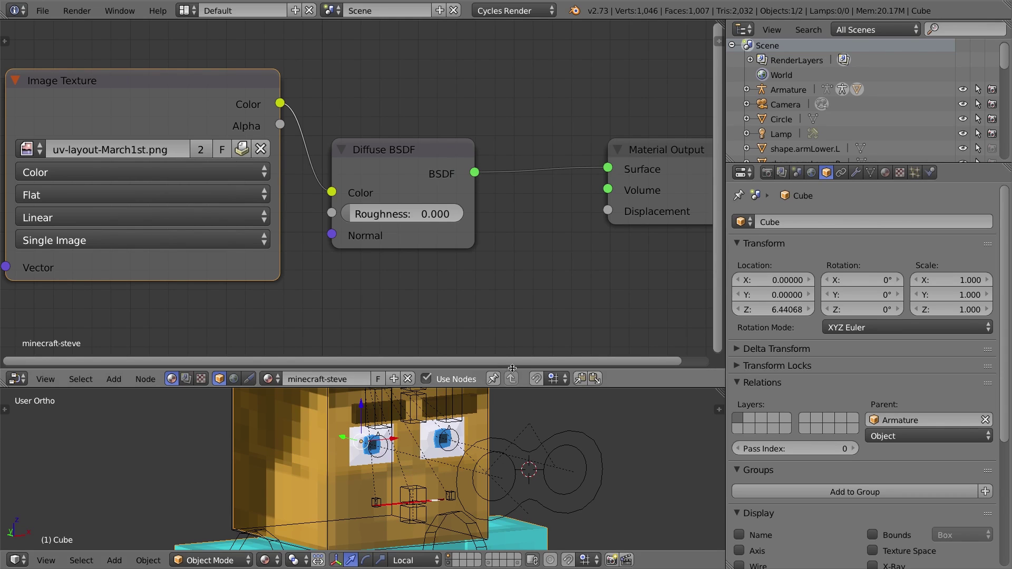
drag(532, 388, 496, 205)
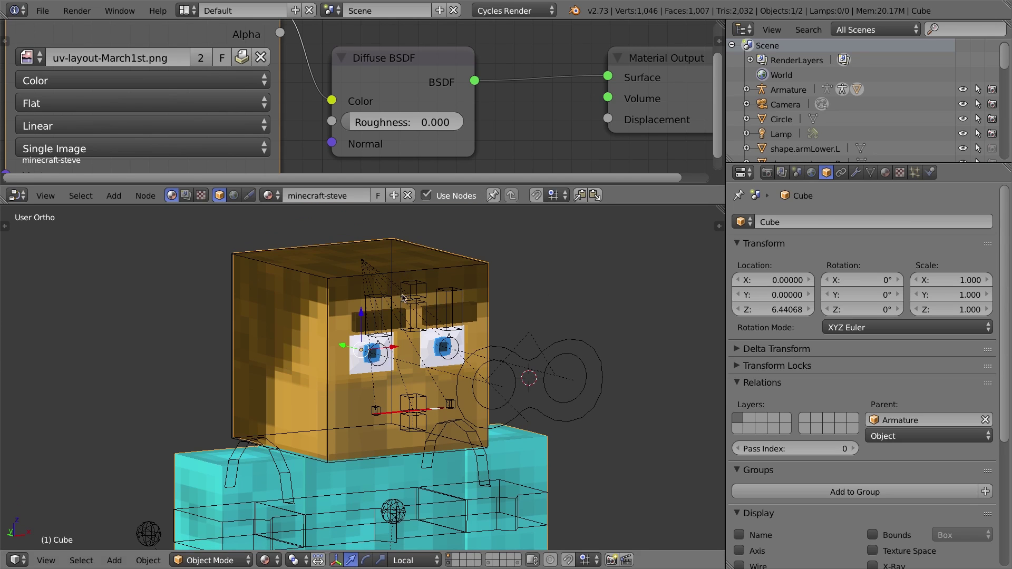
Inspect the eyelid, eyebrow and mouth geometry of the character's head in wireframe, selecting both linked eyelid meshes in Edit Mode
key(z)
middle_drag(414, 304, 449, 309)
right_click(405, 306)
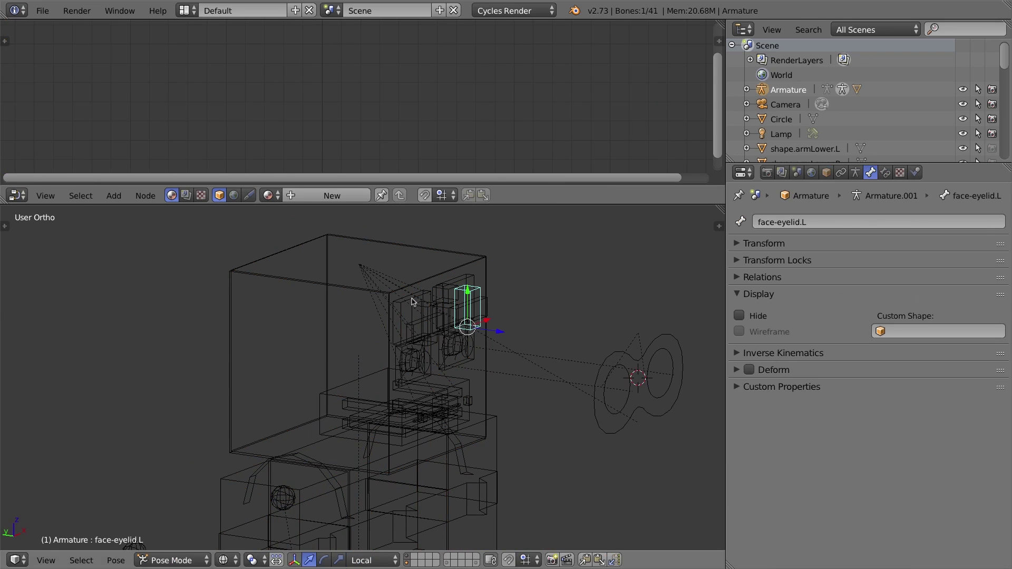
right_click(369, 285)
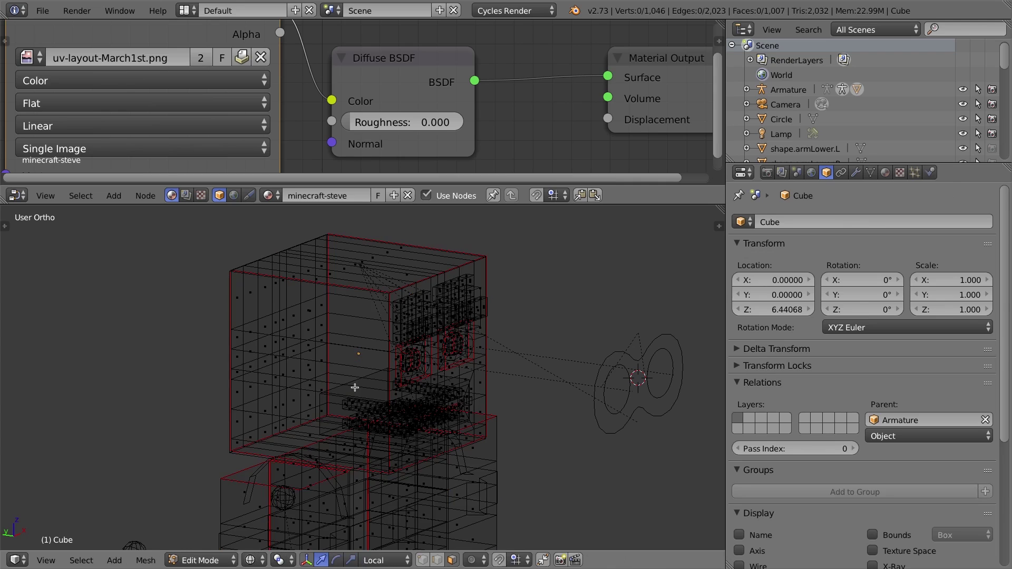
middle_drag(355, 388, 355, 294)
right_click(356, 294)
key(l)
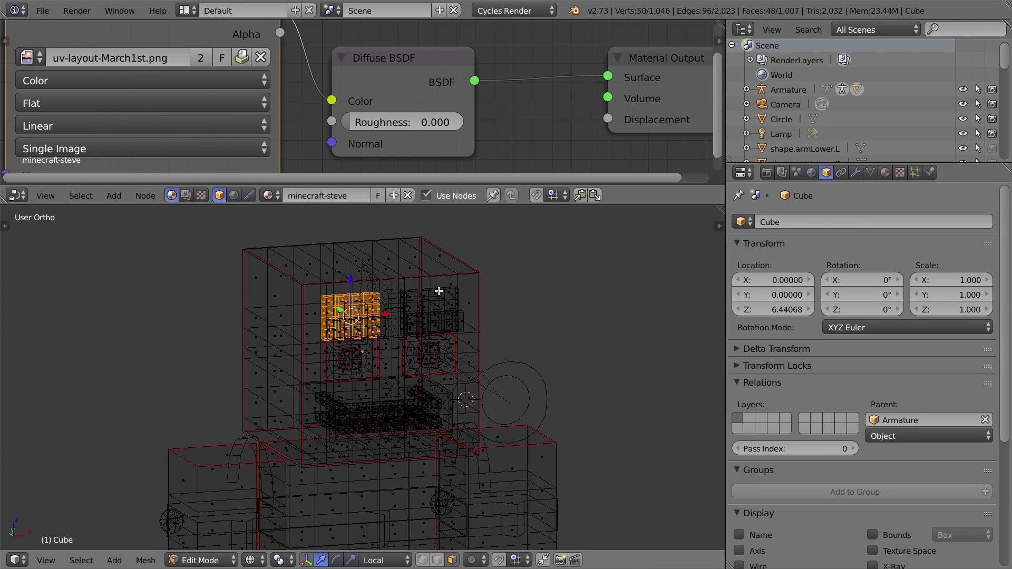
key(l)
middle_drag(392, 314, 469, 317)
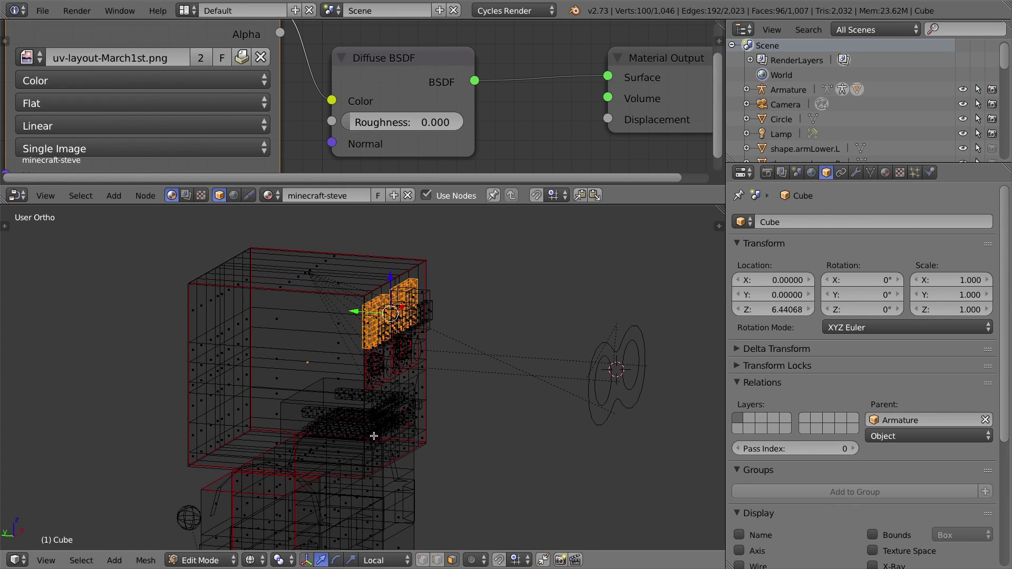
right_click(432, 312)
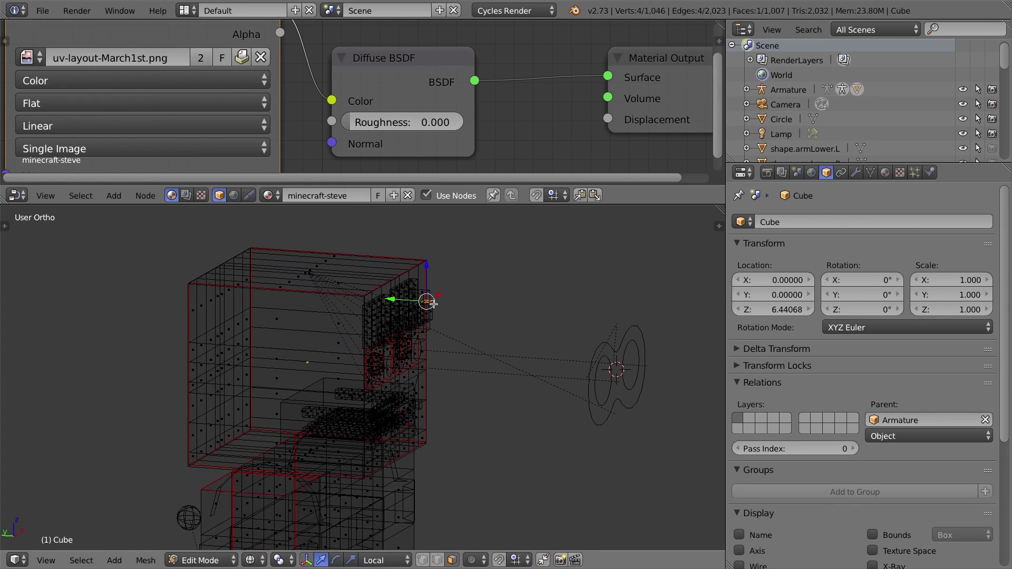
middle_drag(401, 410, 376, 412)
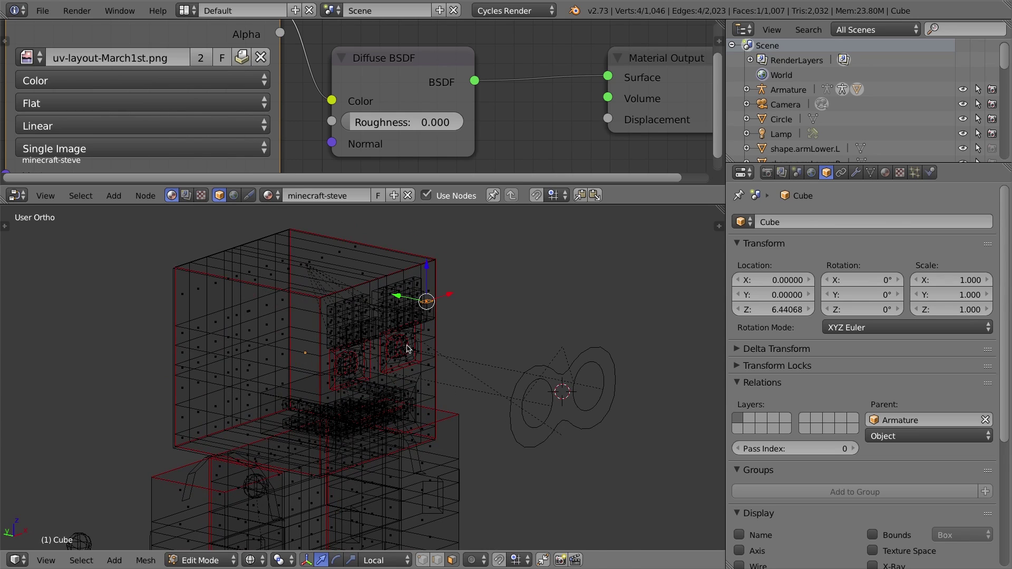
key(Tab)
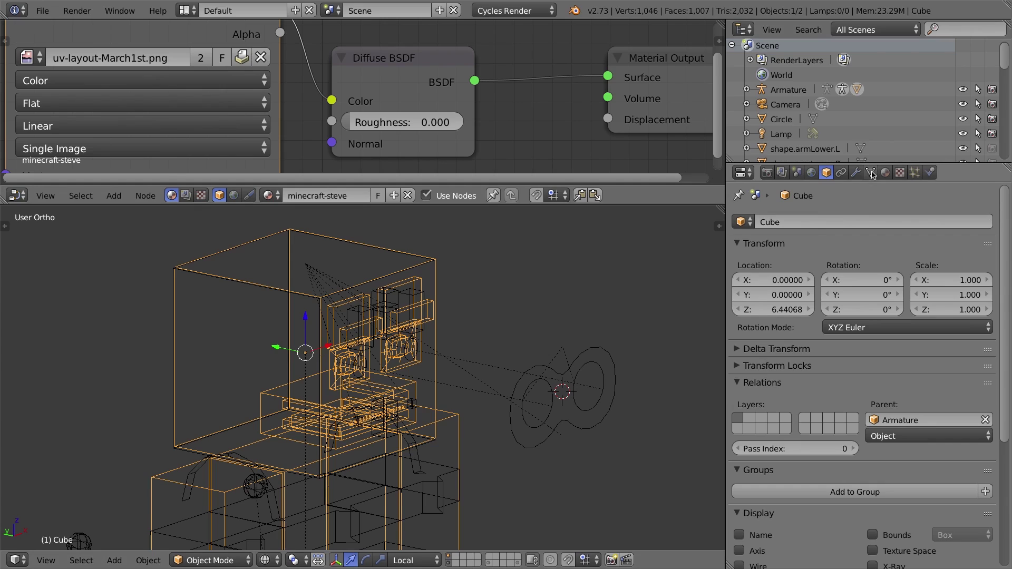
Show the shape key settings in the Cube's mesh data and collapse its vertex groups
click(871, 173)
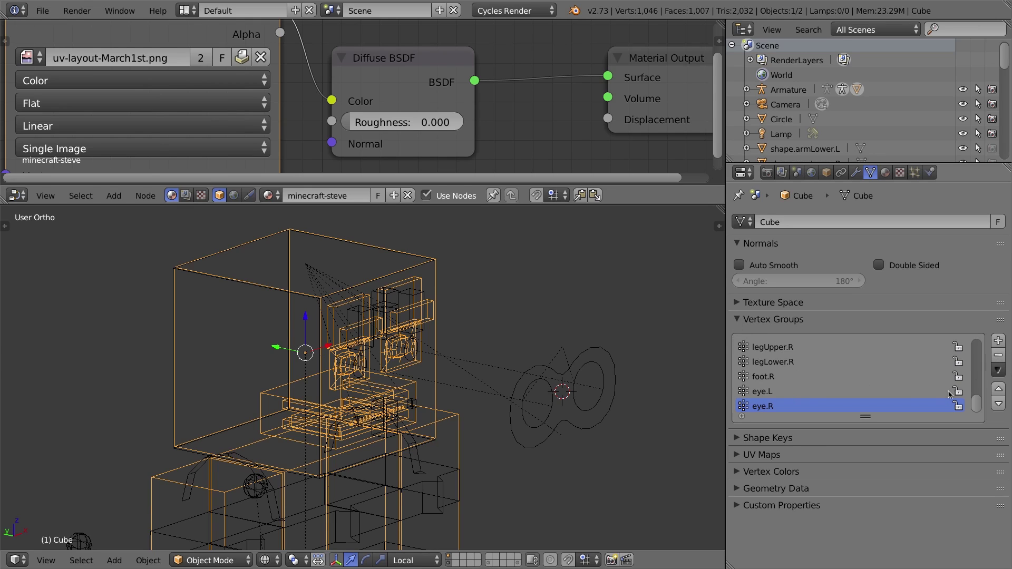
drag(977, 399, 982, 348)
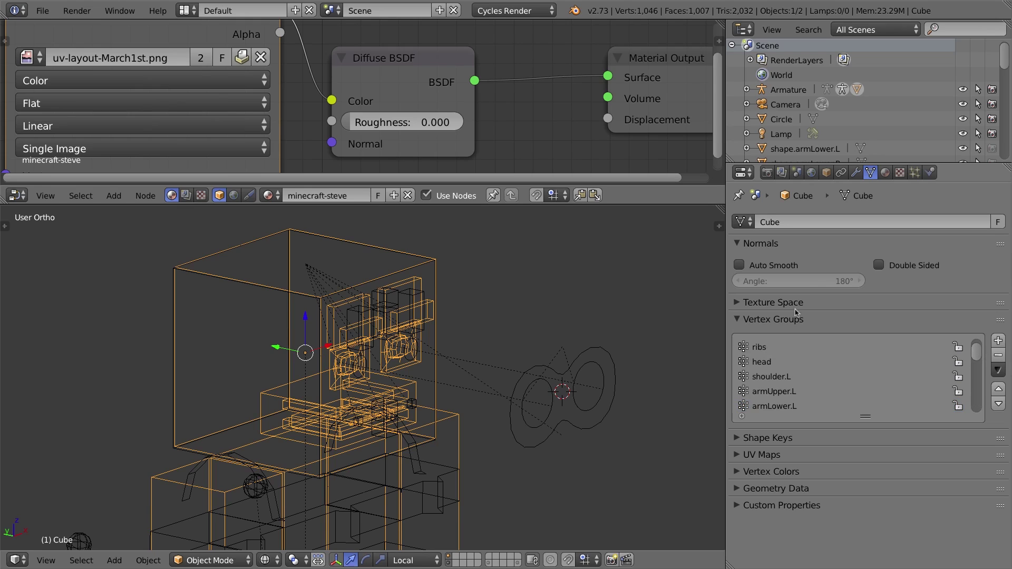
click(740, 320)
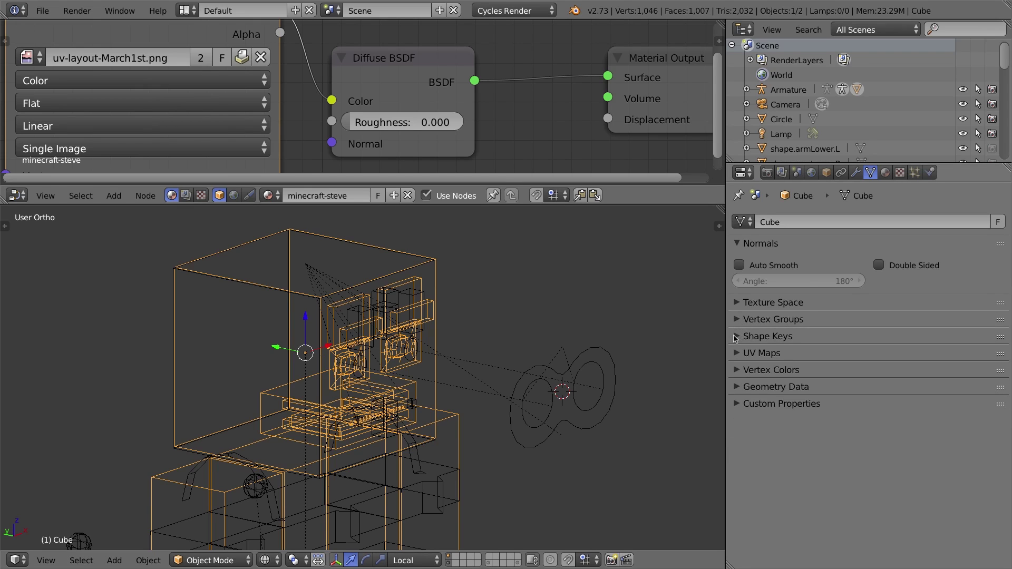
click(736, 336)
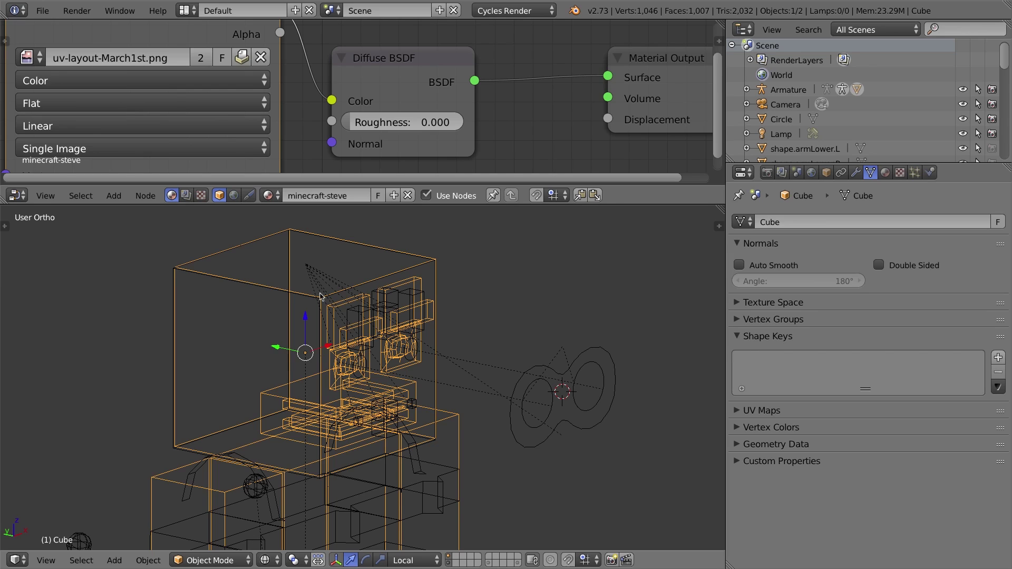
Switch the viewport from wireframe back to displaying the head's materials and check the face mesh in Edit Mode
click(269, 560)
click(299, 480)
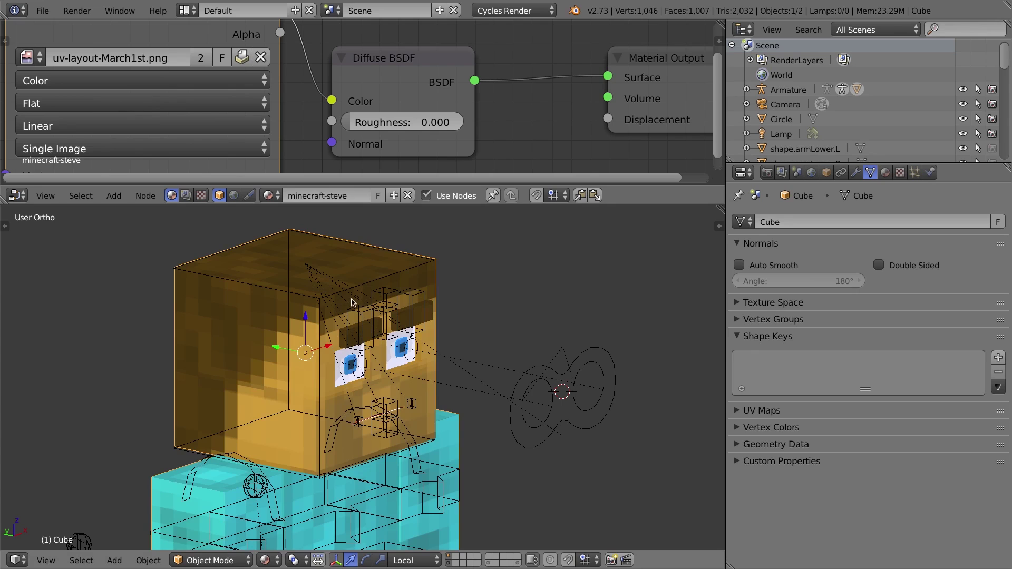
key(Tab)
middle_drag(444, 345, 352, 342)
middle_drag(366, 380, 368, 375)
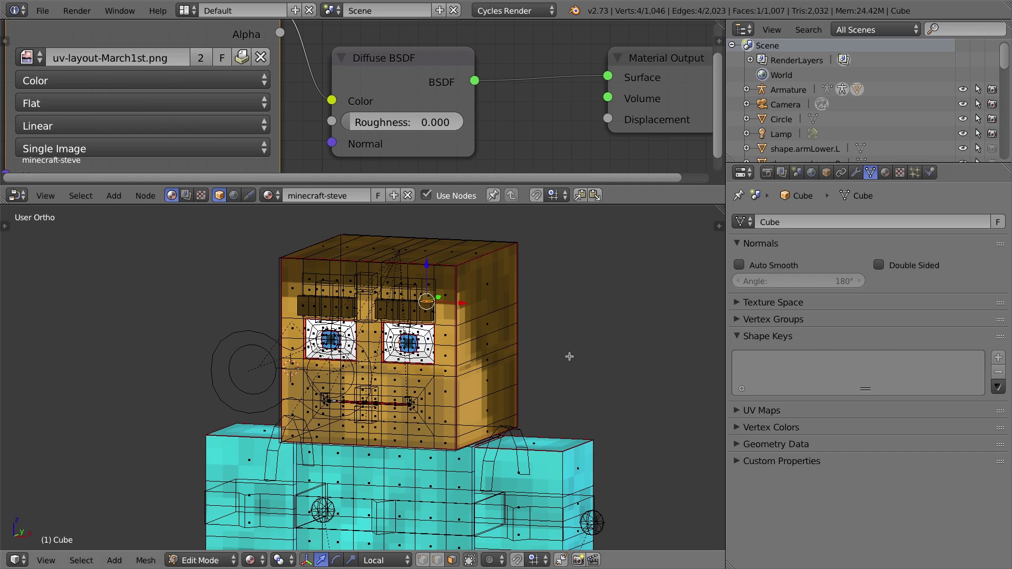
key(Tab)
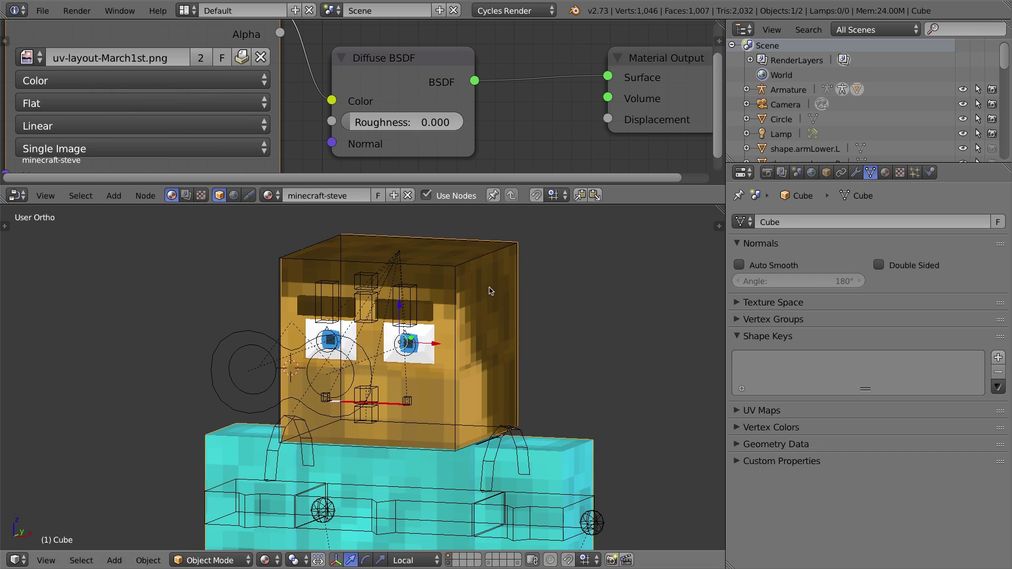
Add a Basis shape key and a second shape key named brow.Up, leaving brow.Up active
click(998, 358)
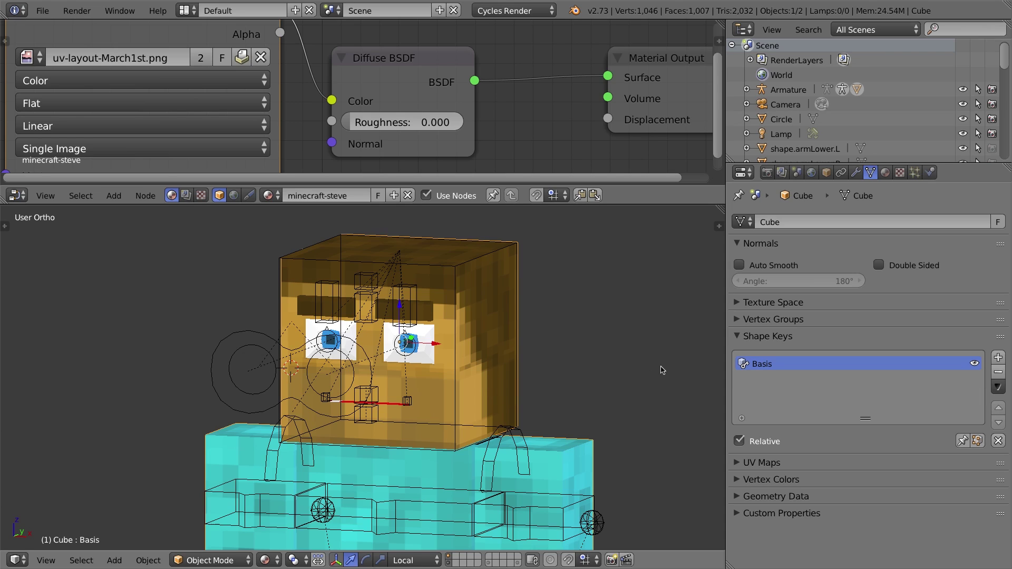
click(998, 358)
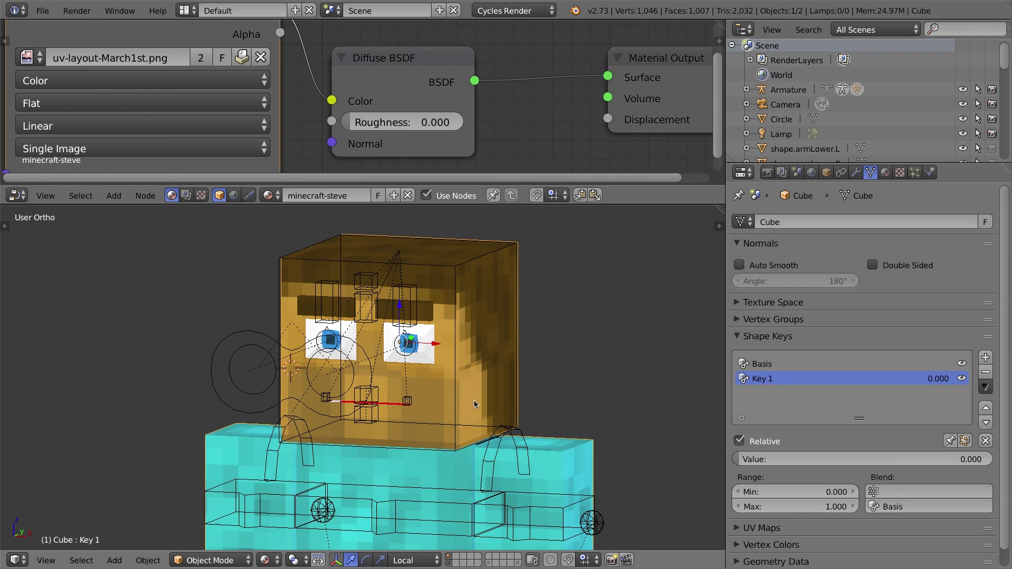
double_click(768, 380)
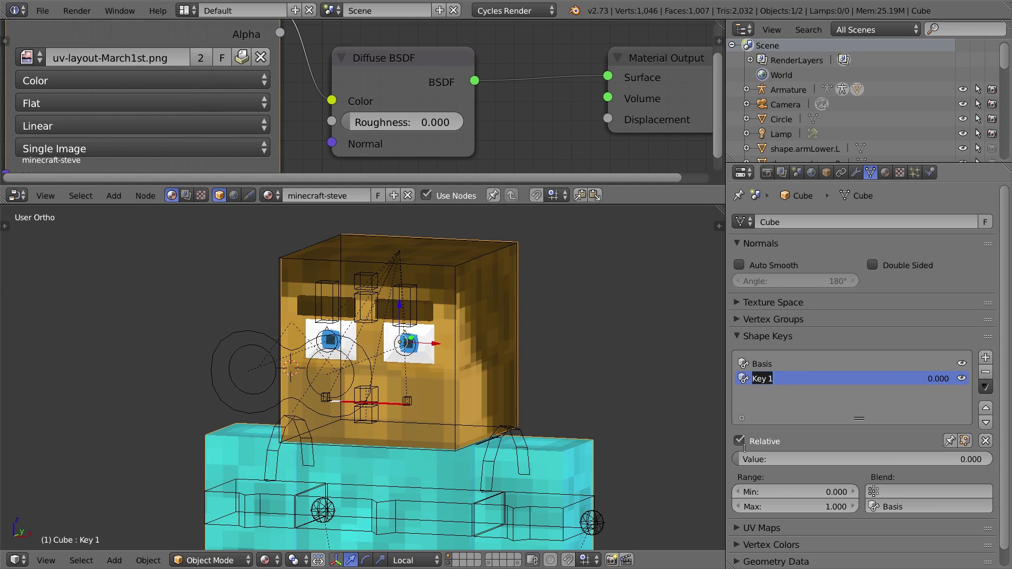
text(brow.Up)
key(Return)
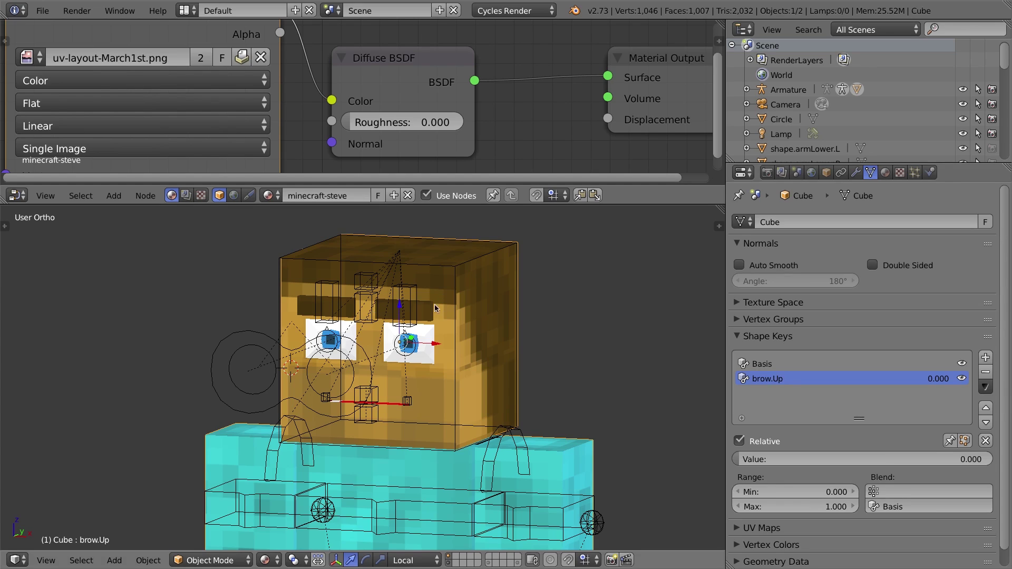
click(781, 364)
click(770, 379)
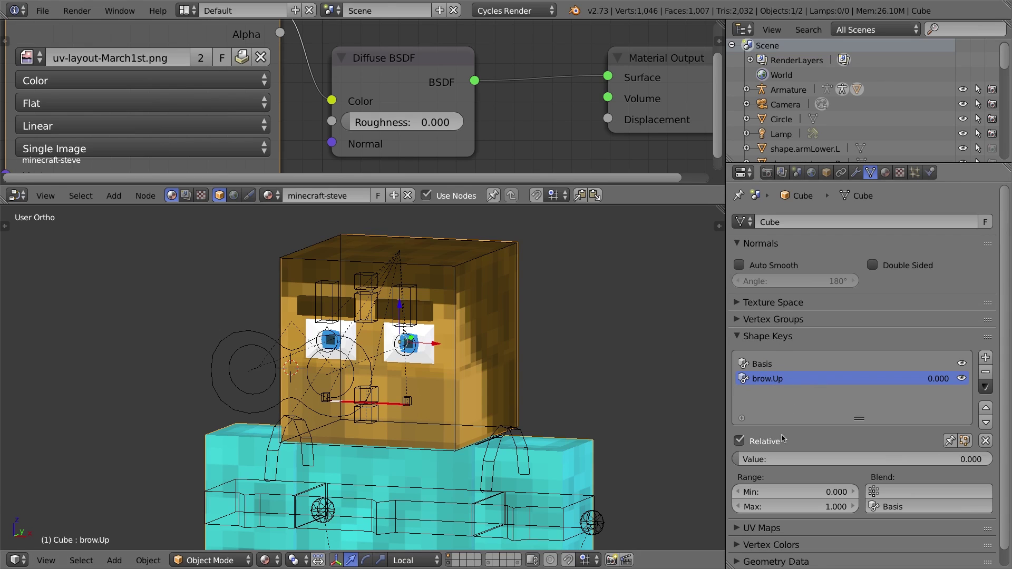
Move both linked eyebrow meshes straight up the forehead in the brow.Up shape key, working in front view
key(Tab)
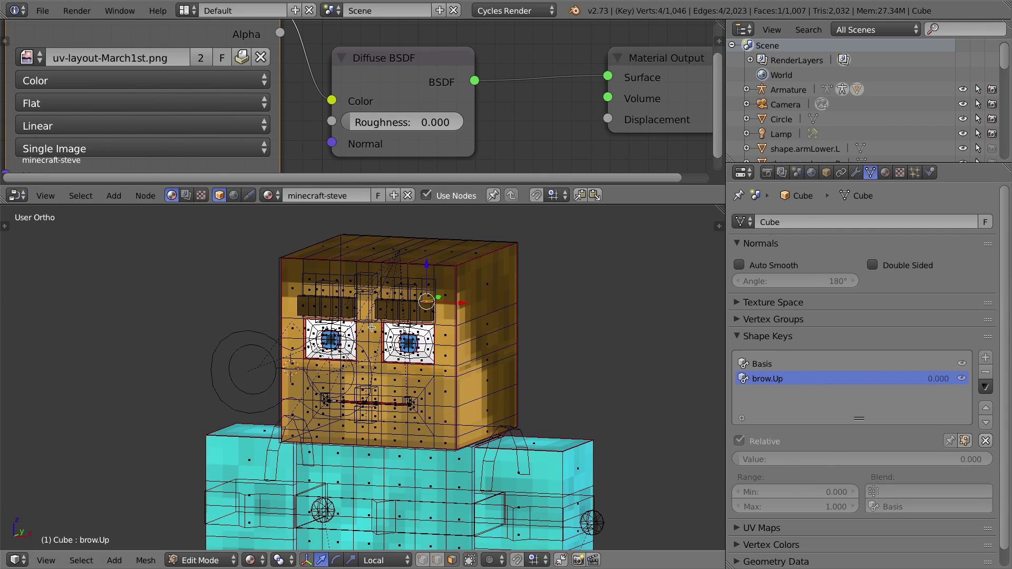
key(KP_1)
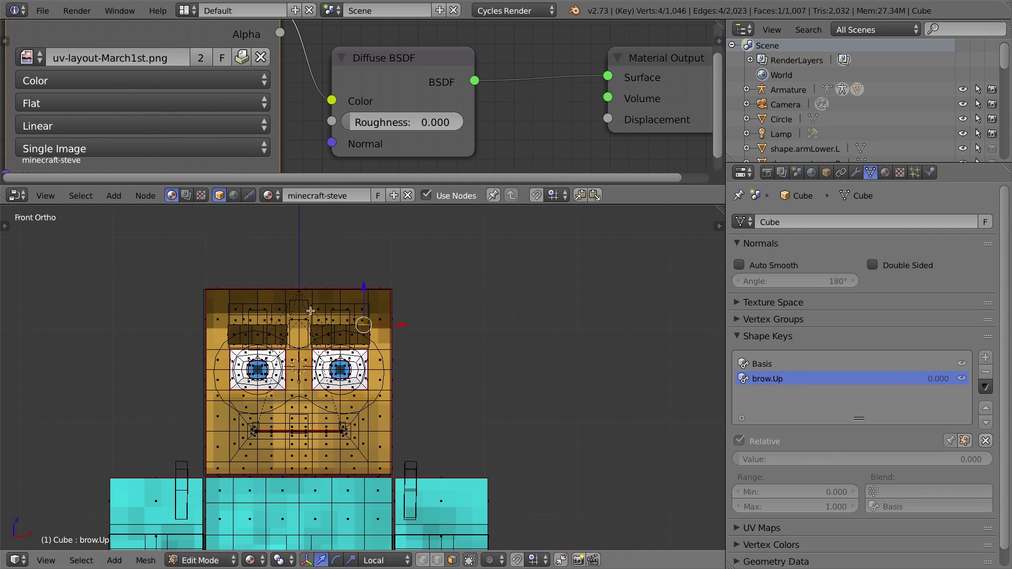
scroll(311, 311, up, 5)
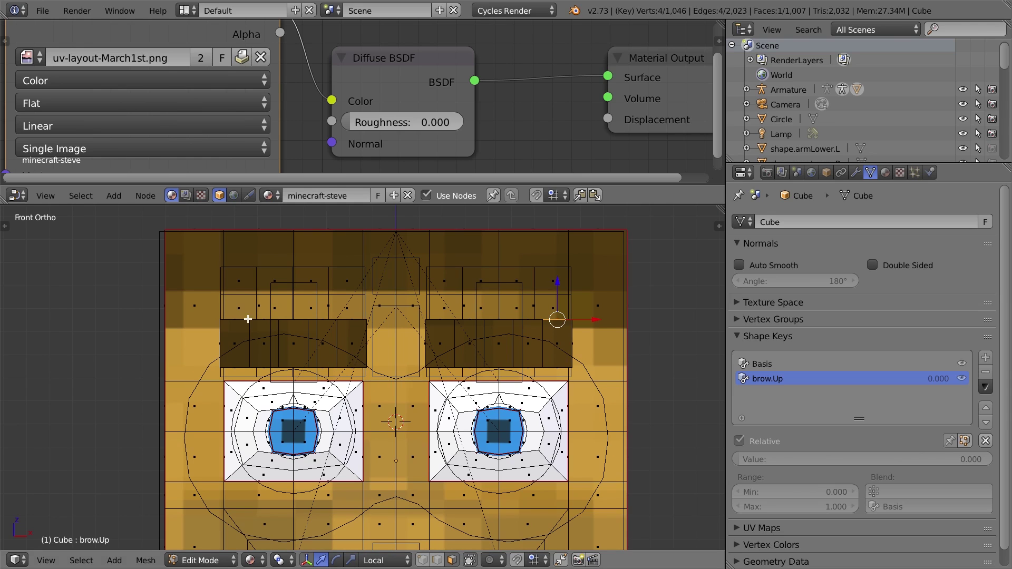
key(a)
key(l)
key(l)
middle_drag(453, 340, 385, 320)
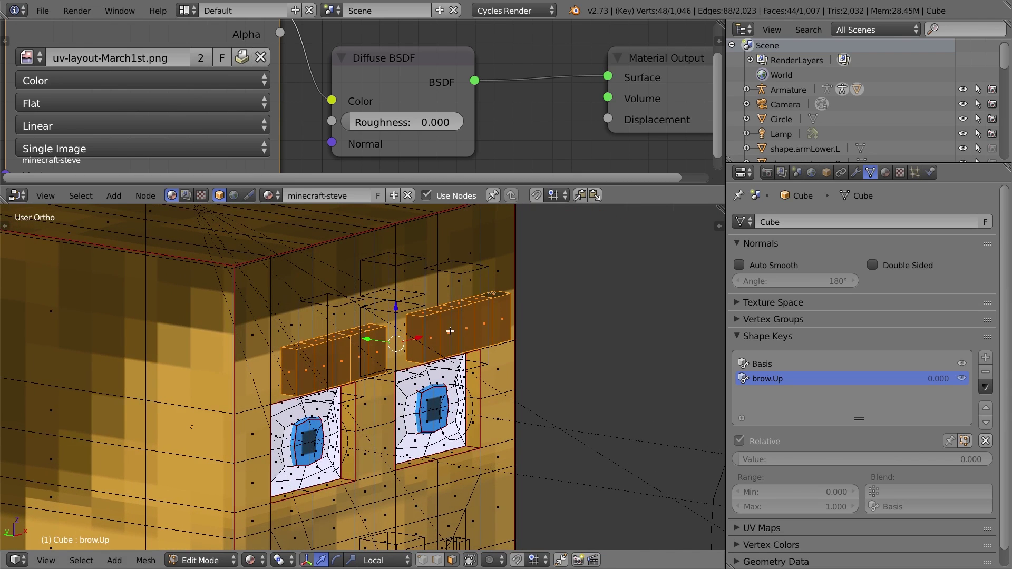
key(KP_1)
shift+middle_drag(622, 381, 262, 302)
drag(359, 326, 359, 281)
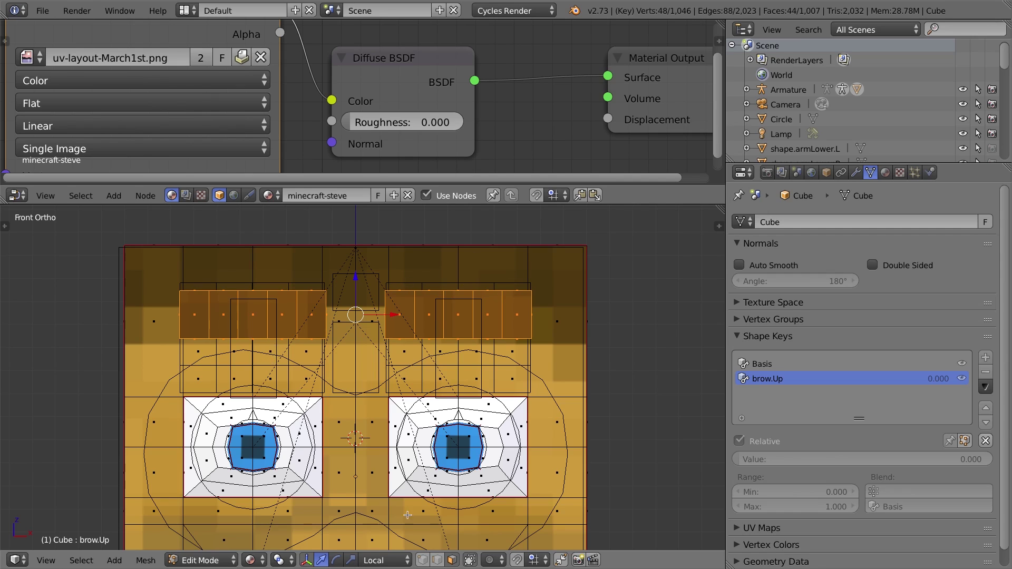
Clear the selection and select only the middle face loop of each eyebrow
key(a)
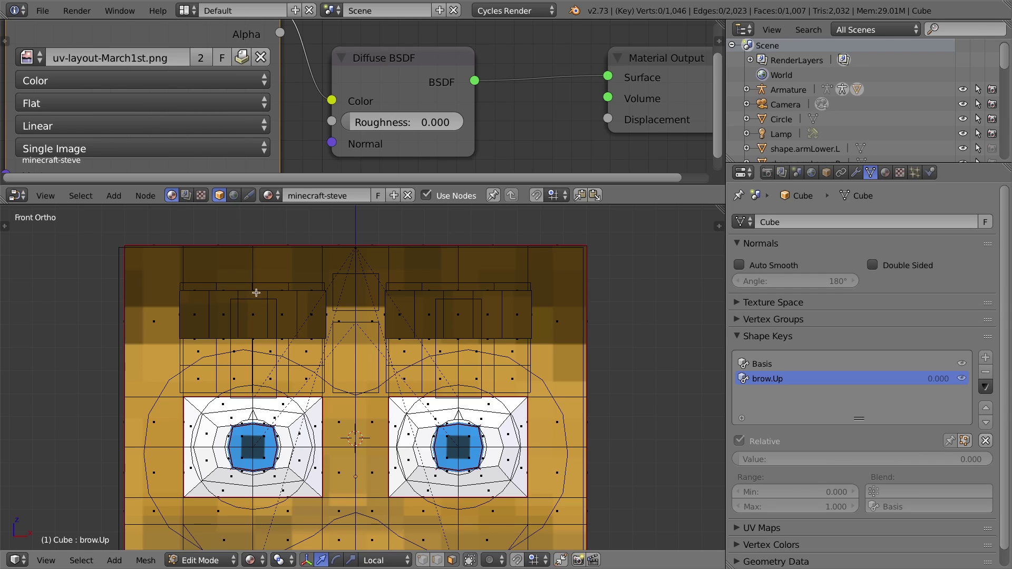
middle_drag(256, 293, 256, 306)
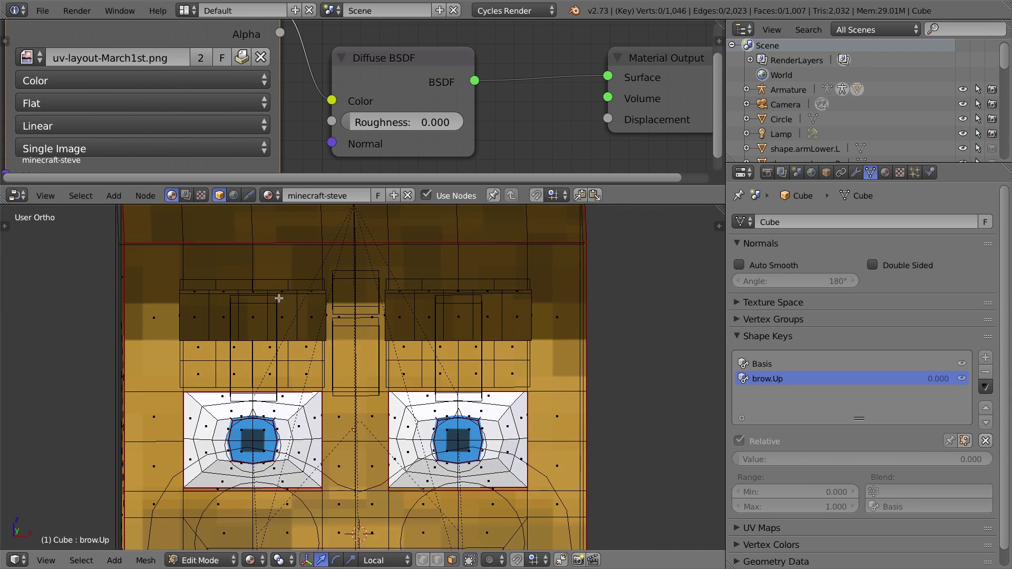
alt+right_click(255, 293)
middle_drag(276, 298, 390, 330)
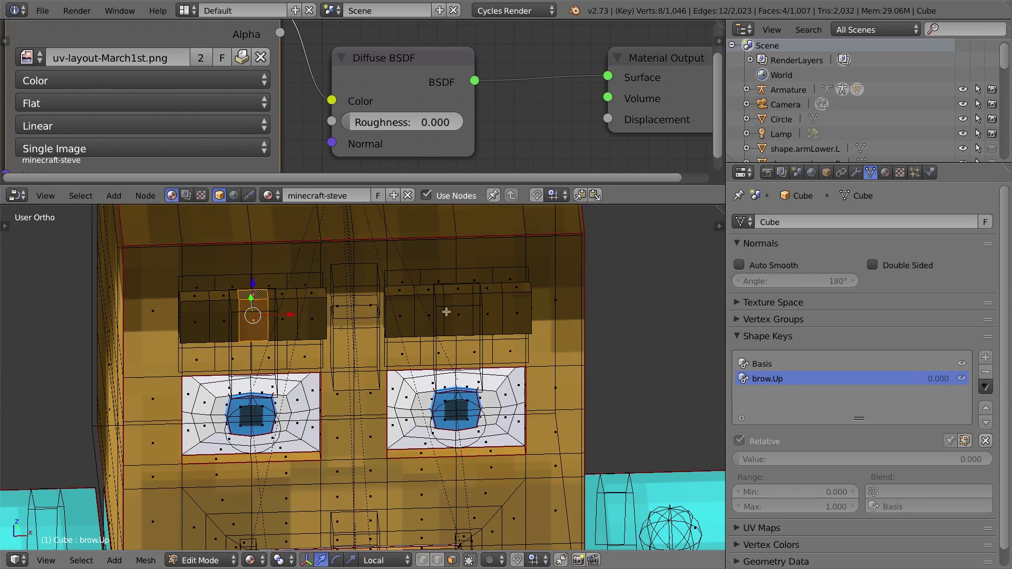
shift+right_click(462, 293)
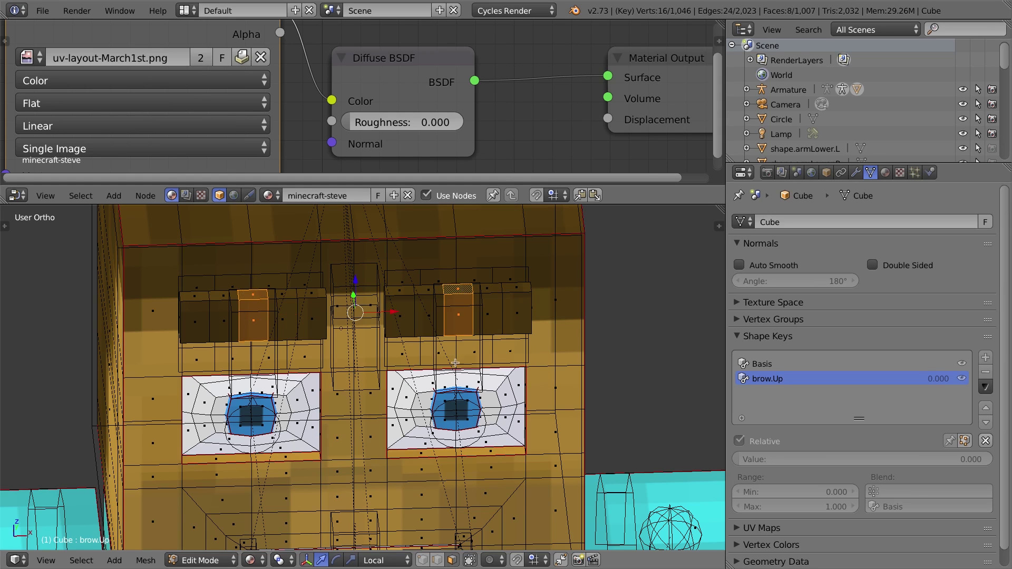
Try to raise the middle sections of both eyebrows without proportional editing, and undo the move
middle_drag(362, 318, 358, 288)
drag(357, 277, 357, 259)
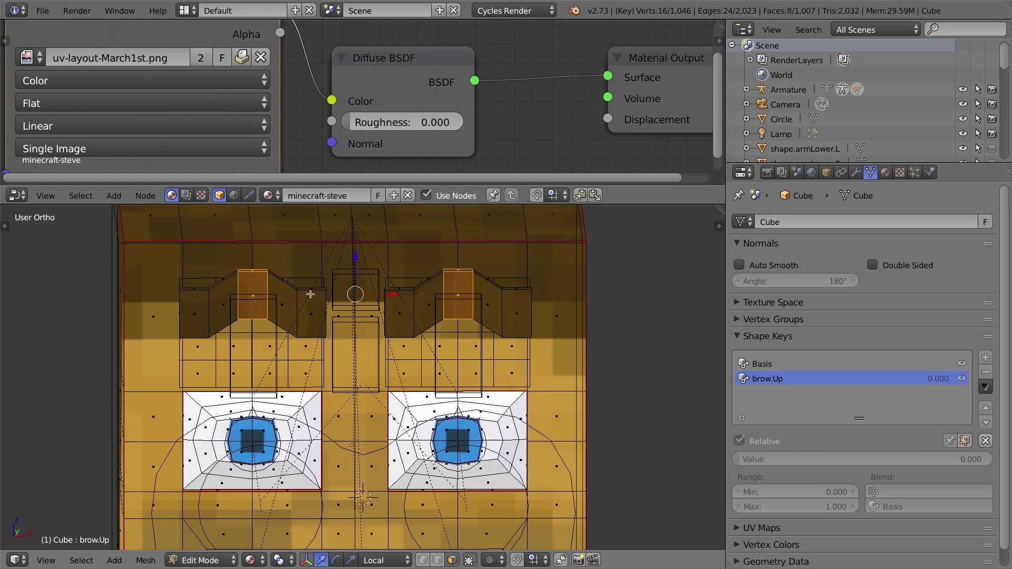
key(ctrl+z)
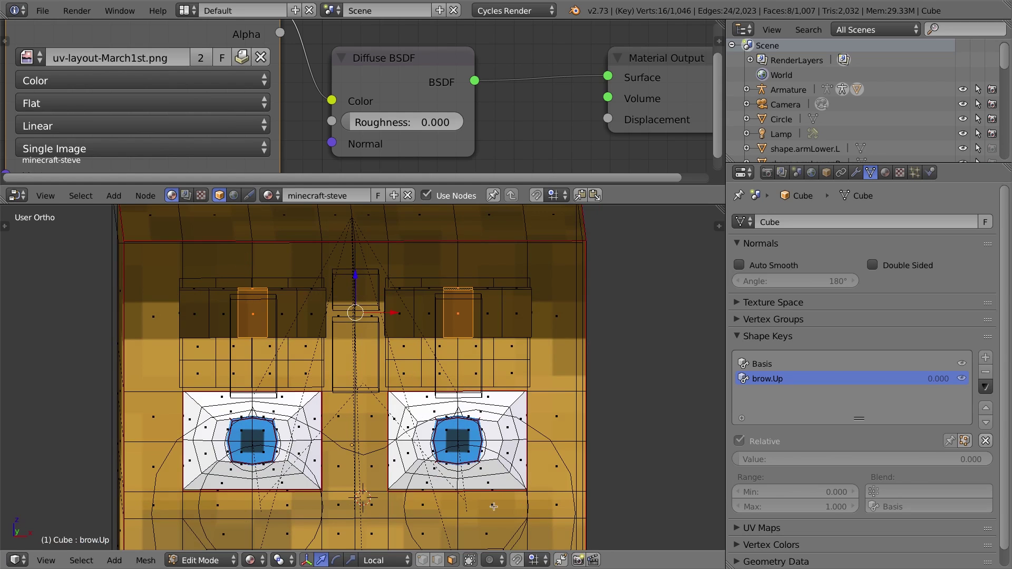
Turn on proportional editing in Connected mode for the selected middle sections of the eyebrows
click(501, 562)
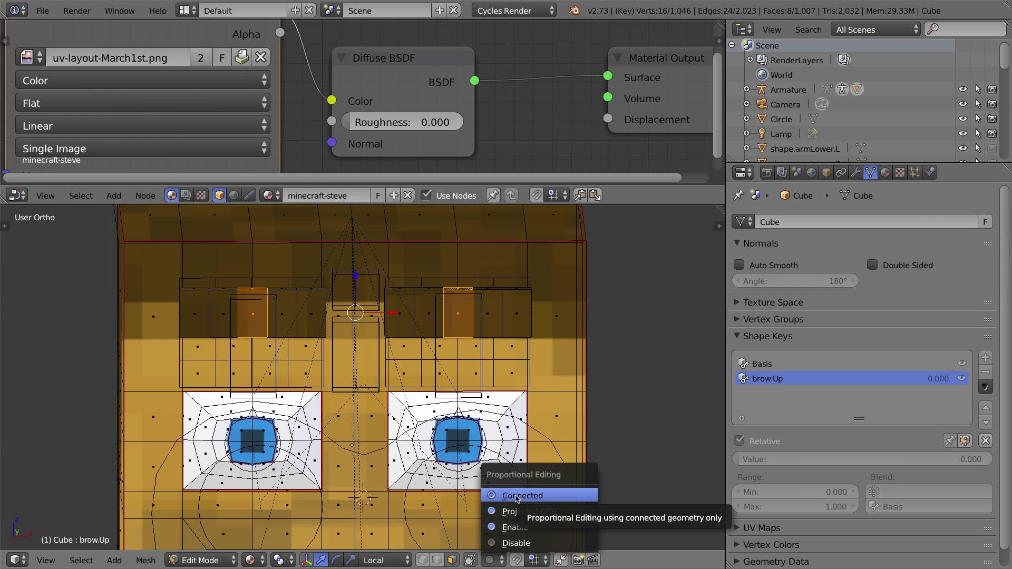
key(o)
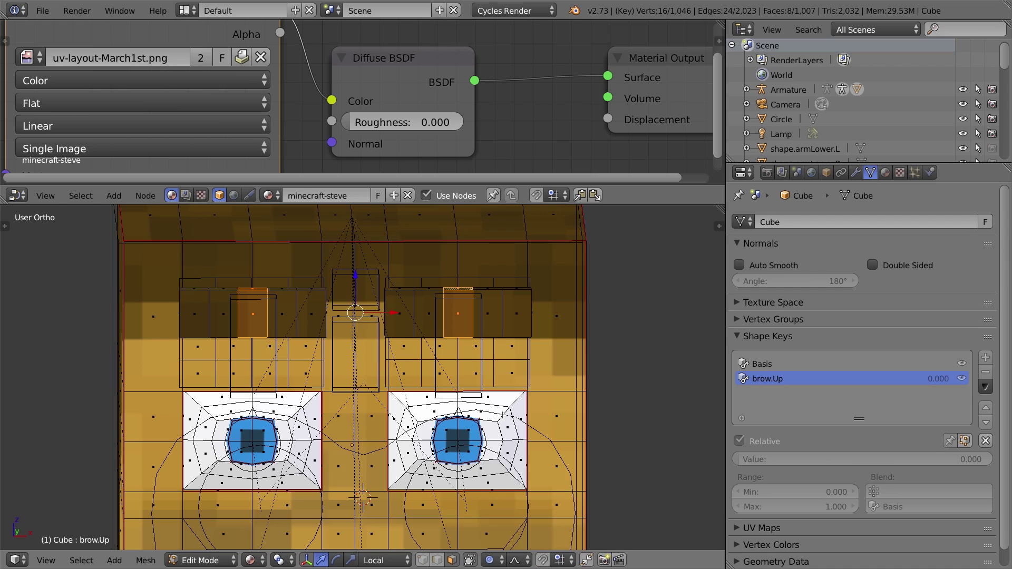
click(495, 561)
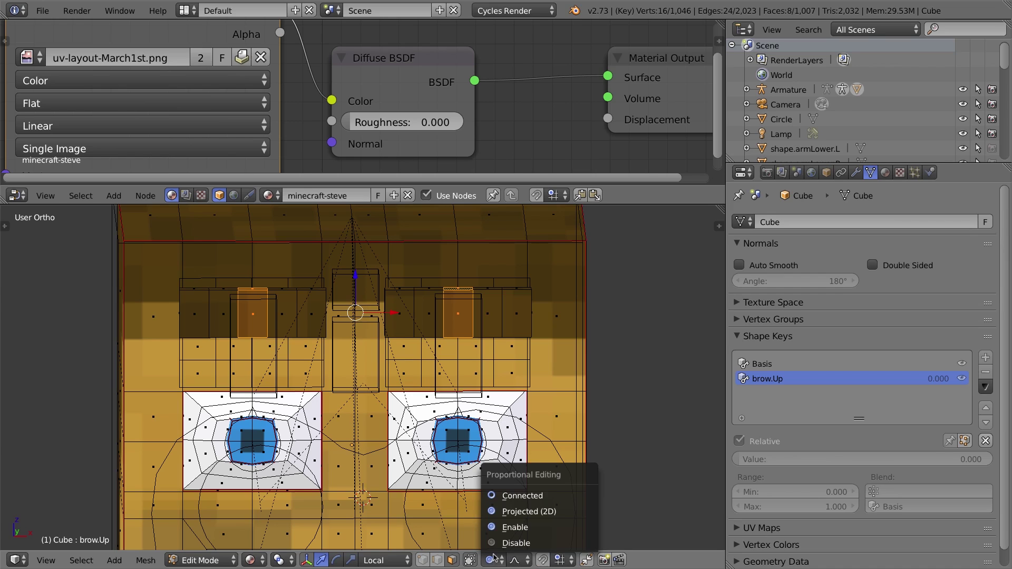
click(520, 495)
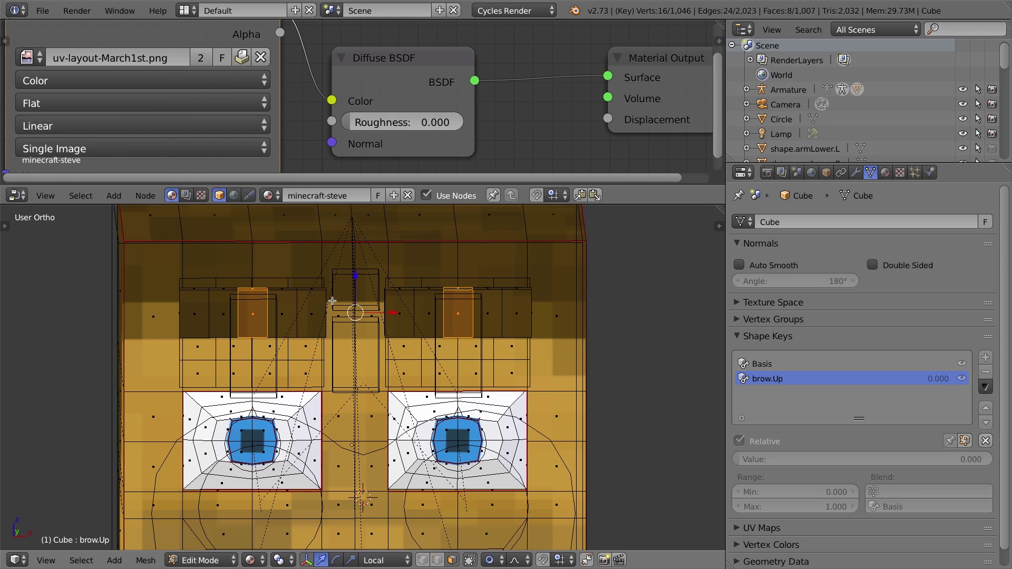
Arch both eyebrows in front view by raising their middle sections along Z with a proportional size of about 0.68, and disable proportional editing
key(KP_1)
key(g)
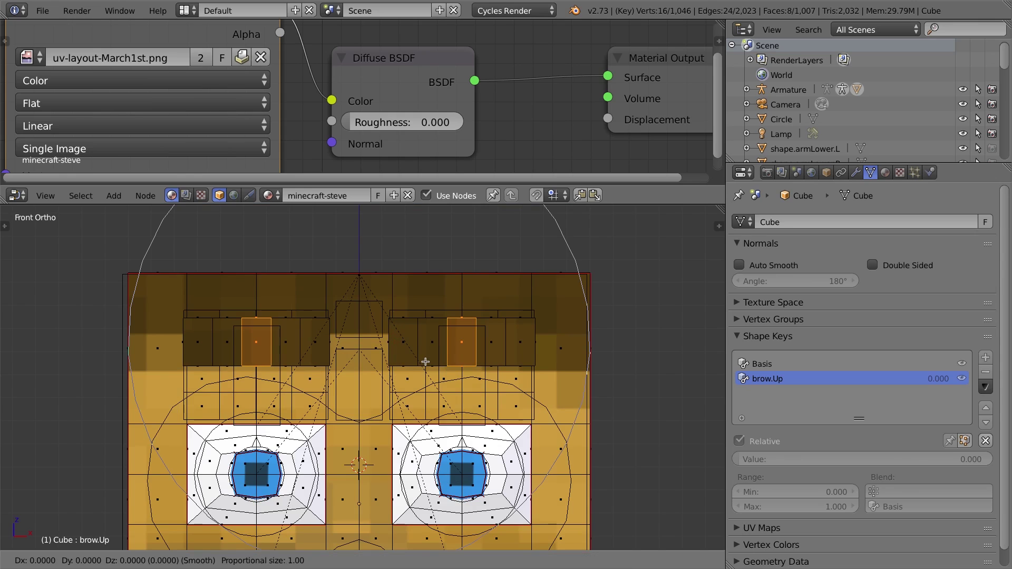
key(z)
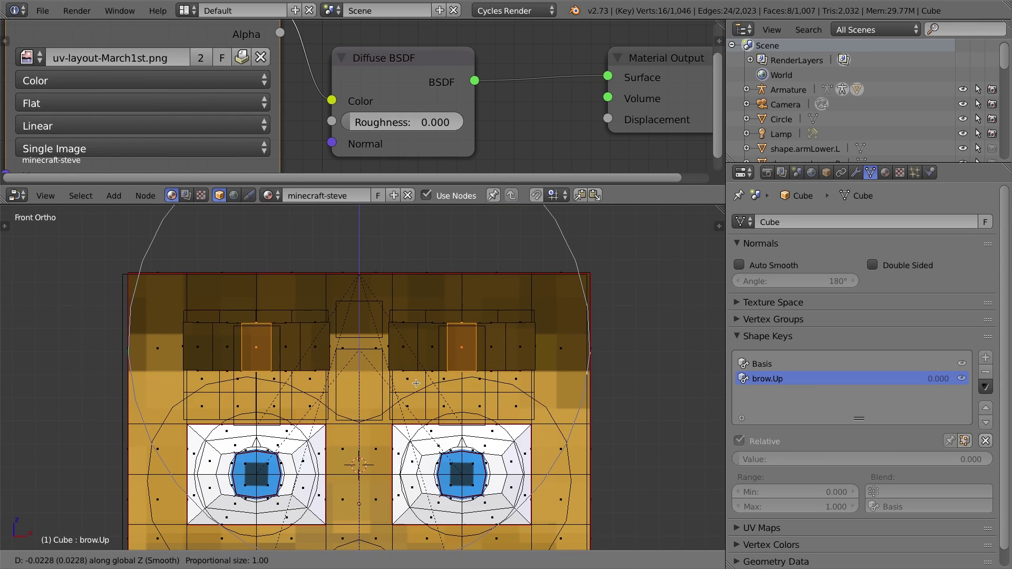
scroll(436, 369, down, 5)
scroll(436, 369, up, 9)
scroll(436, 369, down, 7)
scroll(437, 368, up, 3)
scroll(436, 368, up, 4)
scroll(421, 362, down, 5)
scroll(420, 360, up, 6)
scroll(419, 361, down, 8)
scroll(420, 362, up, 14)
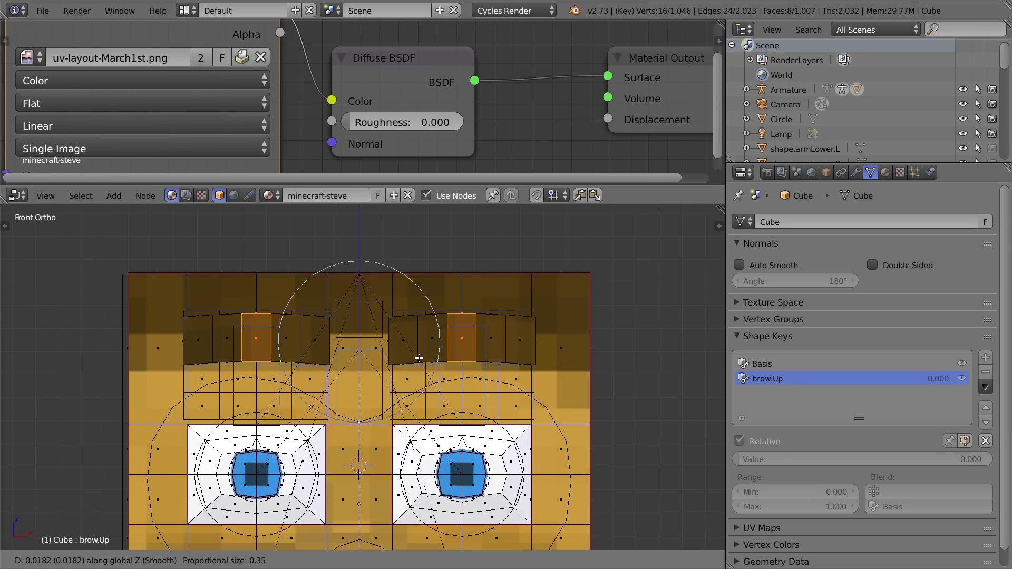
scroll(422, 353, up, 6)
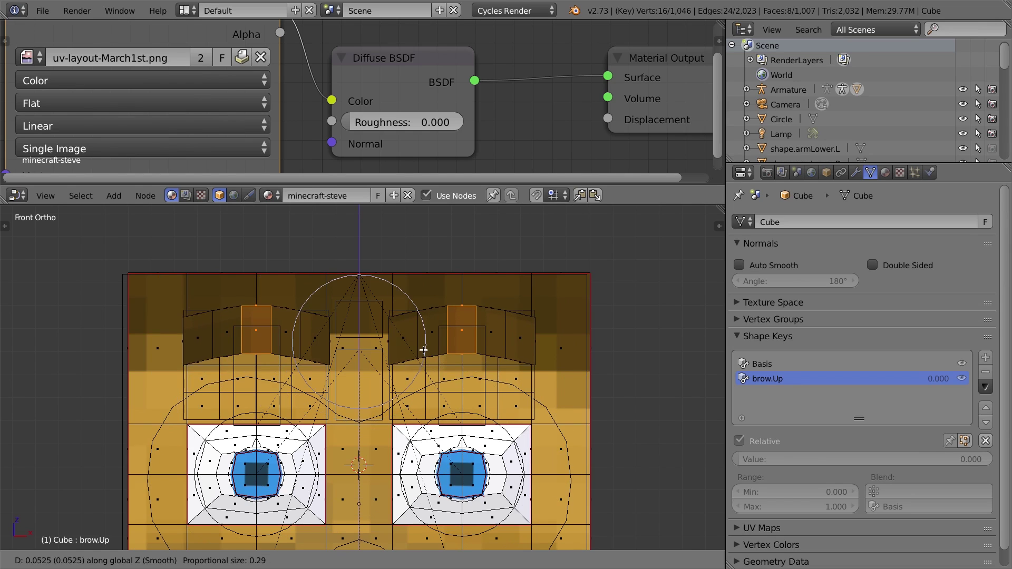
scroll(423, 348, down, 11)
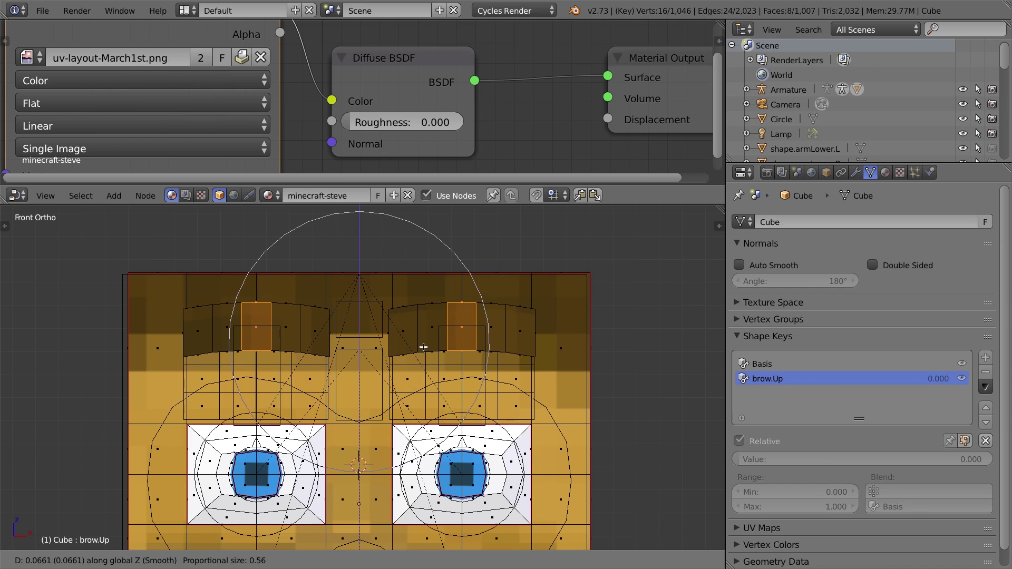
scroll(423, 345, down, 2)
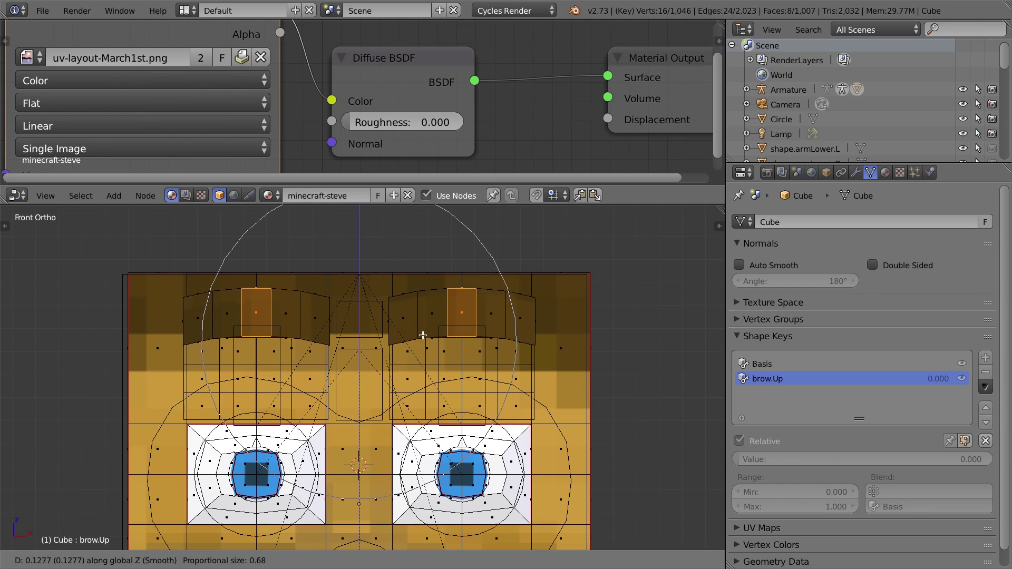
click(425, 337)
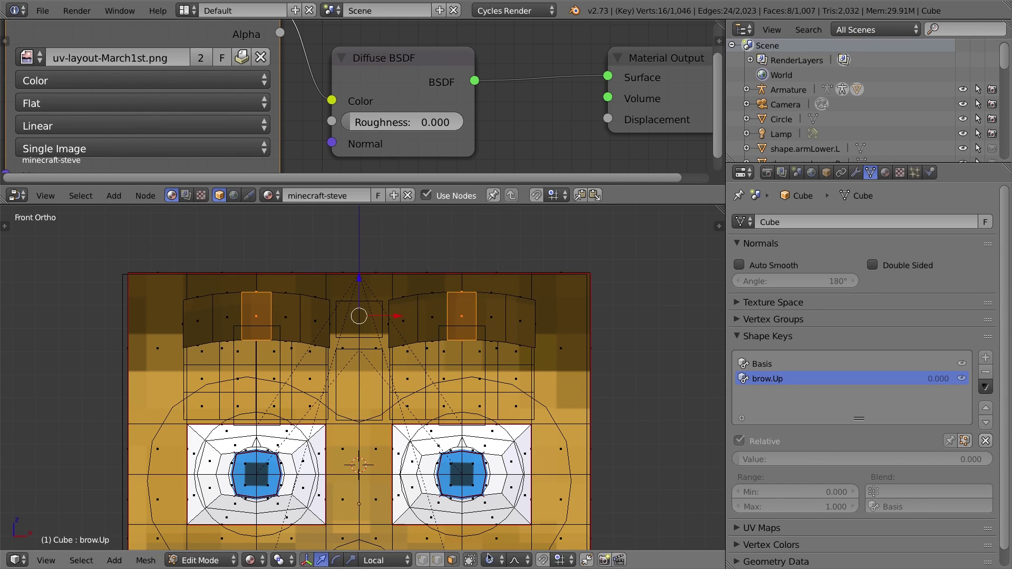
click(490, 560)
click(509, 549)
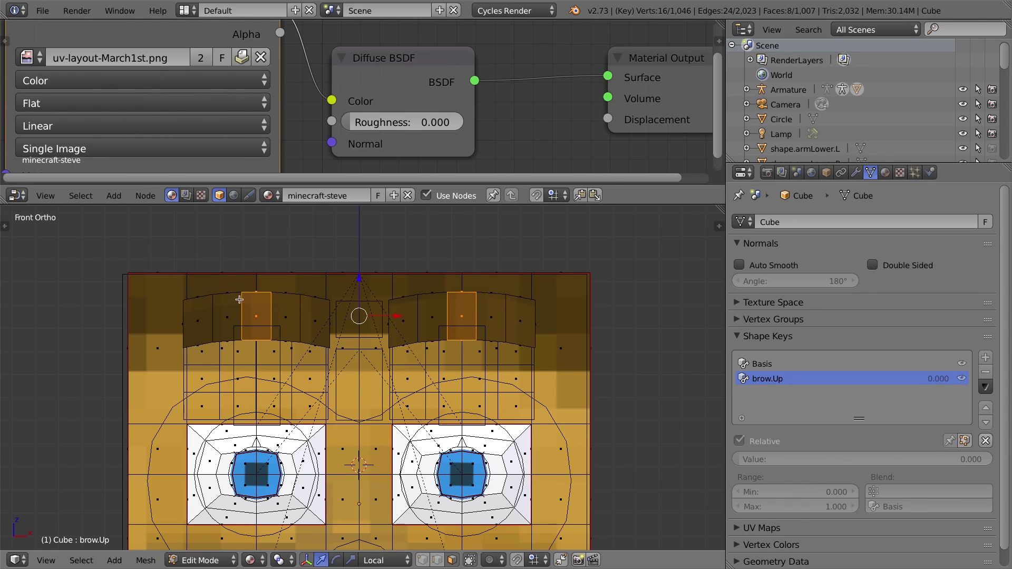
Rotate each linked eyebrow slightly in opposite directions, tilting the outer ends down and the inner ends up
key(a)
key(l)
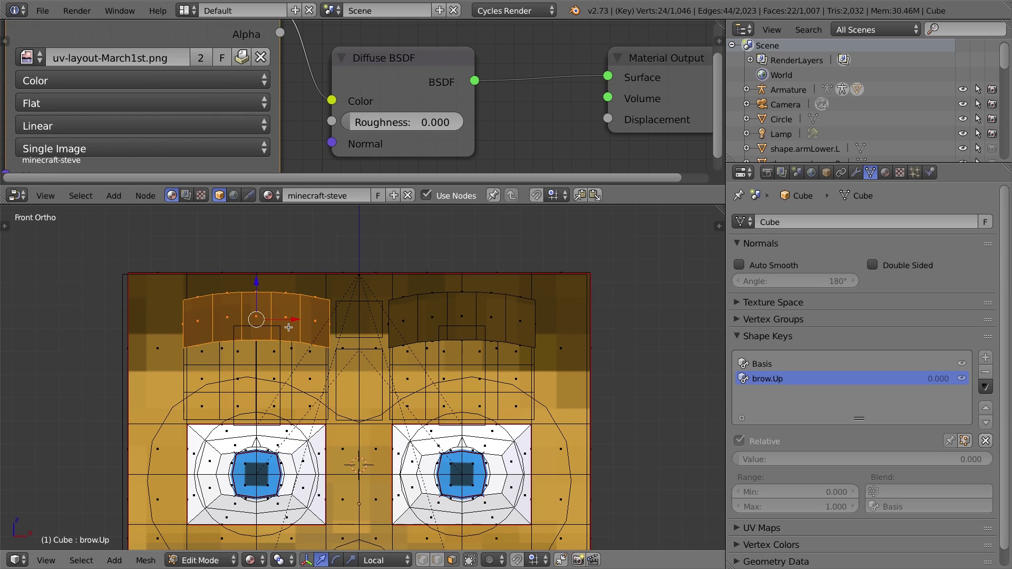
key(r)
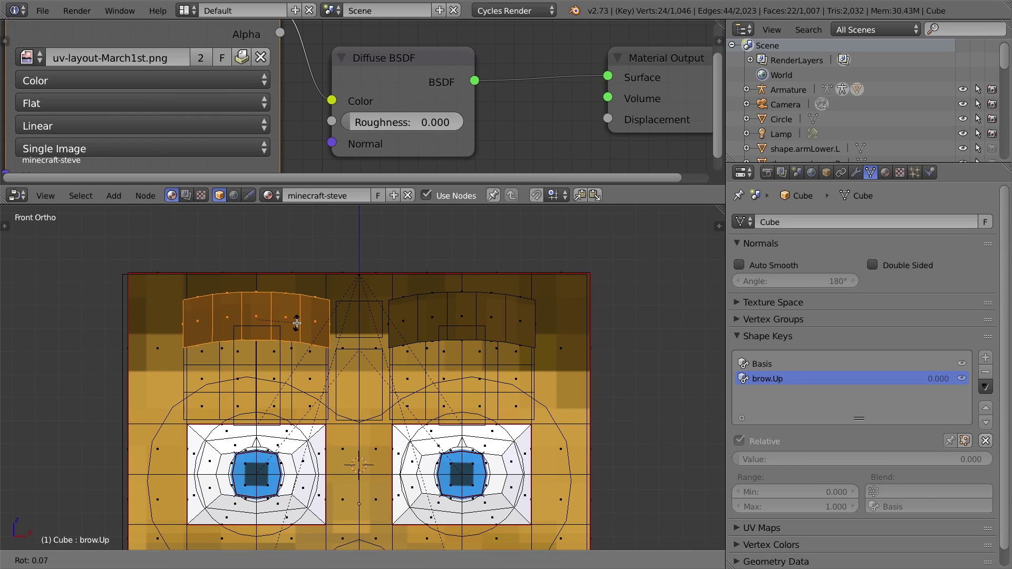
click(290, 311)
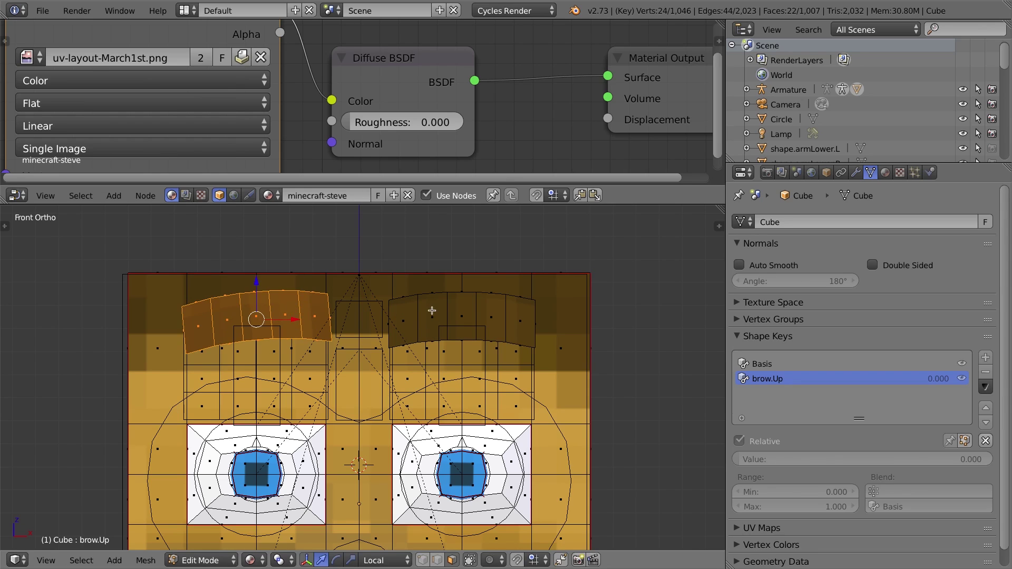
key(a)
key(l)
key(r)
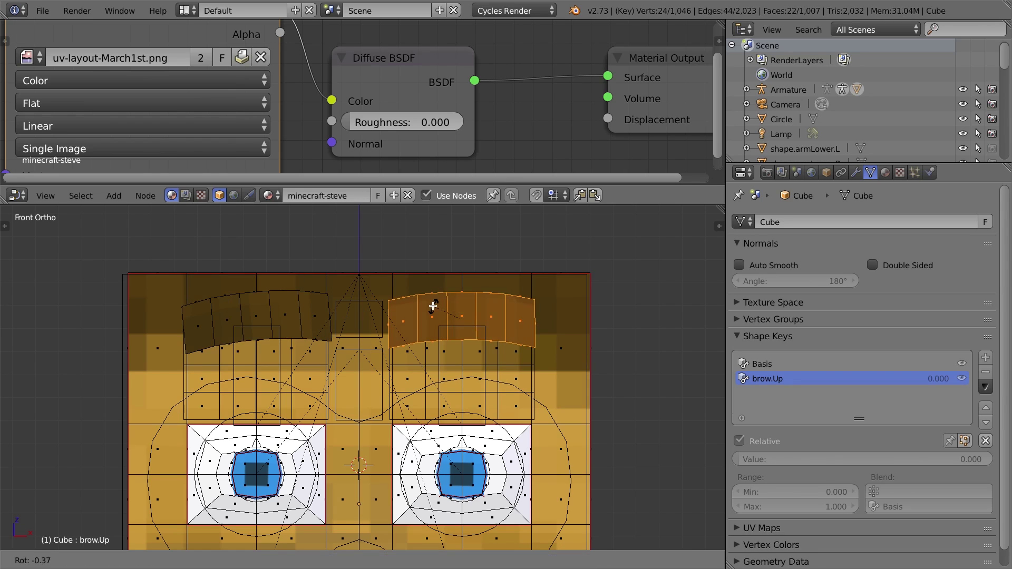
click(431, 305)
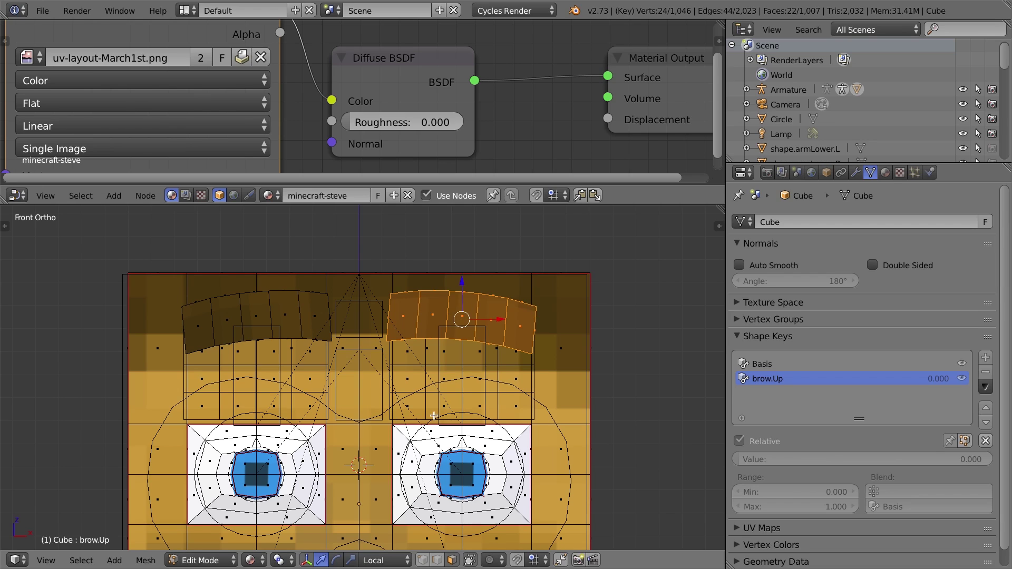
Preview the brow.Up shape key in Object Mode by sliding its value between 0.000 and 1.000, leaving it at 0.000
key(Tab)
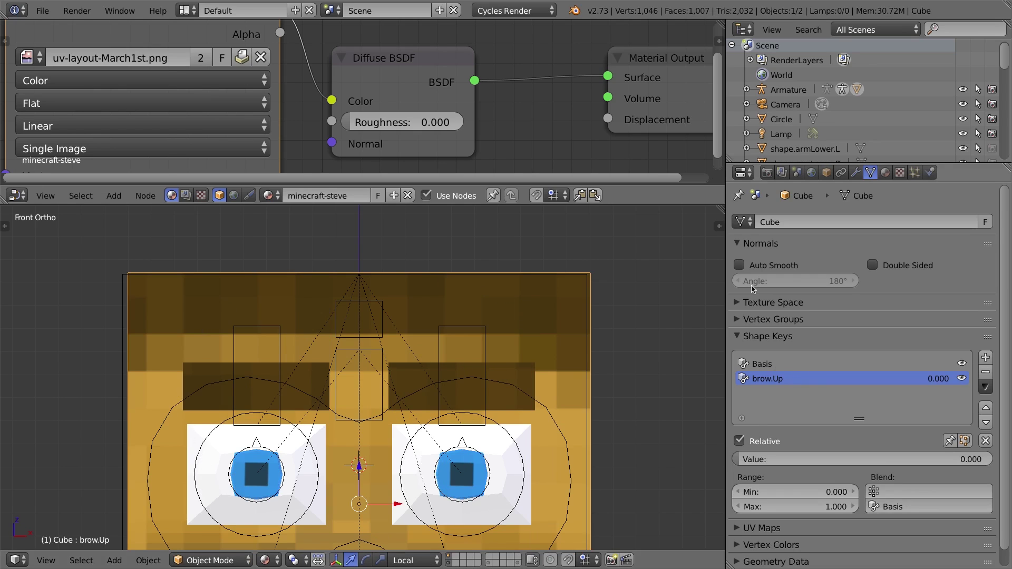
click(737, 337)
click(737, 336)
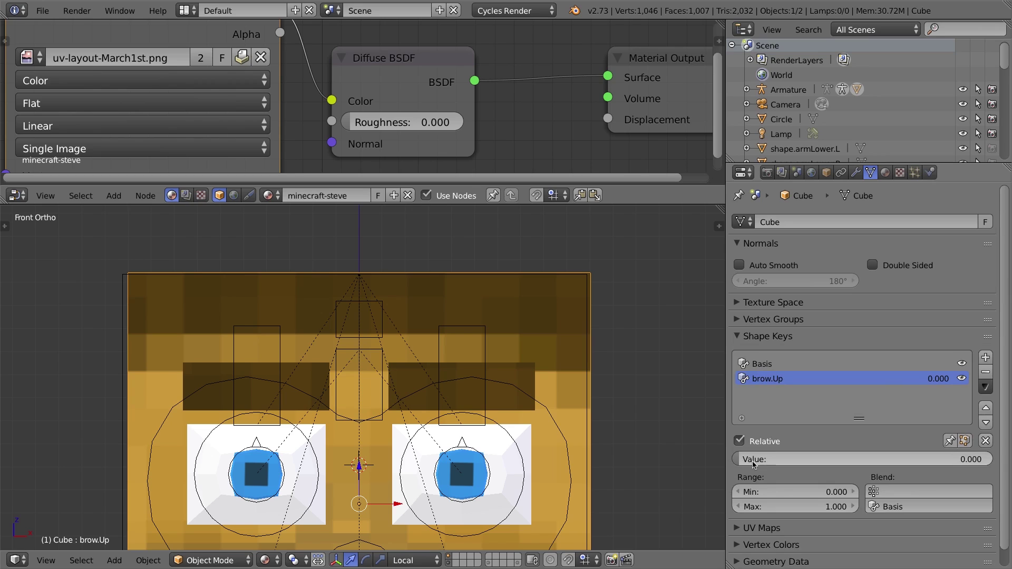
drag(741, 462, 994, 461)
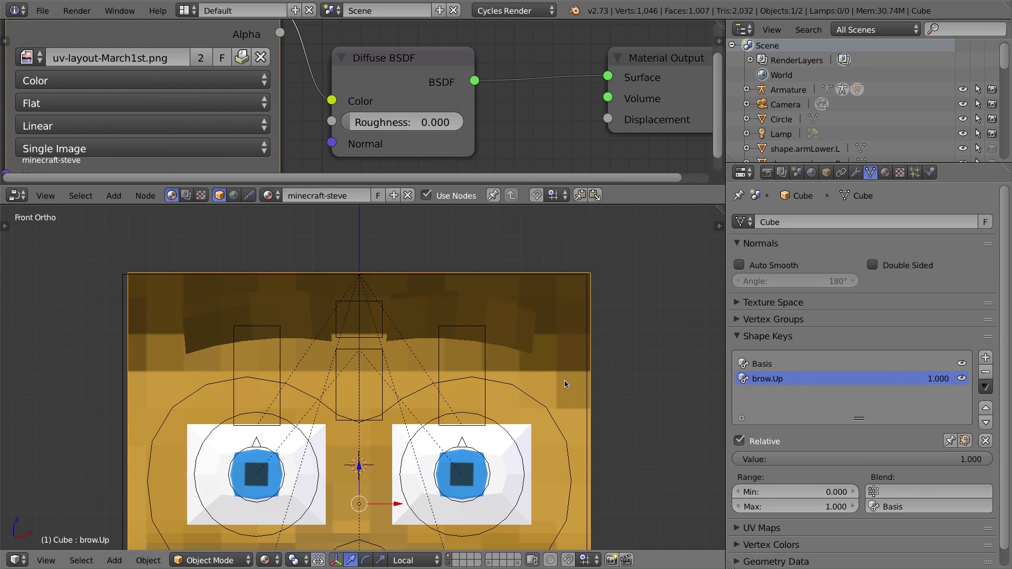
mouse_move(970, 460)
mouse_down()
mouse_move(741, 460)
mouse_move(975, 460)
mouse_up()
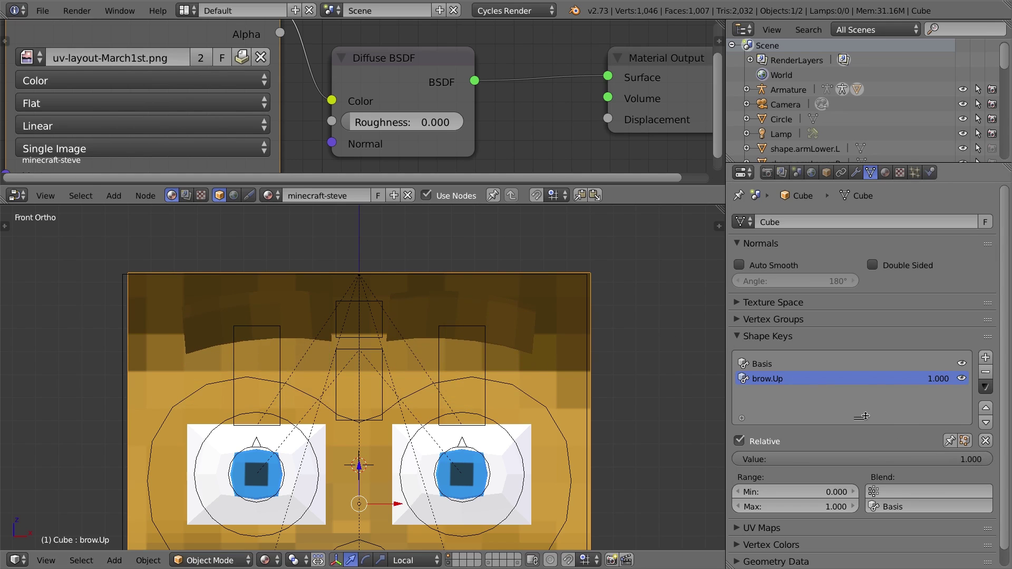
drag(883, 461, 738, 461)
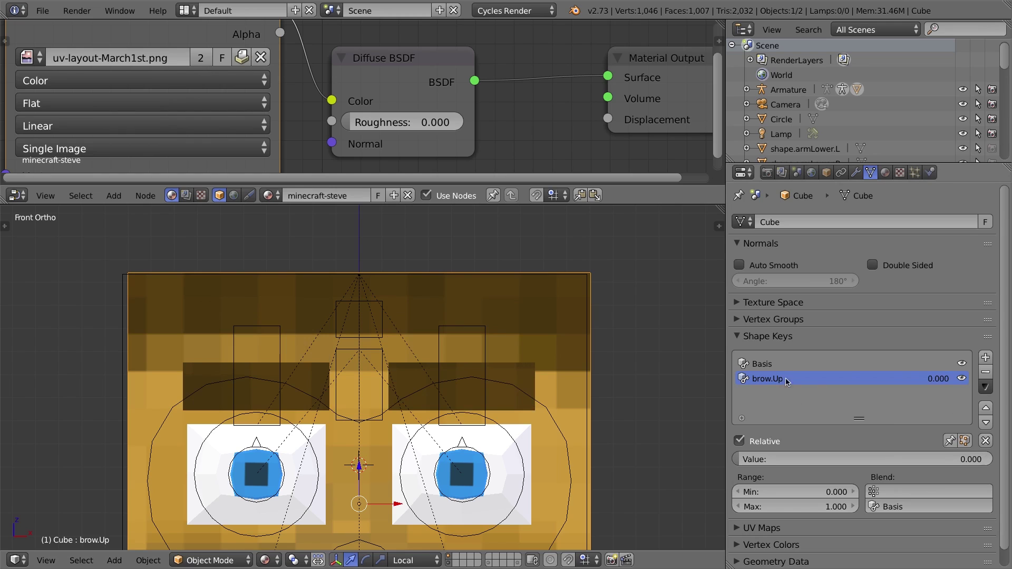
drag(741, 460, 991, 460)
scroll(234, 442, down, 5)
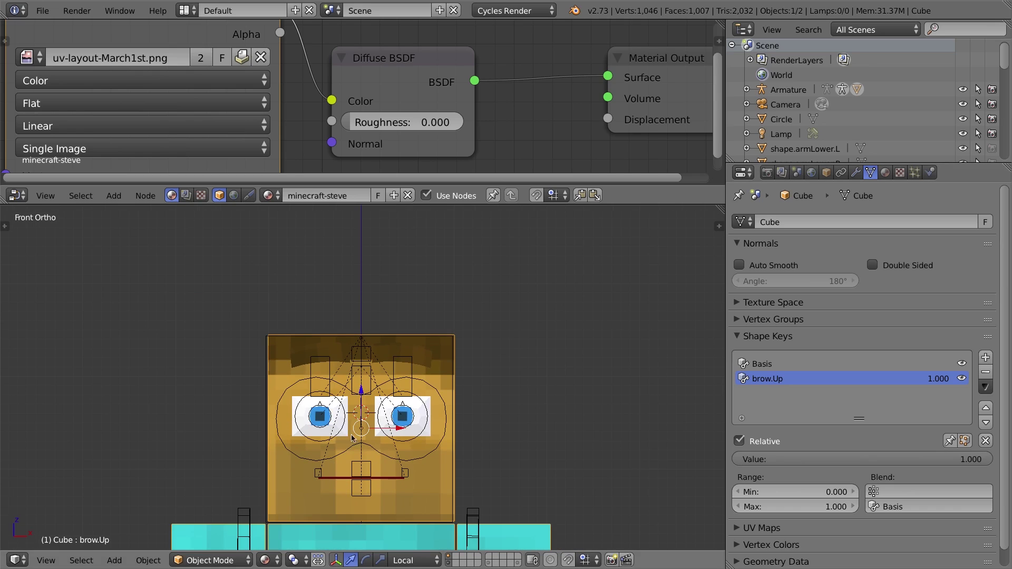
shift+middle_drag(258, 530, 273, 400)
shift+middle_drag(438, 256, 431, 403)
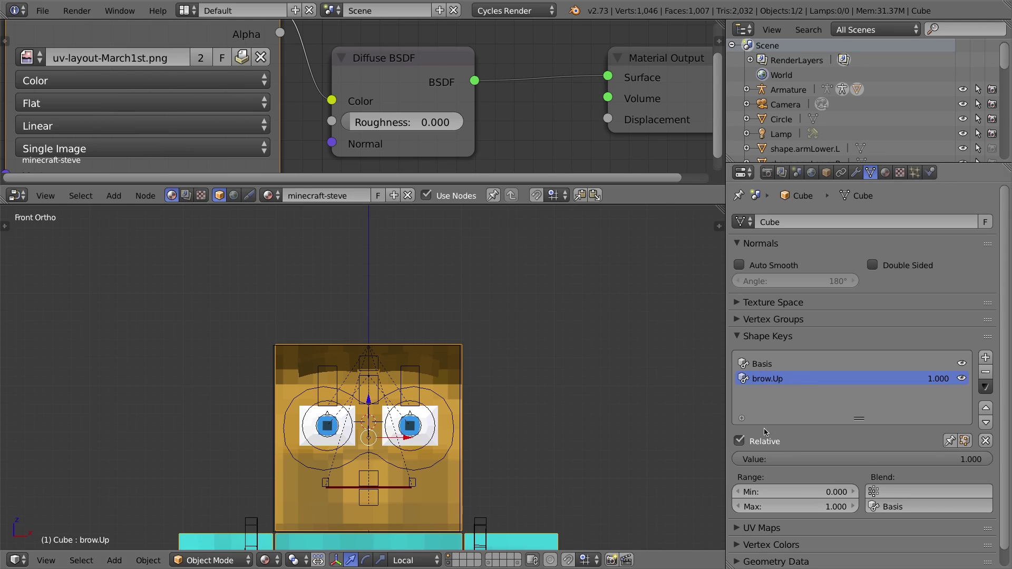
drag(962, 460, 702, 460)
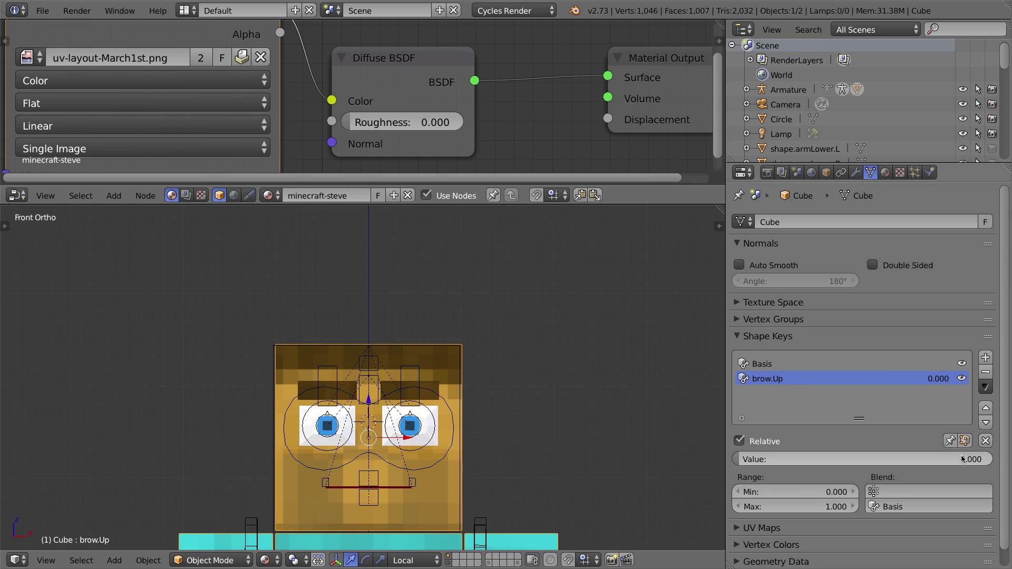
Add a new shape key and name it brow.Down
click(985, 357)
double_click(769, 395)
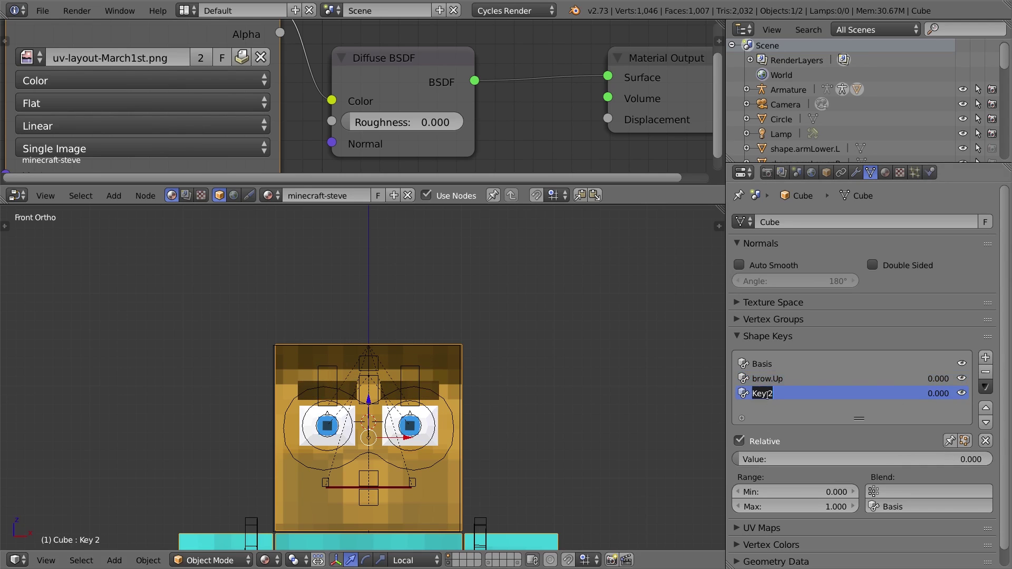
text(brow.Down)
key(Return)
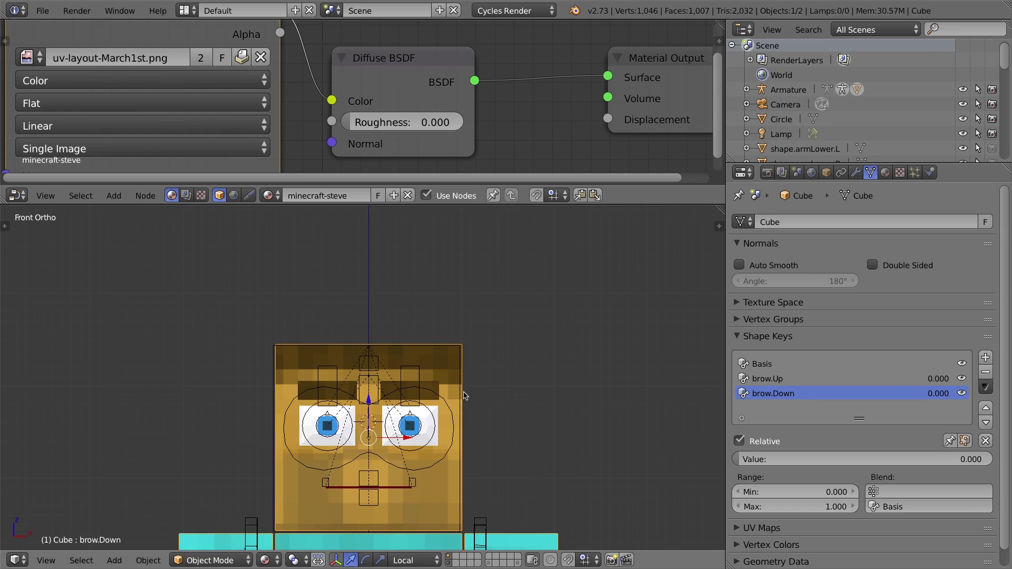
In Edit Mode, select both linked eyebrows and lower them along Z until their lower edges meet the upper edges of the eyes
key(Tab)
scroll(398, 363, down, 3)
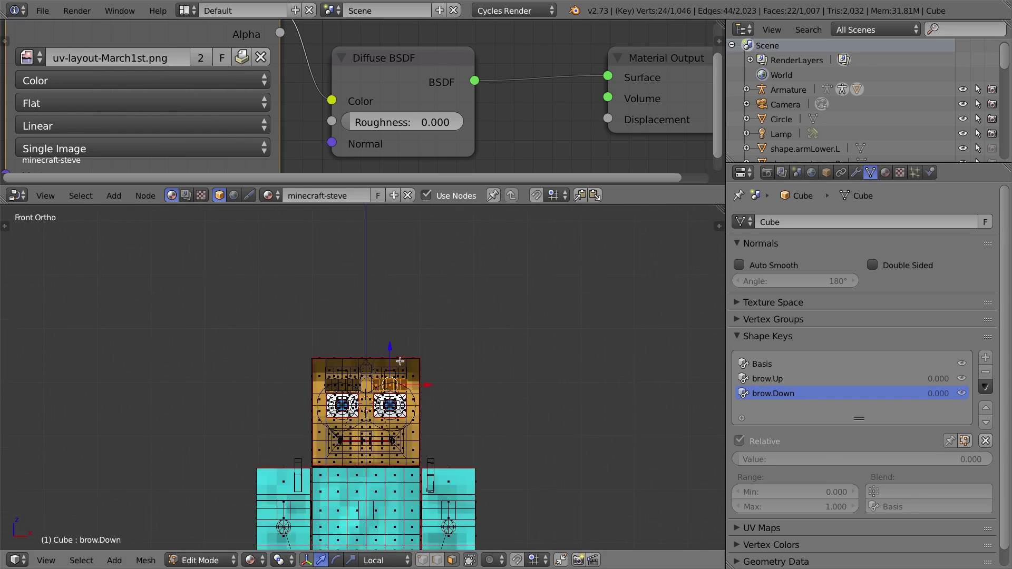
scroll(398, 371, up, 9)
shift+middle_drag(411, 392, 431, 301)
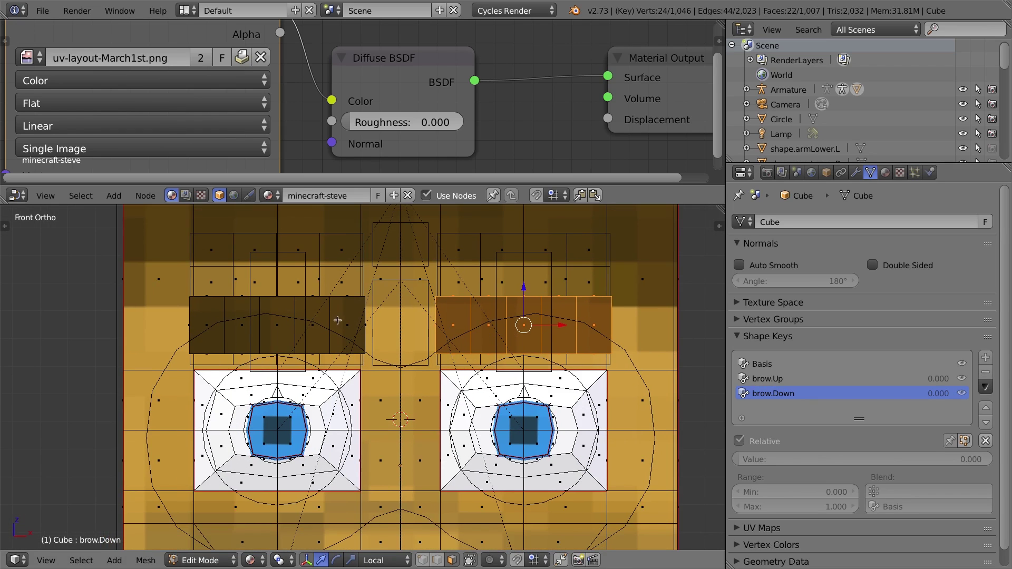
key(a)
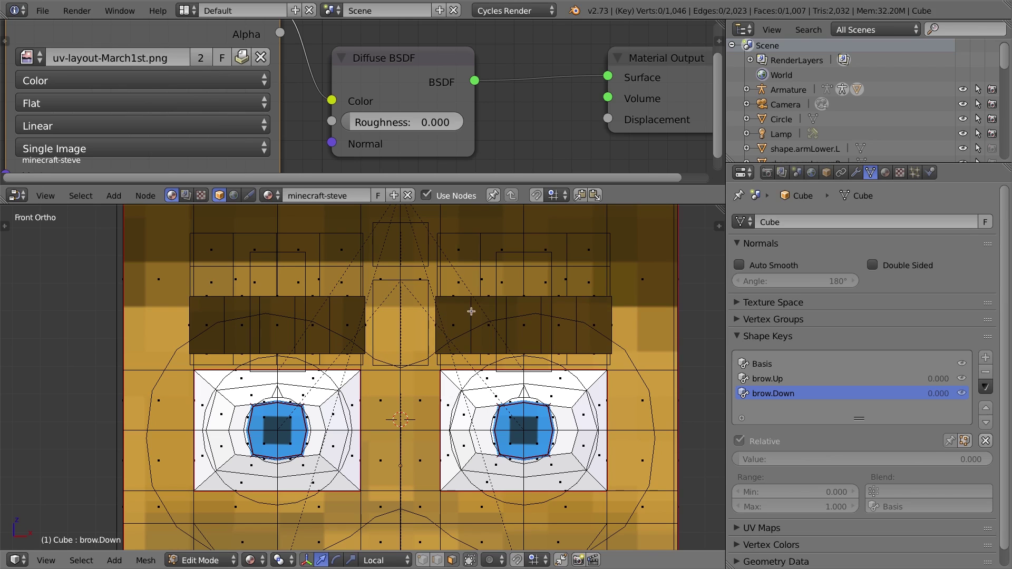
key(l)
key(l)
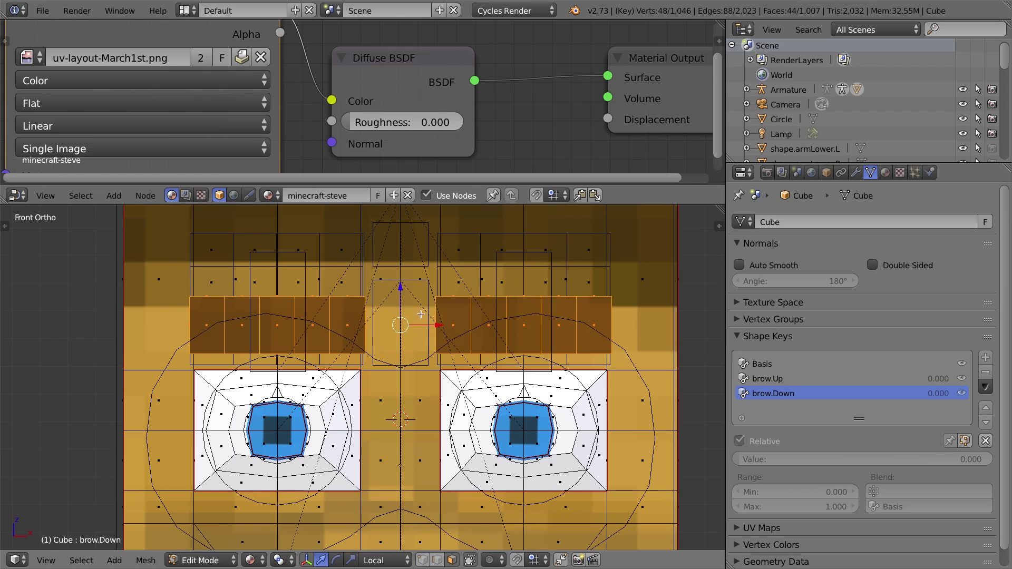
drag(401, 289, 399, 307)
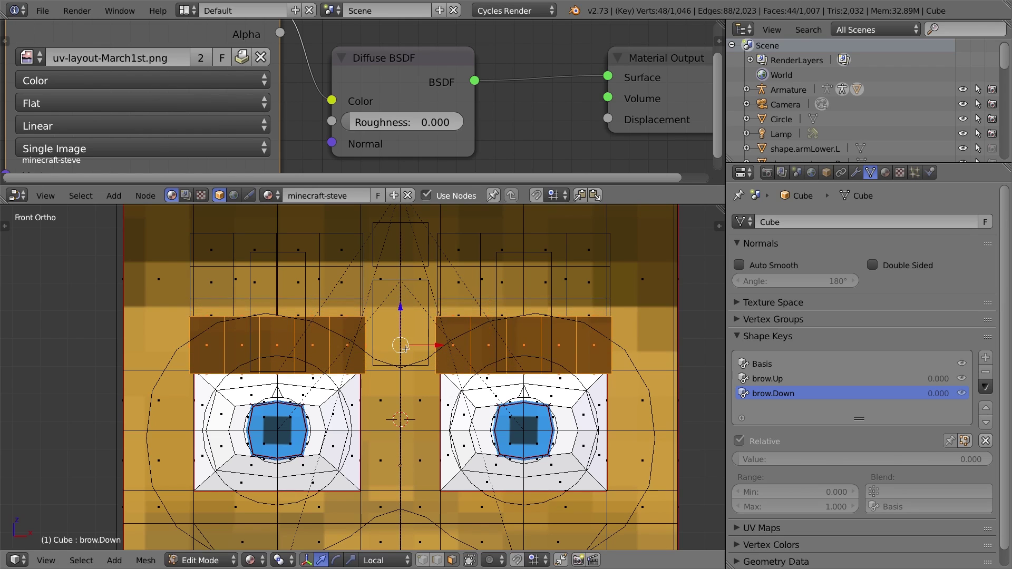
Select only the linked eyebrow over the character's left eye and rotate it slightly so its inner end tilts down
key(a)
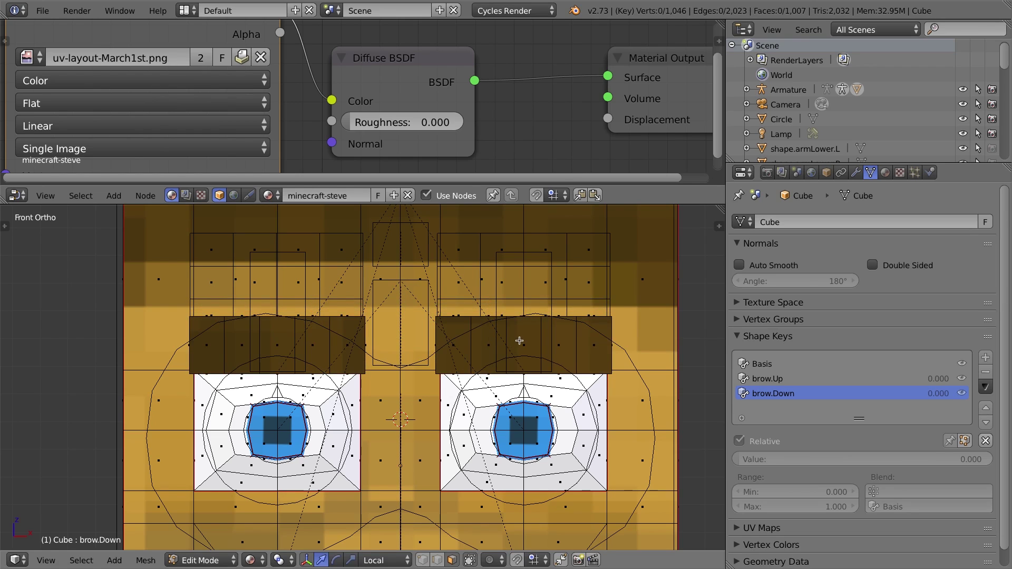
key(l)
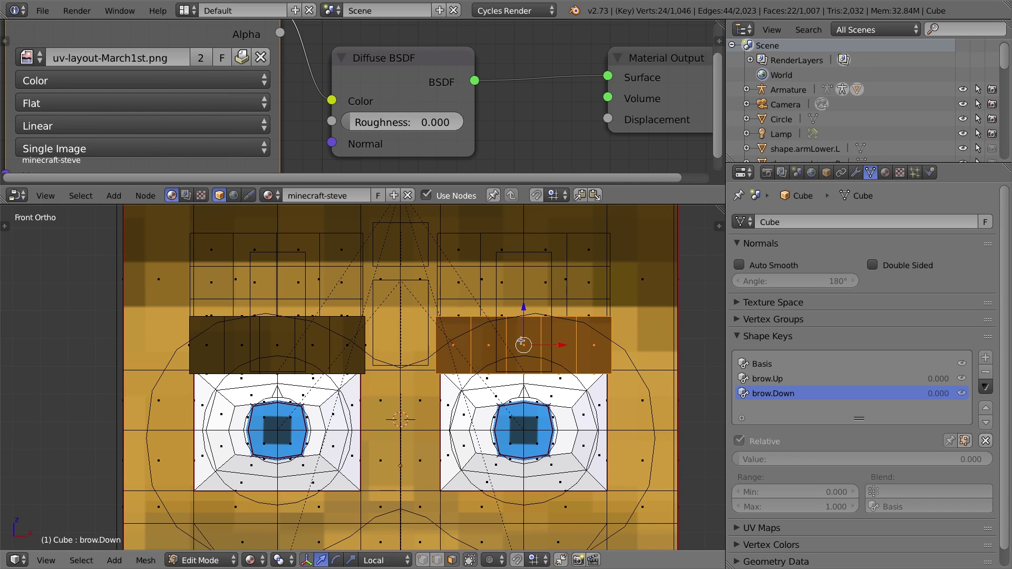
key(r)
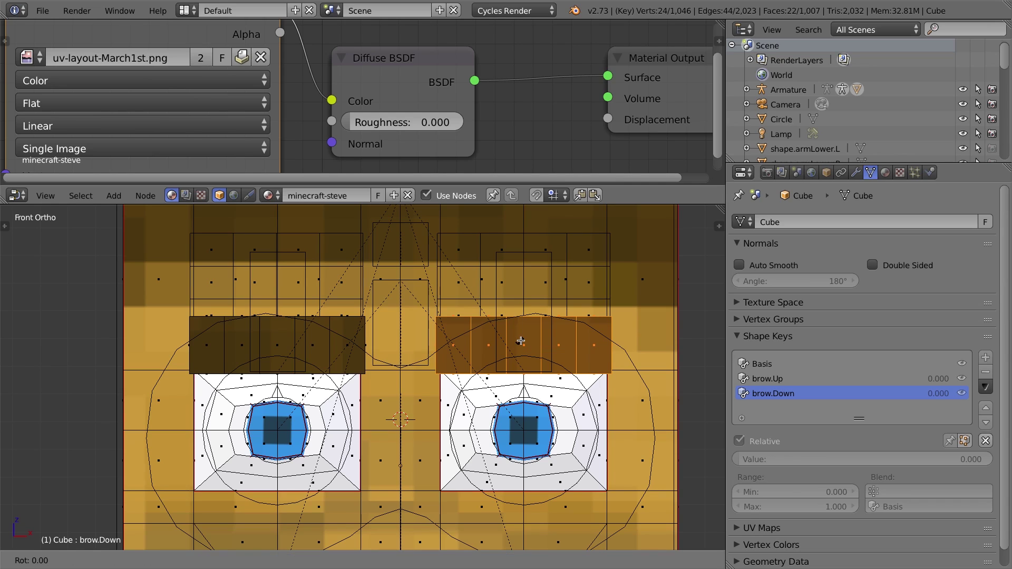
text(-5)
key(Return)
key(ctrl+z)
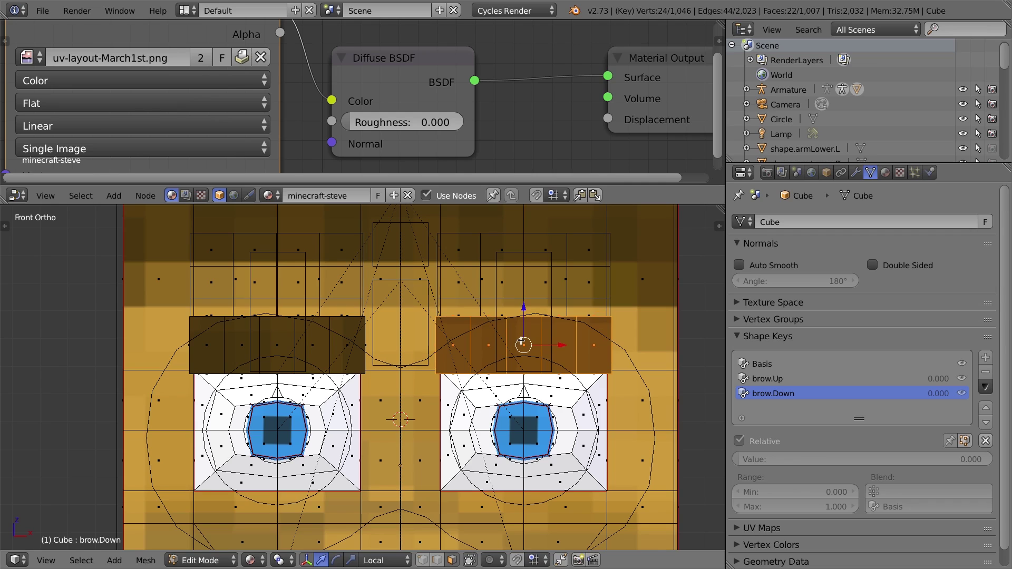
text(r-5)
key(Return)
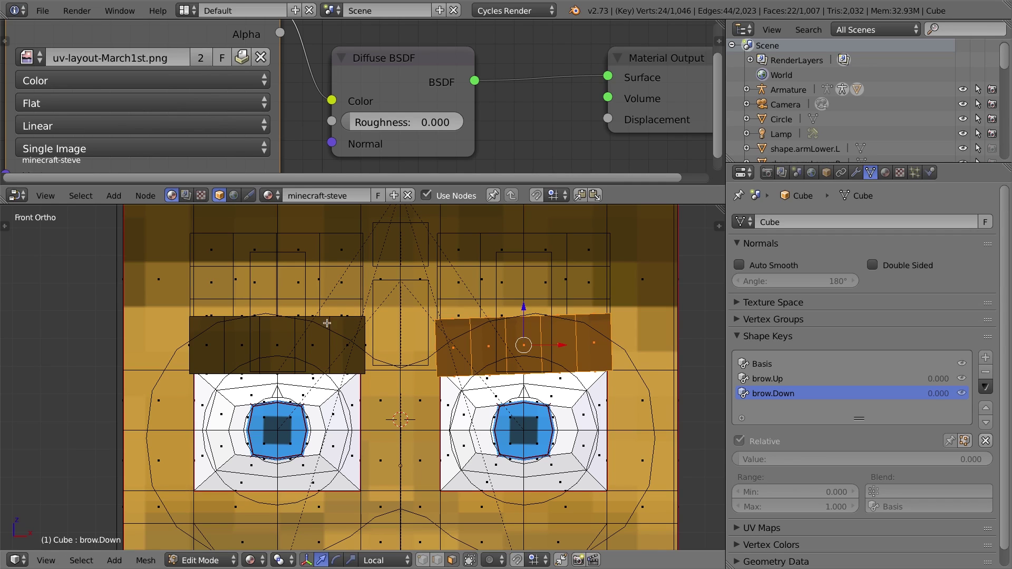
Rotate the linked eyebrow over the character's right eye by 2 degrees, tilting its inner end down
key(a)
key(l)
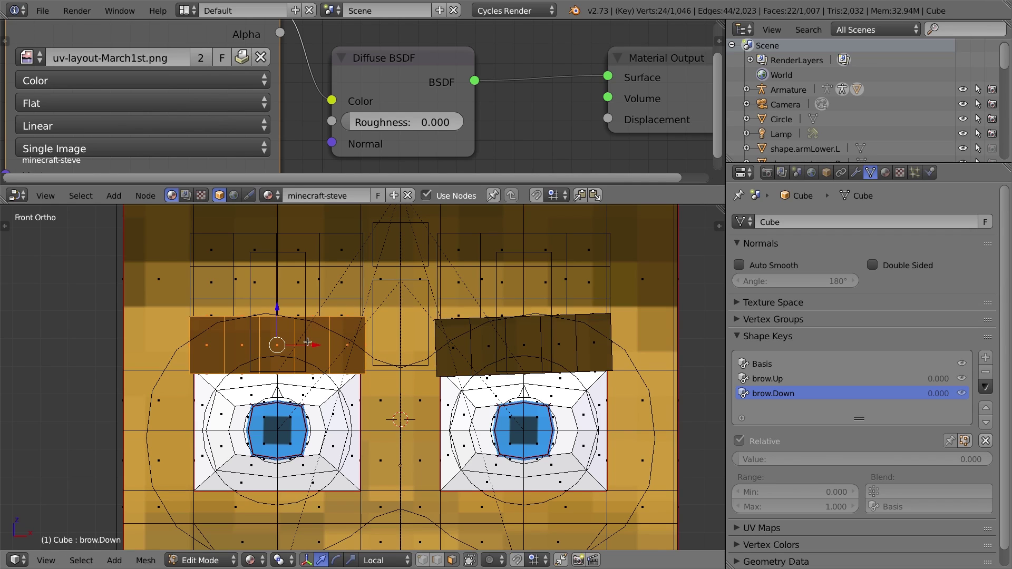
text(r2)
key(Return)
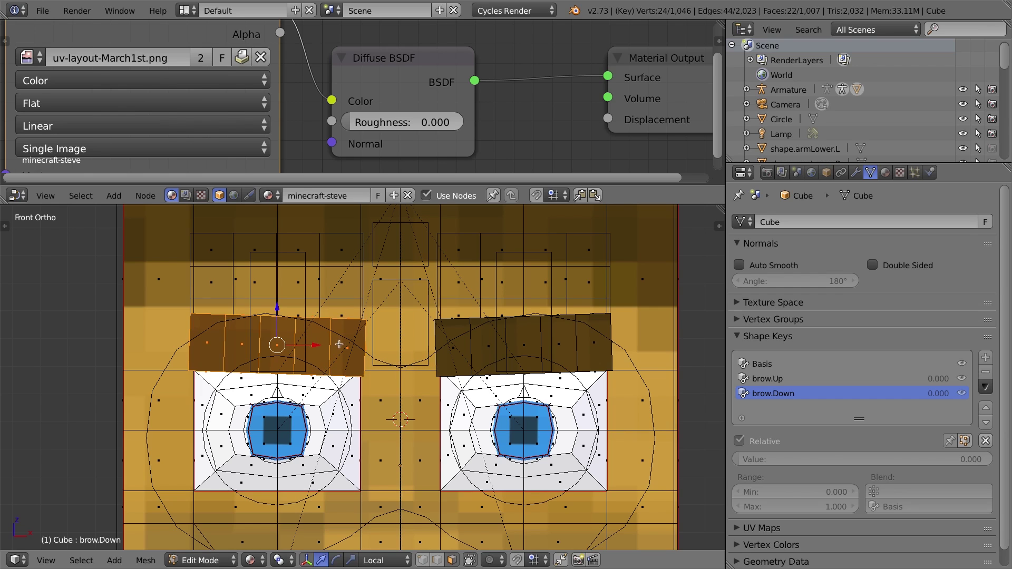
Lower the inner end faces of both eyebrows about 0.017 along Z in front view, using Connected proportional editing with a size of about 0.51
middle_drag(375, 344, 355, 341)
right_click(361, 345)
middle_drag(423, 335, 431, 343)
shift+right_click(430, 343)
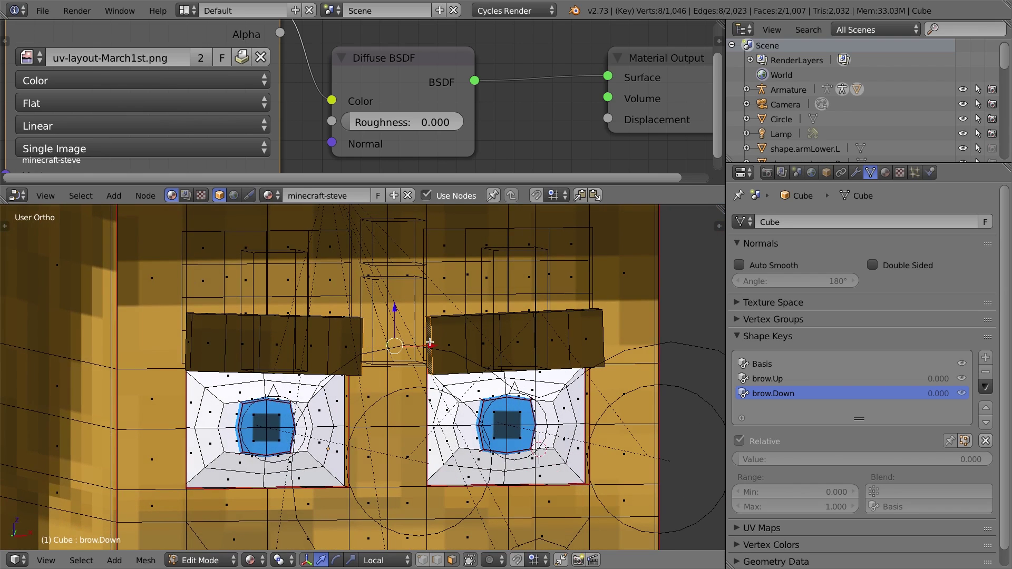
key(KP_1)
click(495, 560)
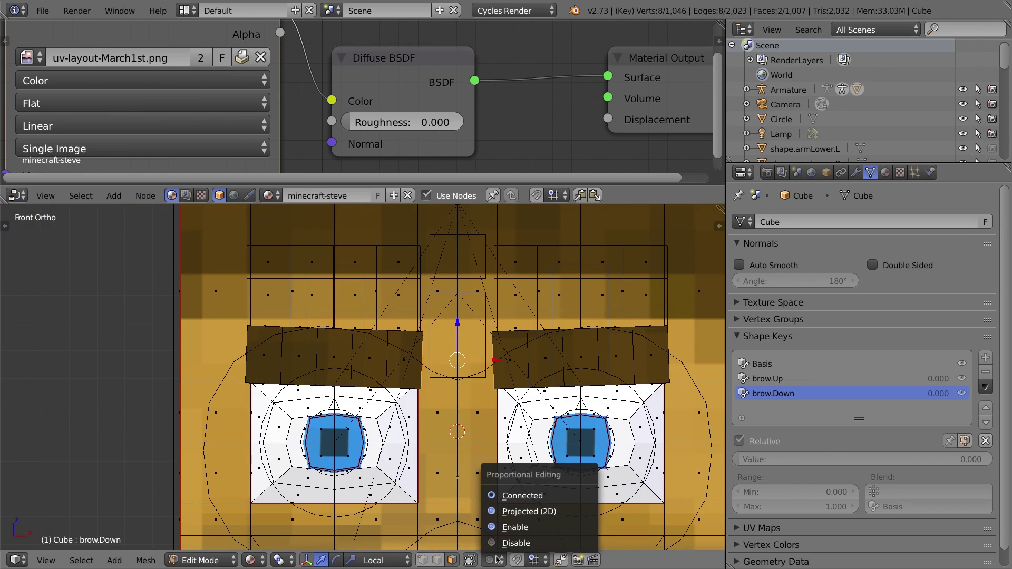
click(523, 496)
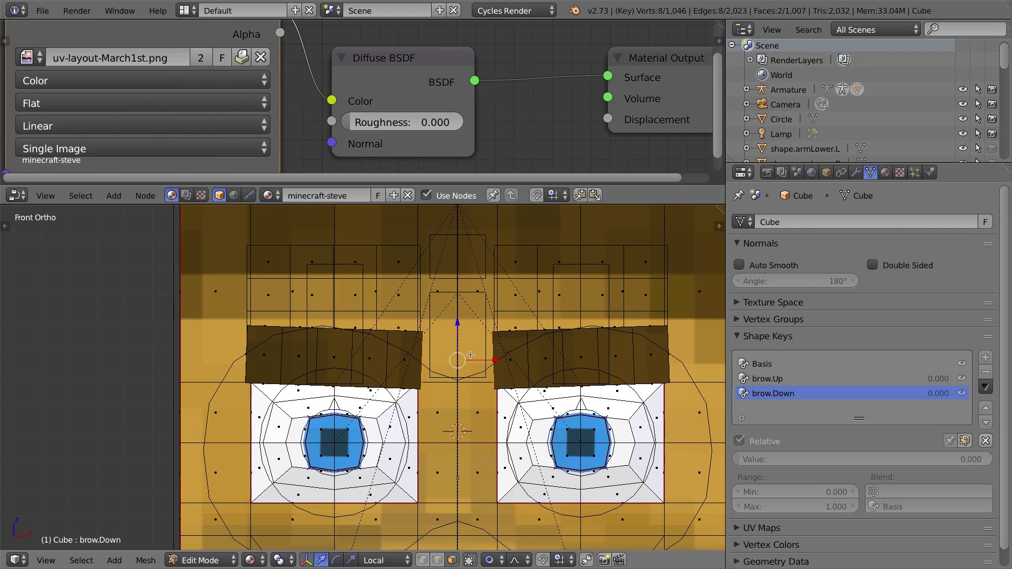
key(g)
key(z)
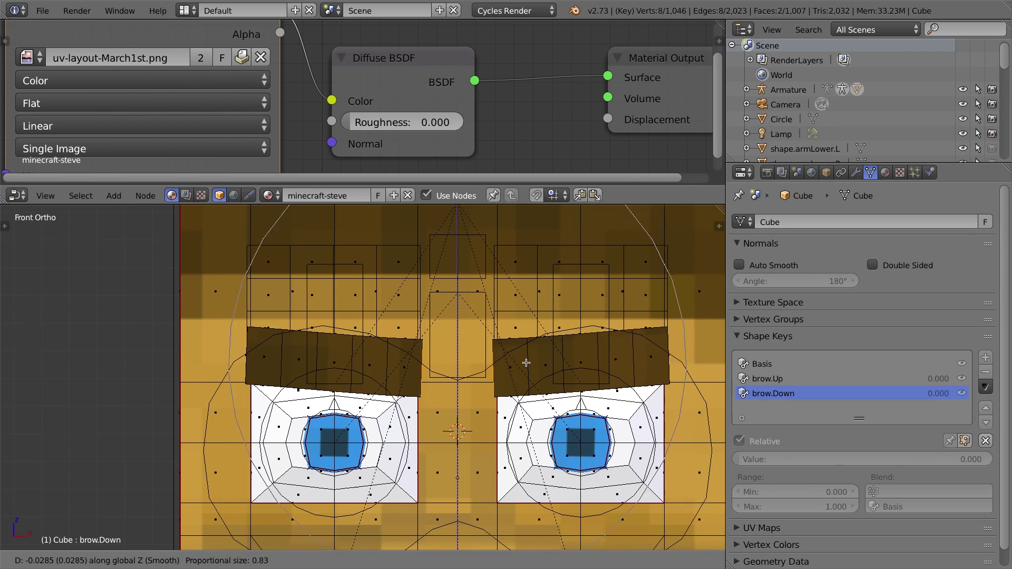
scroll(527, 361, up, 3)
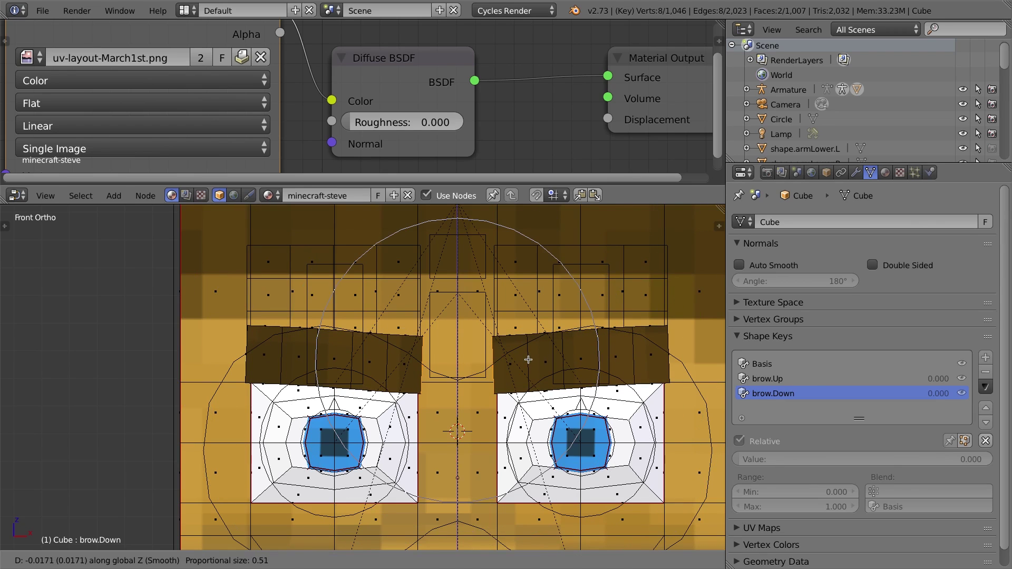
click(528, 360)
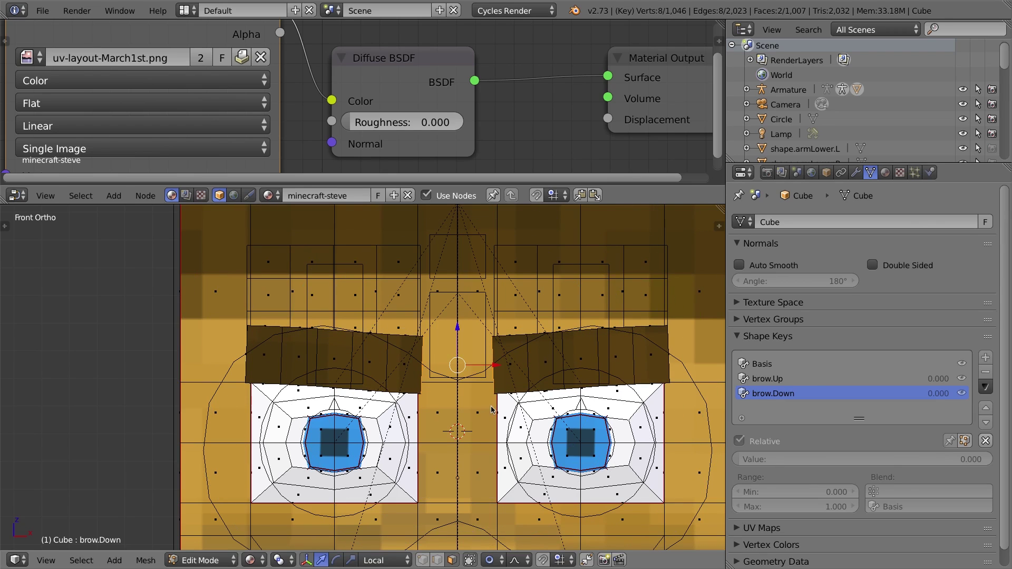
Preview the brow.Down shape key in Object Mode by sliding its value, leaving it at 0.000
key(Tab)
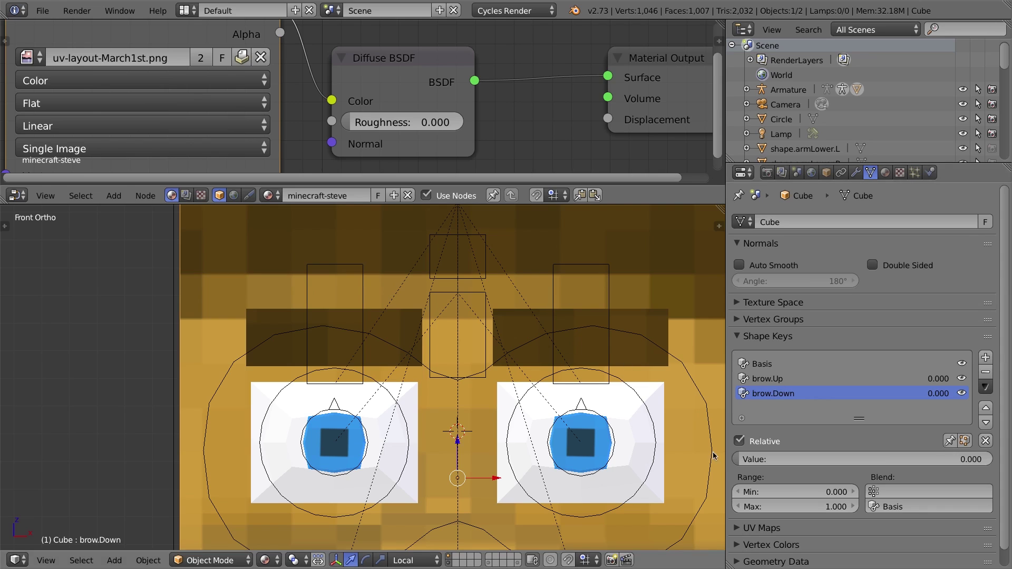
mouse_move(753, 461)
mouse_down()
mouse_move(1002, 460)
mouse_move(749, 460)
mouse_up()
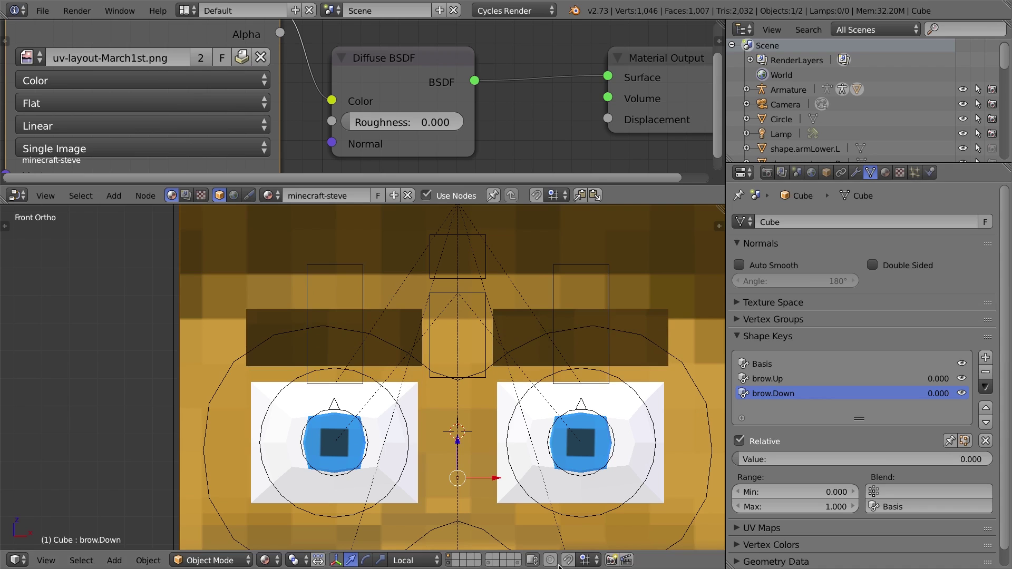
scroll(529, 315, down, 3)
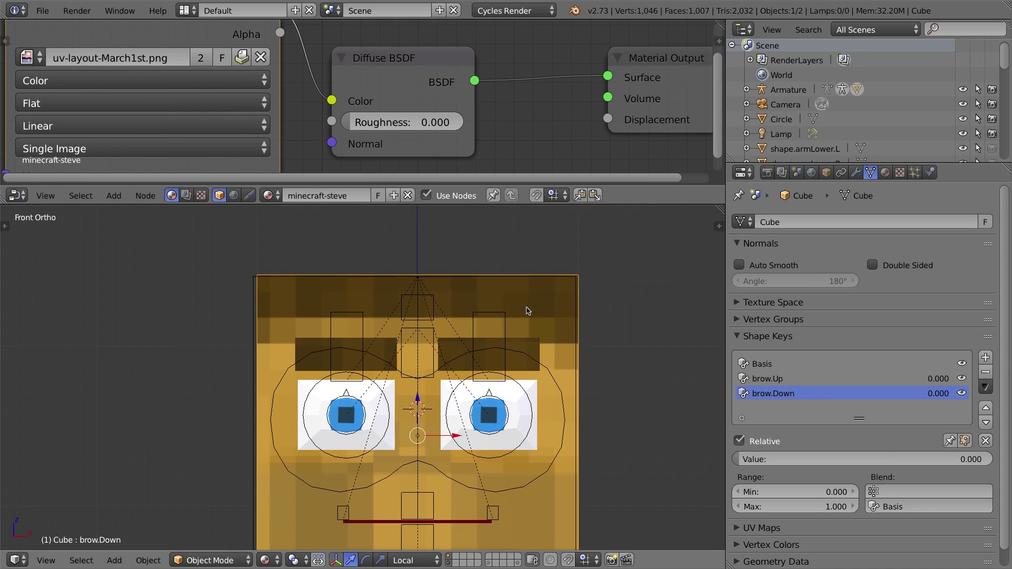
shift+middle_drag(538, 364, 518, 330)
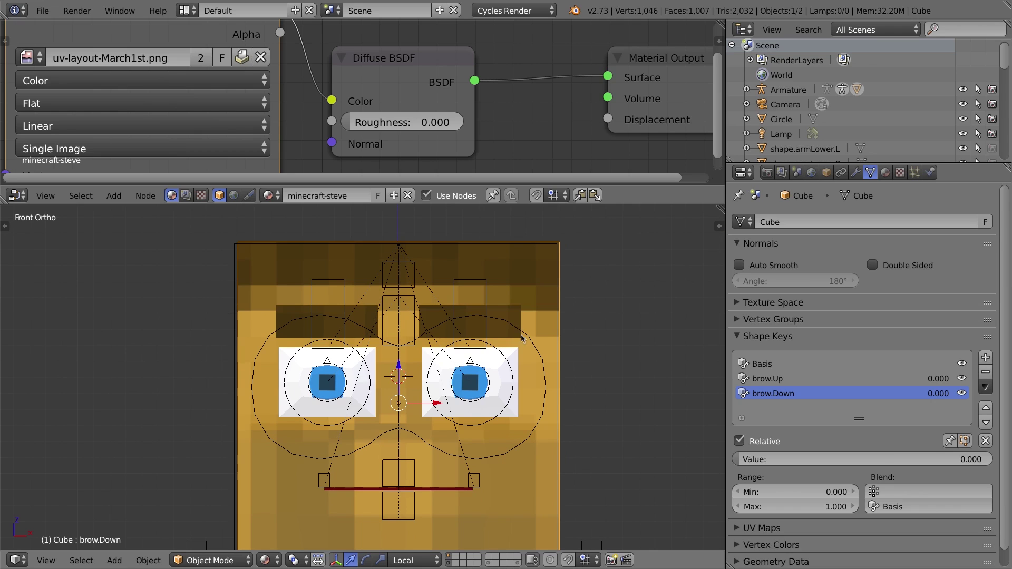
Try moving the eyeTarget bone to see how the eyes follow, cancel the move, and reselect the character mesh
right_click(532, 341)
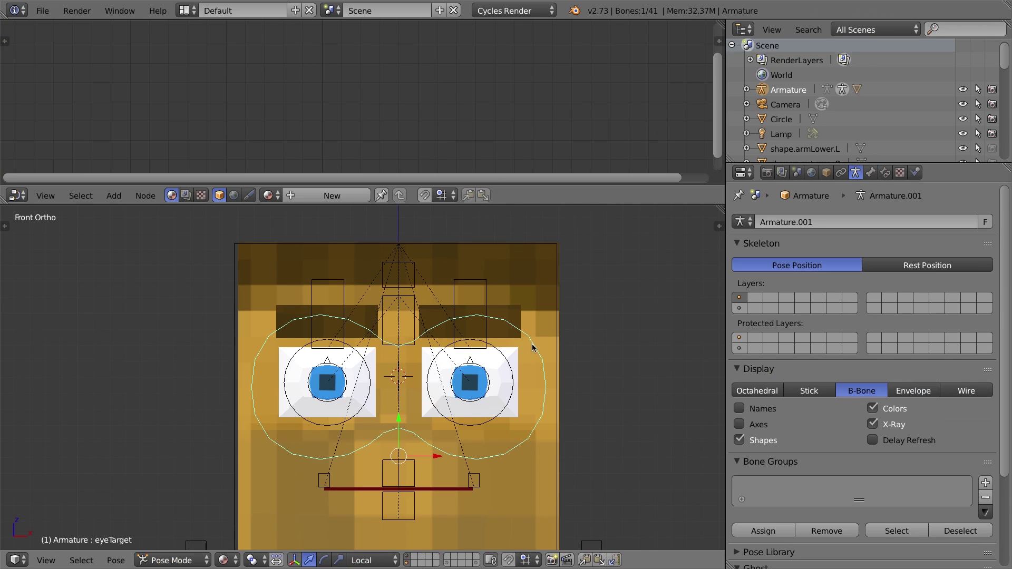
key(g)
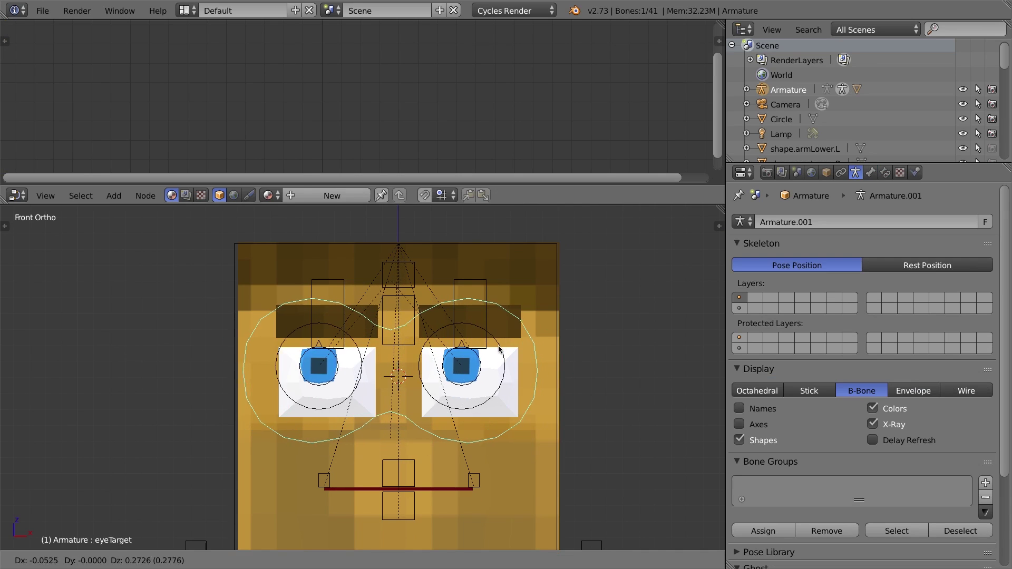
right_click(502, 369)
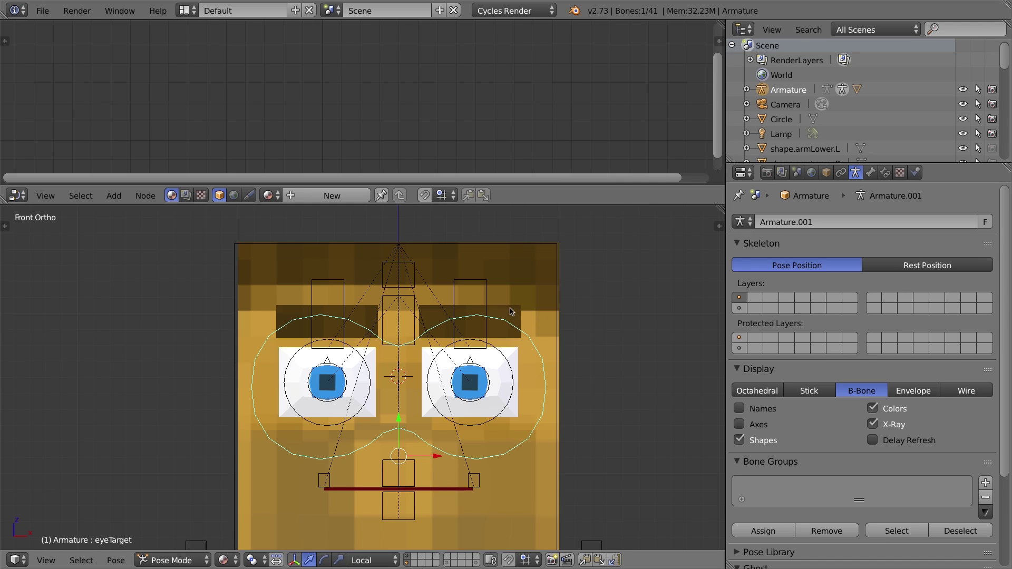
right_click(510, 303)
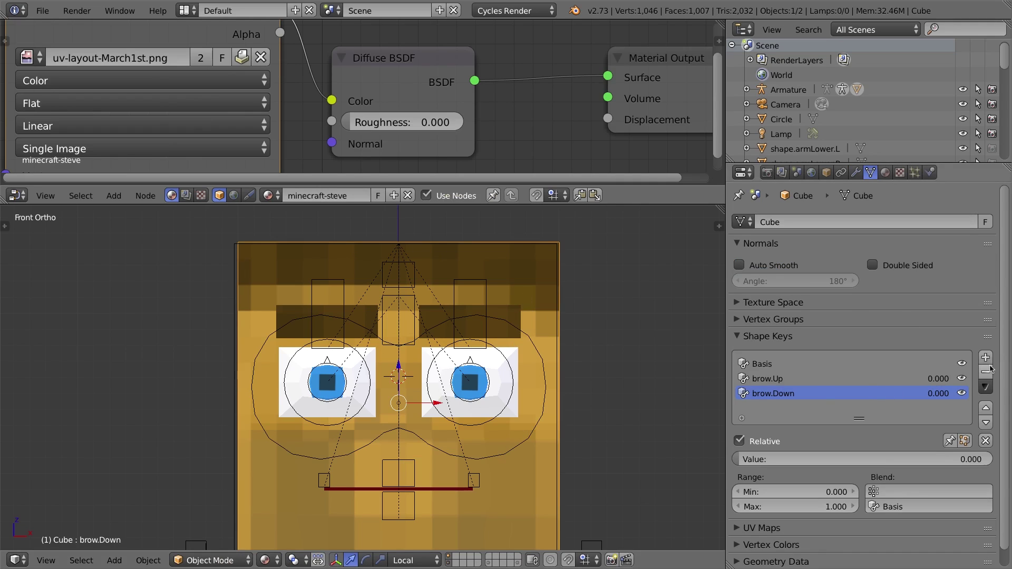
Add a new shape key and name it brow.L
click(985, 357)
double_click(768, 411)
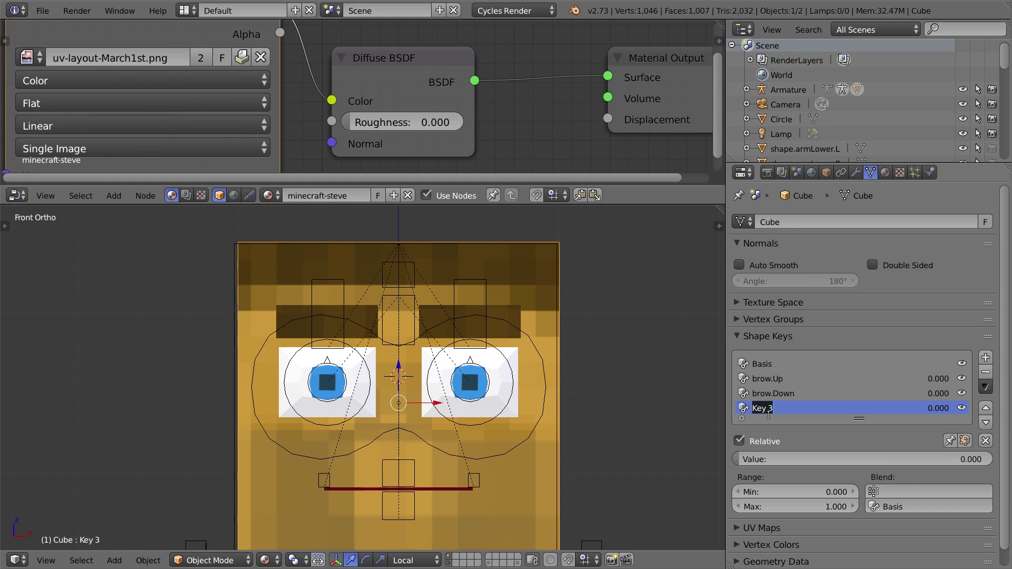
text(bro)
text(w.L)
key(Return)
In Edit Mode, select both linked eyebrows and shift them along X toward the character's left side
key(Tab)
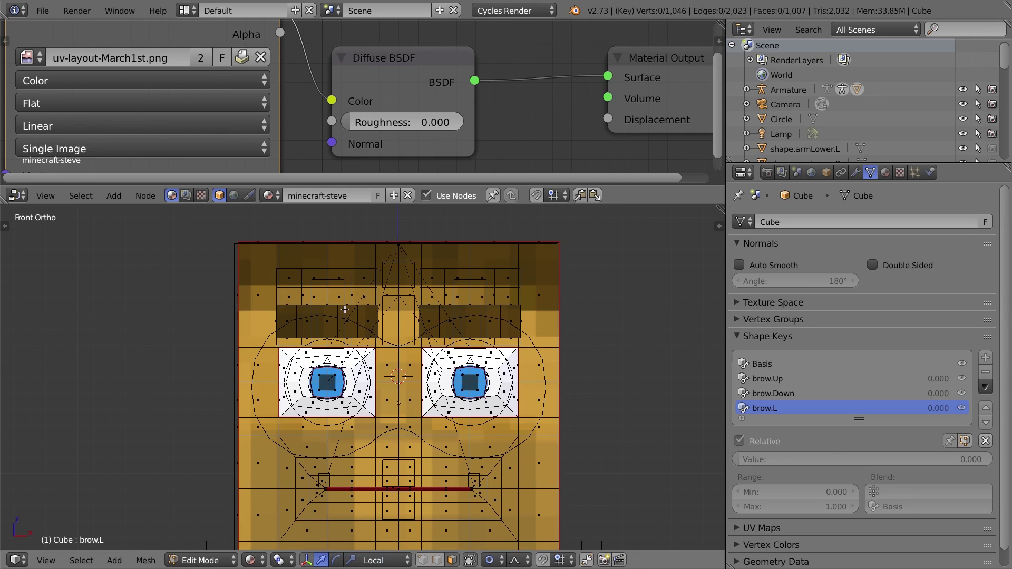
key(l)
key(l)
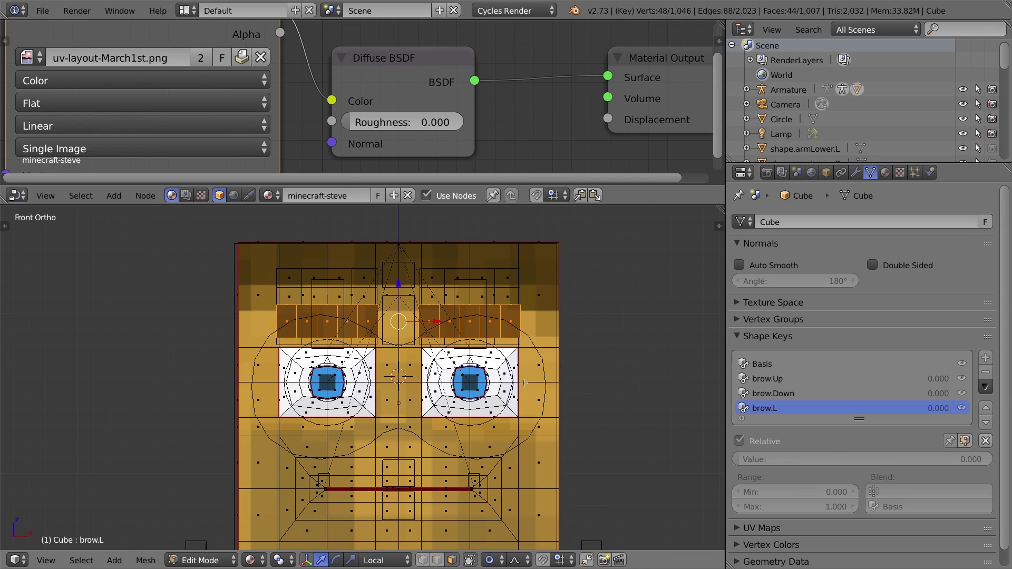
drag(432, 322, 456, 322)
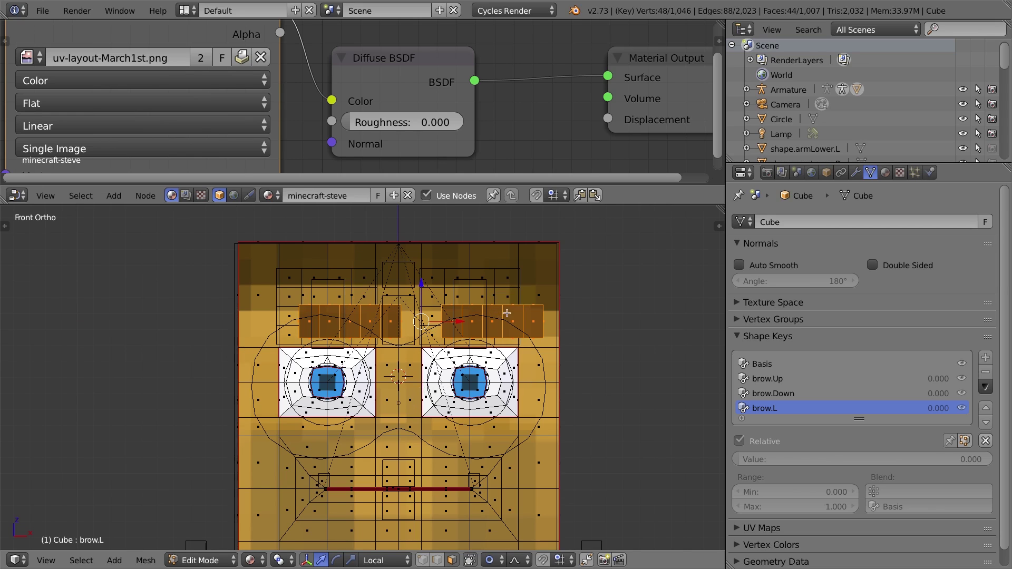
Select only the linked eyebrow on the character's left side and raise it slightly along Z
key(a)
key(l)
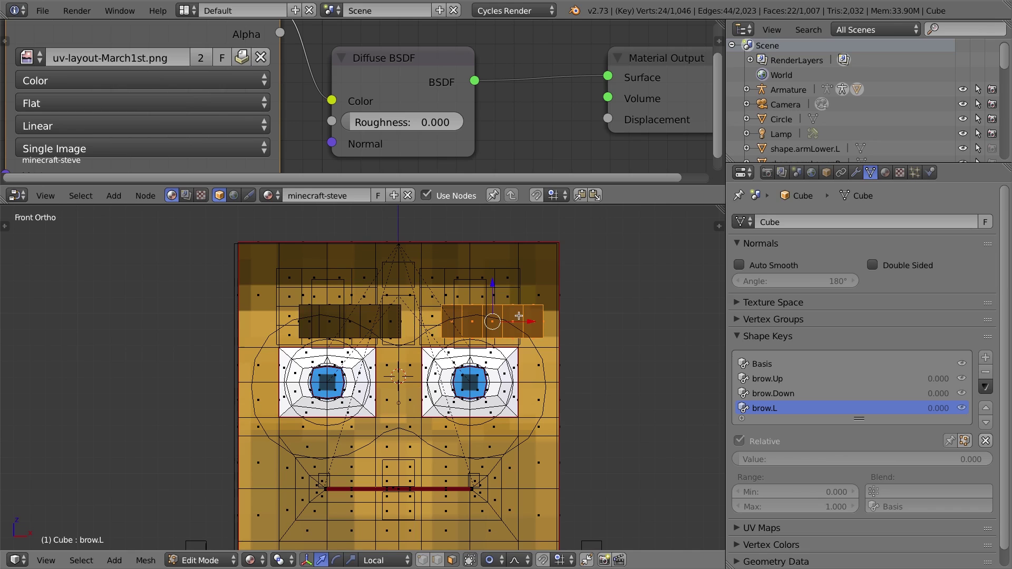
drag(493, 284, 492, 280)
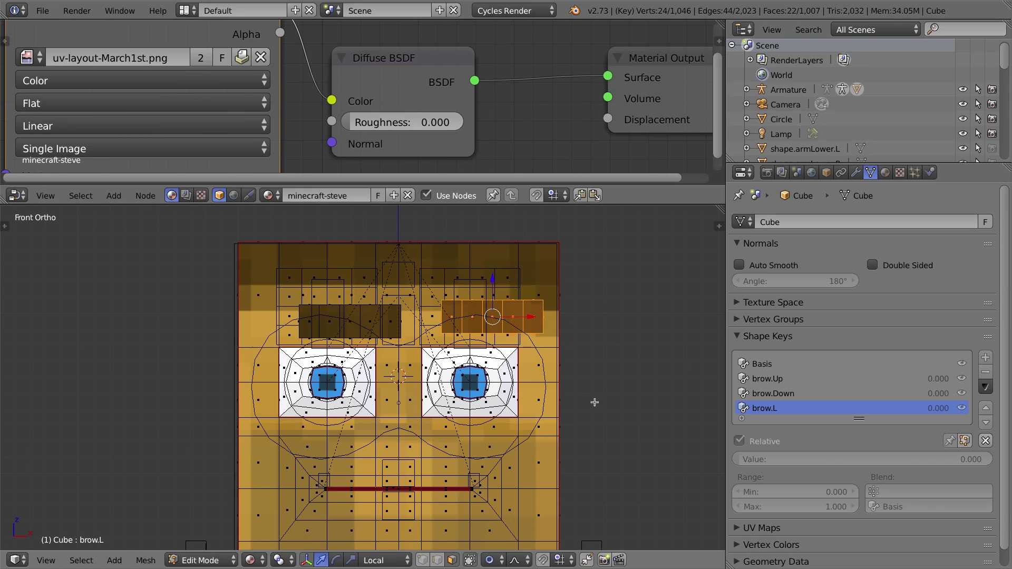
Disable proportional editing, rotate the raised eyebrow slightly so its outer end tilts up, and return to Object Mode
click(493, 557)
click(509, 539)
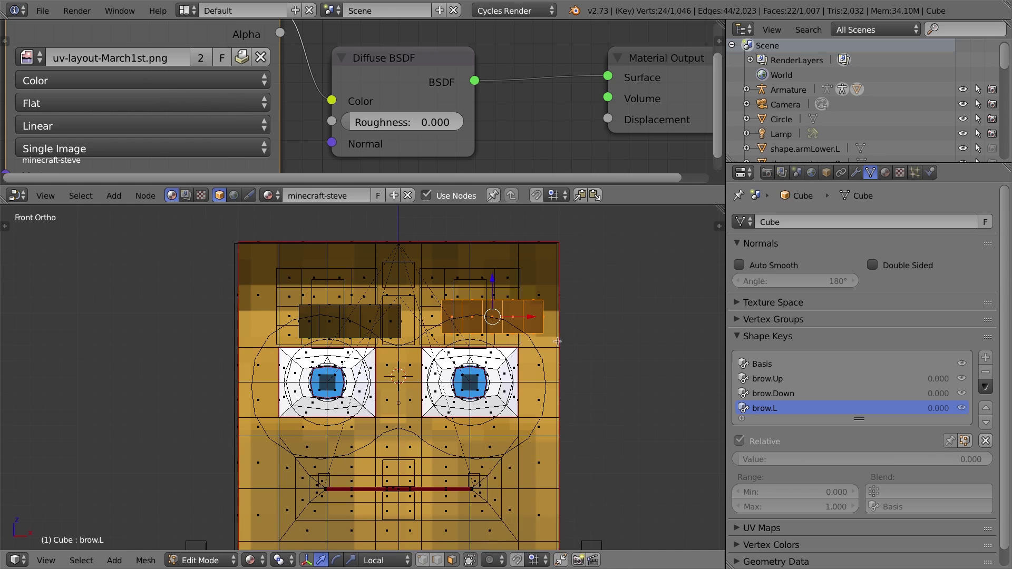
key(r)
click(594, 347)
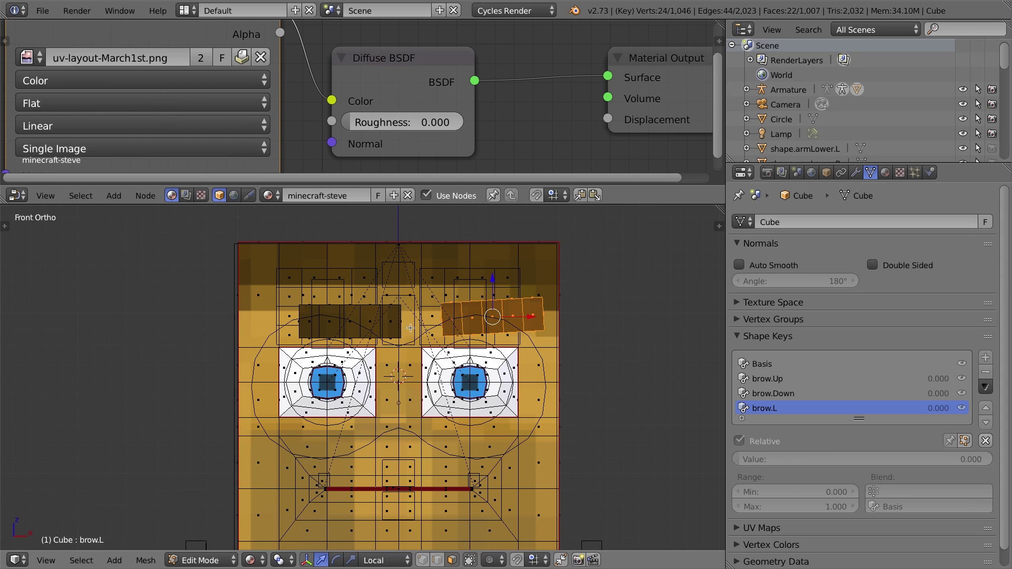
key(Tab)
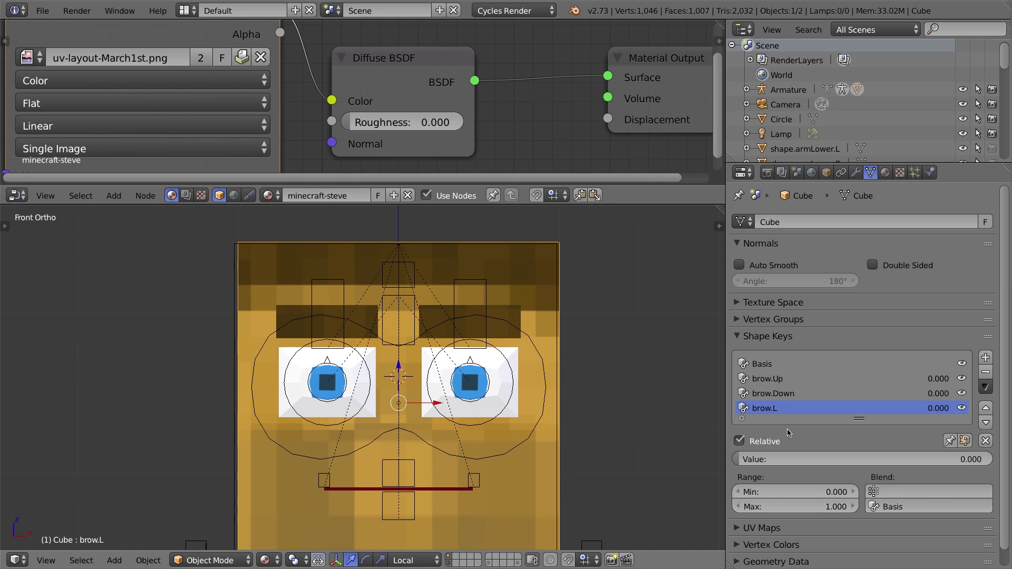
Add a new shape key and name it brow.R
click(986, 358)
double_click(770, 423)
text(brow.R)
key(Return)
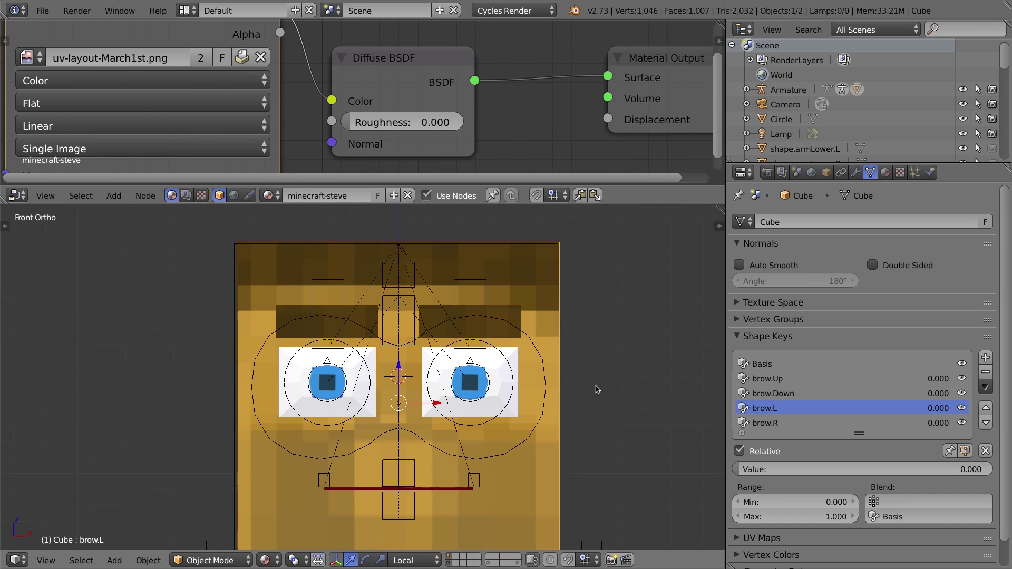
Preview the brow.L shape key at 1.000, look through the shape key specials, and return its value to 0
drag(754, 473, 990, 470)
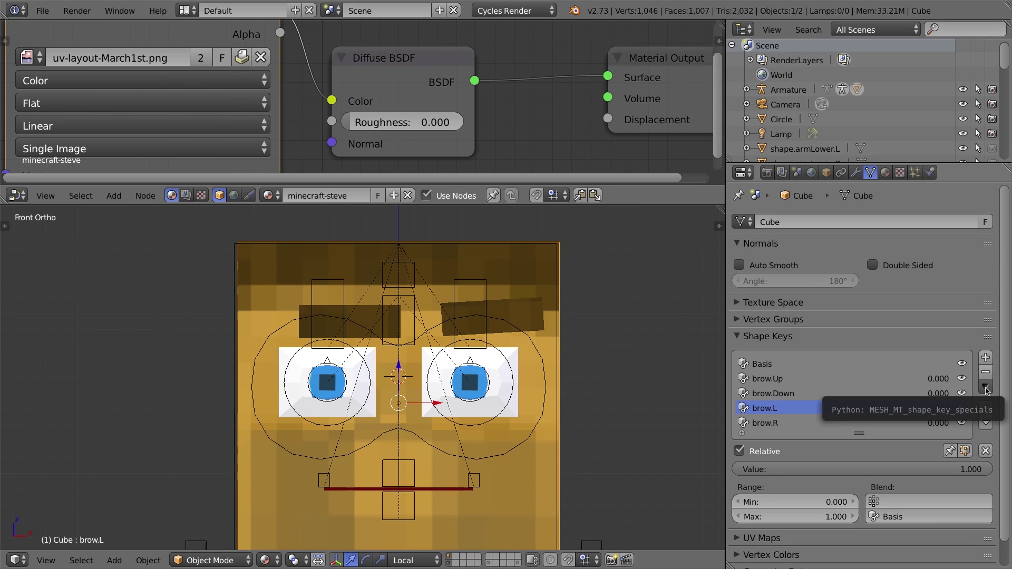
click(986, 388)
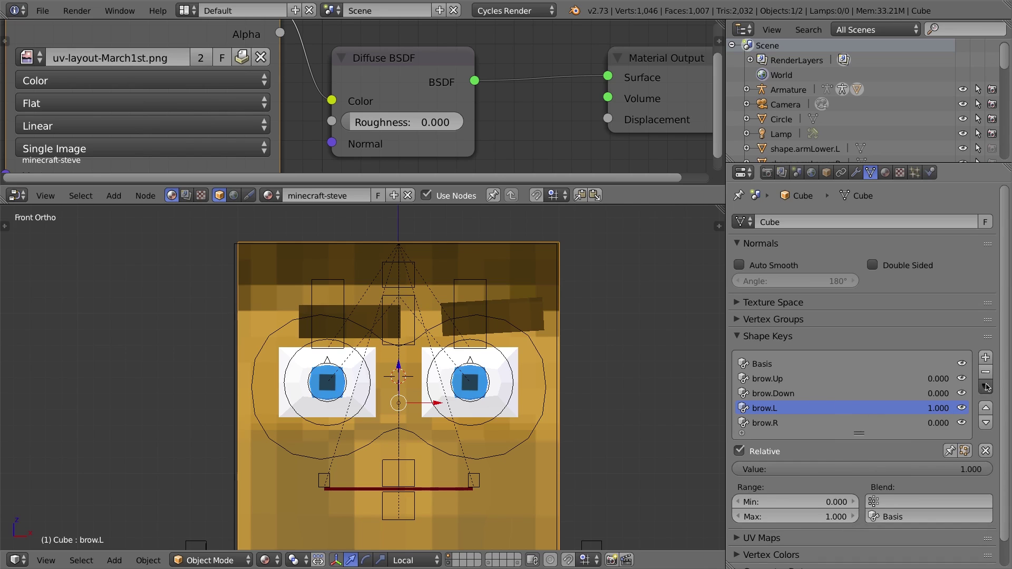
click(986, 387)
click(968, 433)
mouse_move(764, 470)
mouse_down()
mouse_move(714, 471)
mouse_move(767, 471)
mouse_up()
click(985, 387)
click(991, 390)
drag(921, 469, 740, 470)
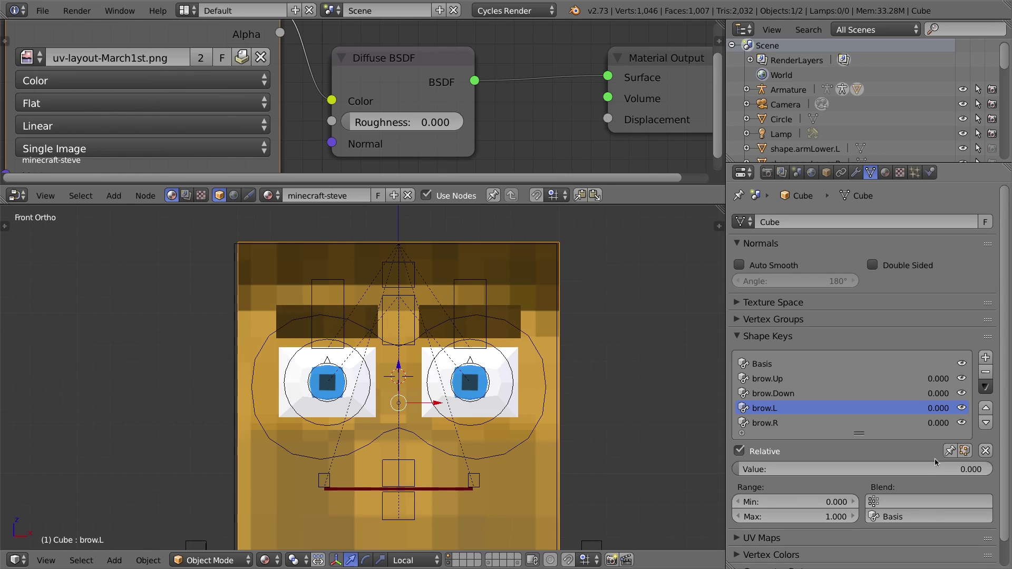
click(778, 422)
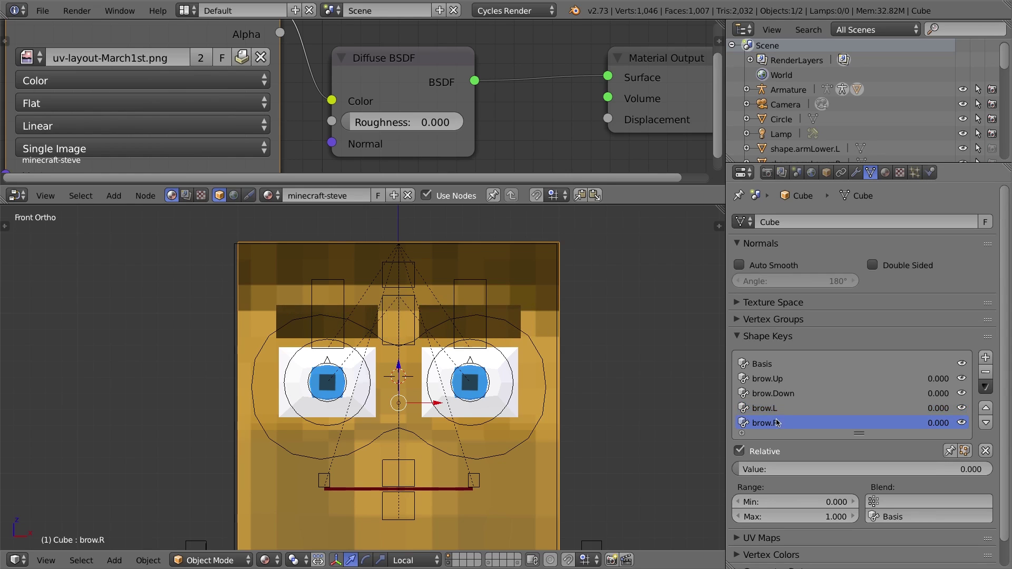
click(986, 388)
click(936, 433)
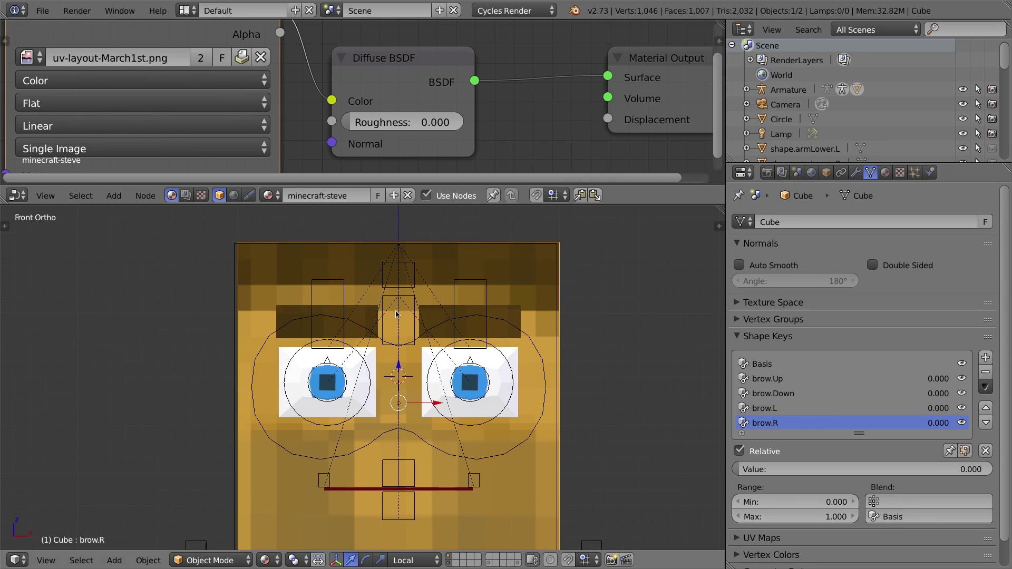
Check the brow.L eyebrow pose once more at full value and reset it to 0
click(766, 408)
drag(746, 469, 991, 469)
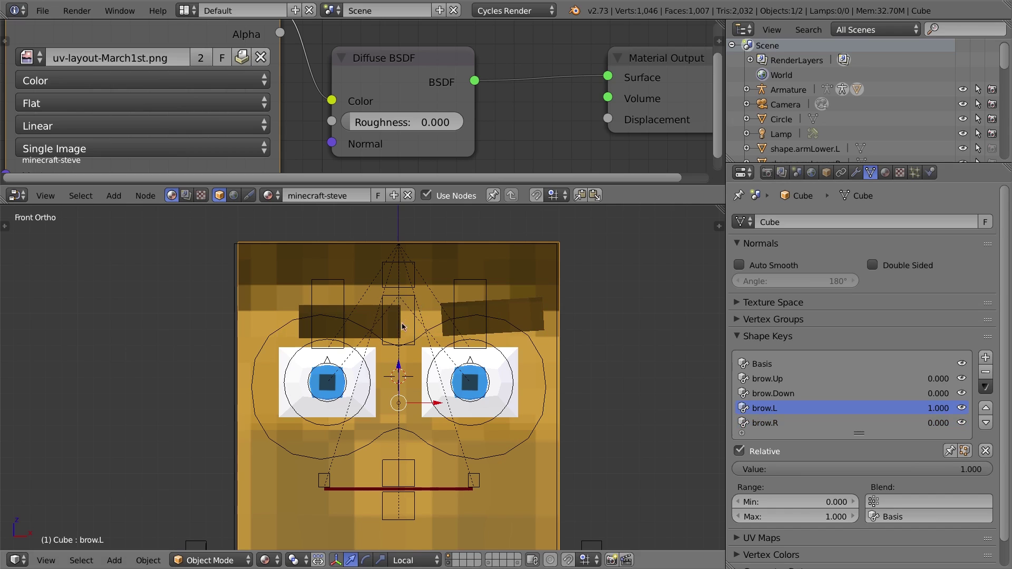
drag(877, 465, 738, 467)
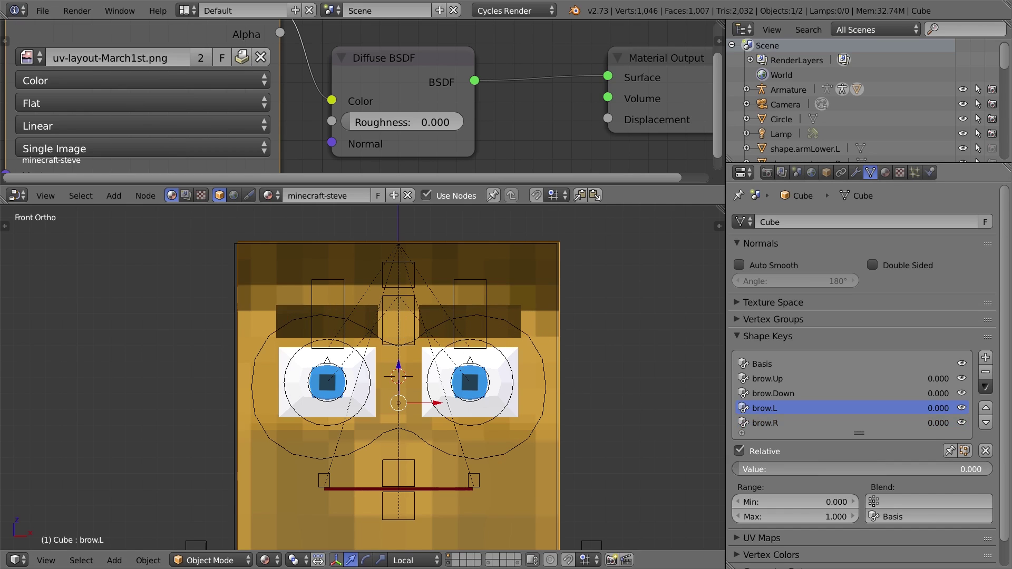
With brow.R active, select both linked eyebrows in Edit Mode and shift them along X toward the character's right side
click(795, 425)
key(Tab)
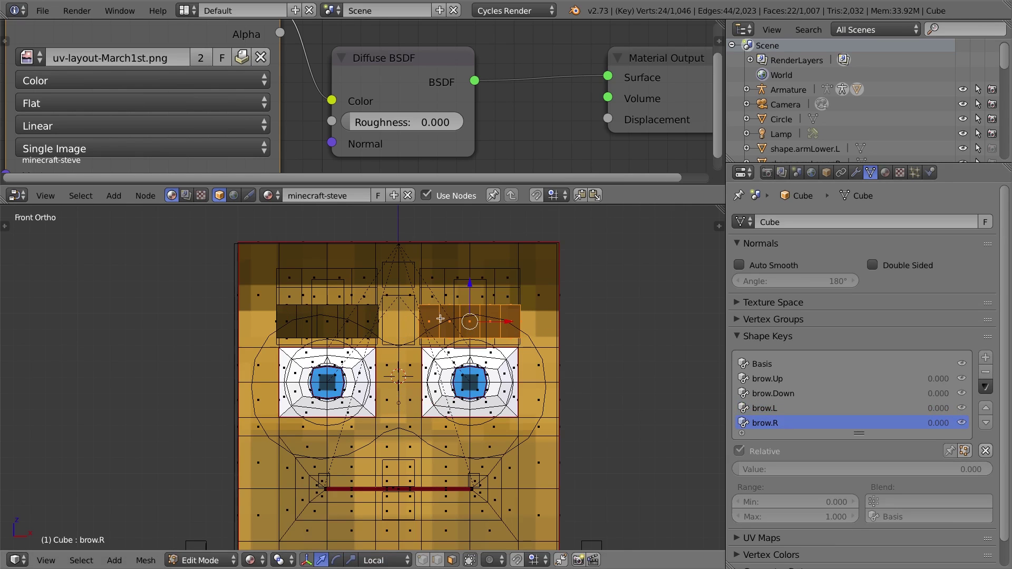
key(a)
key(l)
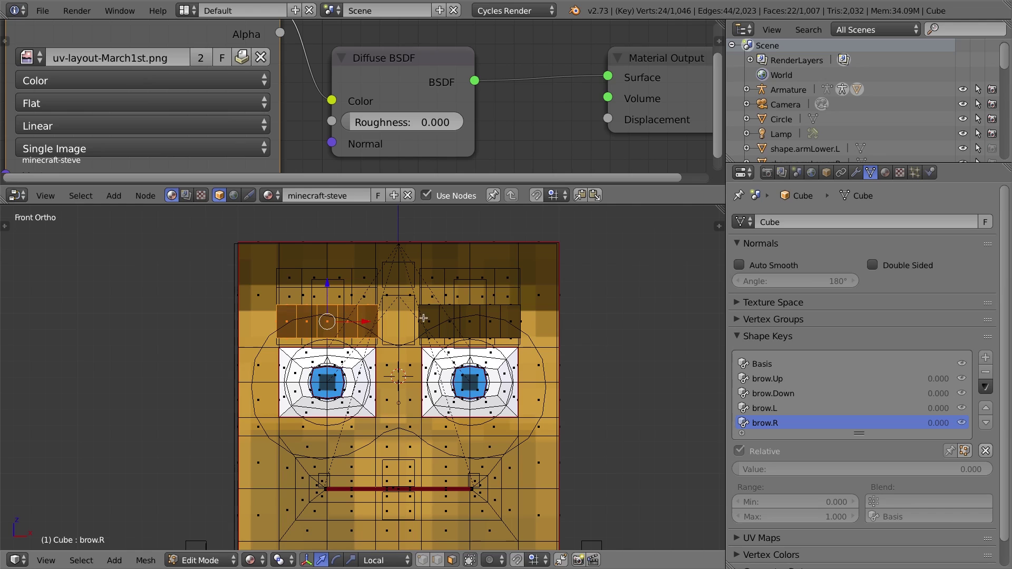
key(l)
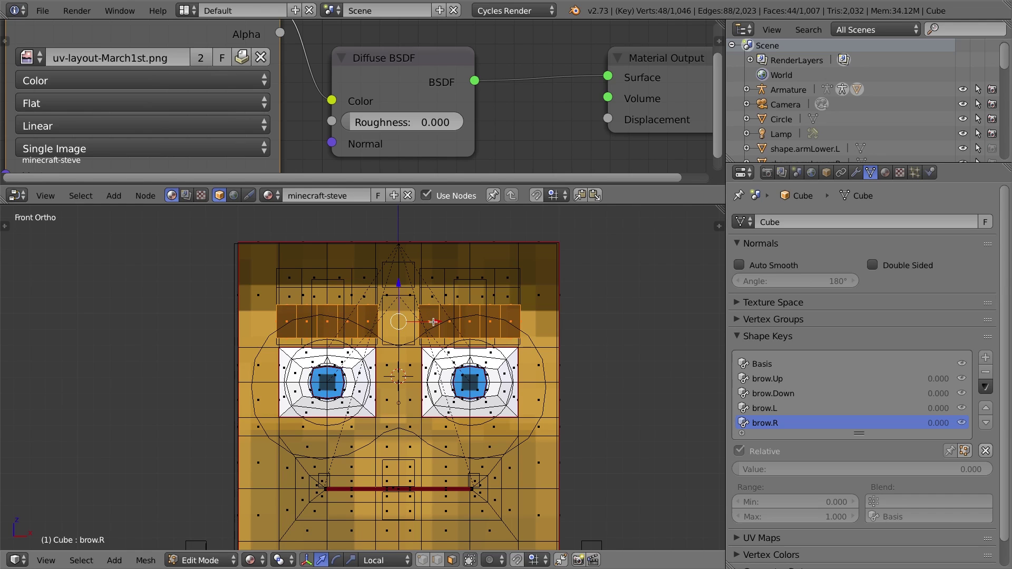
drag(432, 322, 419, 323)
drag(411, 322, 409, 323)
Raise only the eyebrow on the character's right side slightly, rotate it about 5.4° so its outer end tilts up, and return to Object Mode
key(a)
key(l)
drag(305, 285, 307, 279)
key(r)
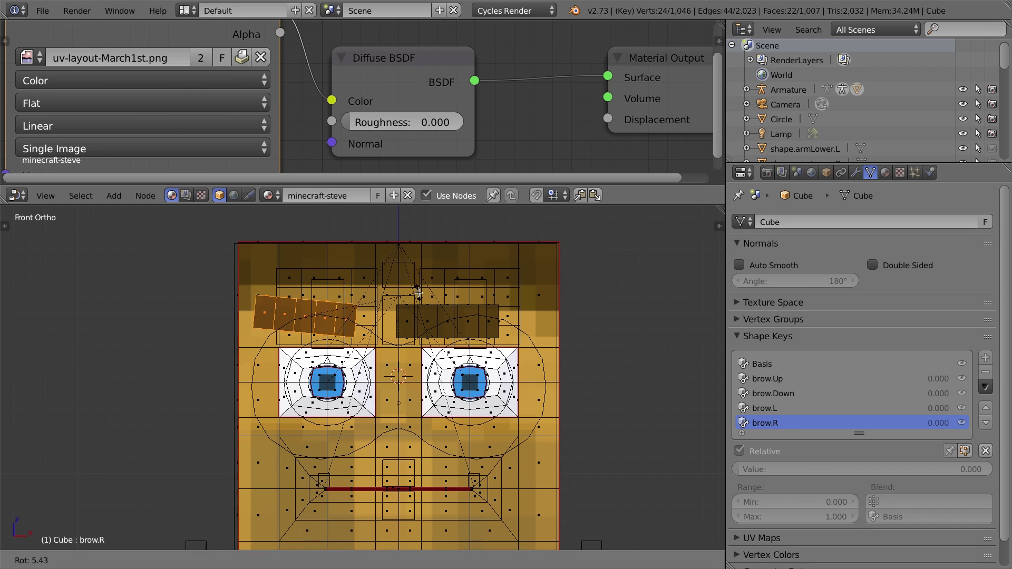
click(418, 293)
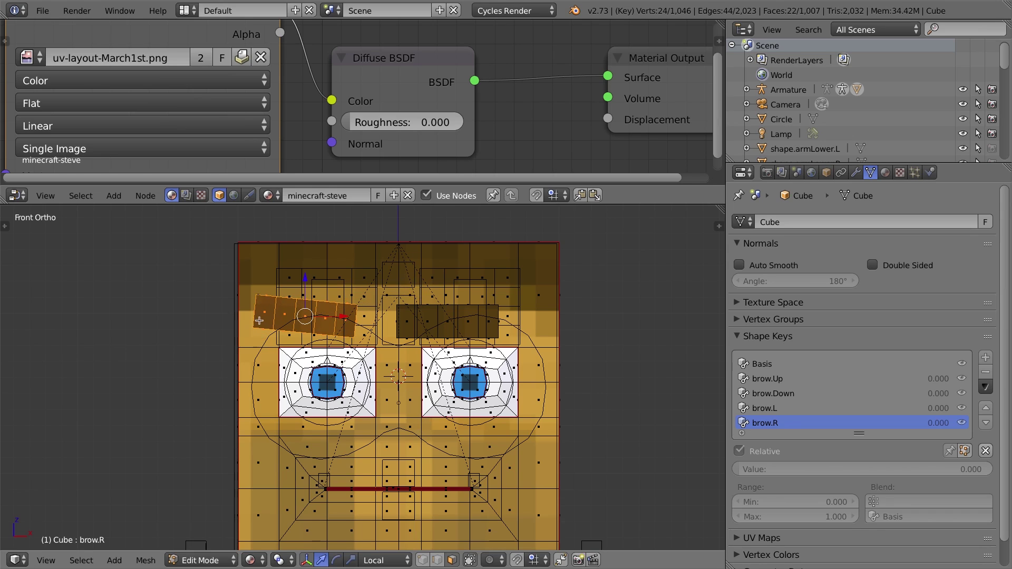
key(Tab)
Compare the brow.R and brow.L shape keys at value 1.000 and reset brow.R to 0
drag(753, 468, 1002, 469)
click(768, 414)
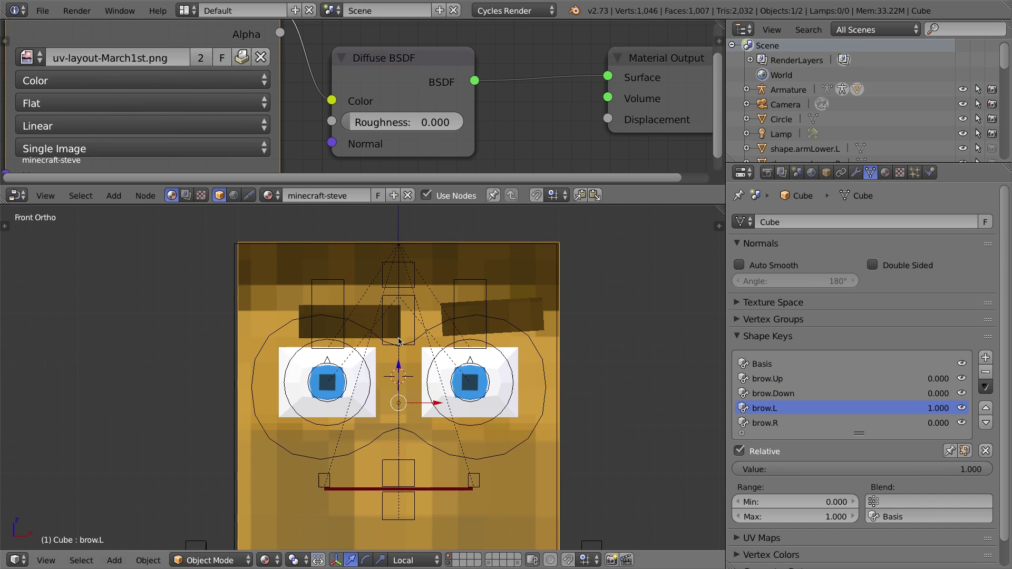
drag(971, 471, 1005, 469)
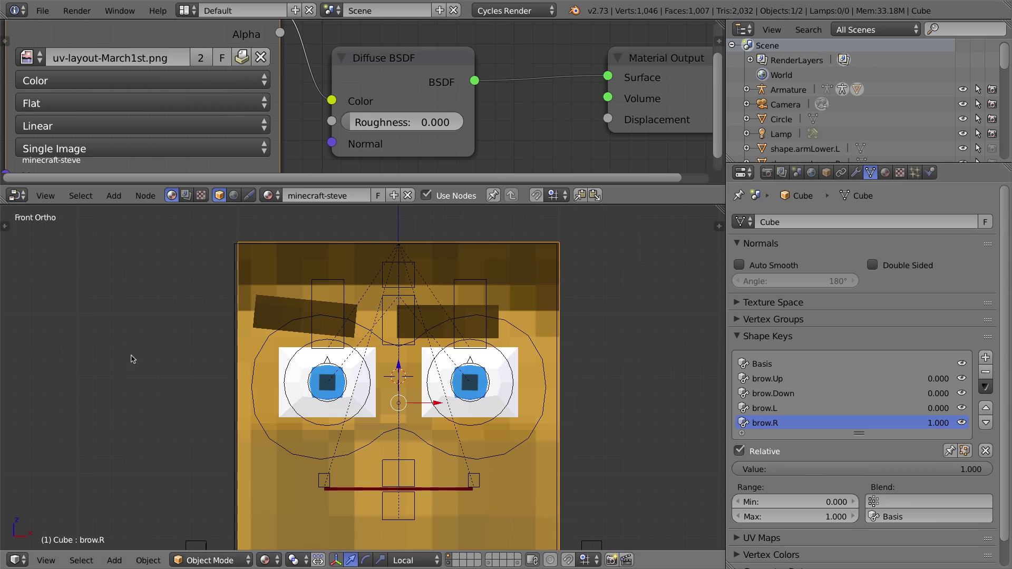
drag(885, 471, 622, 471)
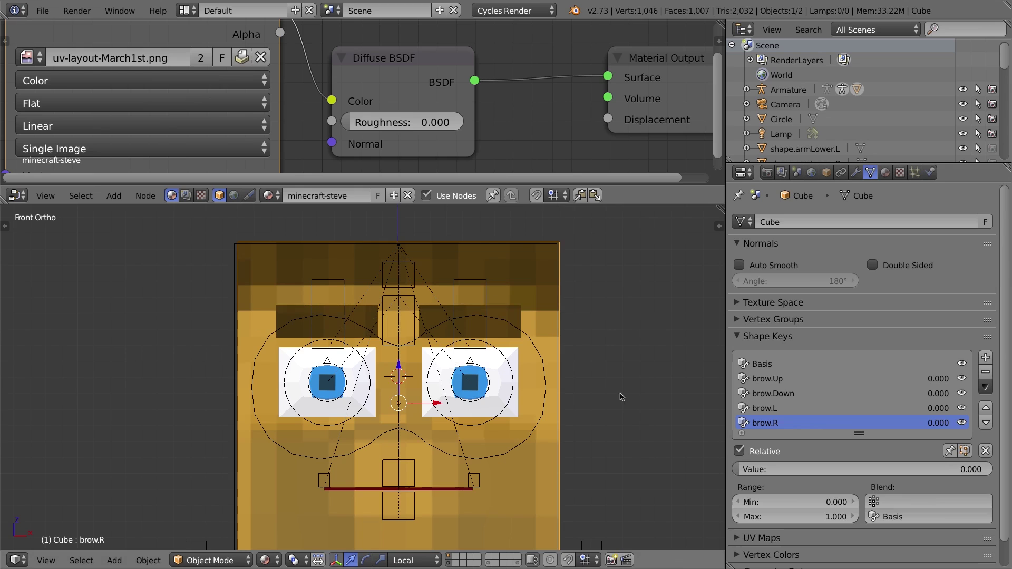
In Edit Mode, nudge the tilted eyebrow of brow.R slightly upward along Z and return to Object Mode
key(Tab)
drag(306, 280, 306, 280)
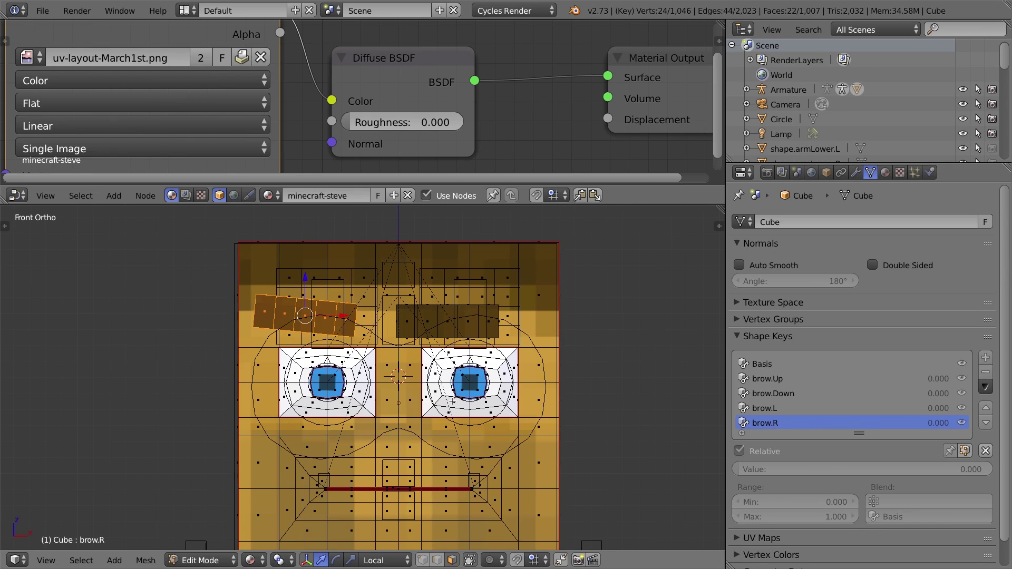
key(Tab)
Merge the node editor area into the 3D view and split the enlarged view into two side-by-side areas
middle_drag(388, 356, 411, 358)
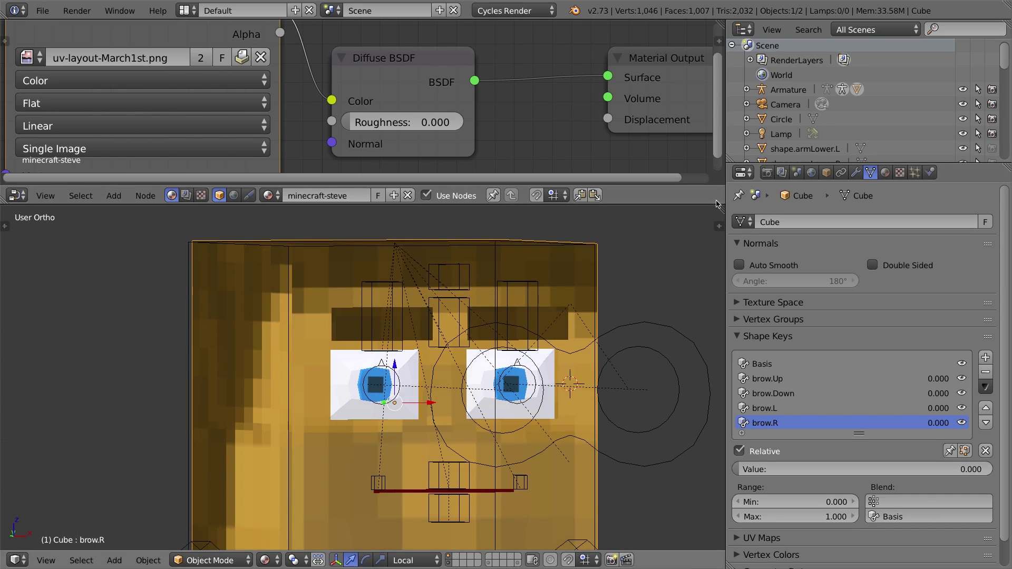
drag(724, 208, 696, 146)
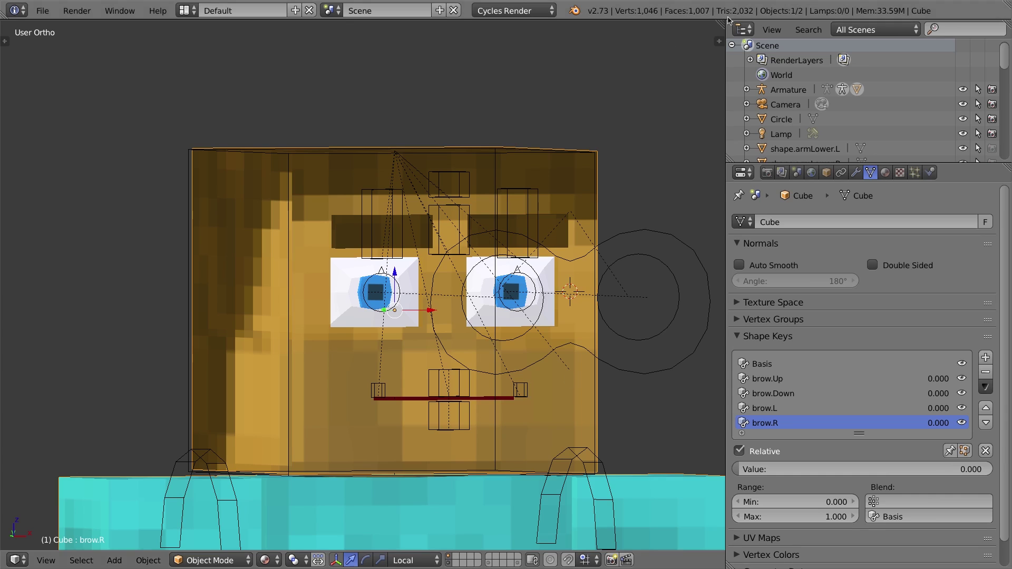
drag(721, 24, 394, 25)
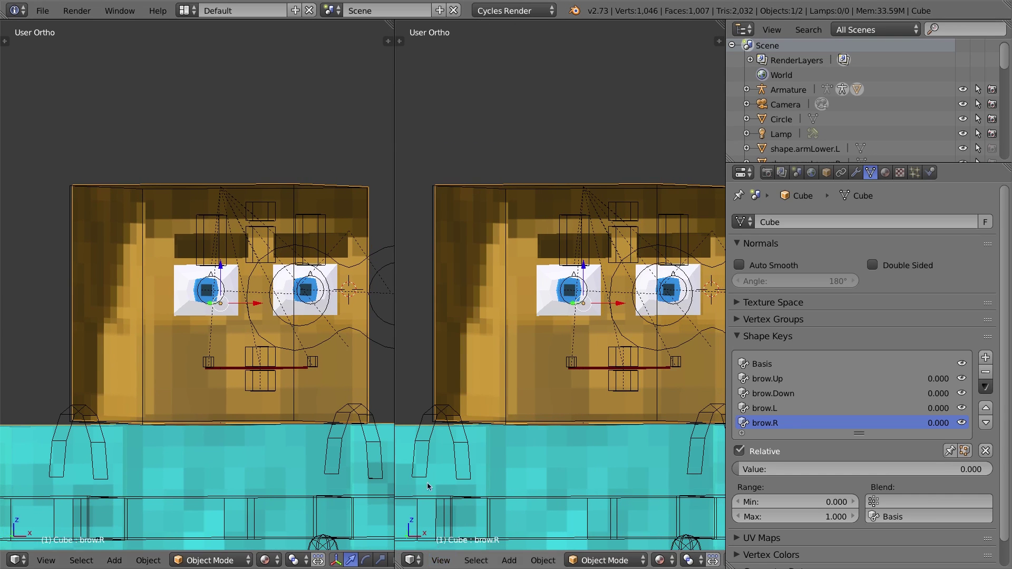
Change the new area to a Graph Editor in Drivers mode with its properties sidebar shown, and size it beside the 3D view
click(412, 561)
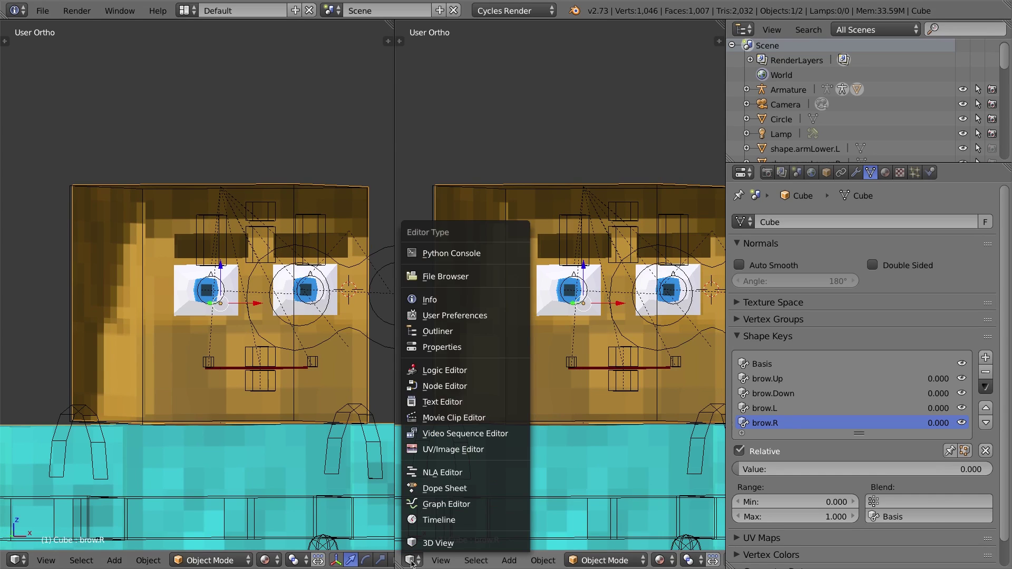
click(438, 505)
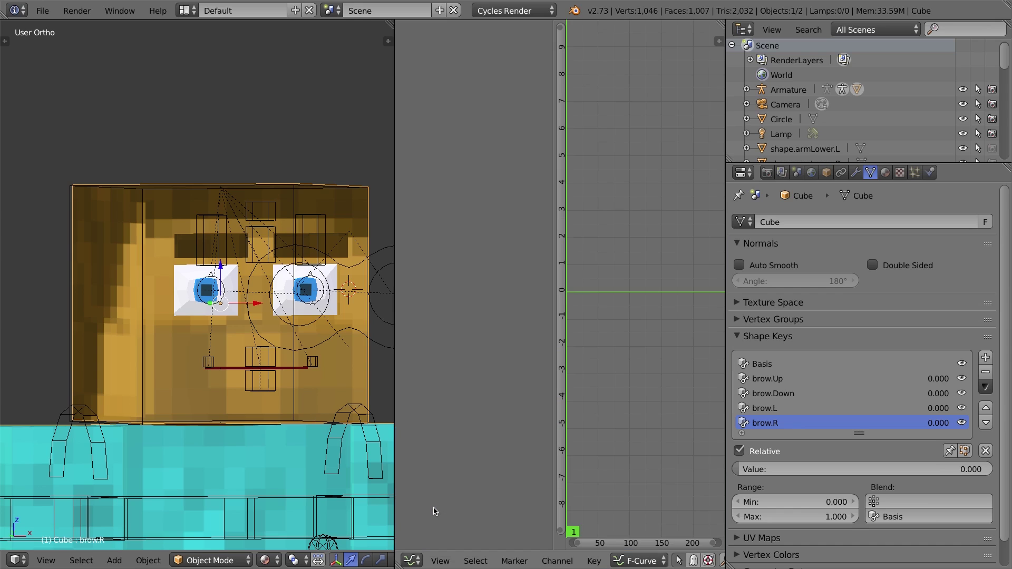
drag(395, 451, 304, 458)
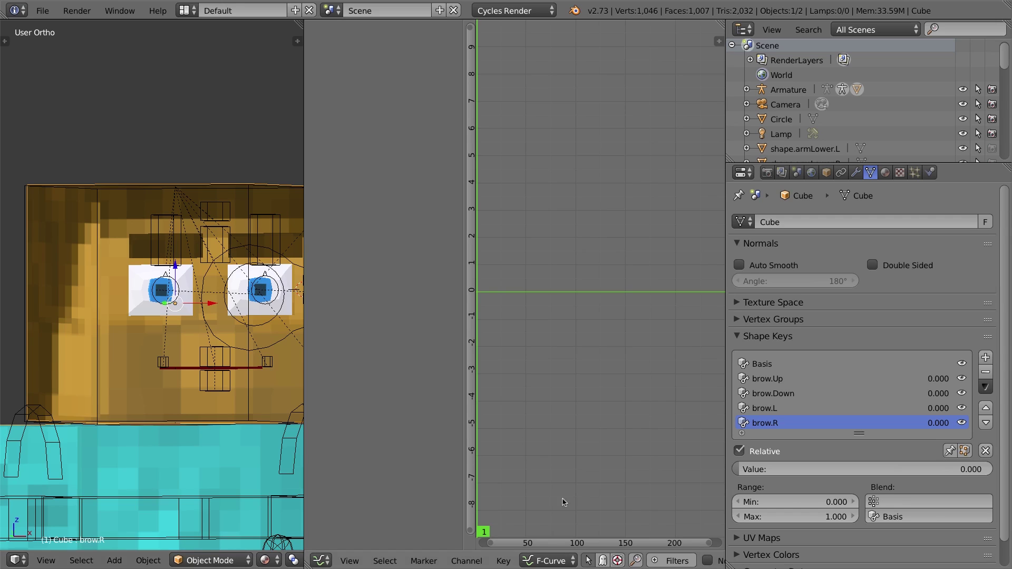
click(548, 561)
click(558, 563)
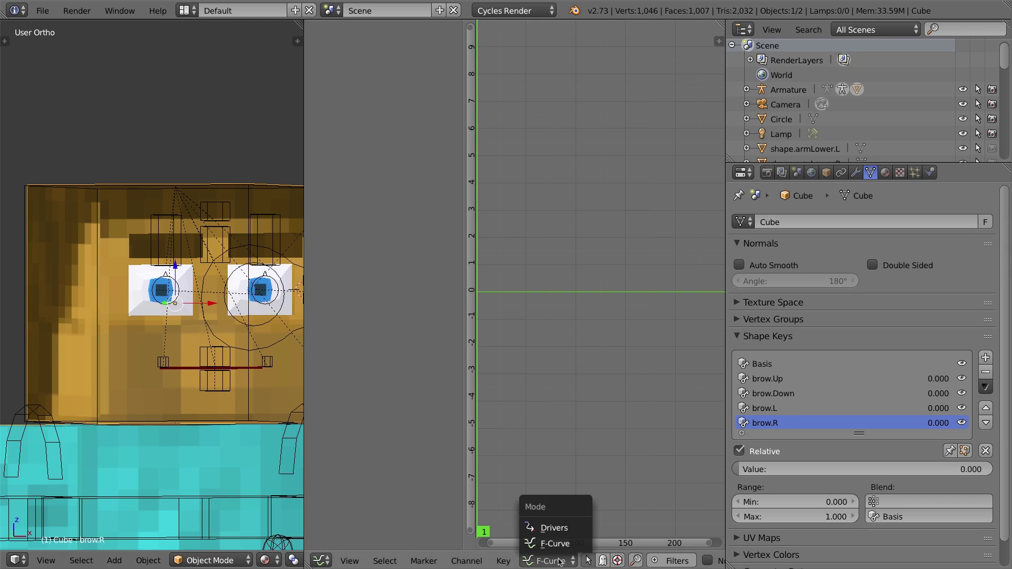
click(563, 529)
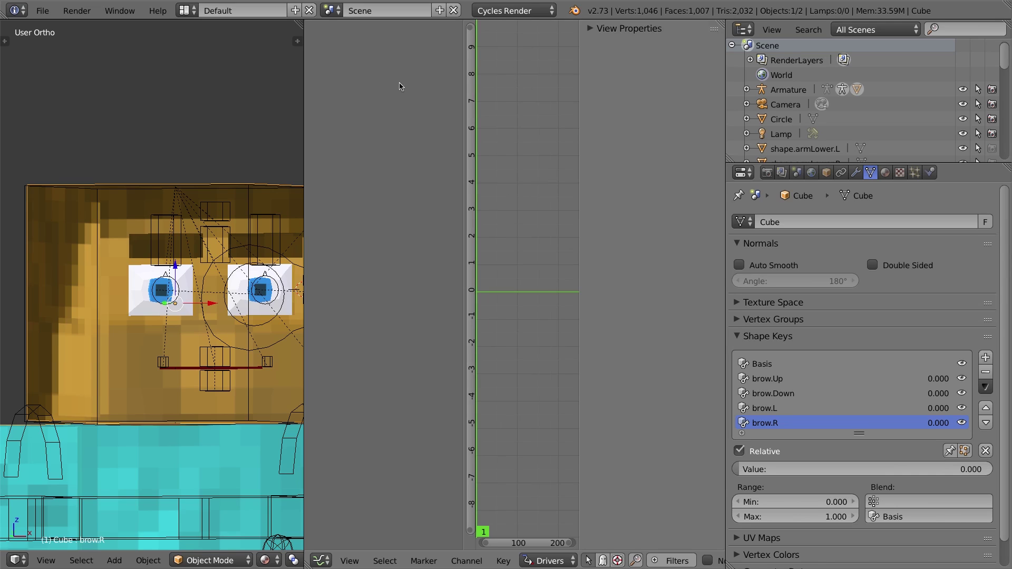
drag(305, 62, 395, 63)
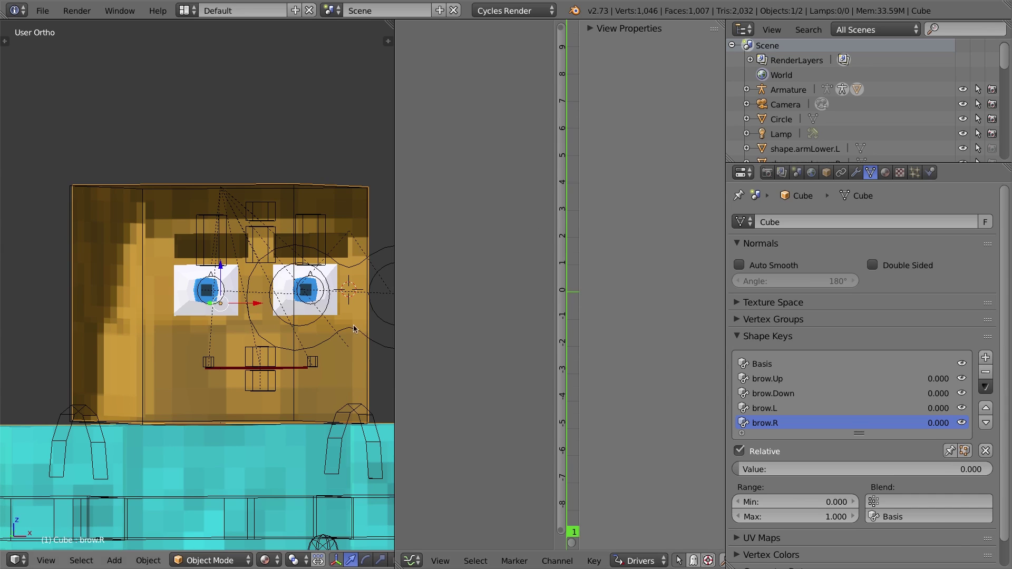
Preview brow.Up at 1.000 in relation to the brow control bone between the eyebrows, and reset its value to 0
right_click(204, 225)
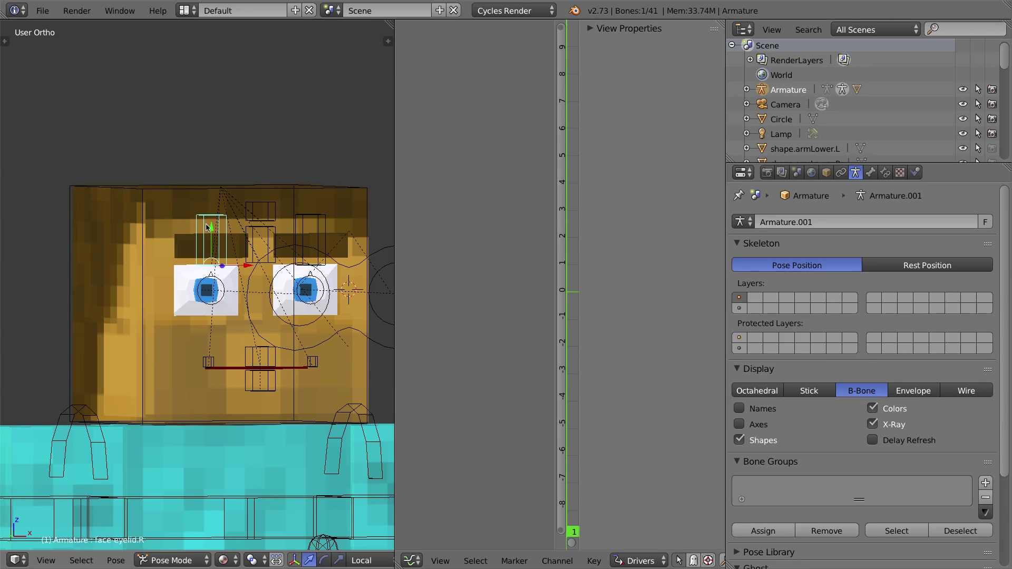
right_click(185, 327)
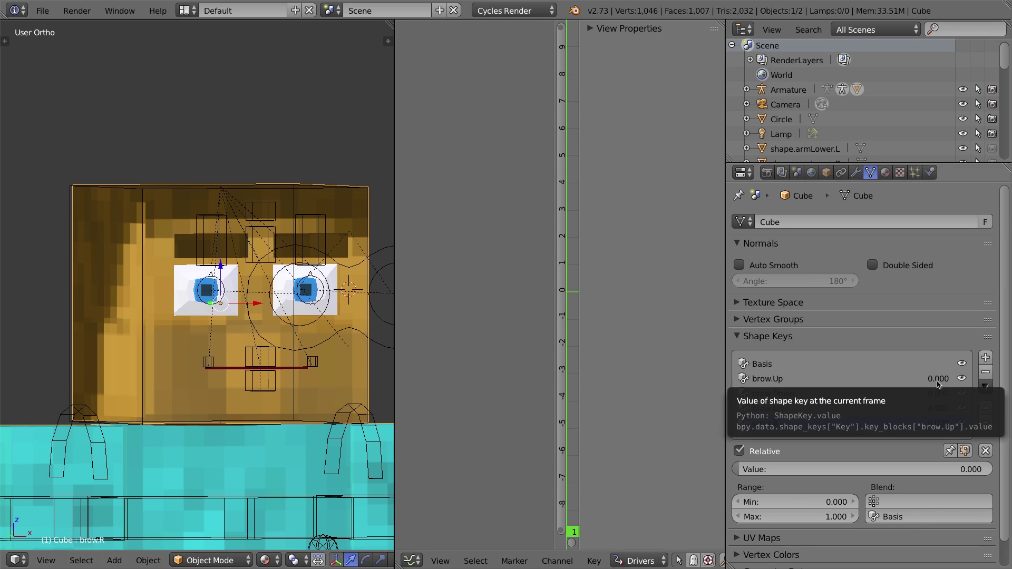
click(770, 379)
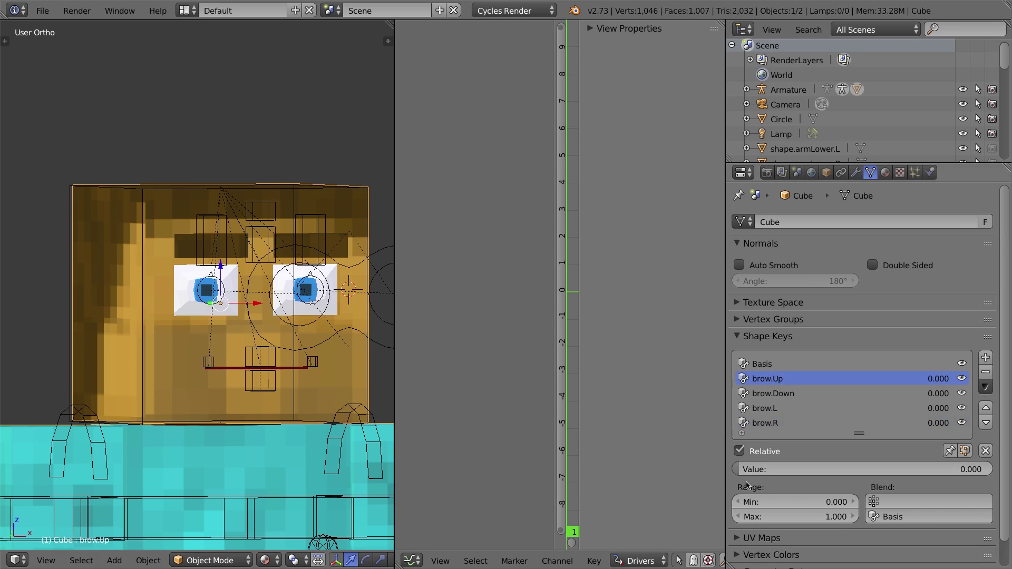
drag(744, 471, 989, 471)
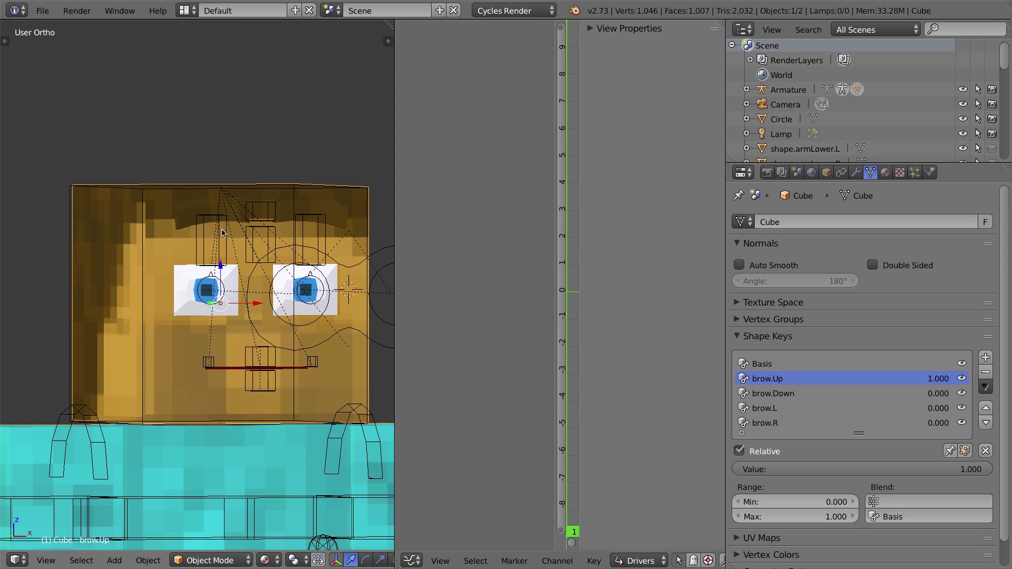
right_click(270, 241)
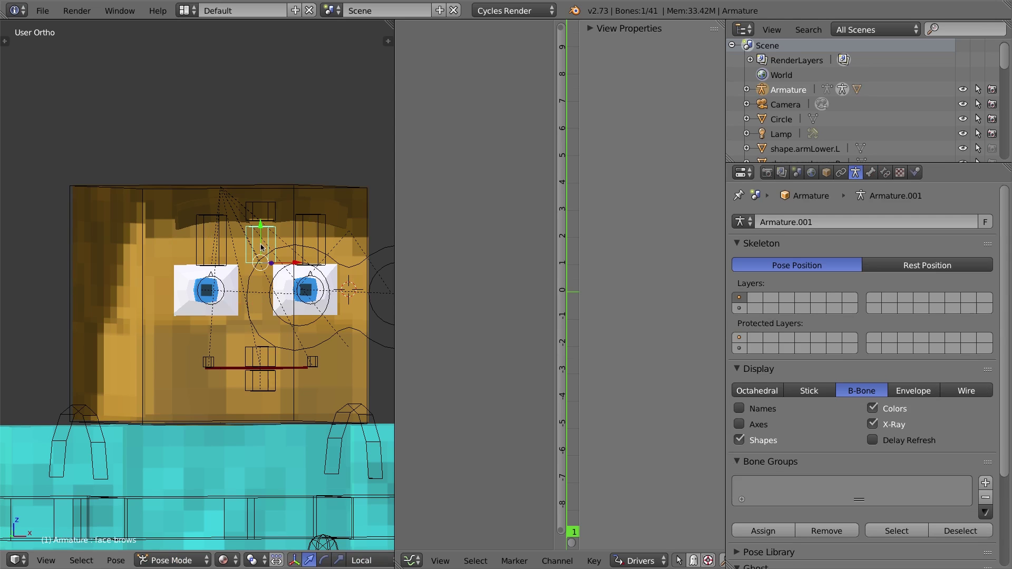
key(ctrl+z)
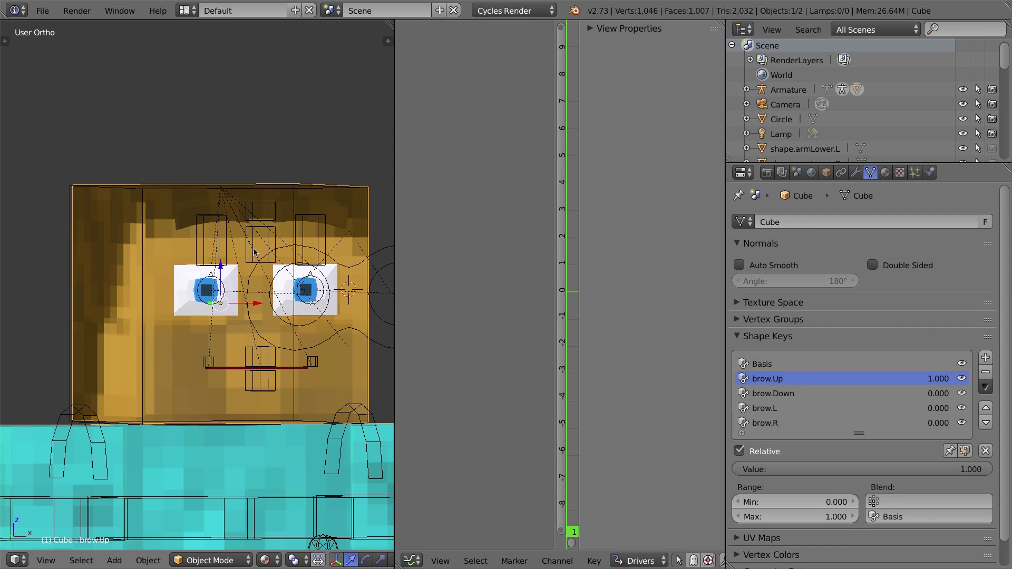
drag(926, 470, 668, 470)
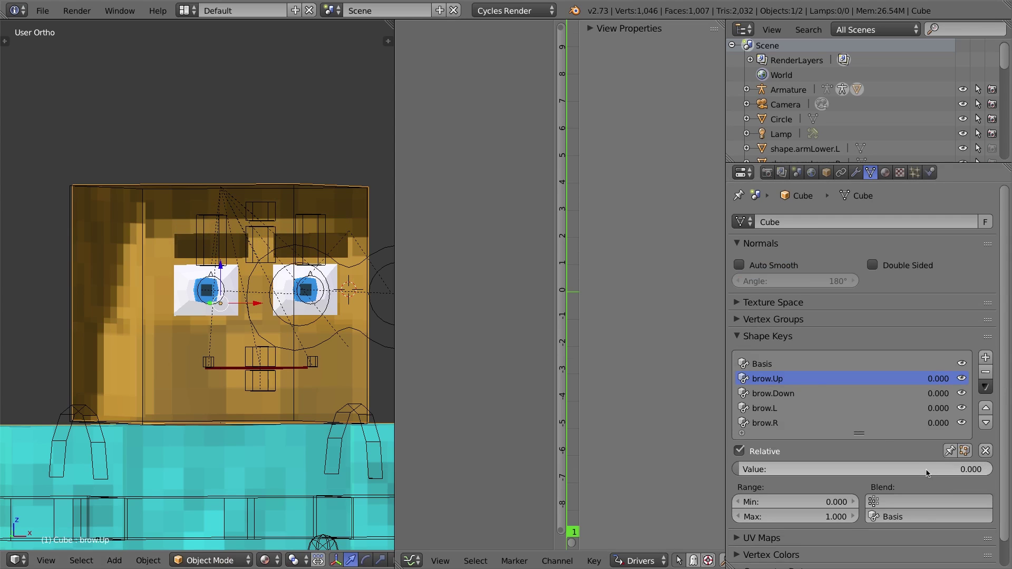
Add a driver to the value of the brow.Up shape key
right_click(941, 381)
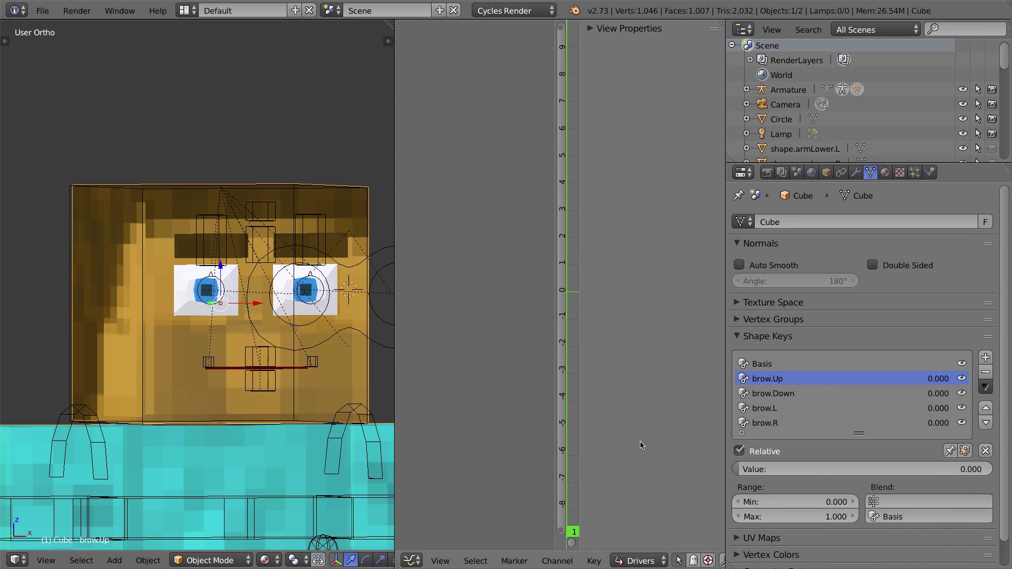
right_click(767, 381)
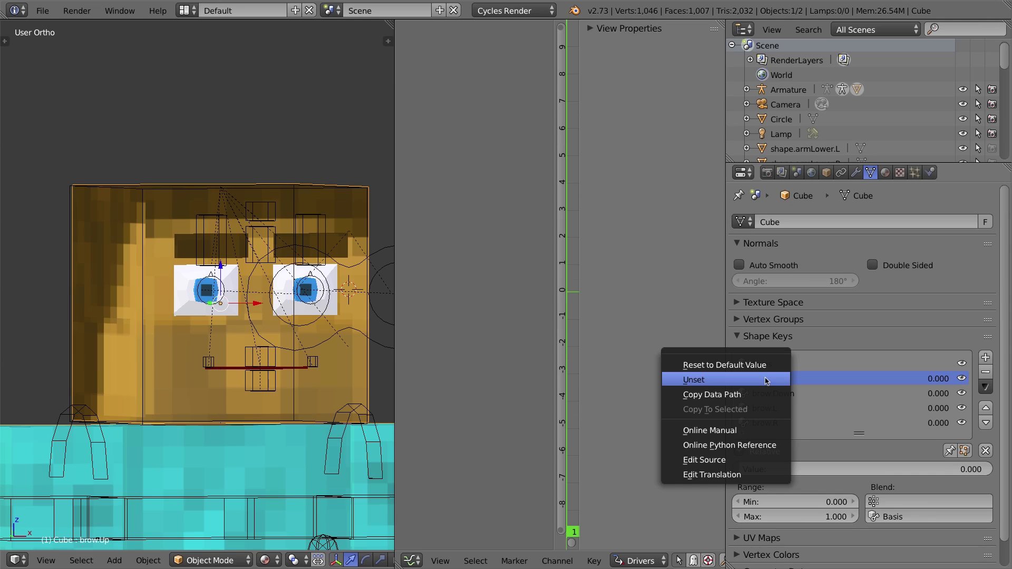
right_click(941, 378)
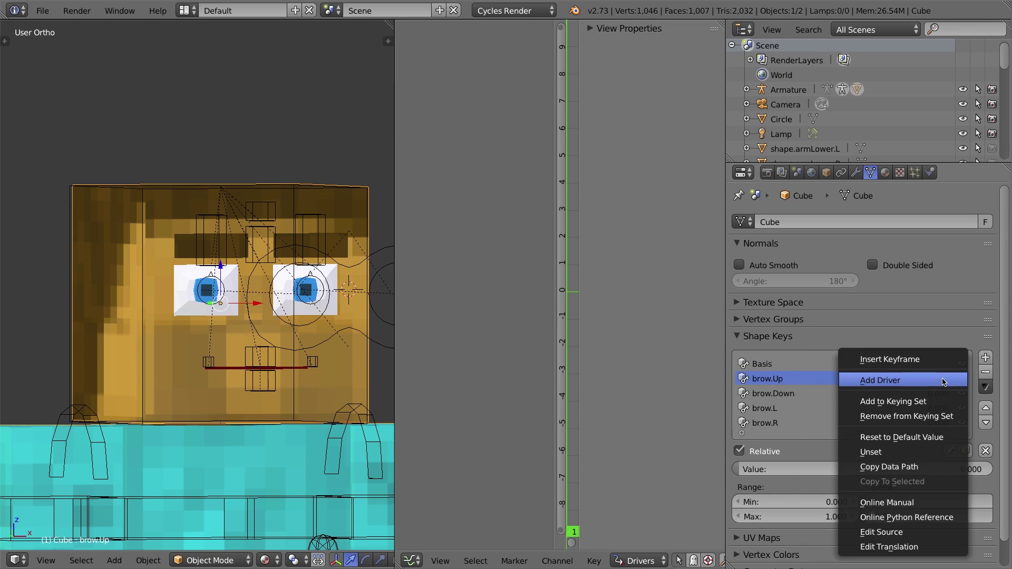
click(877, 380)
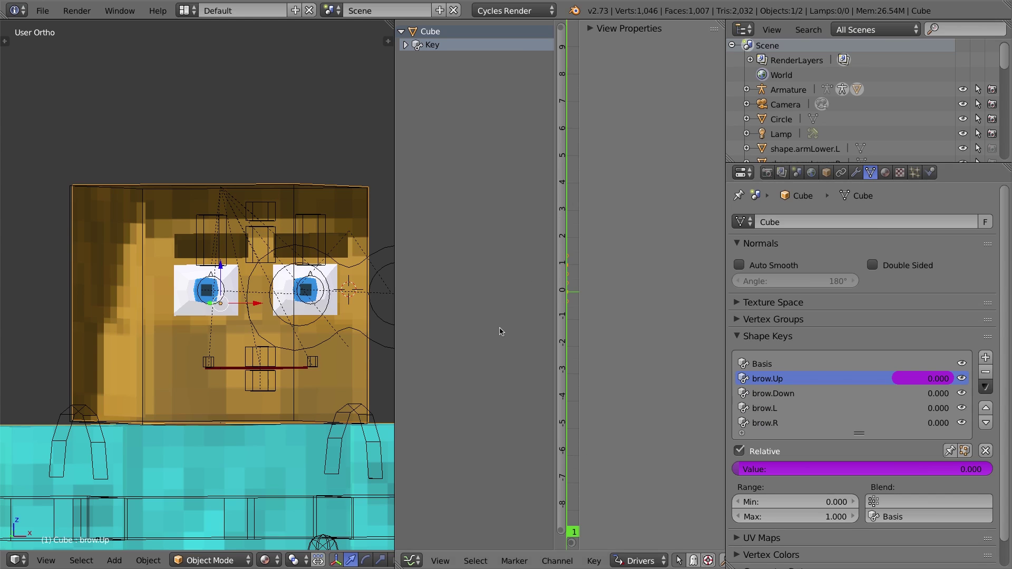
Expand the Cube's Key channel in the driver list and select the Value (brow.Up) driver to show its properties
click(407, 45)
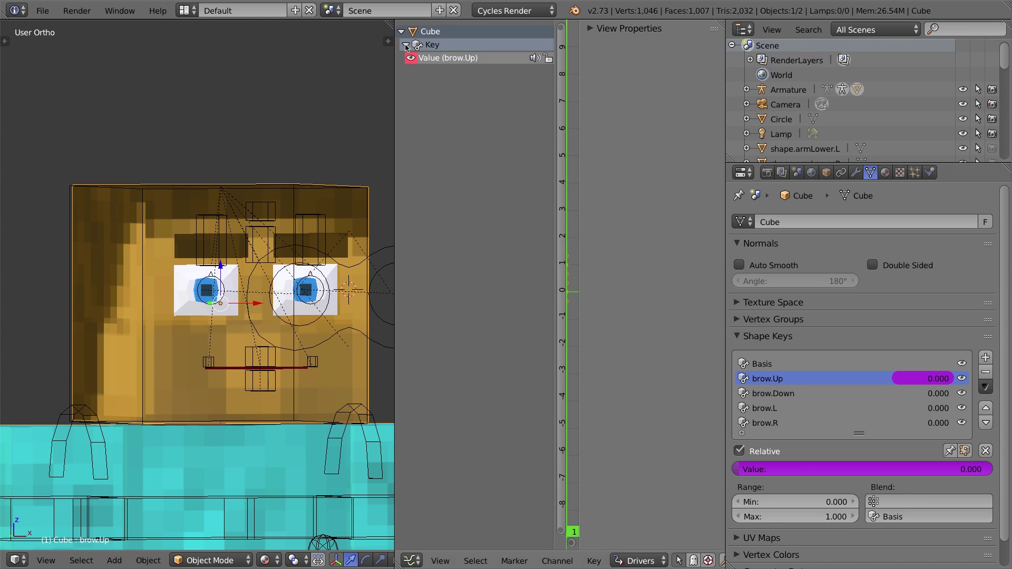
click(406, 46)
click(406, 46)
click(444, 60)
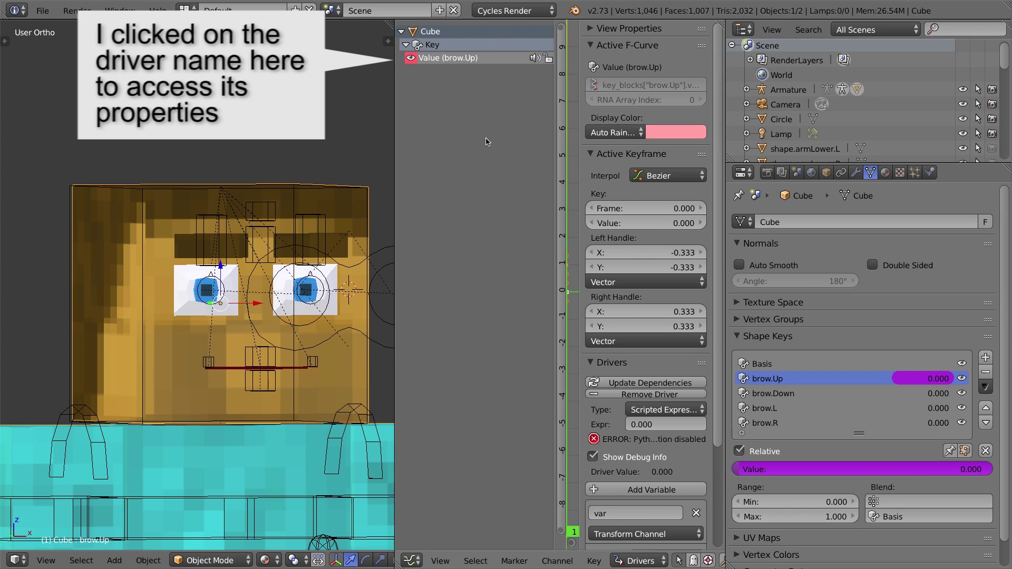
drag(579, 81, 691, 95)
key(n)
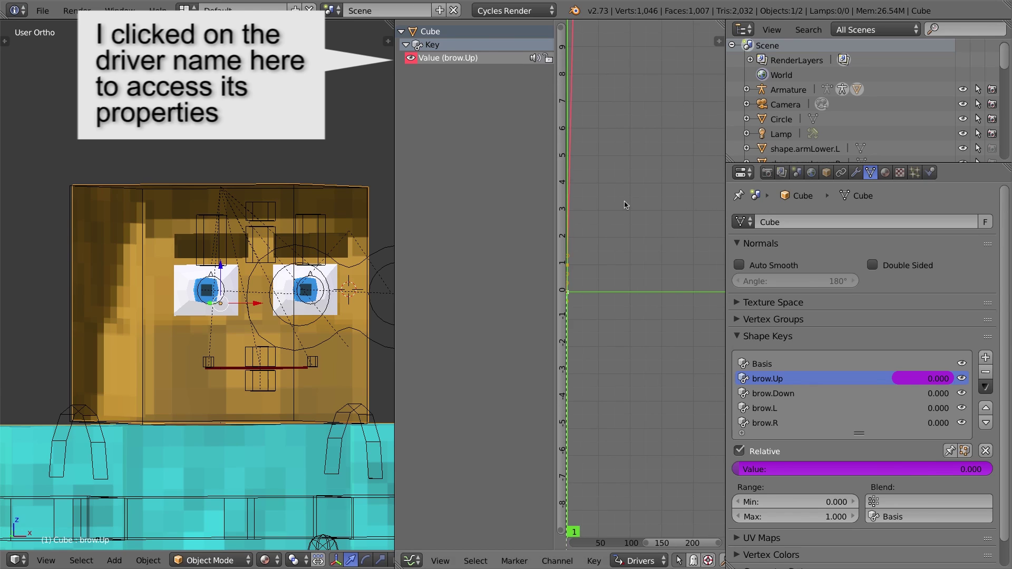
key(n)
drag(694, 155, 577, 149)
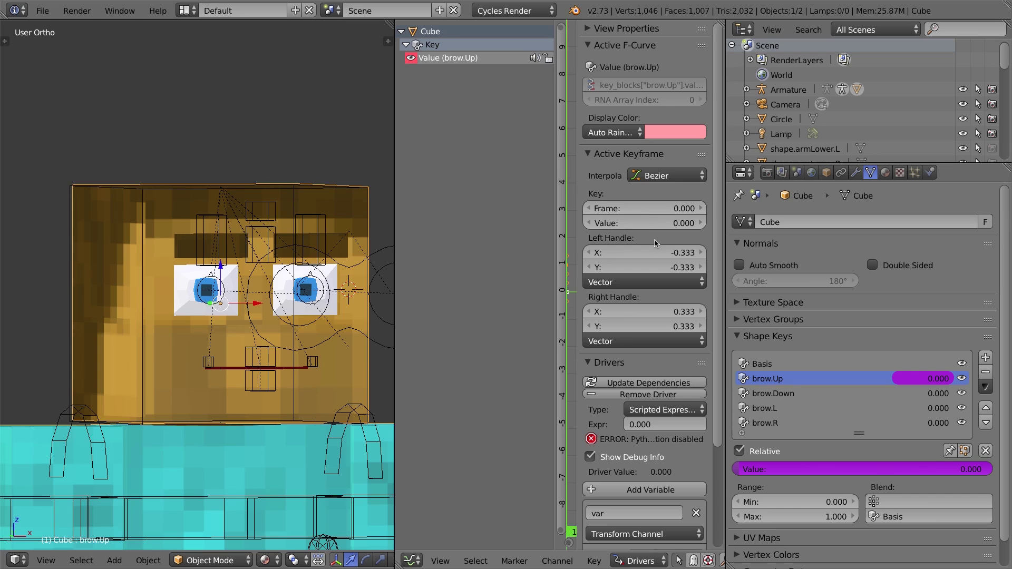
Widen the driver properties sidebar and change the brow.Up driver's type to Averaged Value
scroll(655, 240, down, 5)
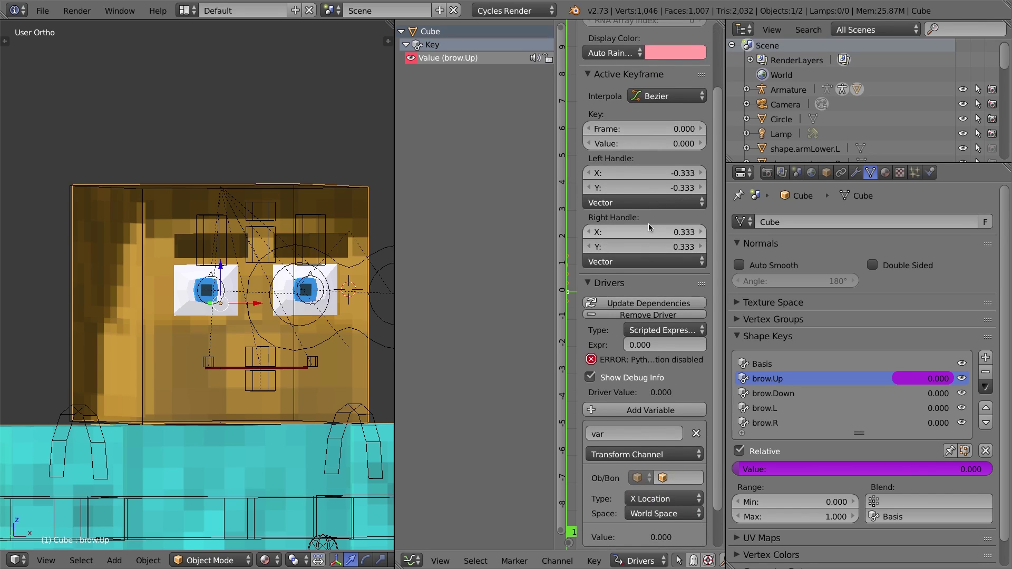
scroll(649, 222, down, 3)
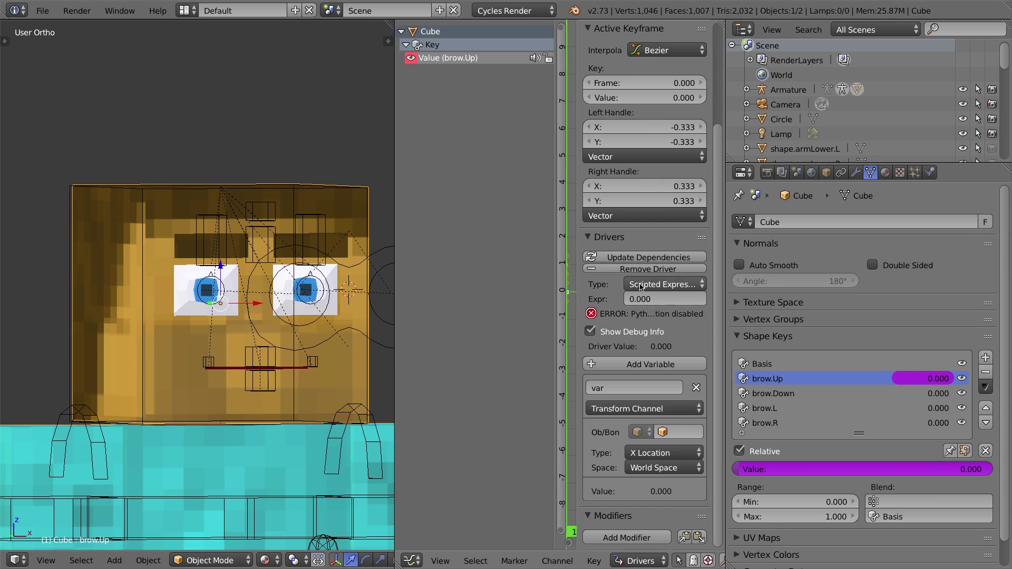
mouse_move(577, 269)
mouse_down()
mouse_move(526, 269)
mouse_move(574, 269)
mouse_up()
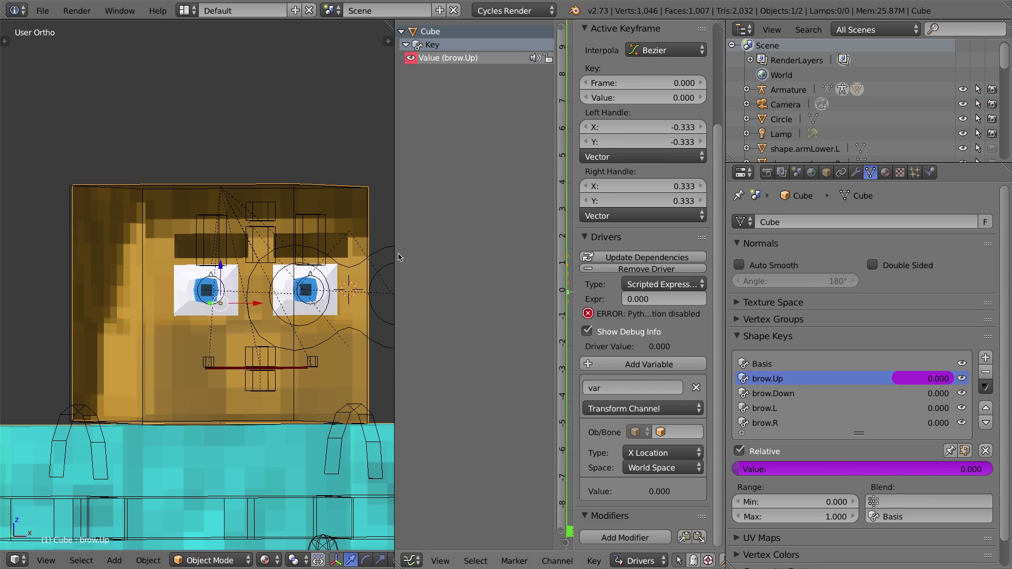
mouse_move(553, 252)
mouse_down()
mouse_move(514, 249)
mouse_move(551, 252)
mouse_move(541, 251)
mouse_up()
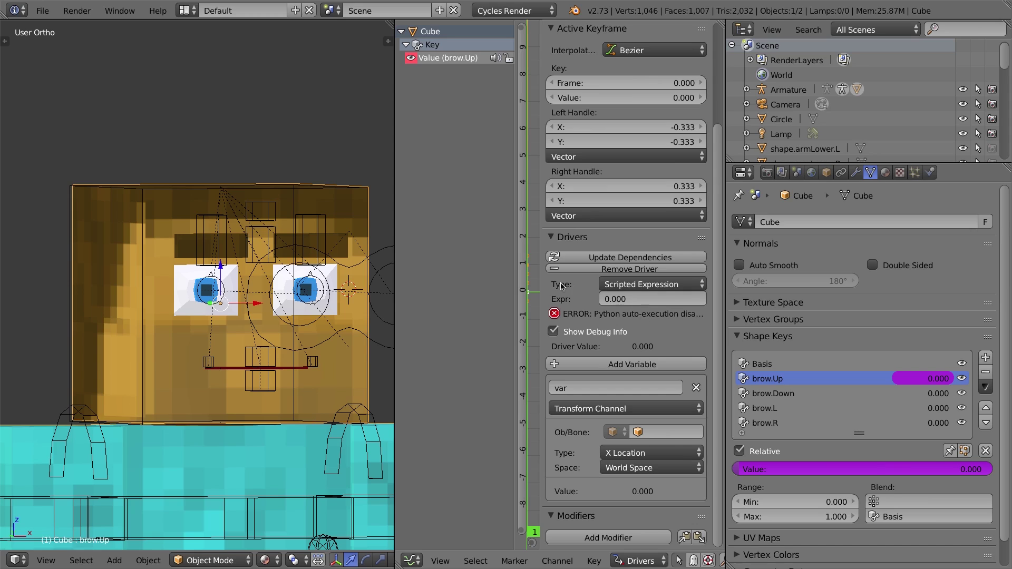
click(655, 287)
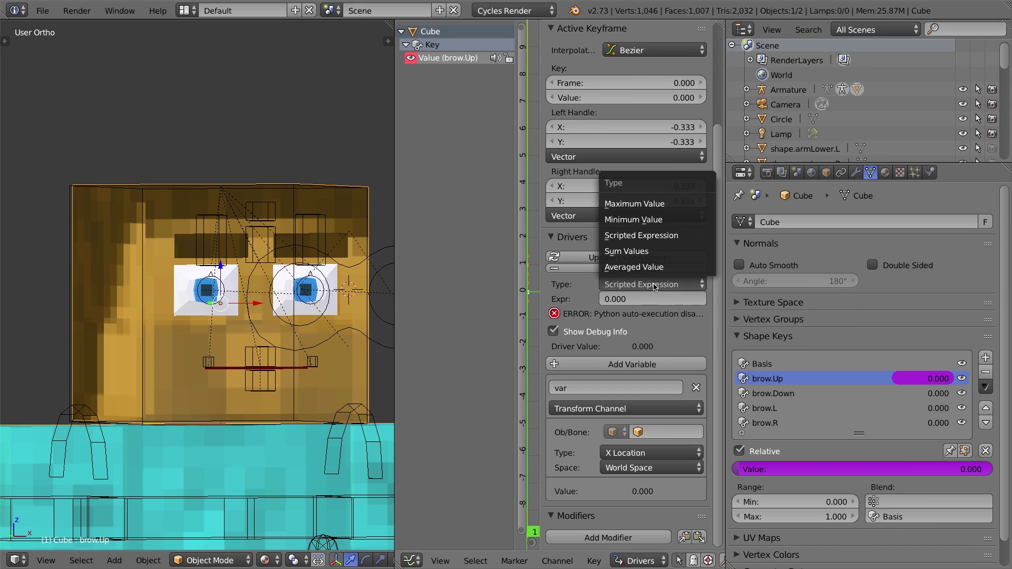
click(652, 269)
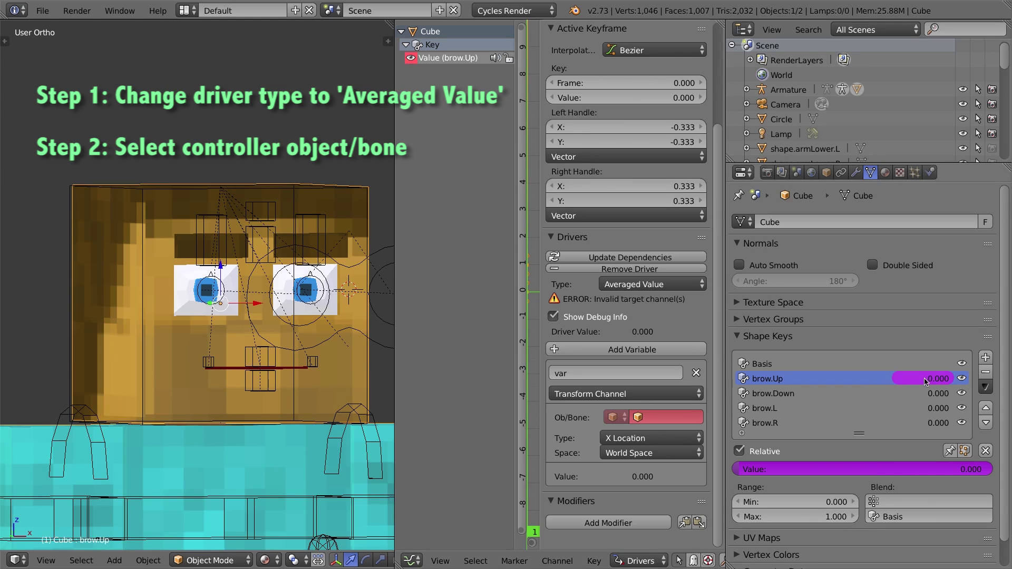
Target the driver variable to the face-brows bone of the Armature and update the driver's dependencies
click(648, 416)
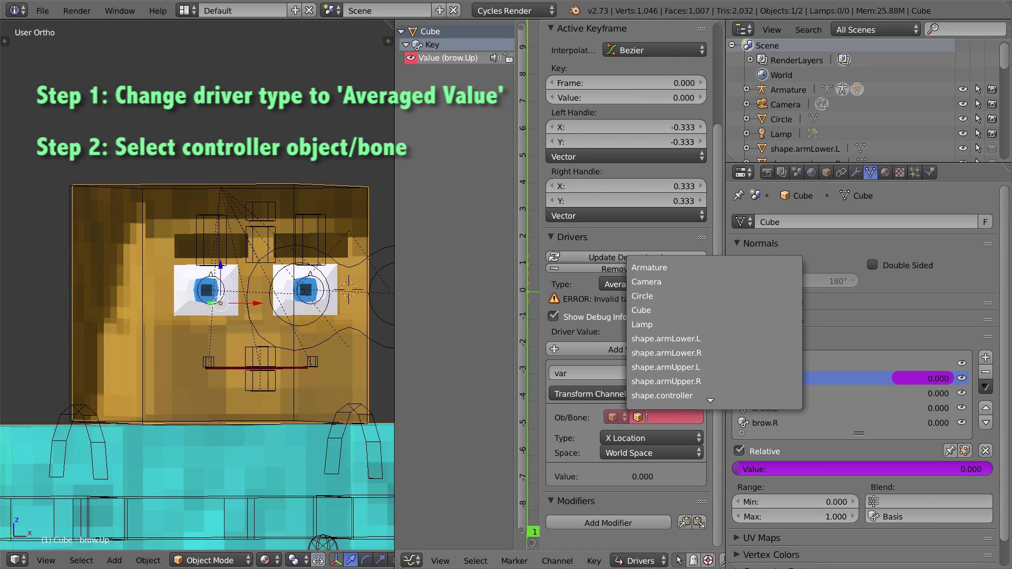
click(661, 269)
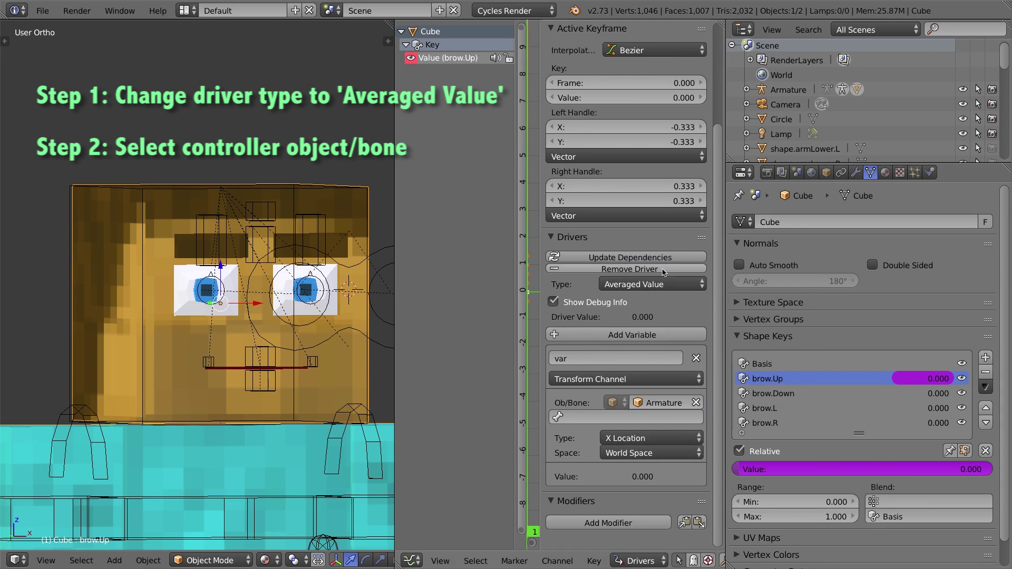
click(649, 418)
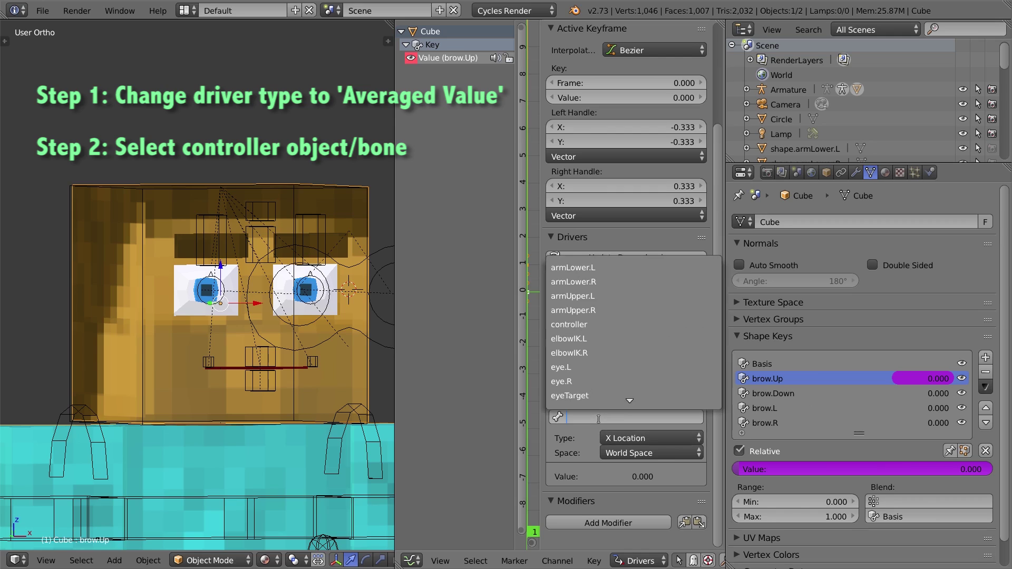
text(face-)
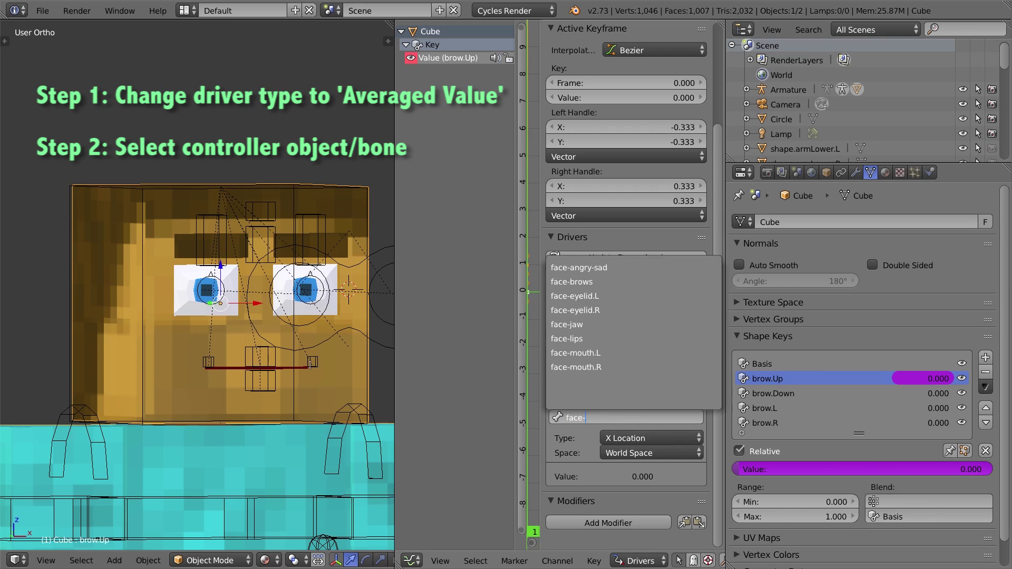
click(585, 282)
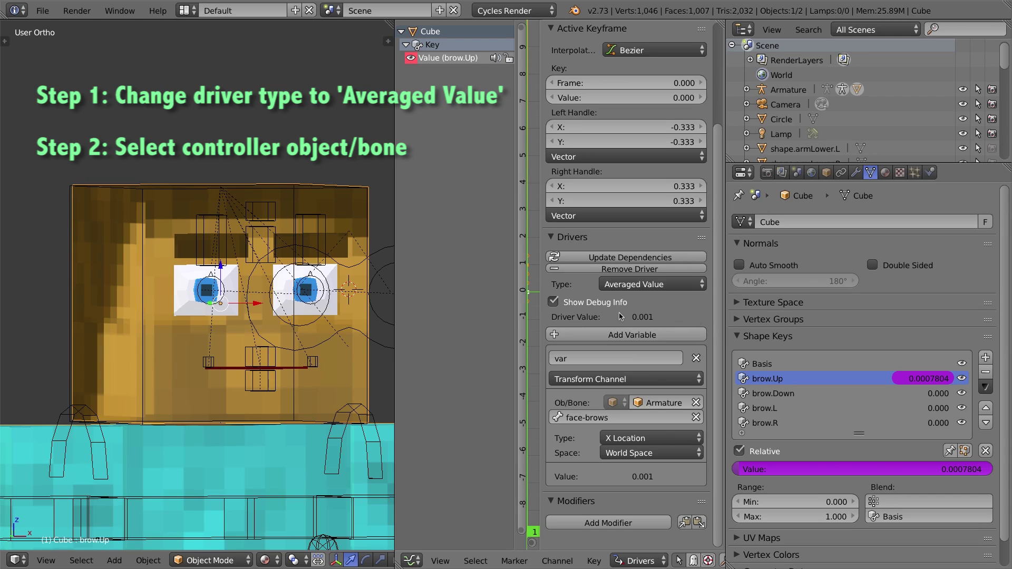
click(615, 260)
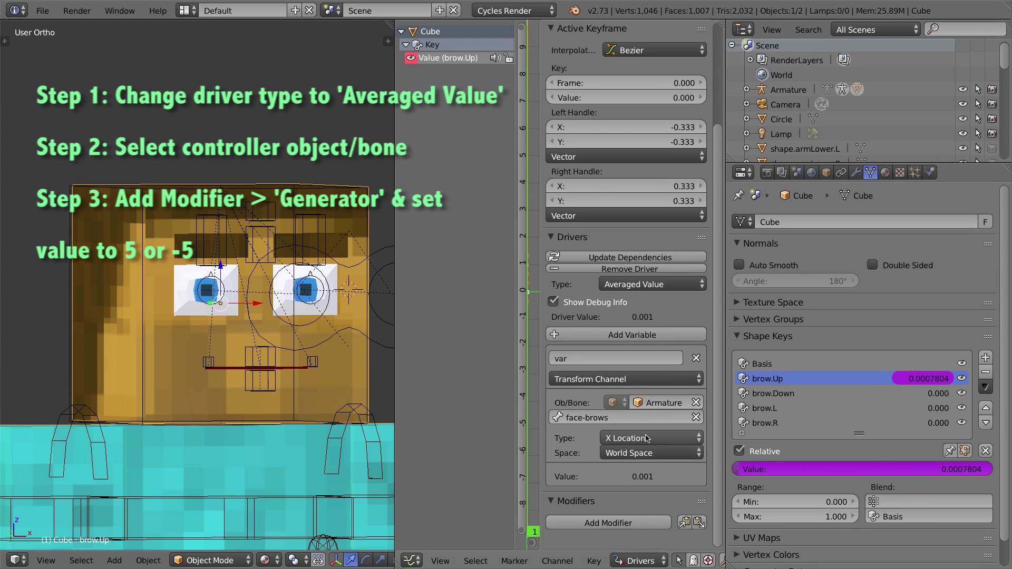
Add a Generator modifier to the brow.Up driver
right_click(251, 239)
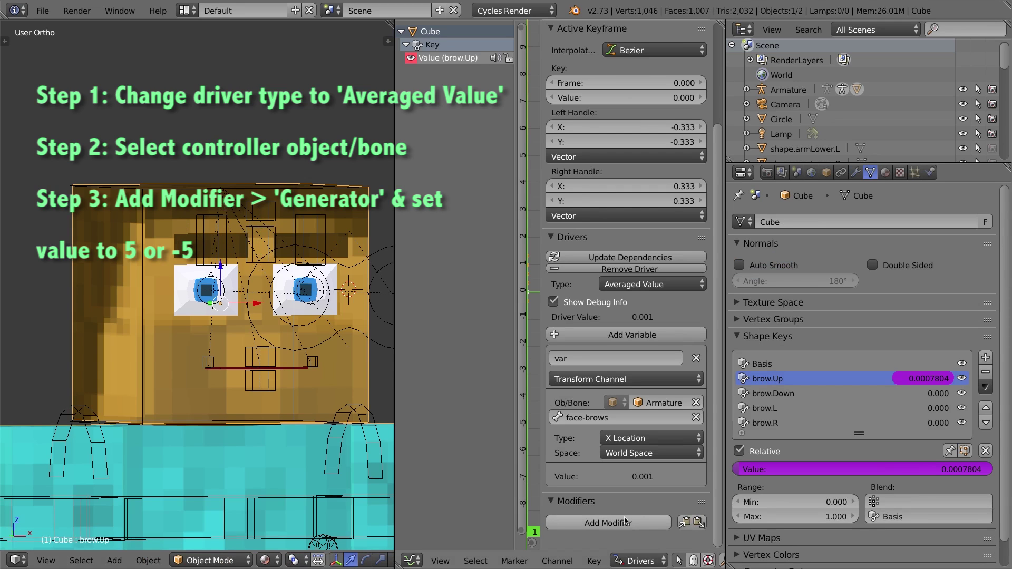
click(622, 523)
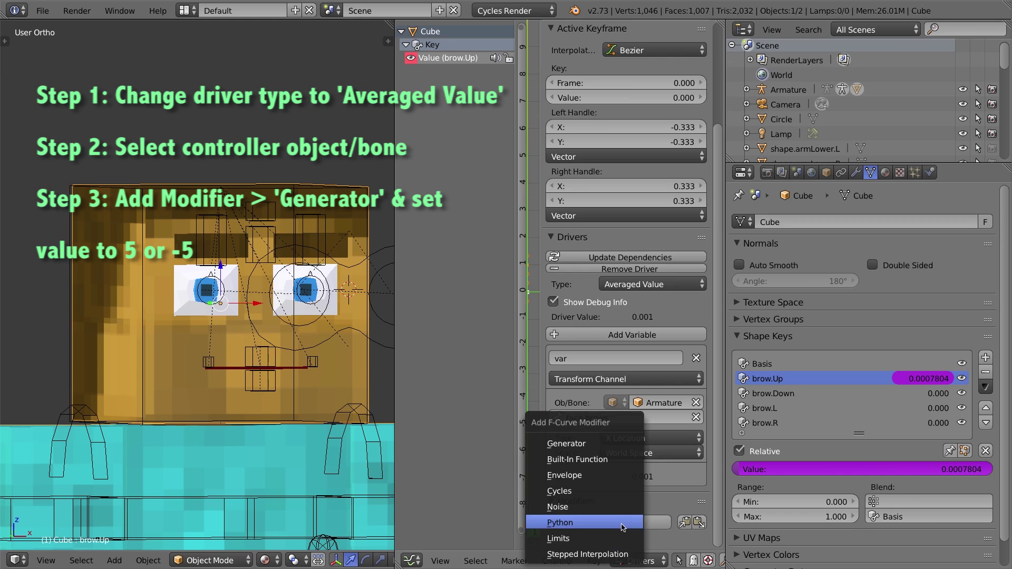
click(587, 446)
scroll(713, 400, down, 6)
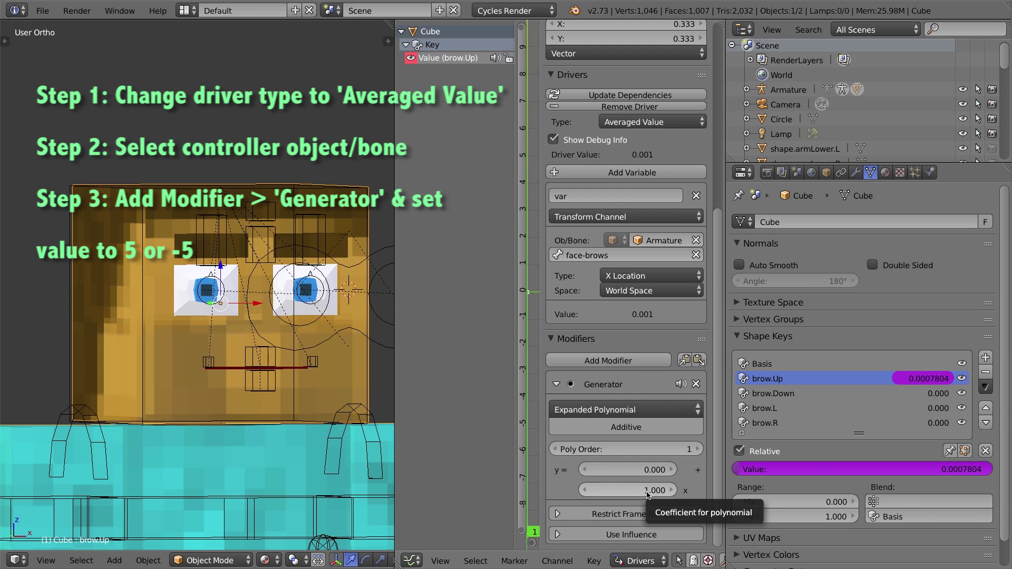
Check the brow bone's local axes, and set the driver variable to Y Location in Local Space
right_click(272, 230)
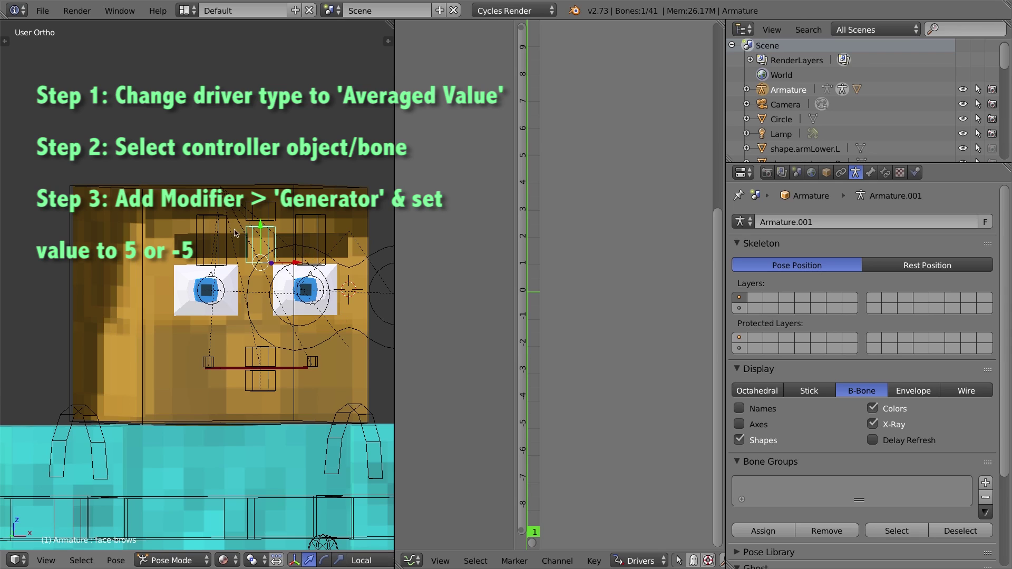
middle_drag(269, 238, 245, 243)
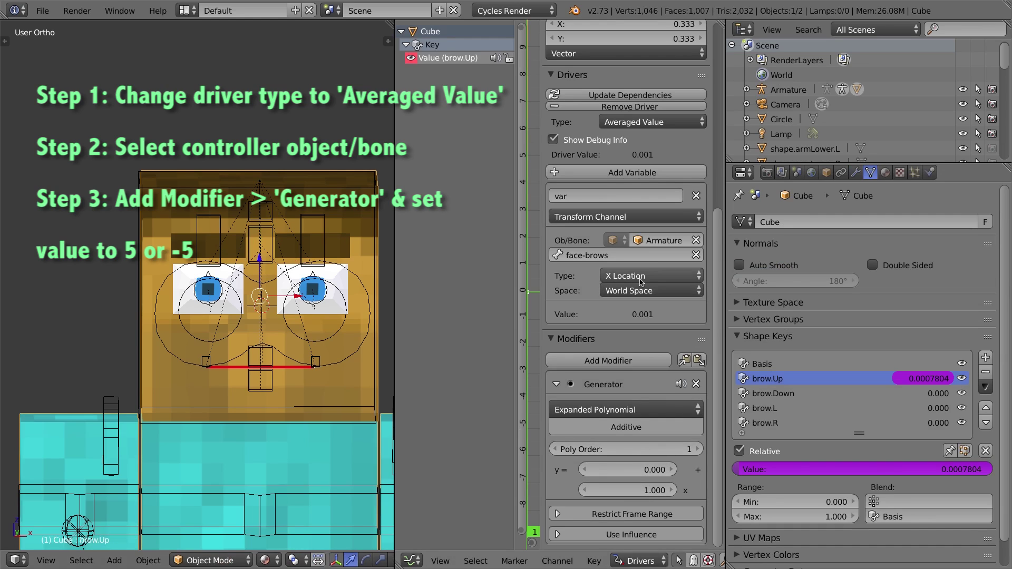
click(619, 276)
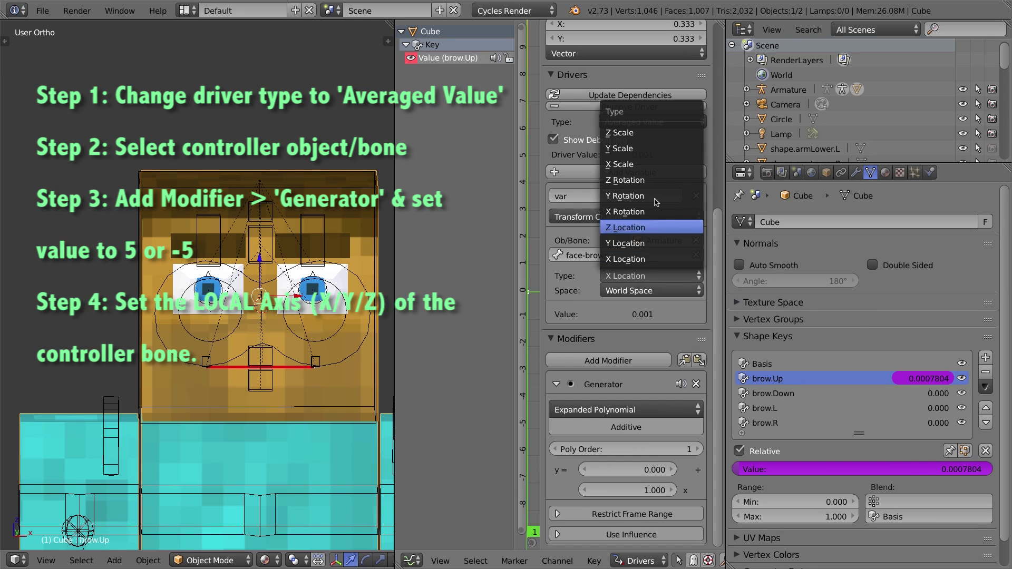
click(647, 244)
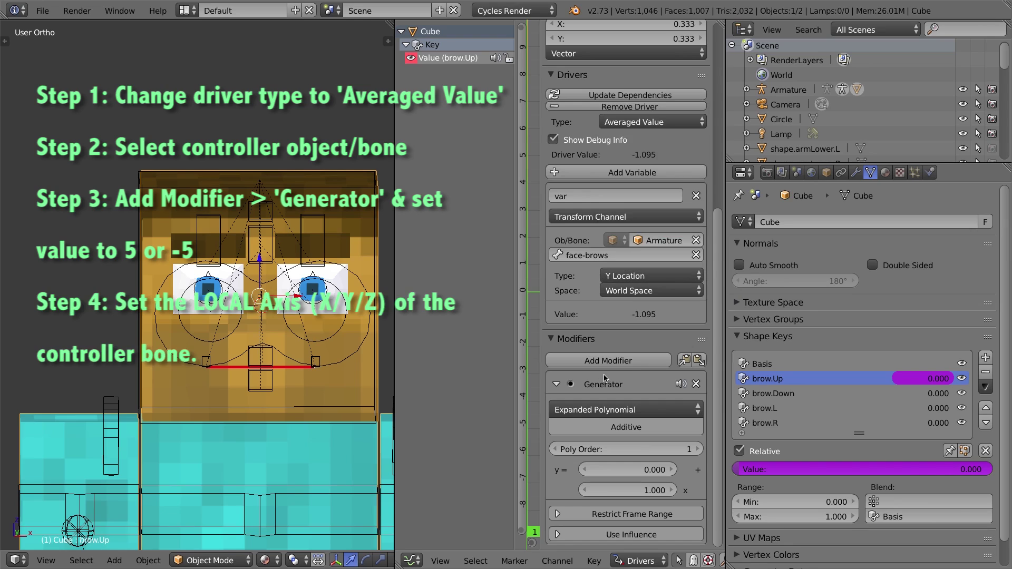
click(634, 292)
click(636, 242)
Review the driver's type and transform channel against the local axes of the brow control bone
scroll(686, 303, up, 1)
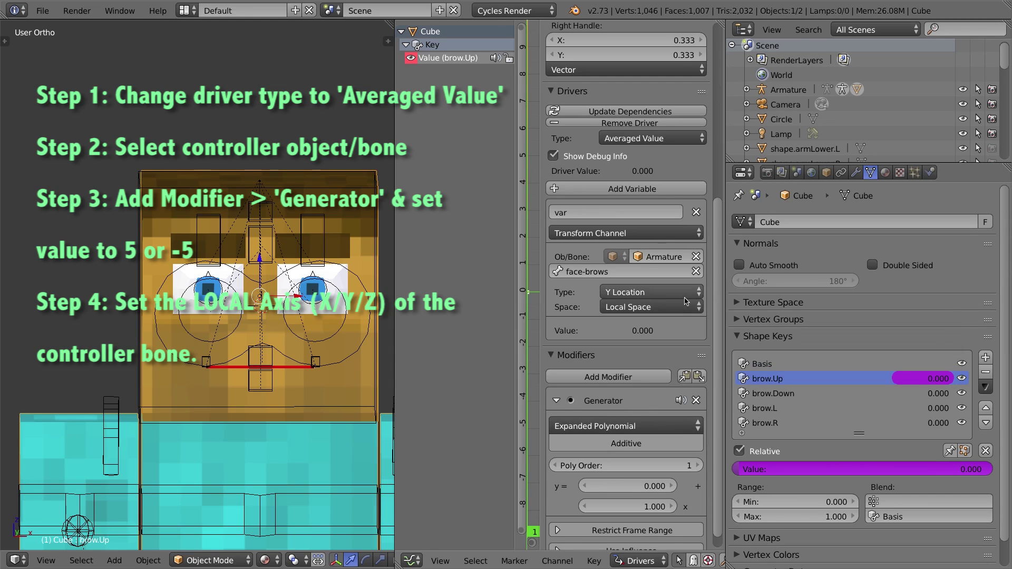
click(640, 138)
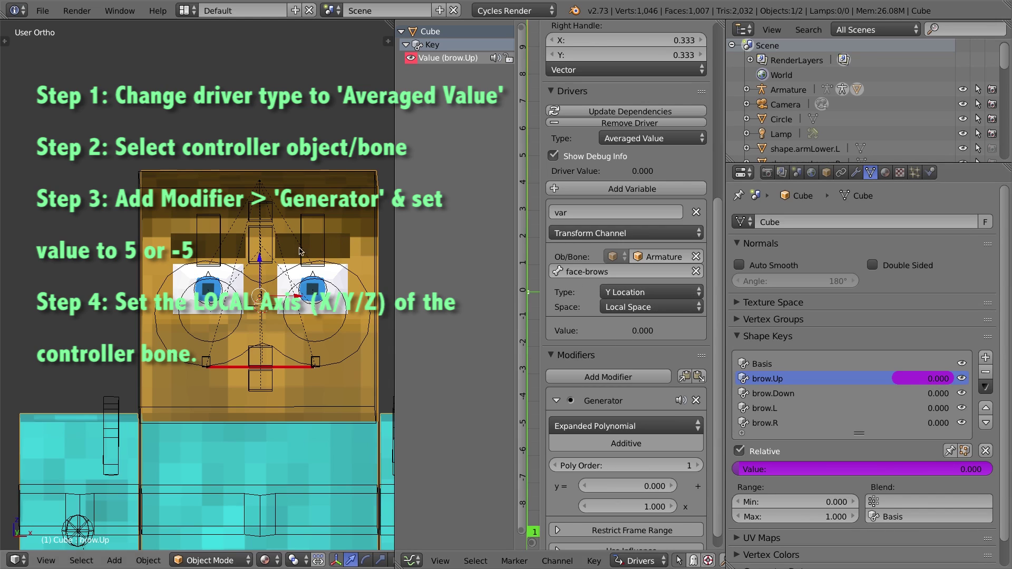
right_click(253, 246)
click(624, 293)
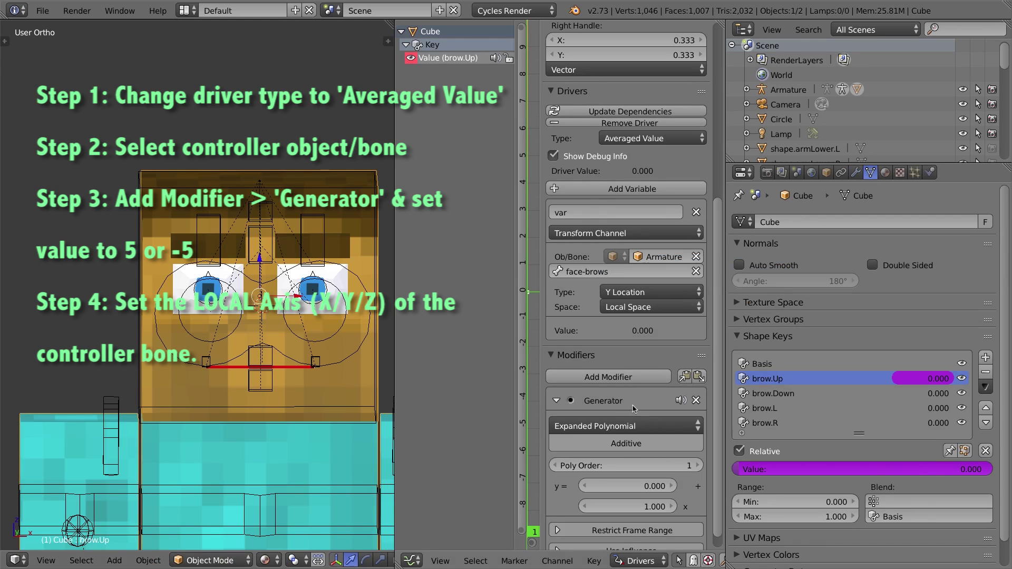
Set the x coefficient of the Generator modifier to 5
scroll(641, 390, down, 1)
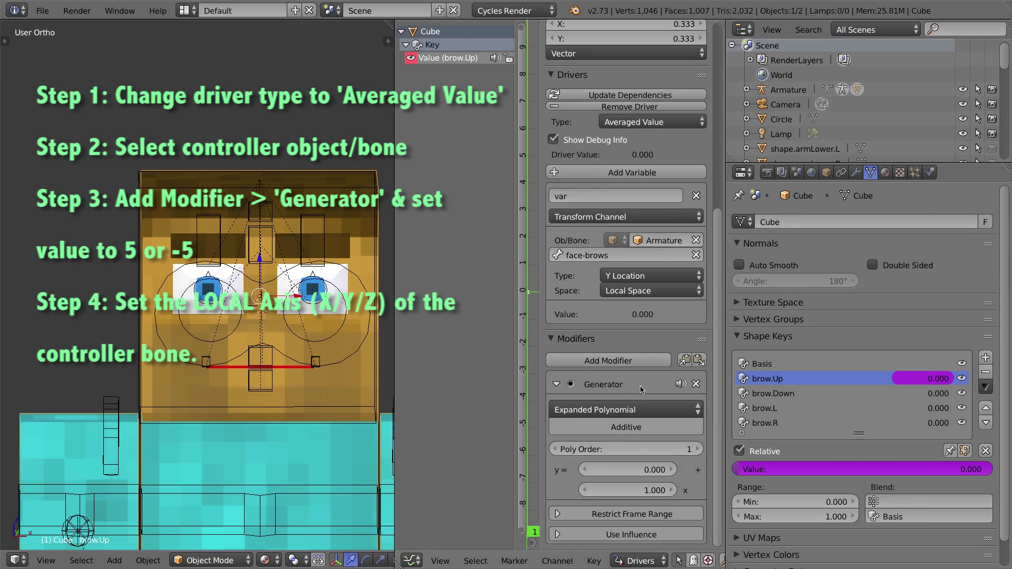
click(656, 492)
text(5)
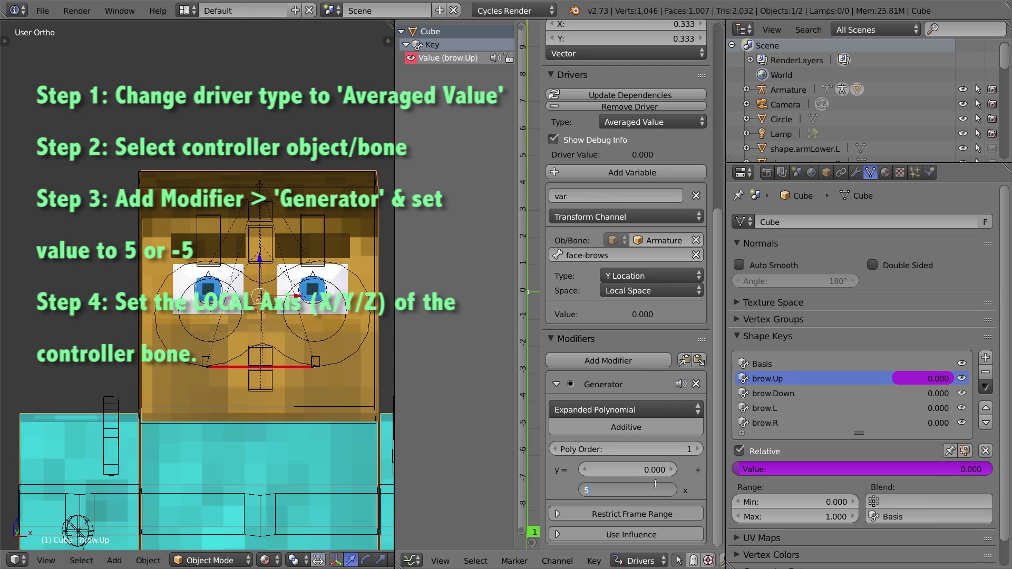
key(Return)
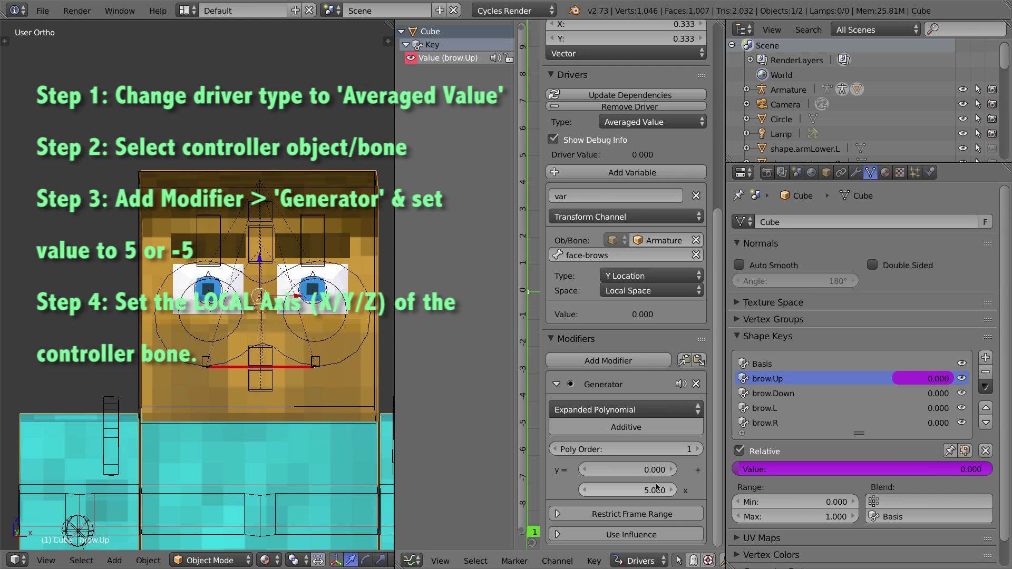
Review the face-brows control bone and the x coefficient of the brow.Up driver's Generator modifier
right_click(273, 229)
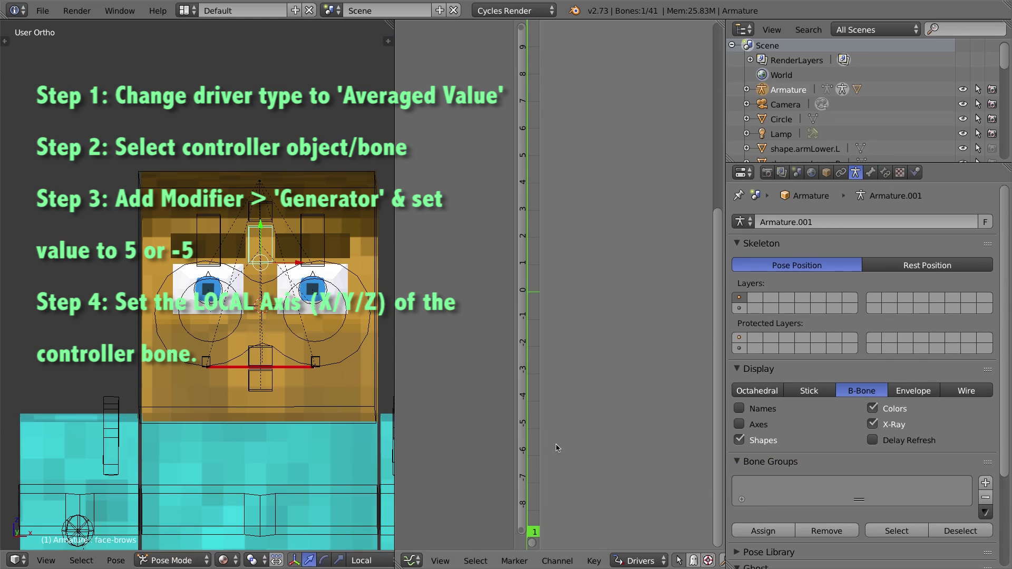
right_click(299, 182)
click(642, 491)
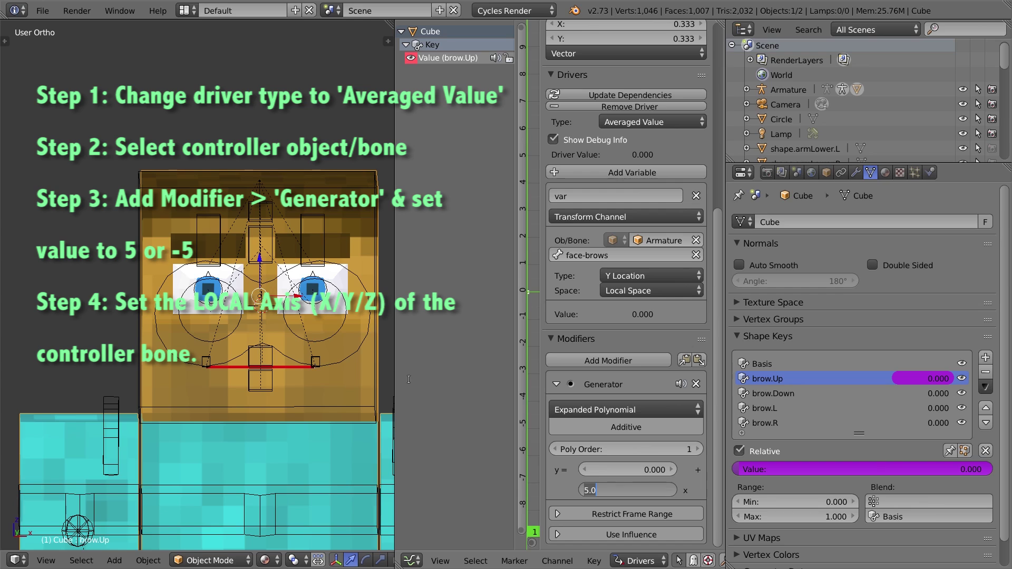
click(620, 348)
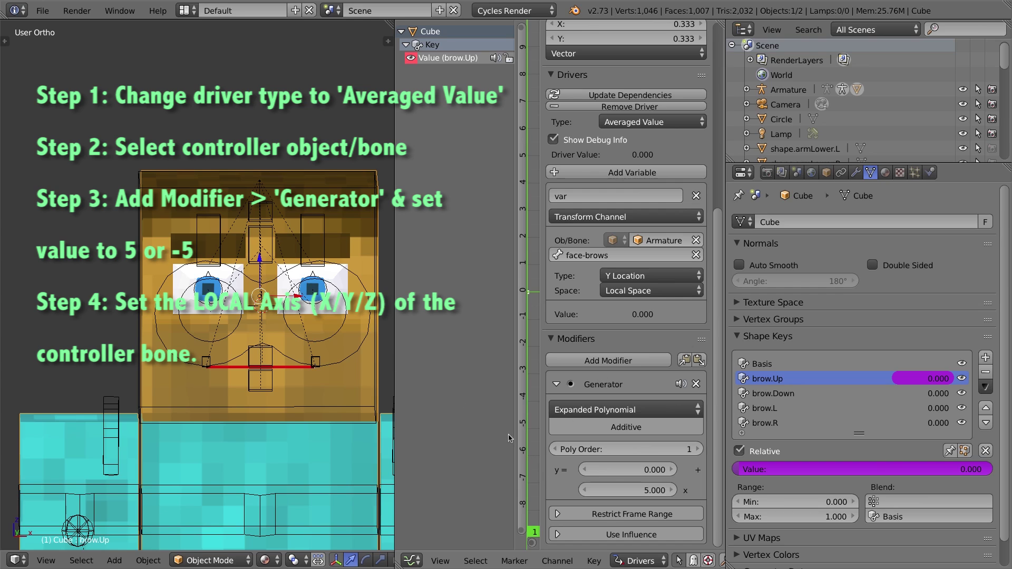
Raise the face-brows bone to test the brow.Up driver, review the driver's type, and clear the bone's location
right_click(272, 232)
drag(261, 221, 252, 167)
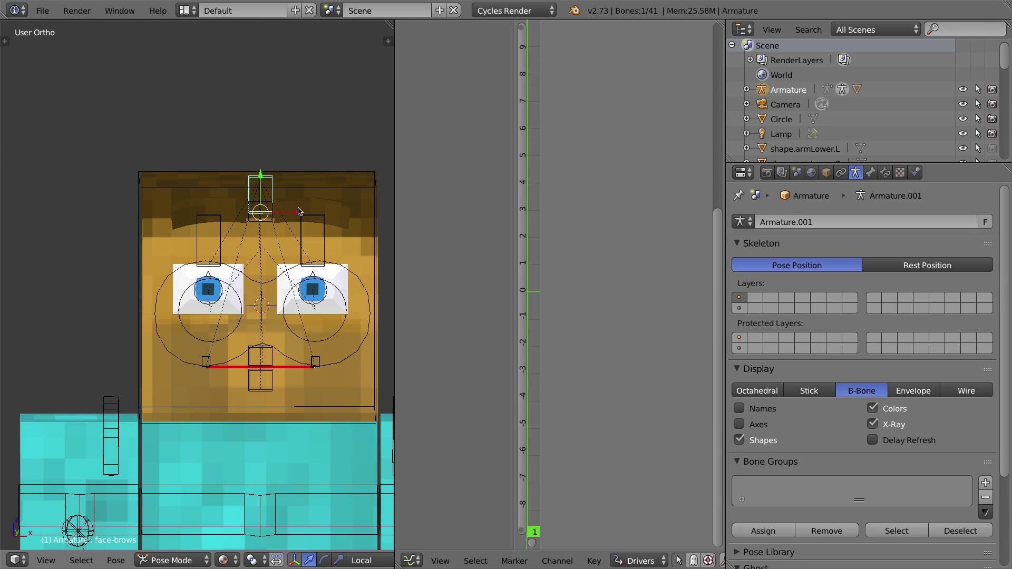
right_click(371, 200)
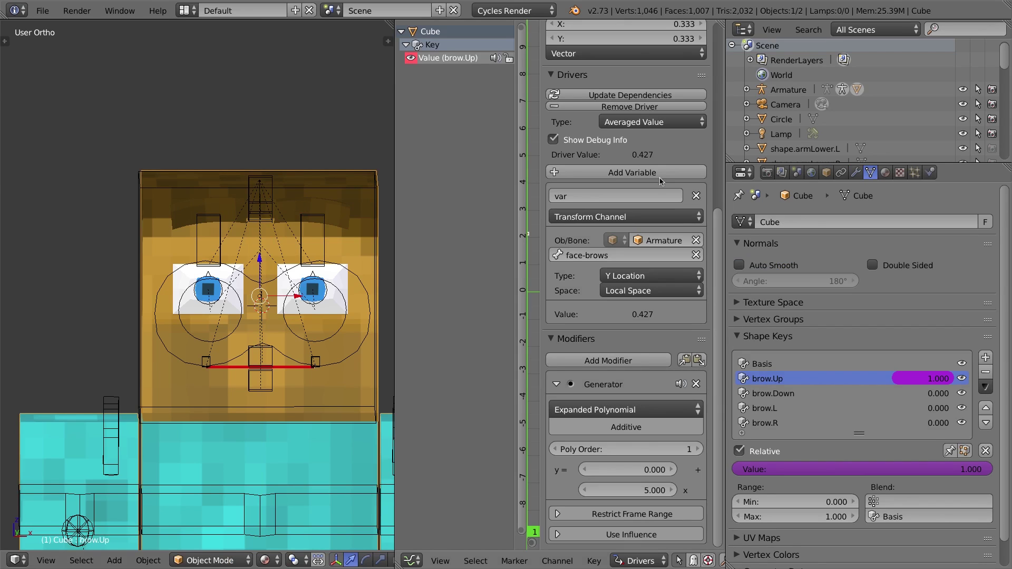
click(642, 122)
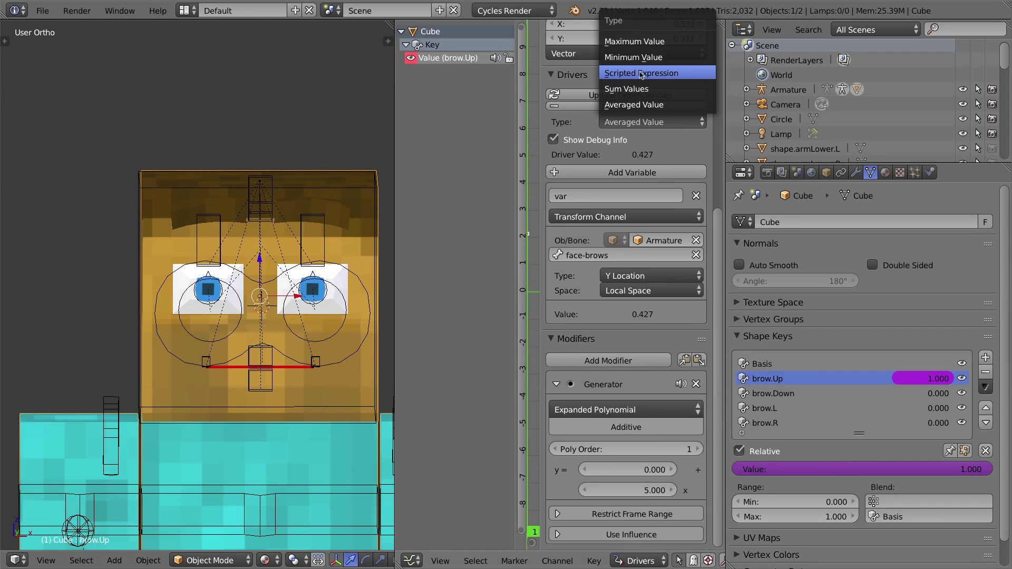
click(648, 105)
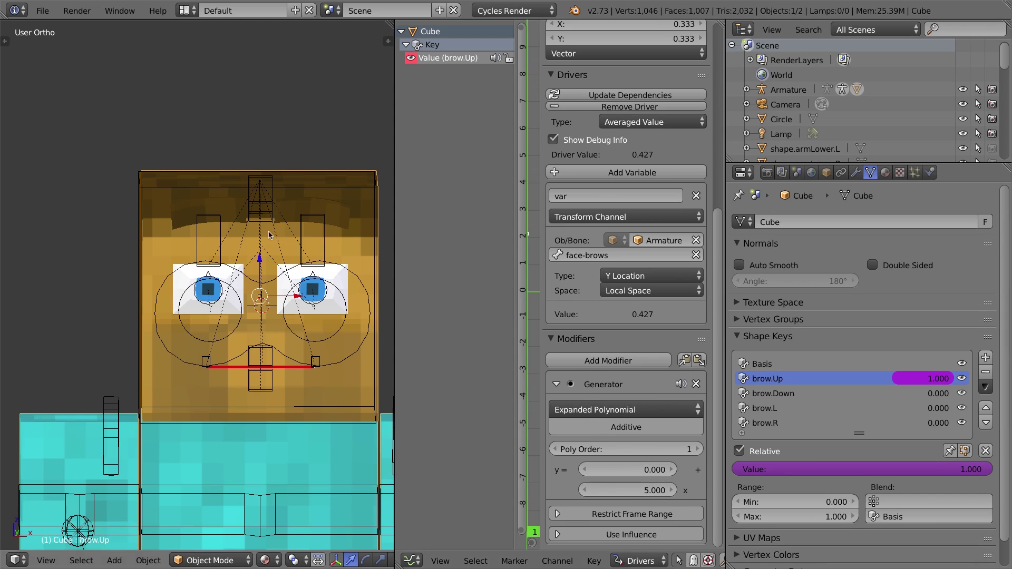
key(KP_1)
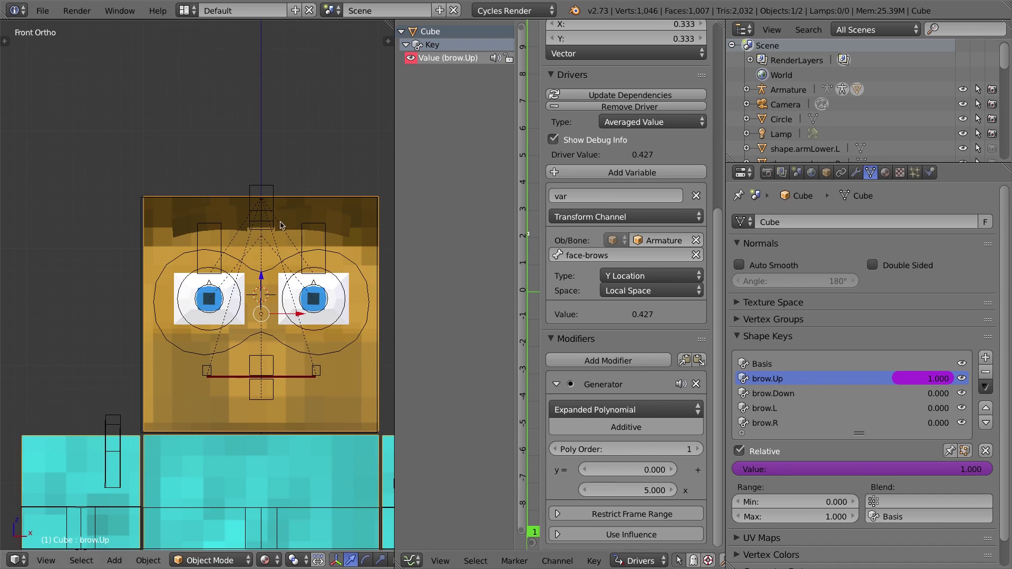
right_click(273, 190)
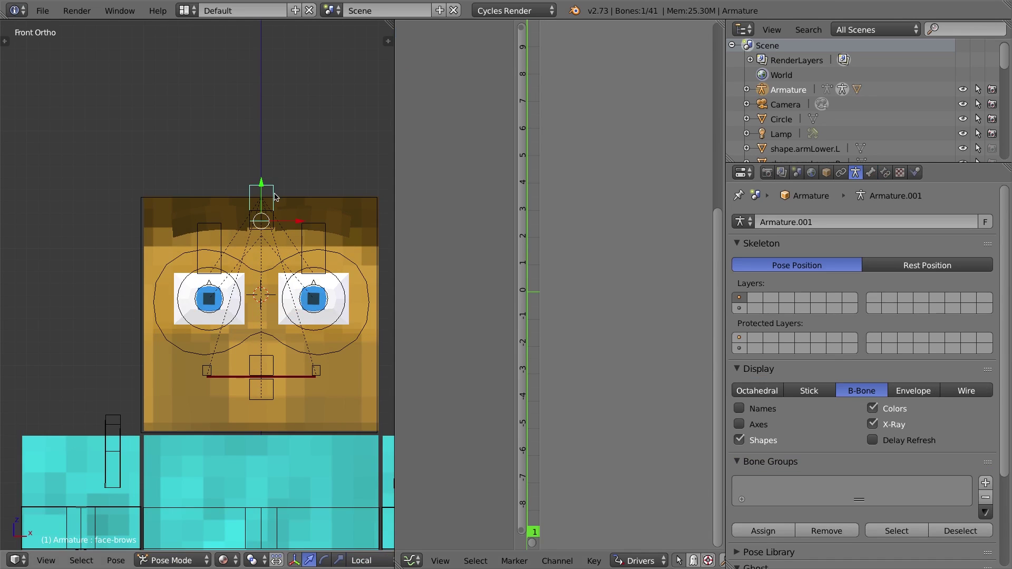
key(alt+g)
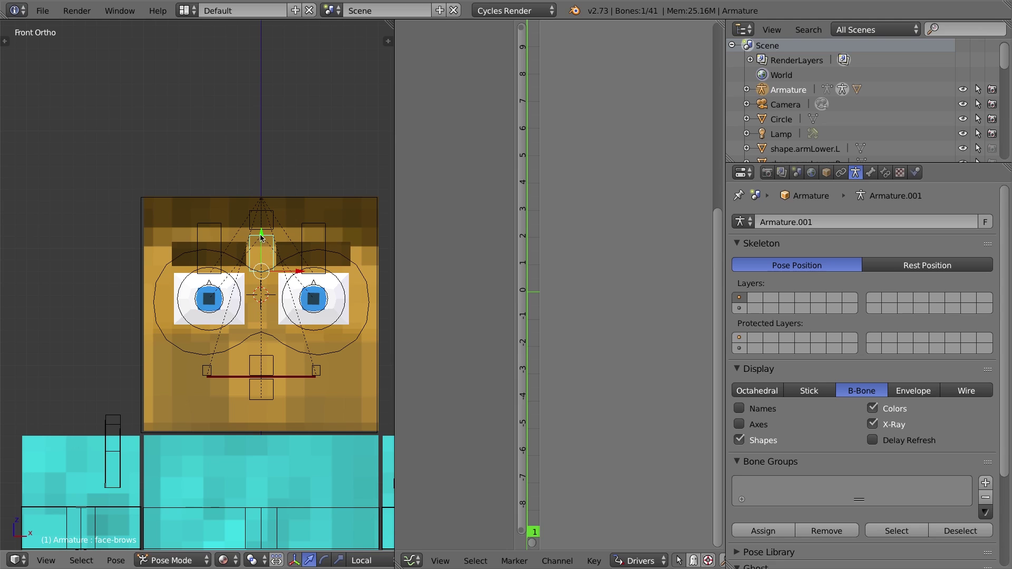
Raise the face-brows bone in small increments to check the eyebrow response up close, and reset the bone to its rest location
scroll(262, 236, up, 5)
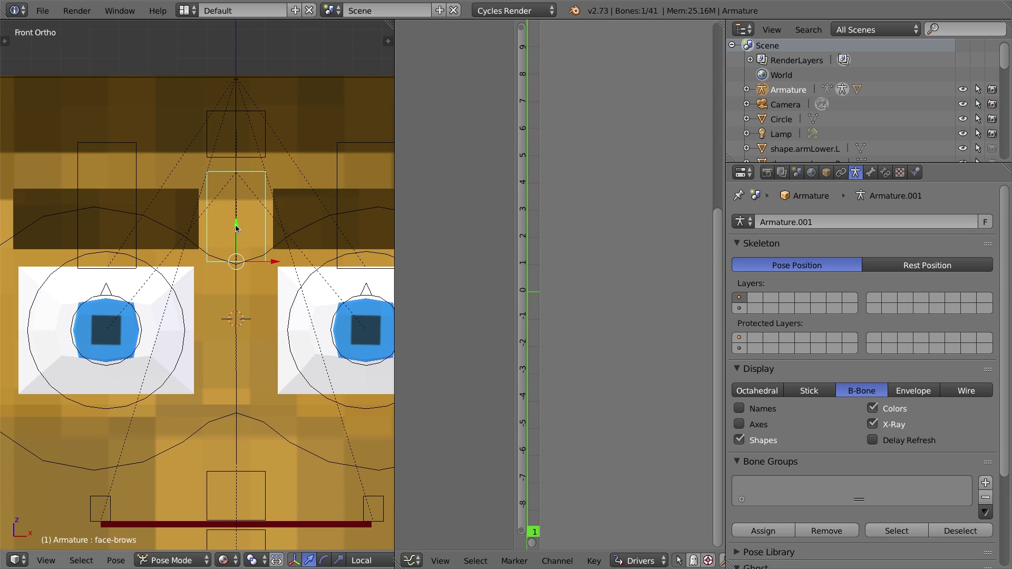
drag(236, 228, 242, 181)
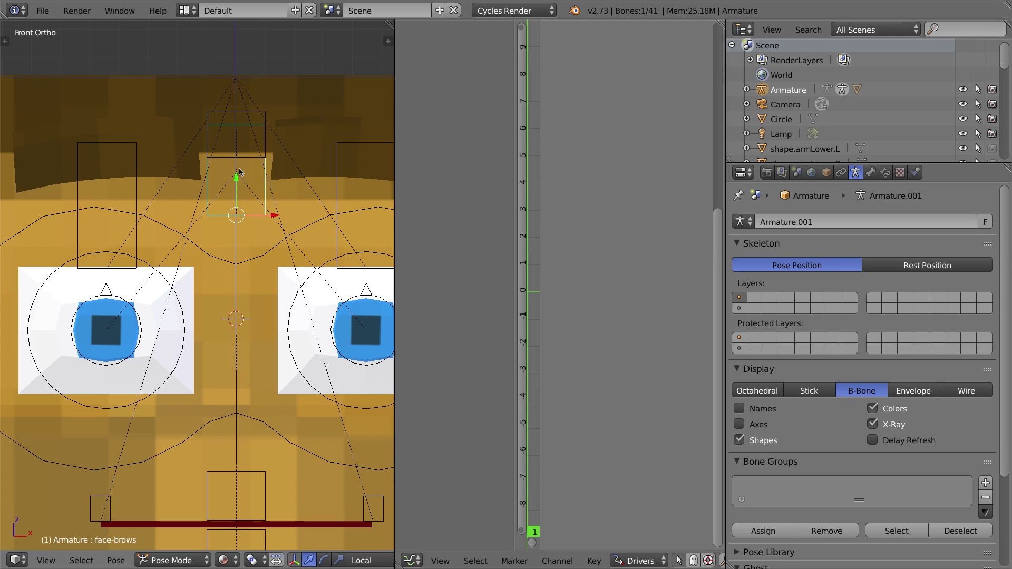
mouse_move(236, 180)
mouse_down()
mouse_move(241, 158)
mouse_move(239, 170)
mouse_up()
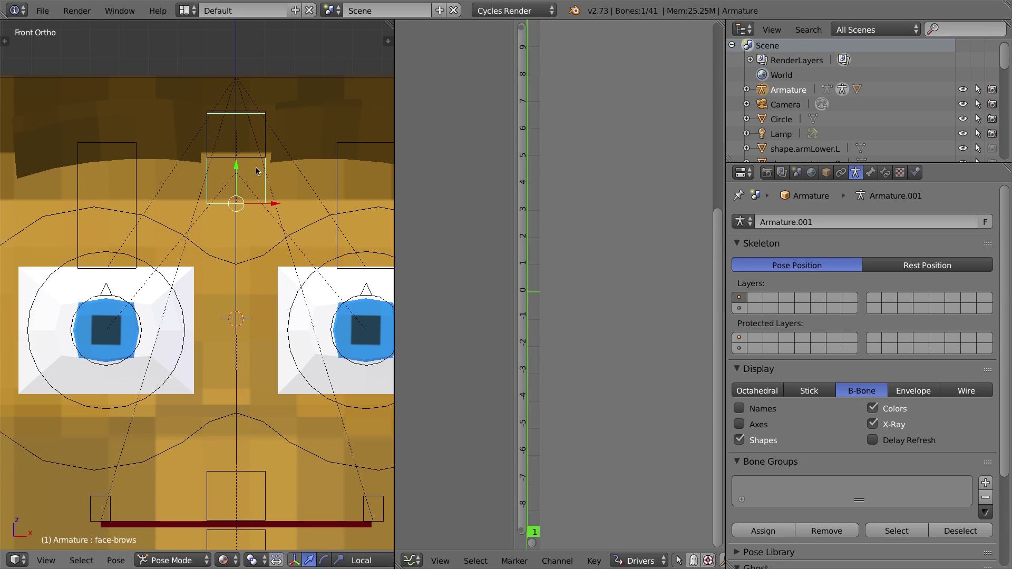
key(alt+g)
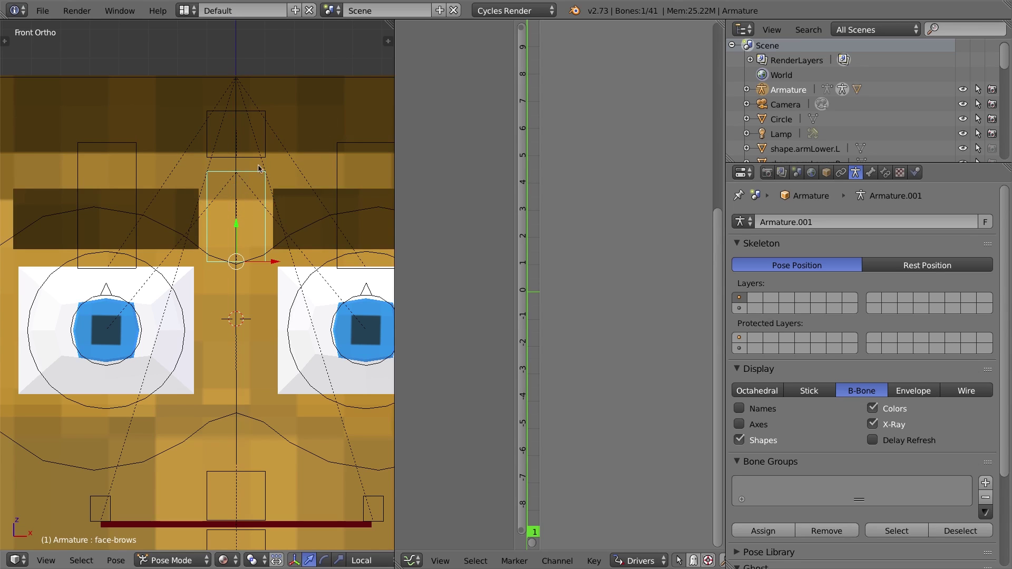
Set the x coefficient of the brow.Up driver's Generator modifier to 4
right_click(293, 191)
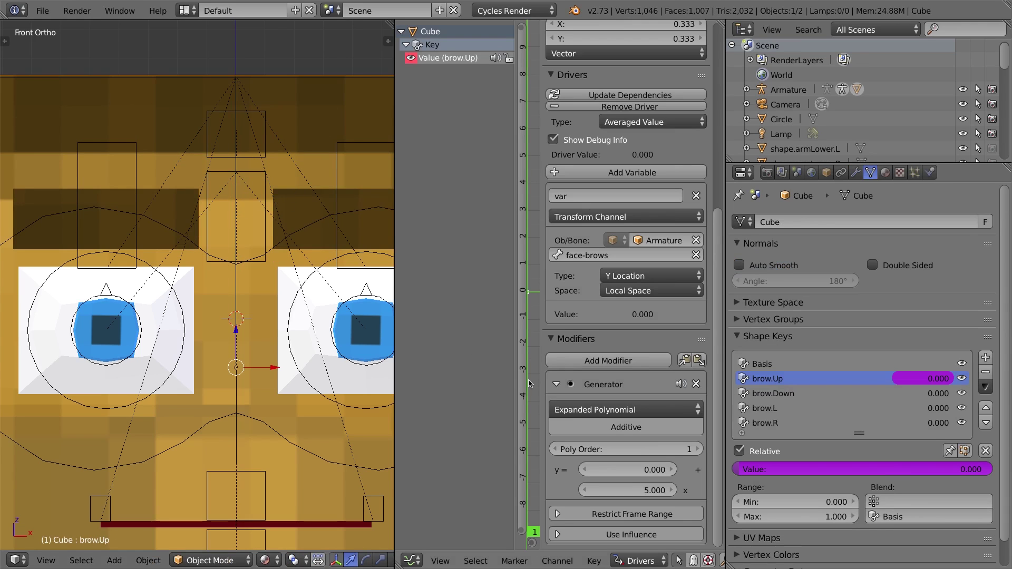
click(649, 491)
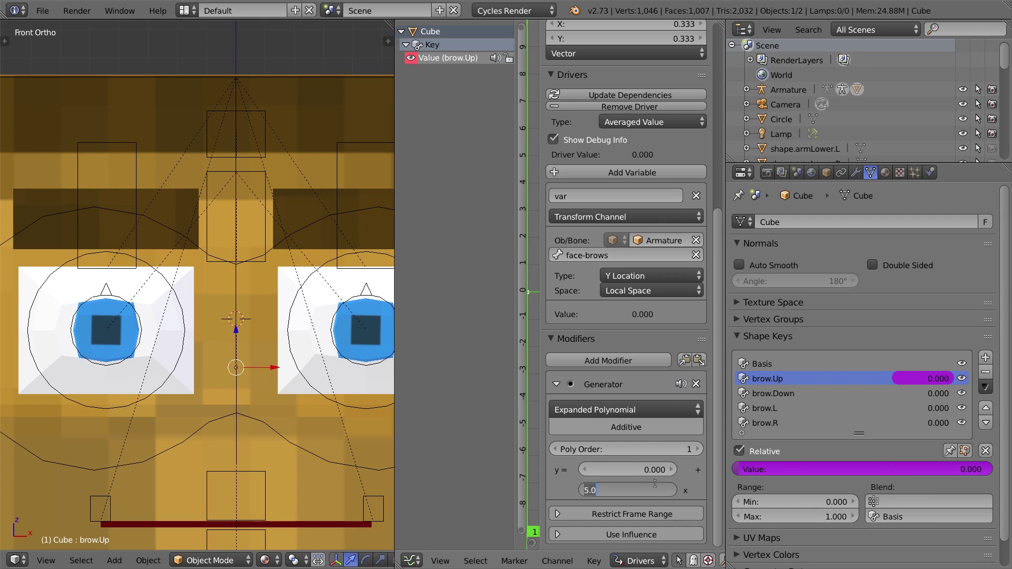
text(4)
key(Return)
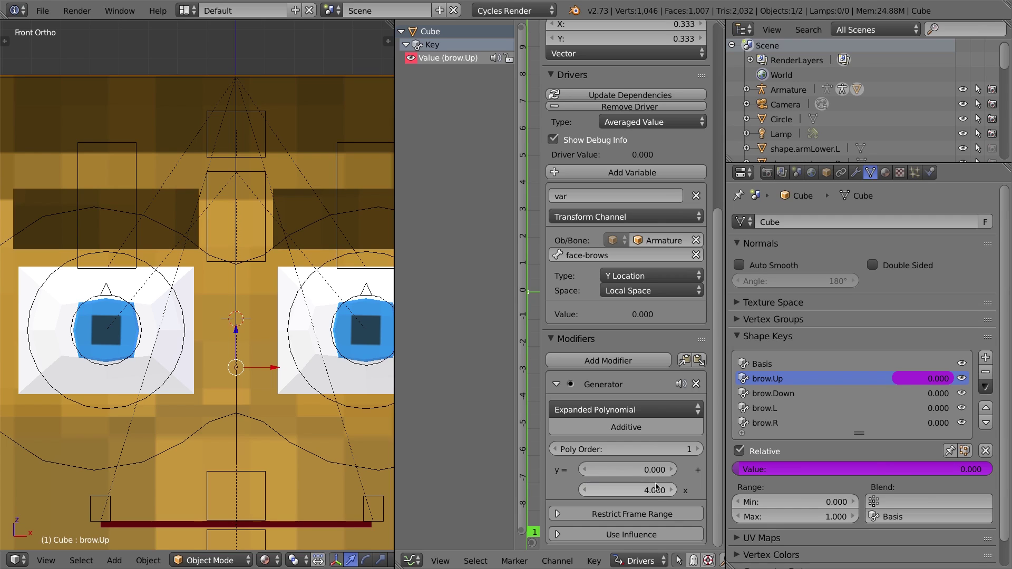
Test how the eyebrows follow the face-brows bone along its local Y axis, and clear the bone's location
right_click(258, 174)
key(g)
key(y)
key(y)
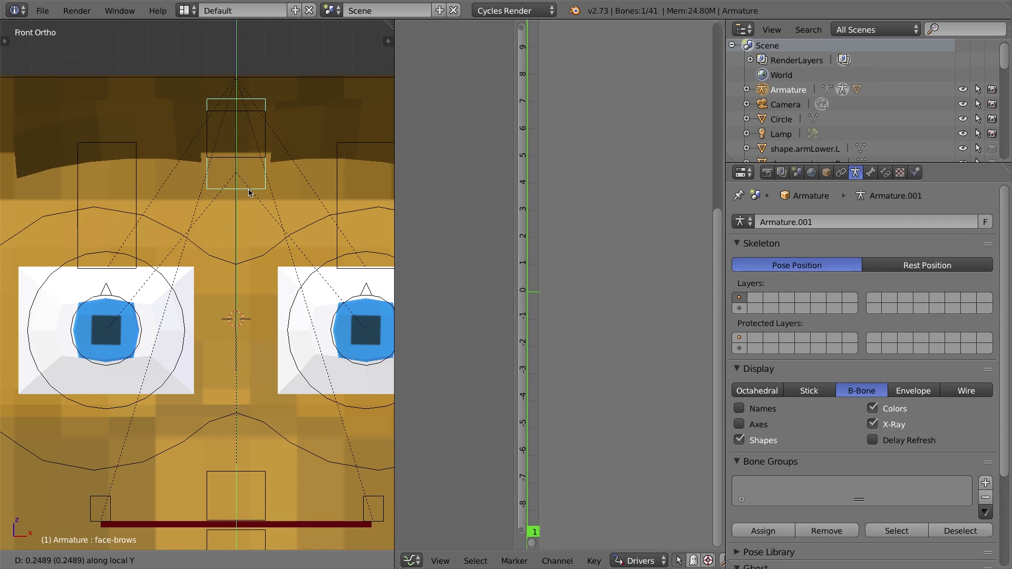
right_click(239, 256)
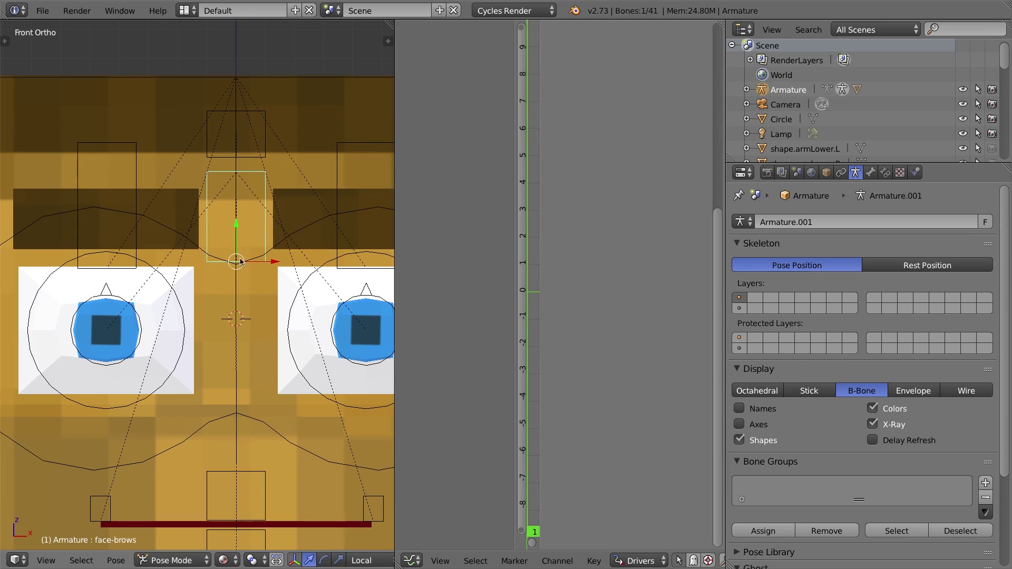
drag(238, 221, 235, 175)
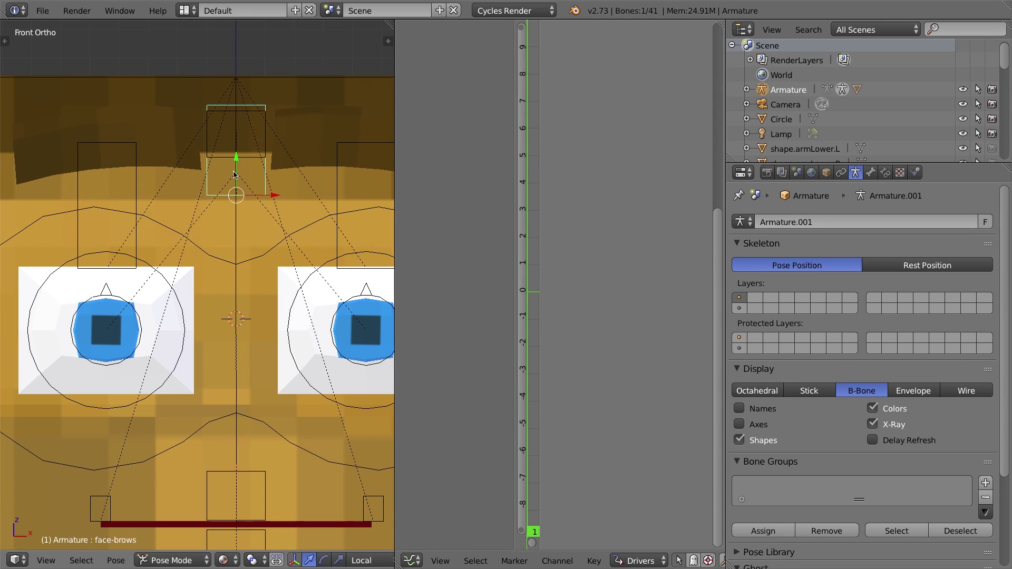
key(alt+g)
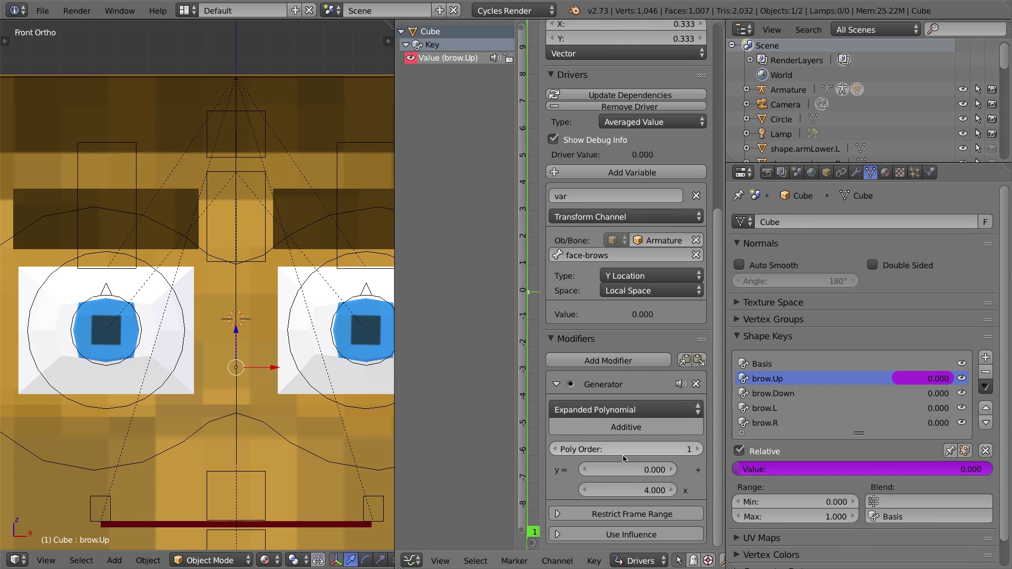
Set the x coefficient of the brow.Up driver's Generator modifier to 3
click(652, 488)
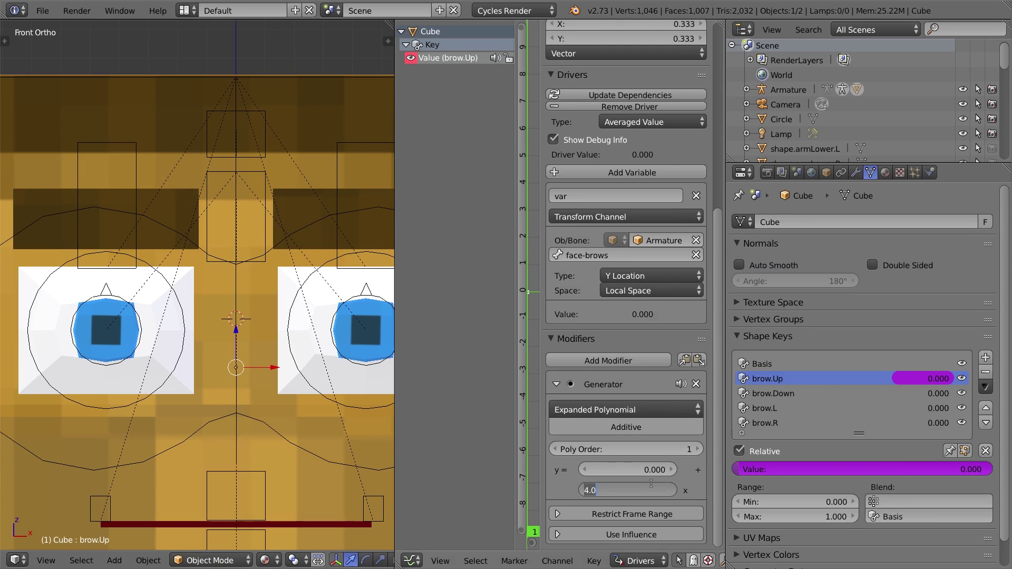
text(3)
key(Return)
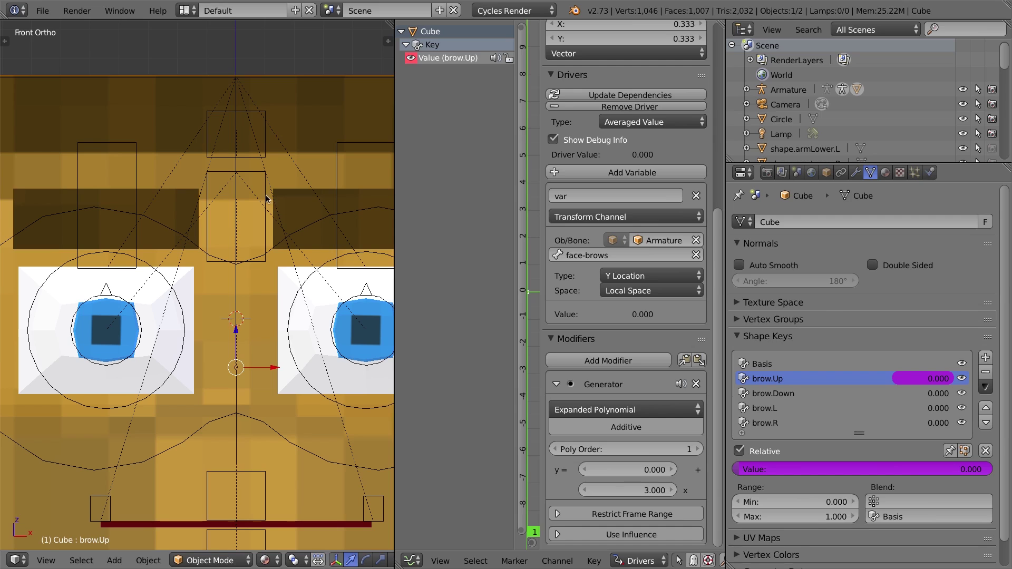
Try moving the face-brows bone up freely to check the eyebrow motion, and cancel the move
right_click(266, 195)
key(g)
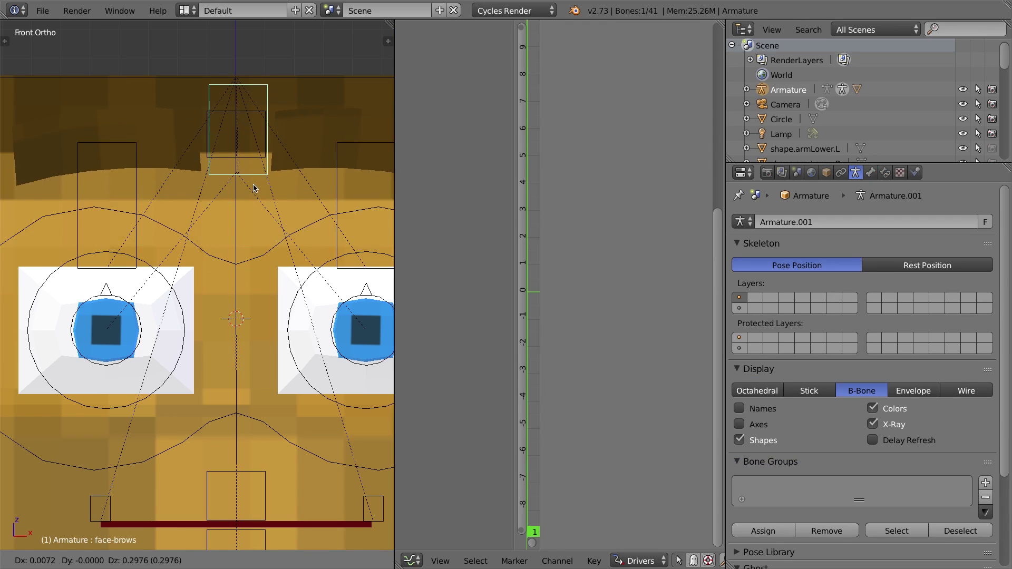
right_click(253, 187)
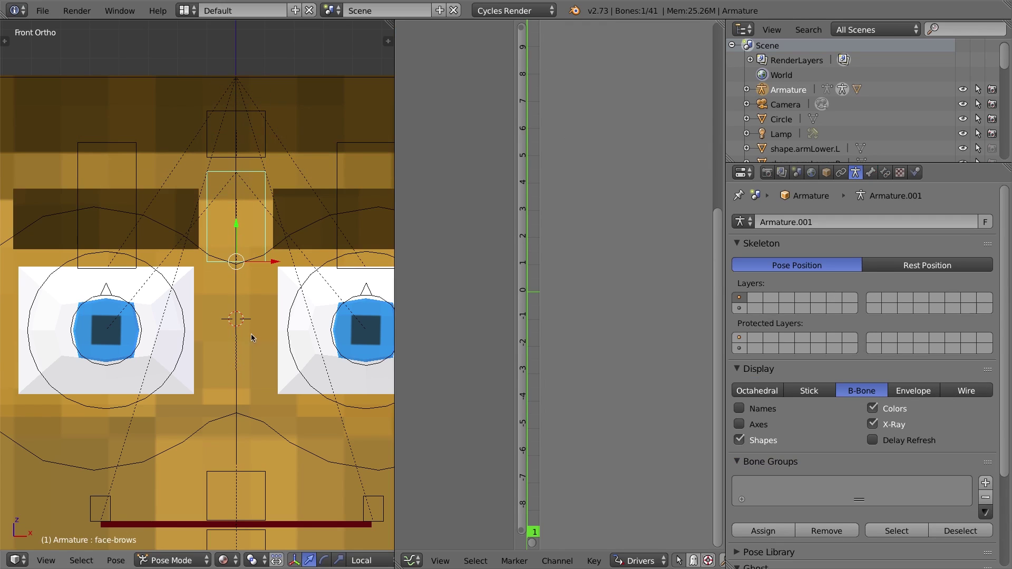
scroll(236, 342, down, 3)
Add a driver to the head's brow.L shape key value and select its driver curve
right_click(97, 259)
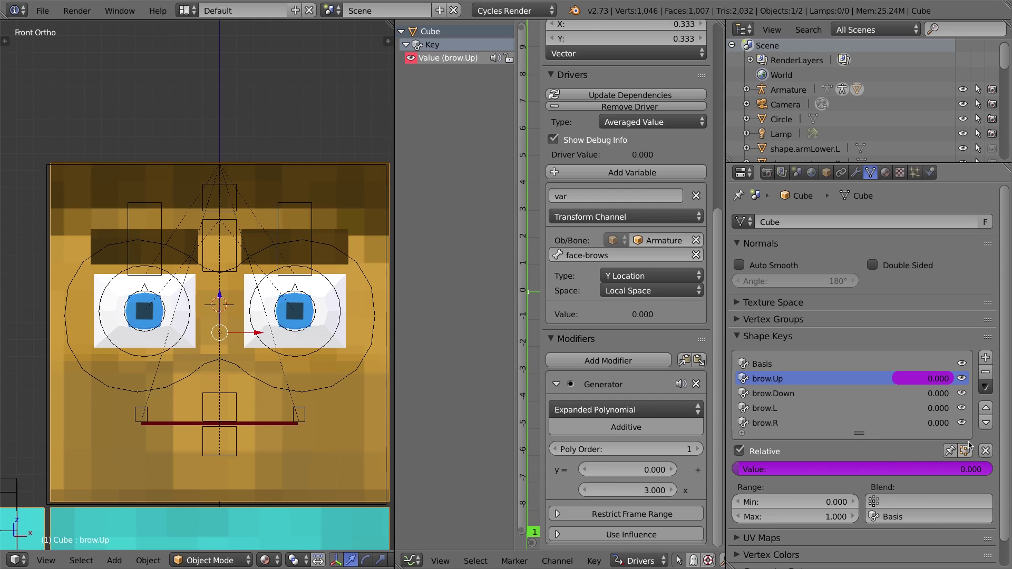
click(770, 410)
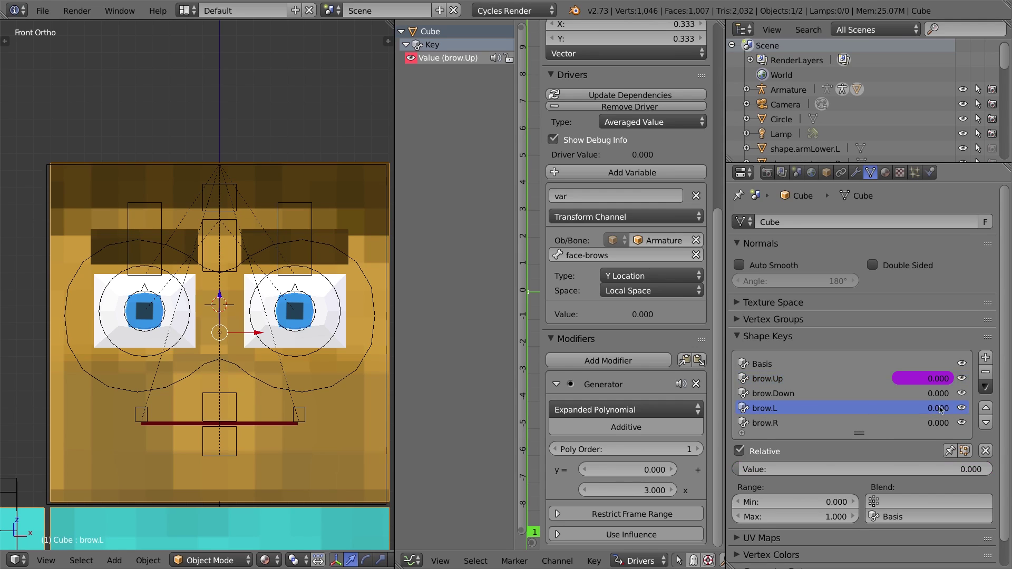
right_click(940, 408)
click(900, 389)
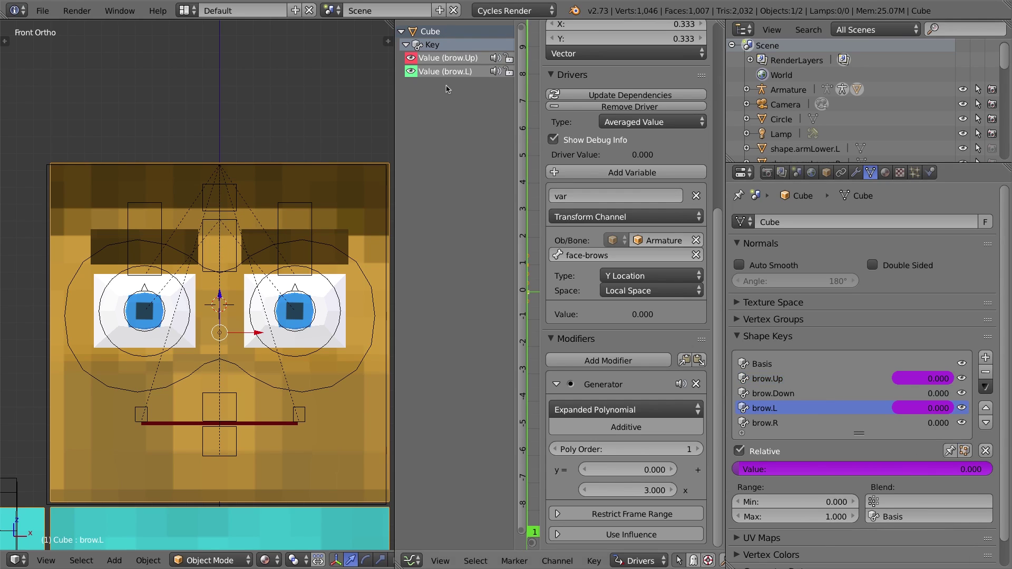
click(453, 71)
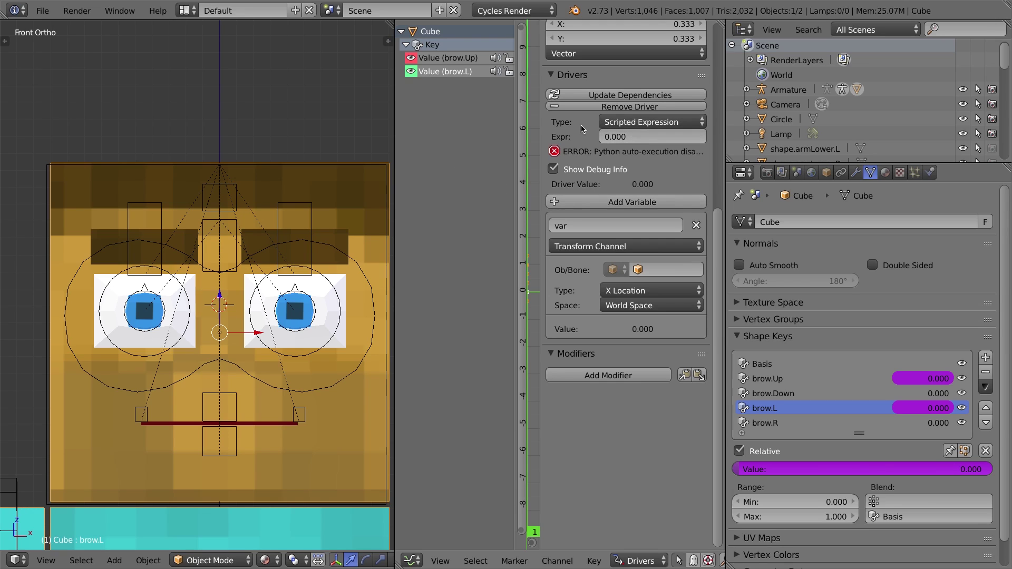
Change the brow.L driver's type to Averaged Value and target the Armature's eyeTarget bone
click(613, 127)
click(628, 105)
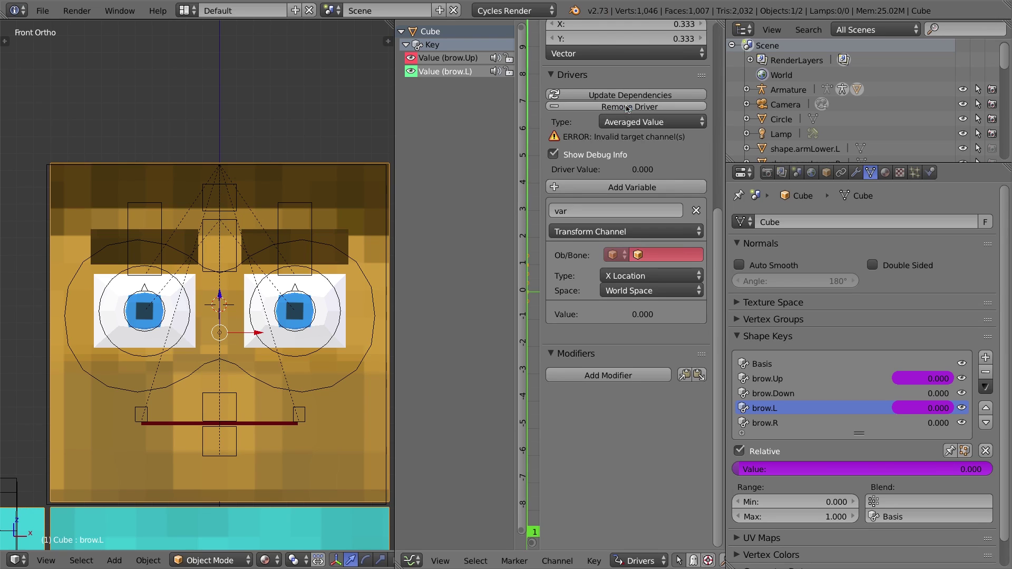
click(647, 257)
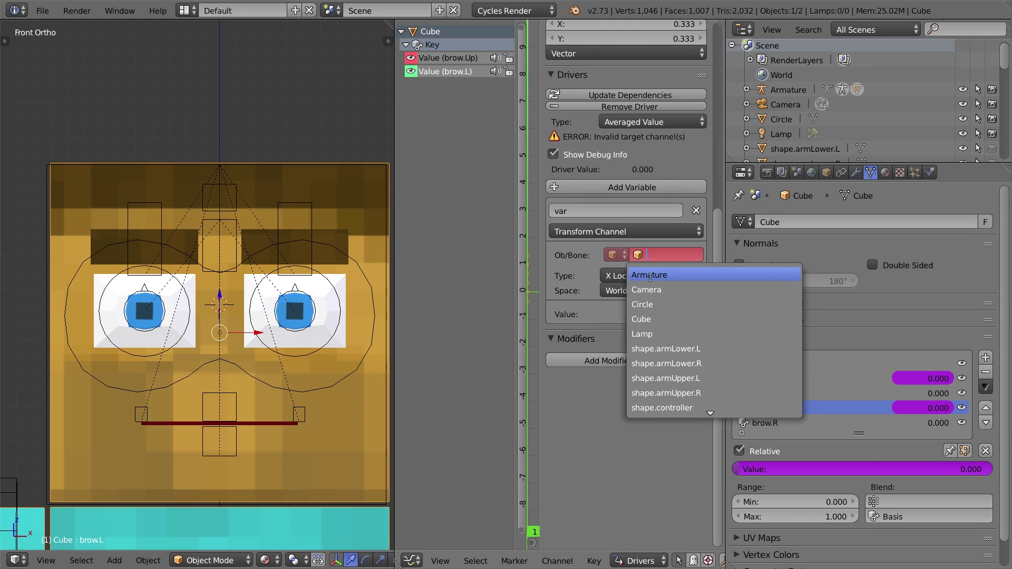
click(652, 273)
click(577, 272)
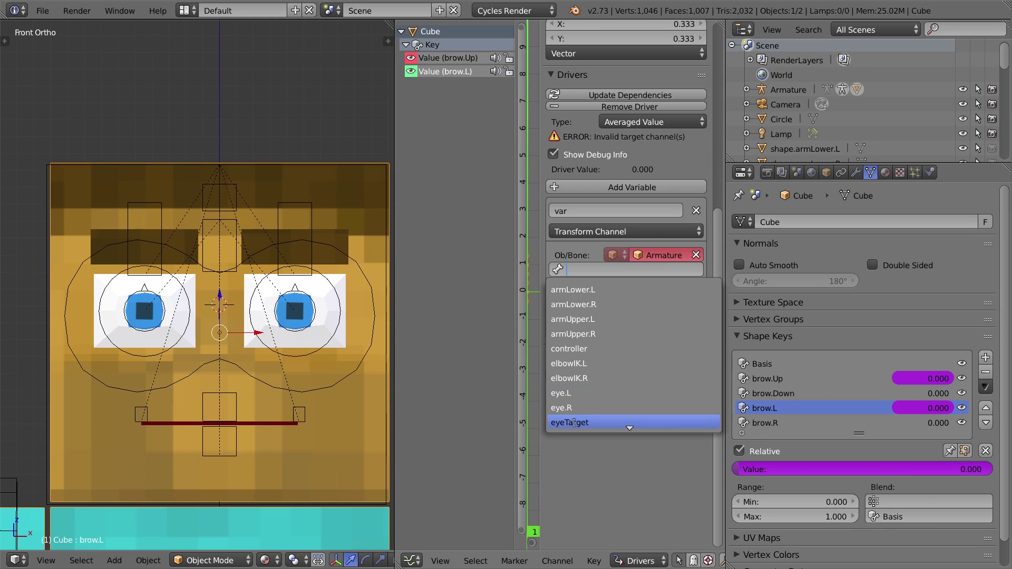
click(574, 424)
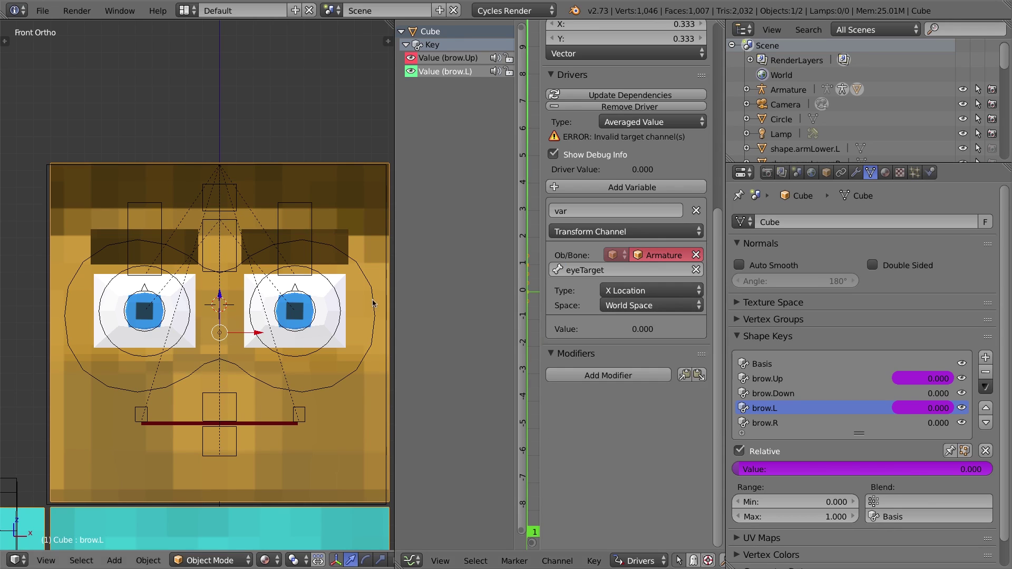
Set the brow.L driver variable's transform space to Local Space and update the driver dependencies
right_click(342, 257)
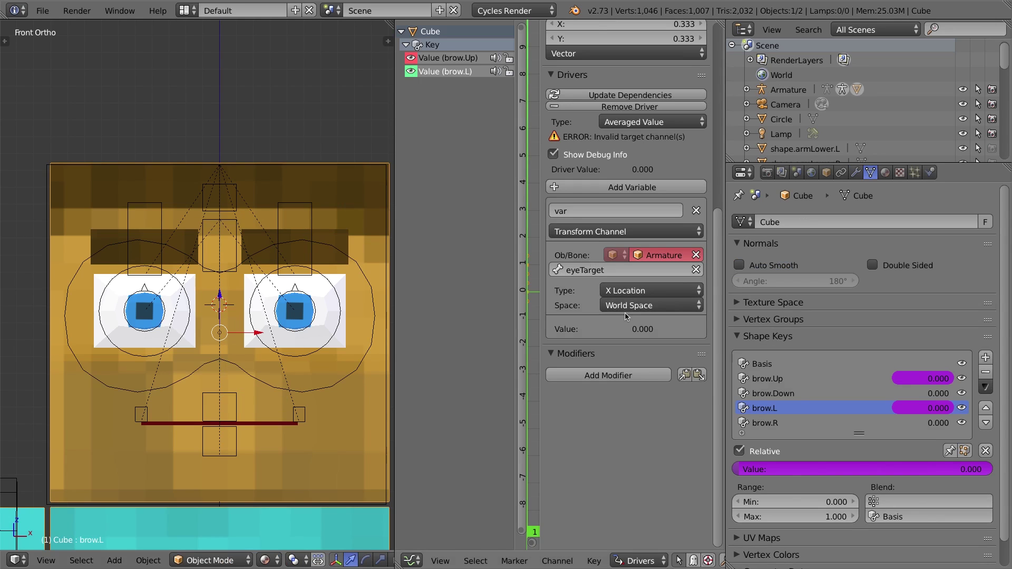
click(628, 307)
click(630, 257)
click(608, 96)
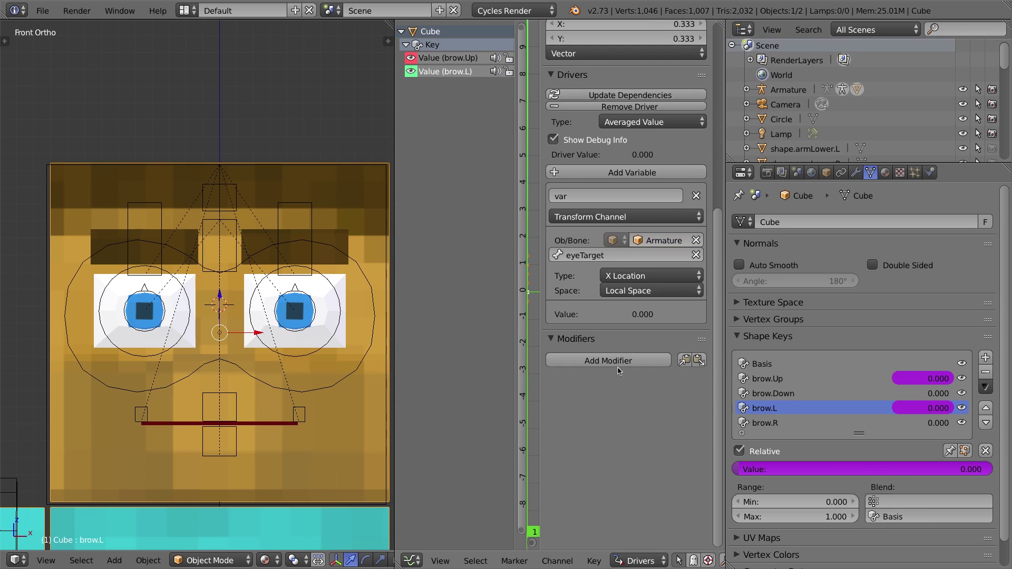
Add a Generator modifier to the brow.L driver curve and set its x coefficient to 5
click(623, 361)
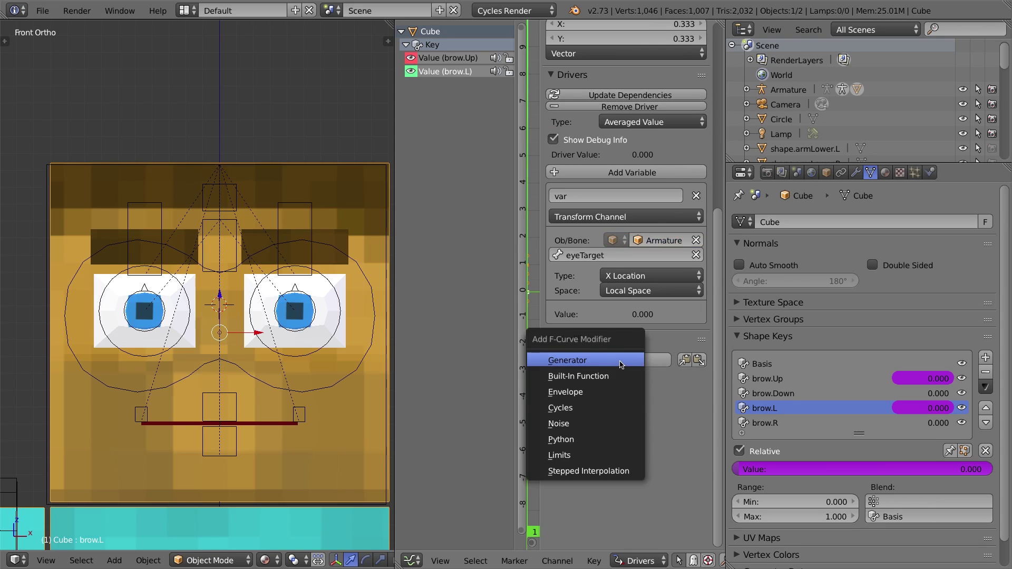
click(575, 364)
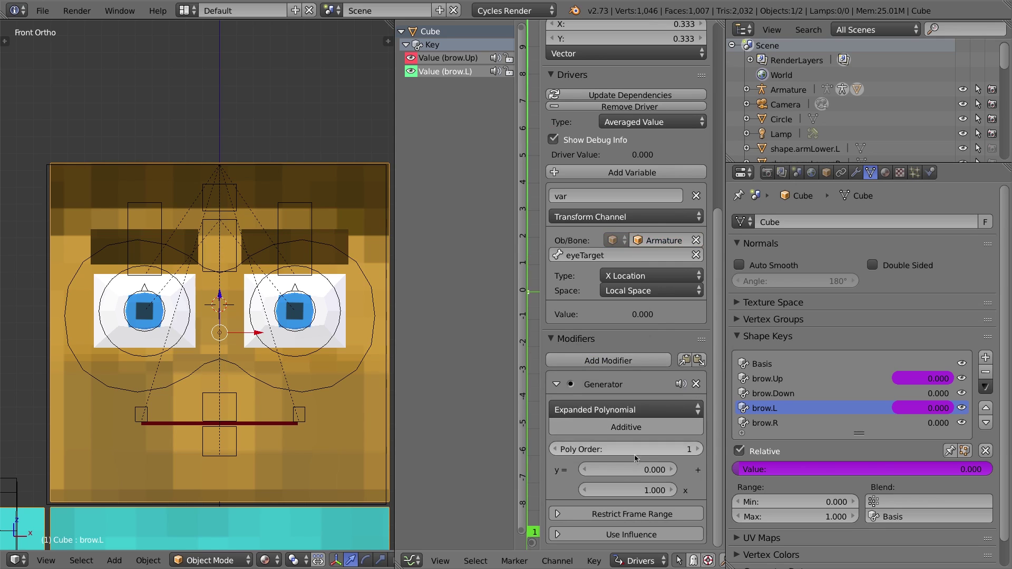
click(648, 493)
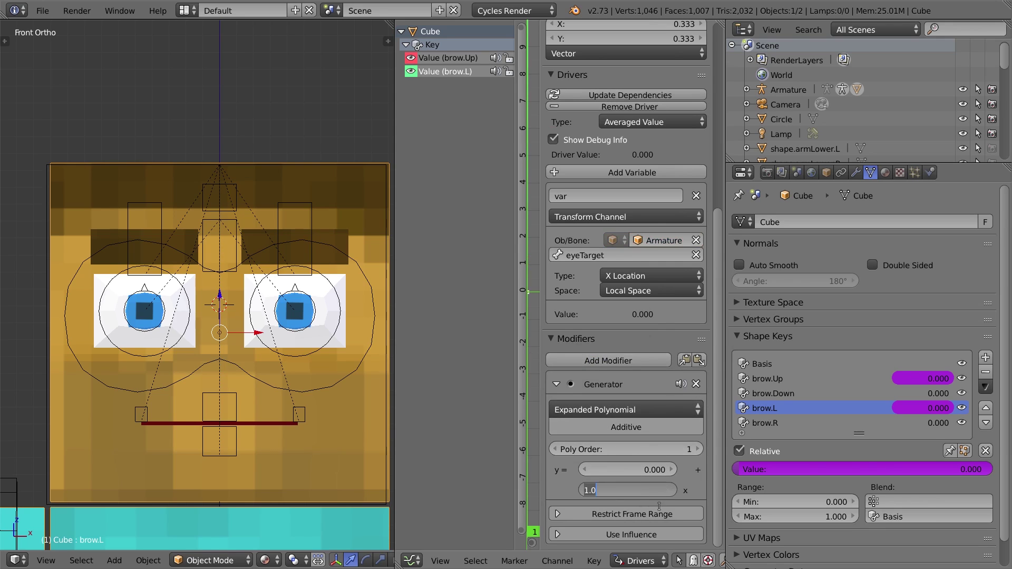
text(5)
key(Return)
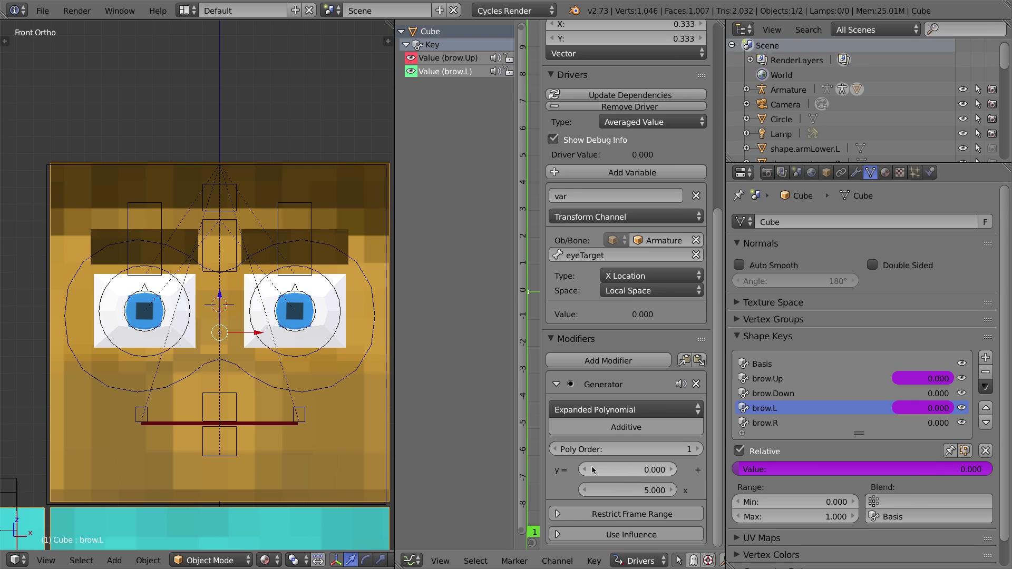
Try moving the eyeTarget bone sideways to check the brow.L eyebrow motion, and clear its location
right_click(353, 269)
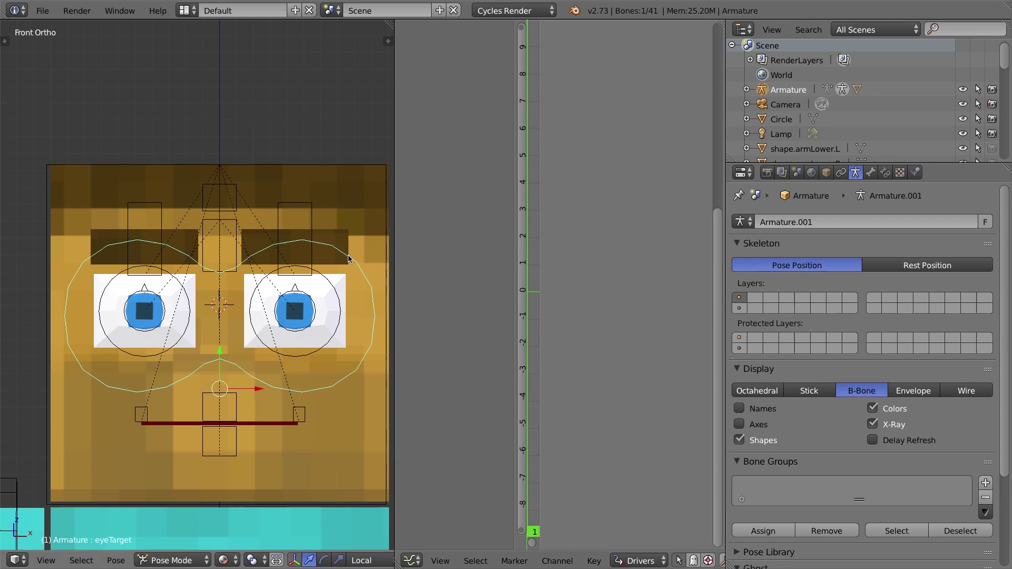
key(g)
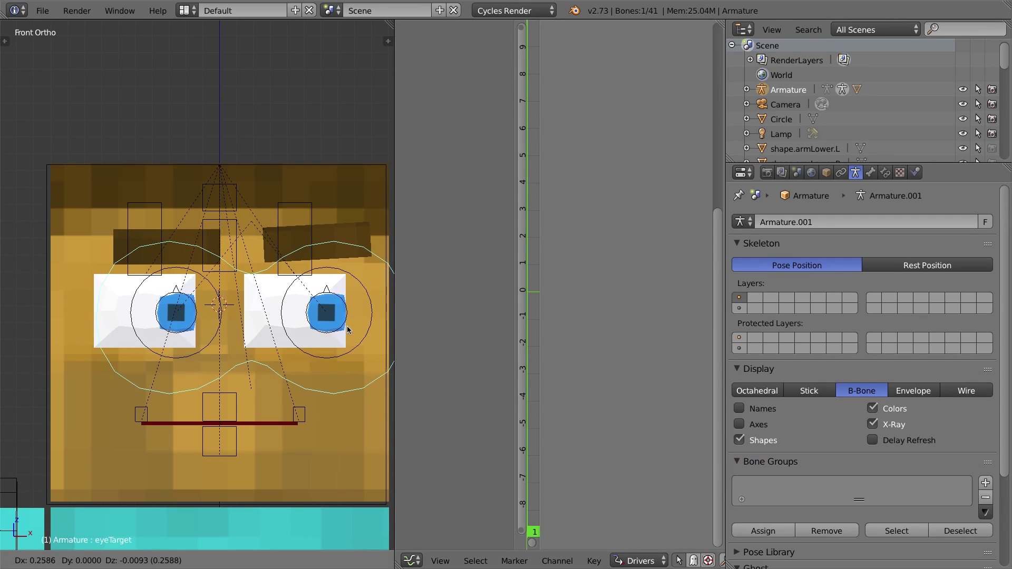
right_click(305, 349)
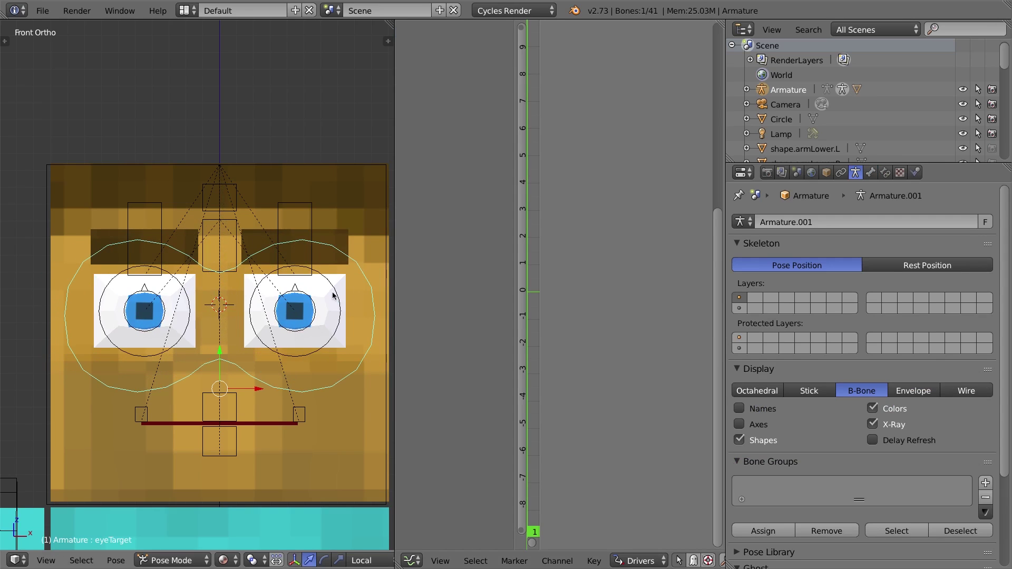
shift+middle_drag(331, 293, 292, 251)
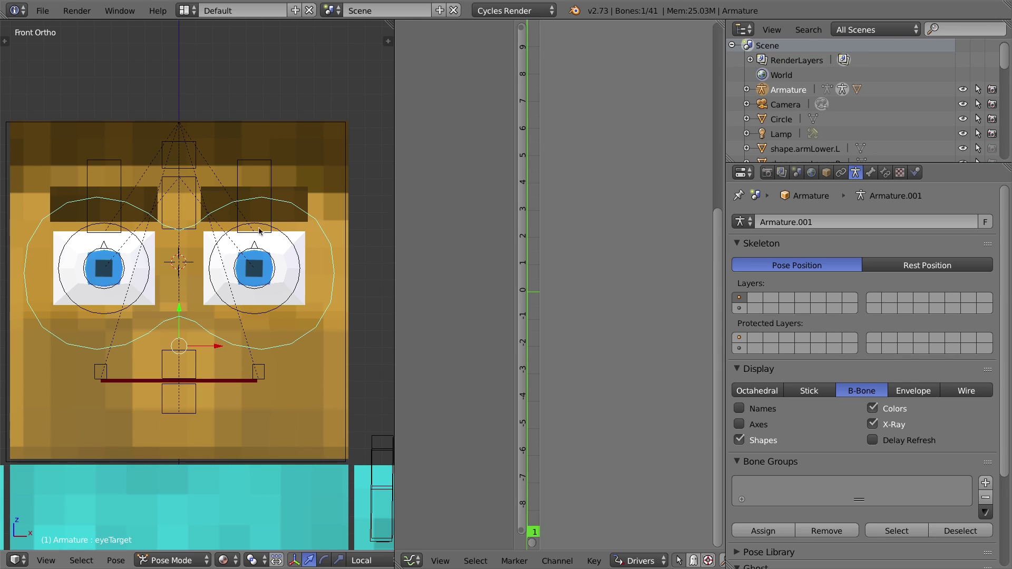
drag(218, 348, 257, 343)
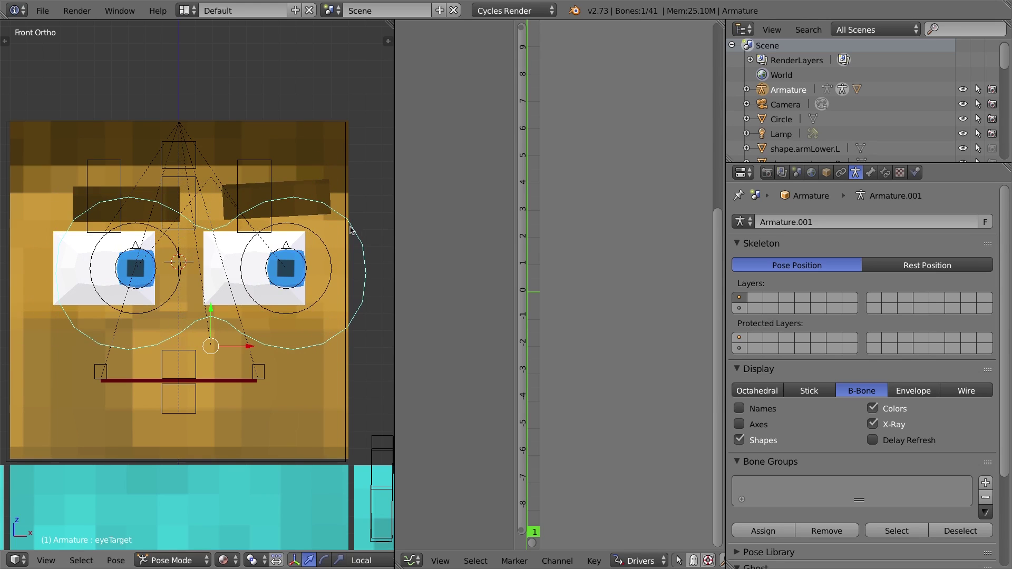
key(alt+g)
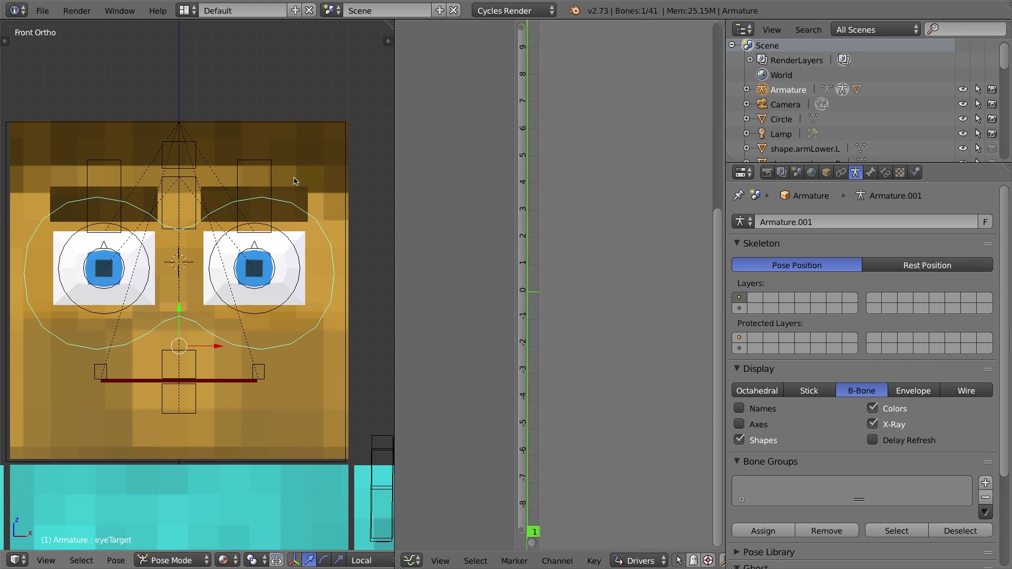
Select the head and set the brow.L driver's Generator x coefficient to 6
right_click(303, 175)
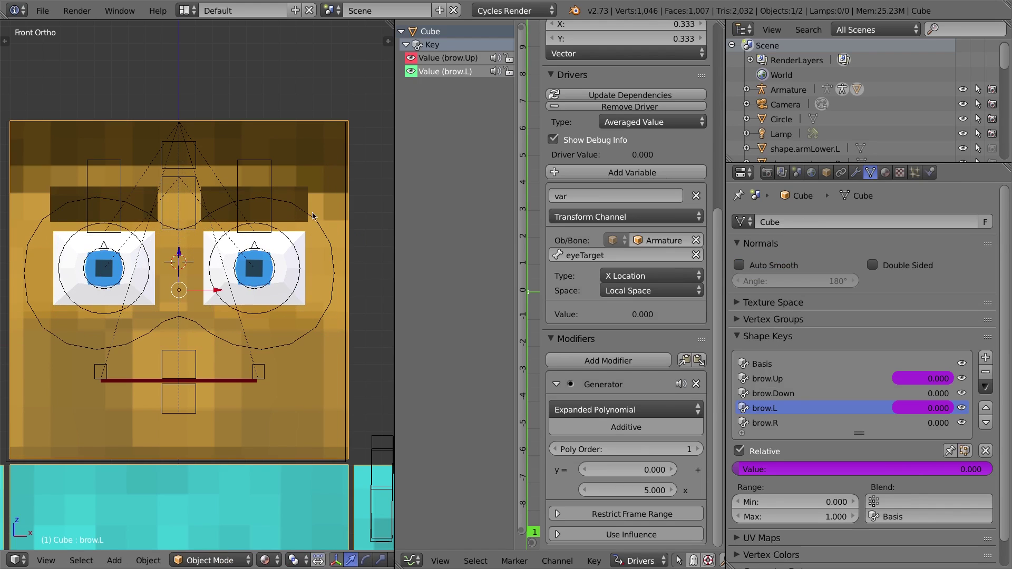
click(654, 491)
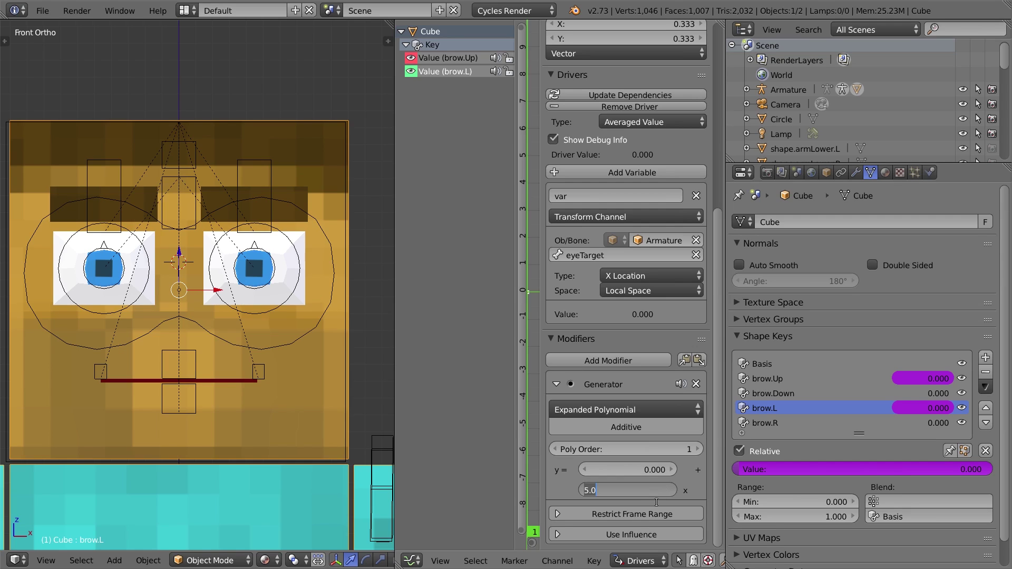
text(6)
key(Return)
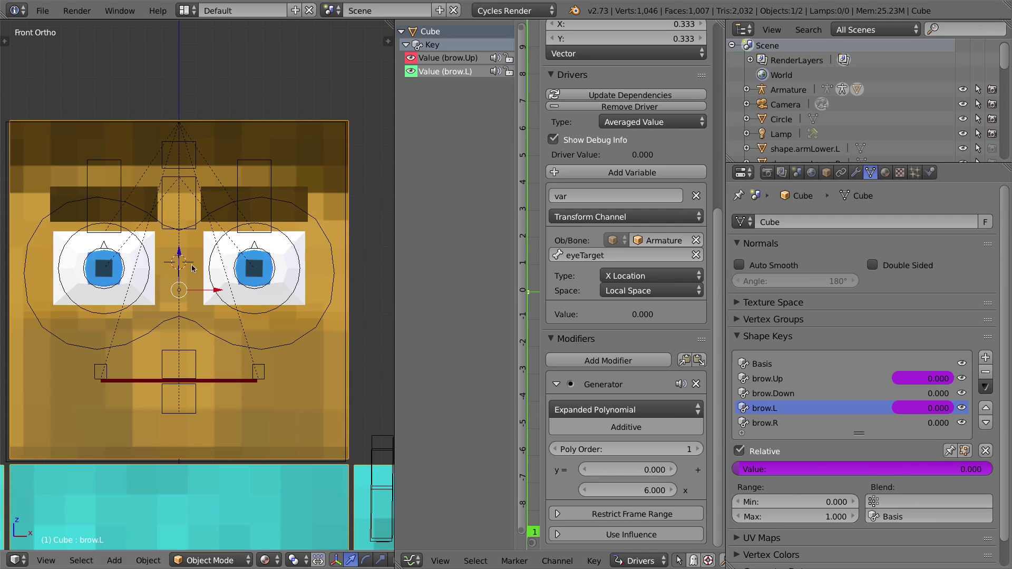
Test the brow.L response by shifting the eyeTarget bone along its X axis, and reset the bone's location
right_click(314, 222)
drag(219, 349, 254, 335)
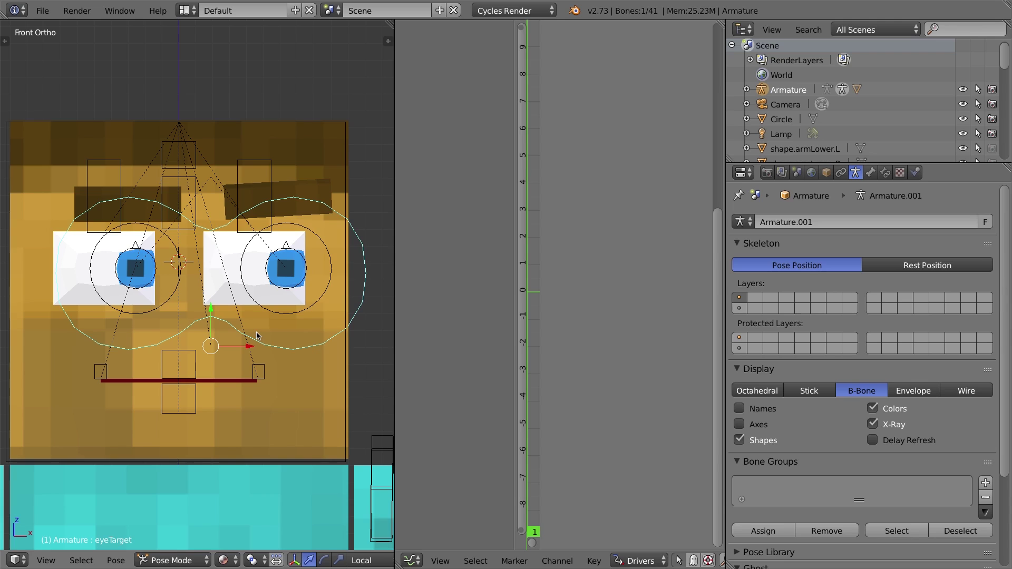
key(alt+g)
Select the head and set the brow.L driver's Generator x coefficient to 7
right_click(334, 173)
click(637, 486)
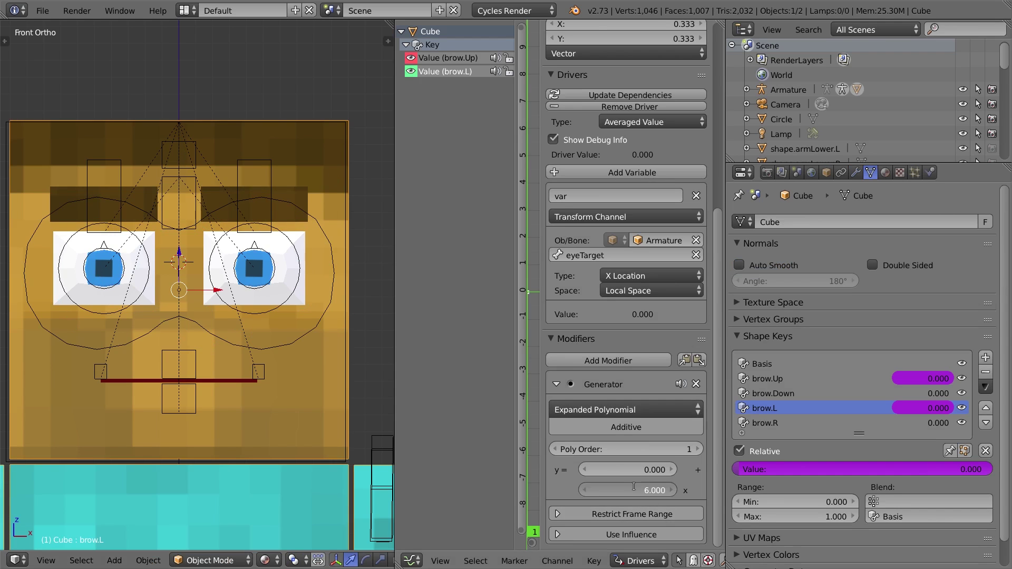
text(7)
key(Return)
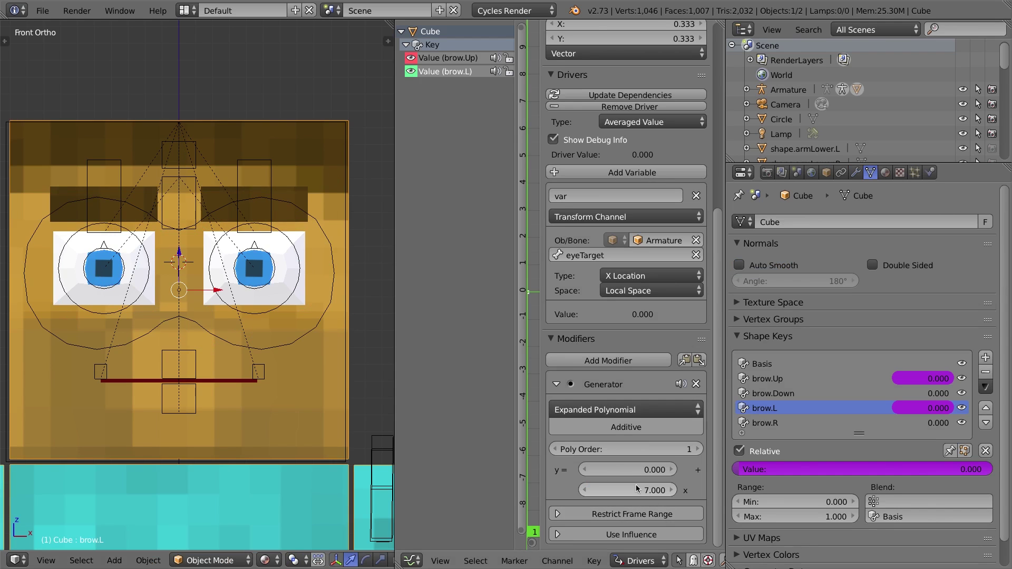
Check the stronger brow.L tilt by shifting the eyeTarget bone along its X axis, and clear its location
right_click(191, 322)
drag(216, 349, 243, 338)
key(alt+g)
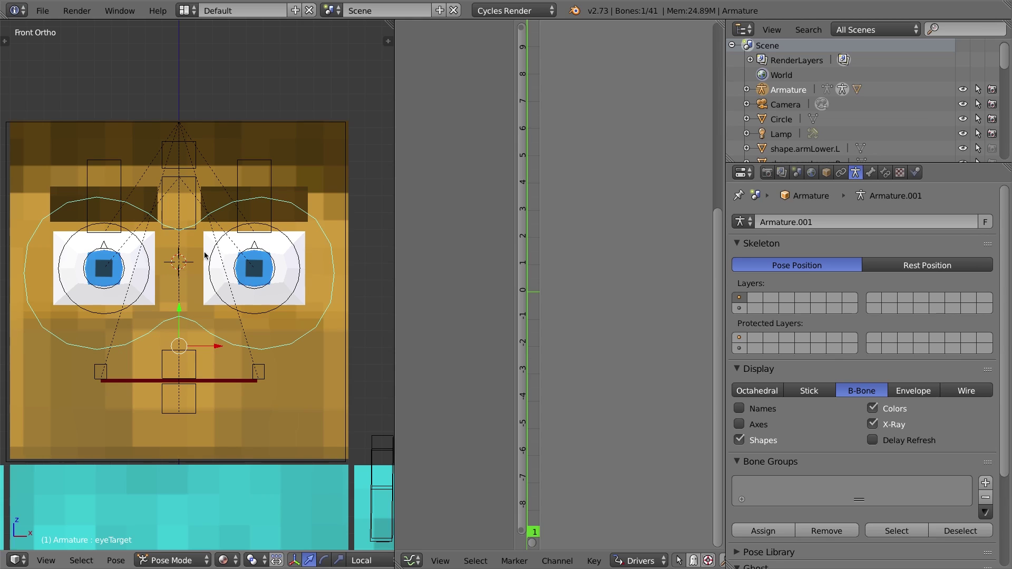
Copy the driver of the head's brow.L shape key and paste it onto the brow.R value
right_click(315, 157)
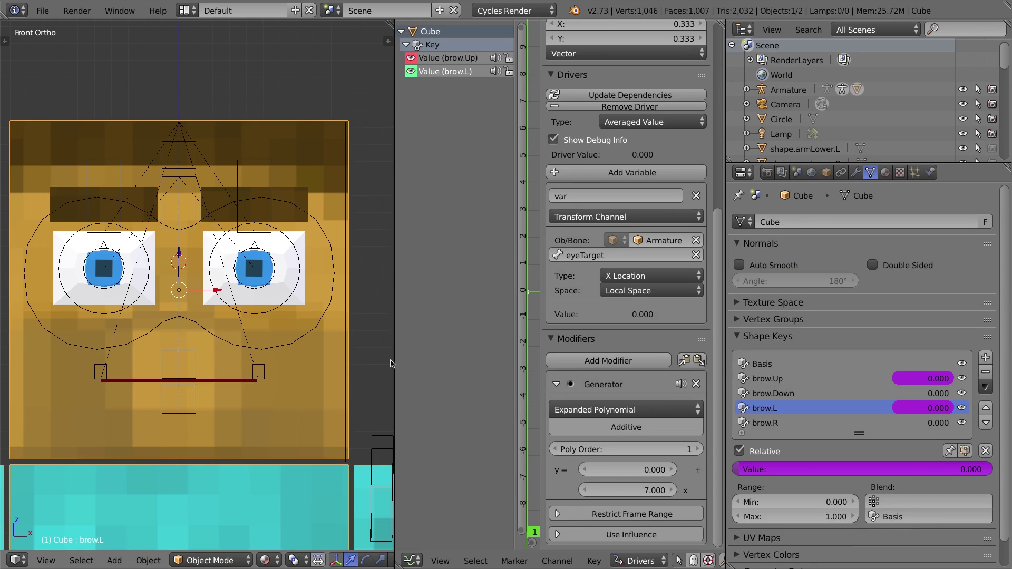
right_click(943, 409)
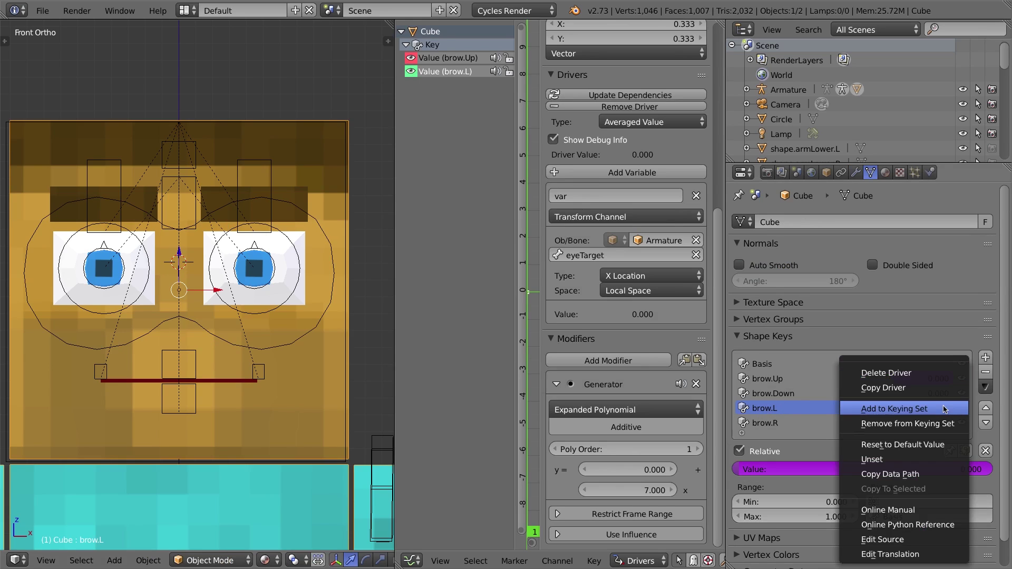
click(908, 390)
click(935, 423)
click(871, 432)
click(783, 425)
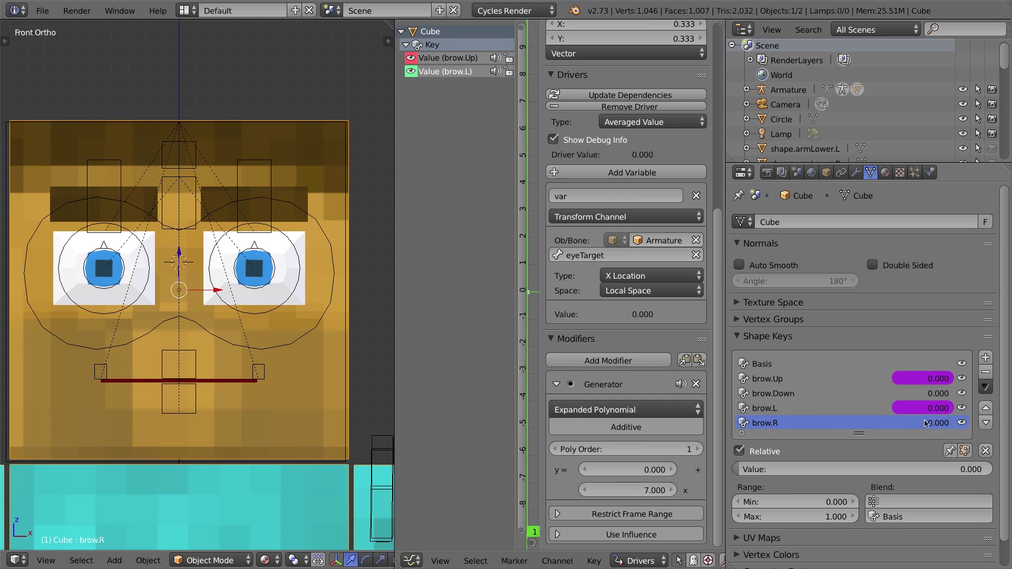
right_click(944, 425)
click(908, 387)
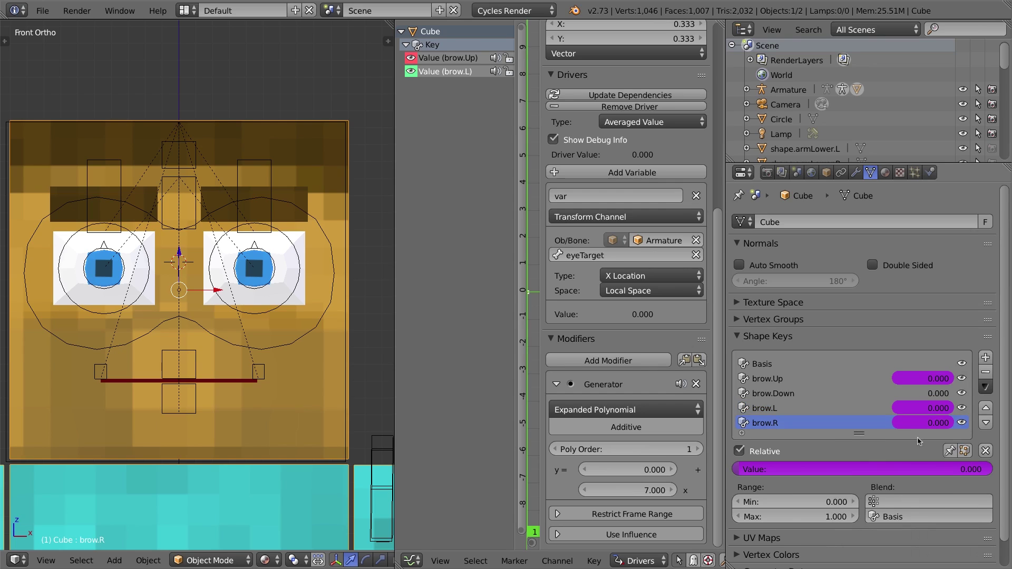
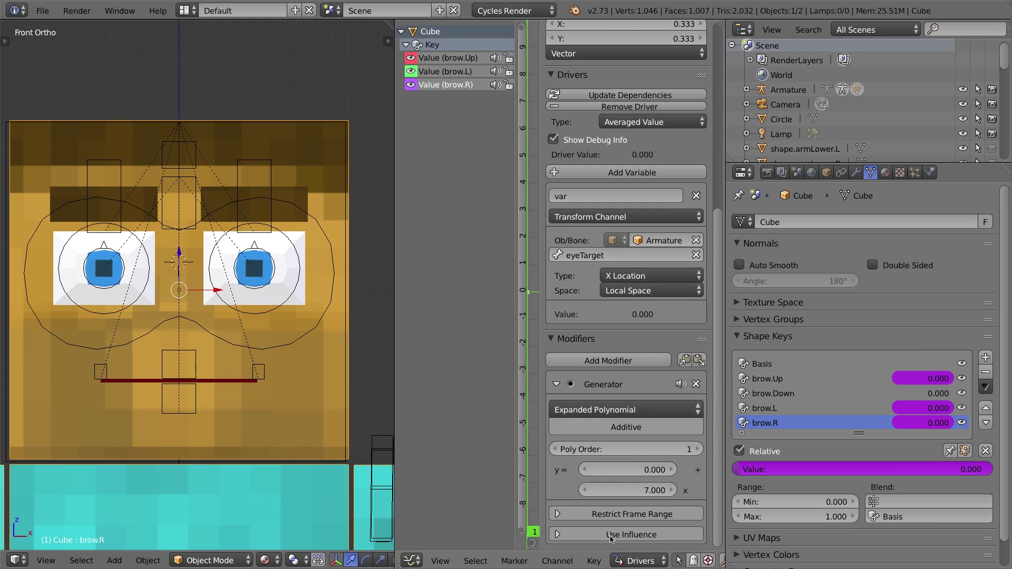
Set the Generator x coefficient of the brow.R driver to -7
click(639, 495)
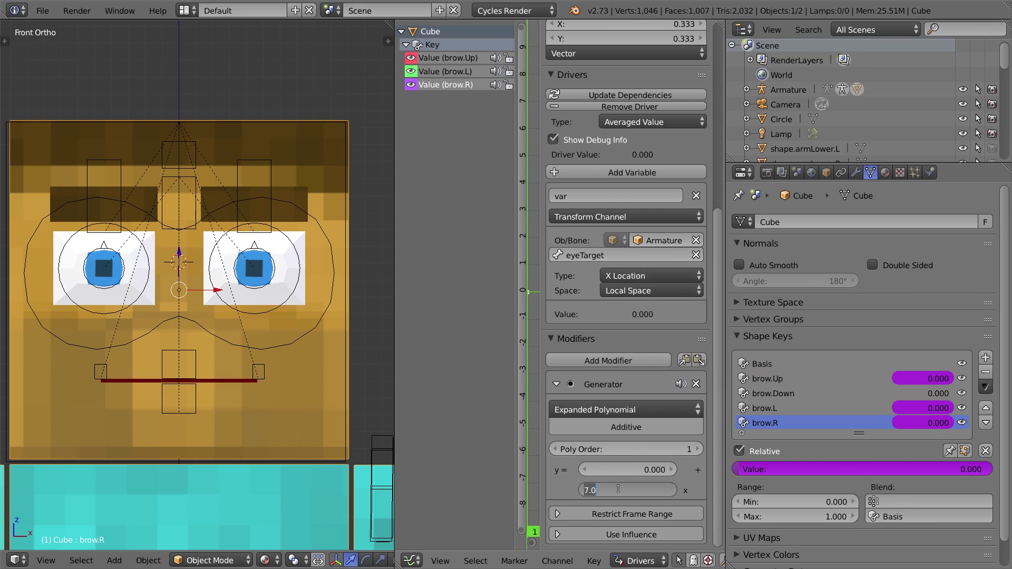
key(Home)
text(-)
key(Return)
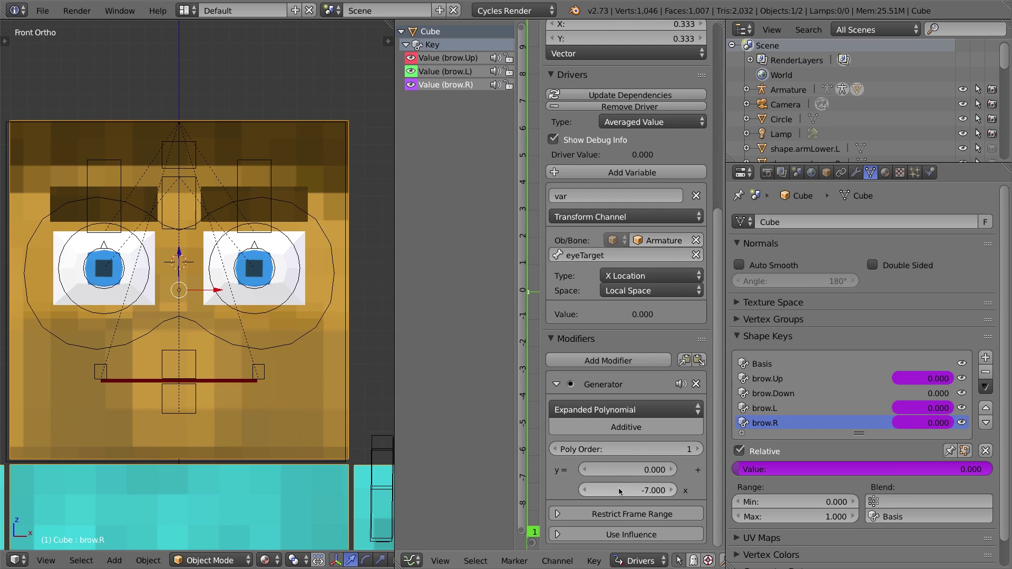
Try moving the eyeTarget bone freely to check both eyebrows' motion, and cancel the move
right_click(163, 225)
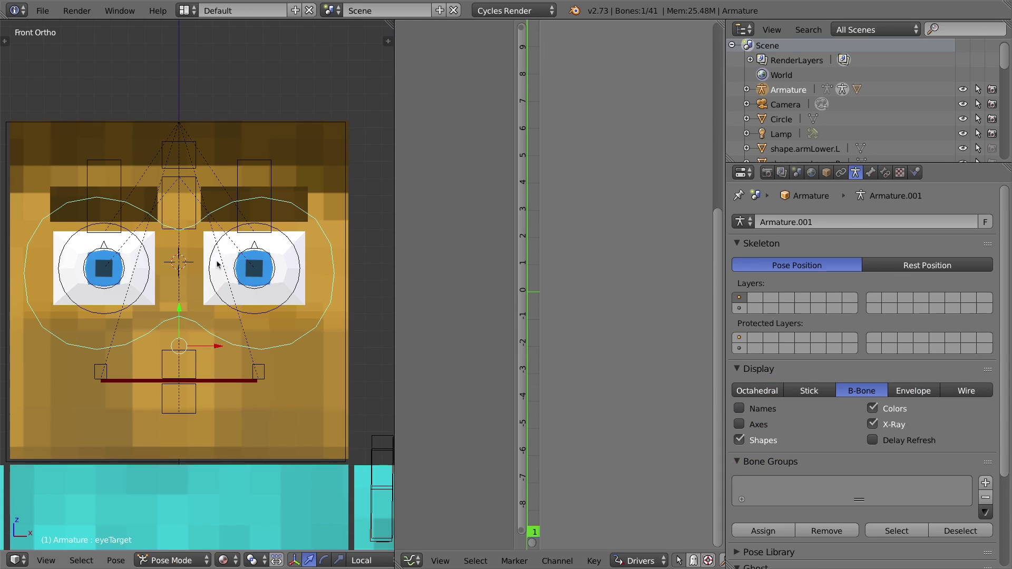
key(g)
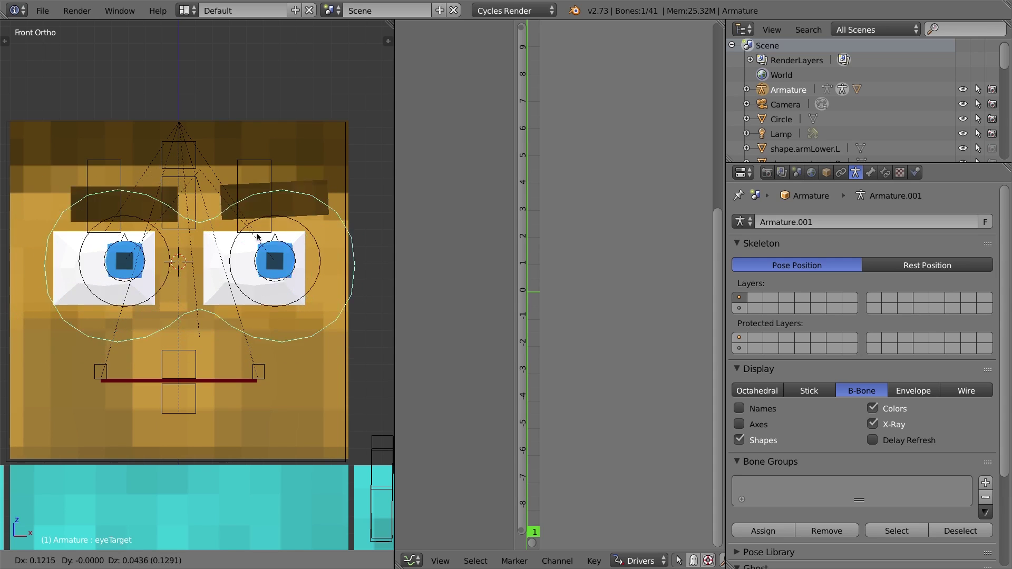
right_click(242, 238)
Add a driver to the head's brow.Down shape key value and change its type to Averaged Value
right_click(254, 147)
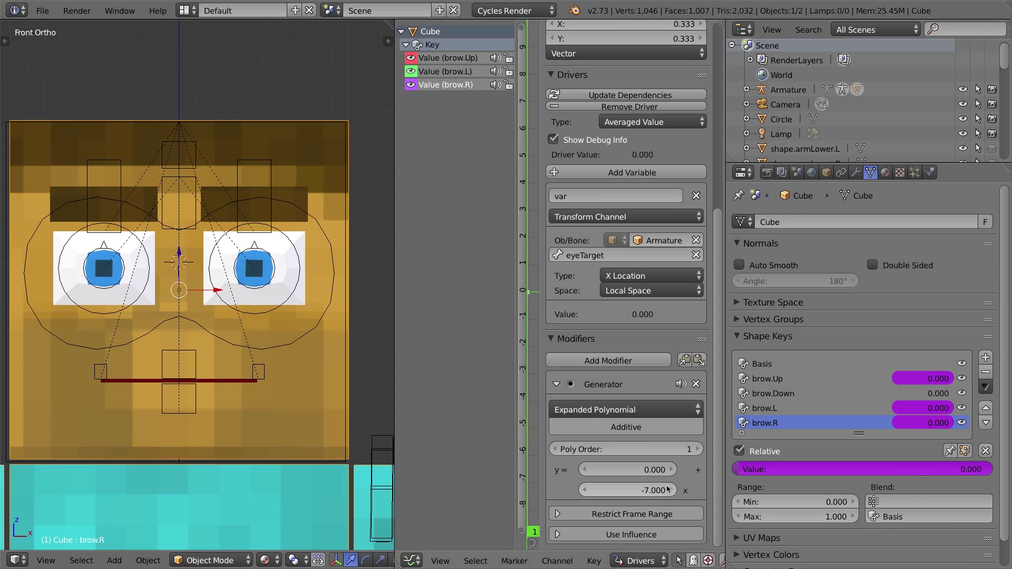
right_click(920, 393)
click(904, 372)
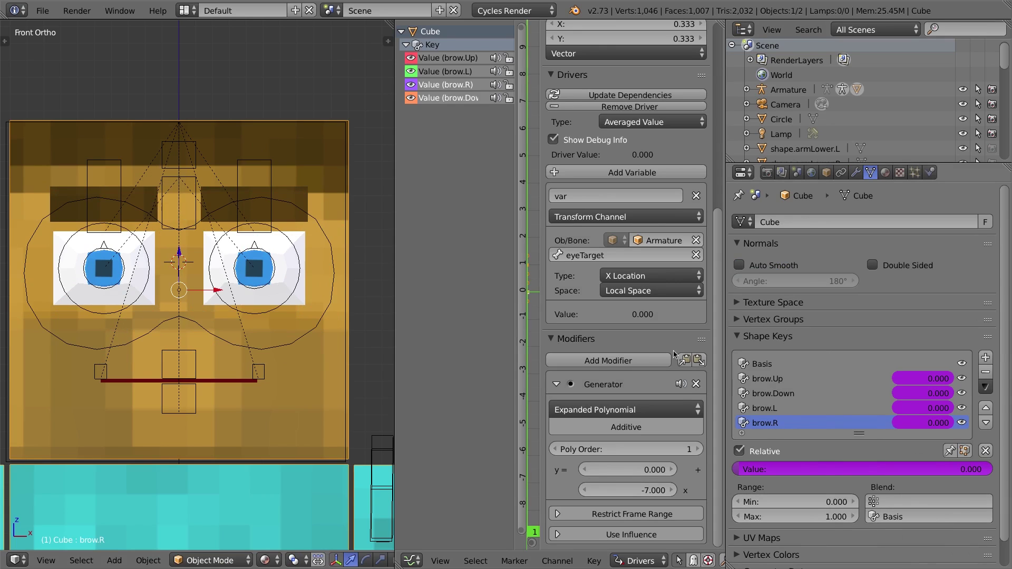
click(455, 98)
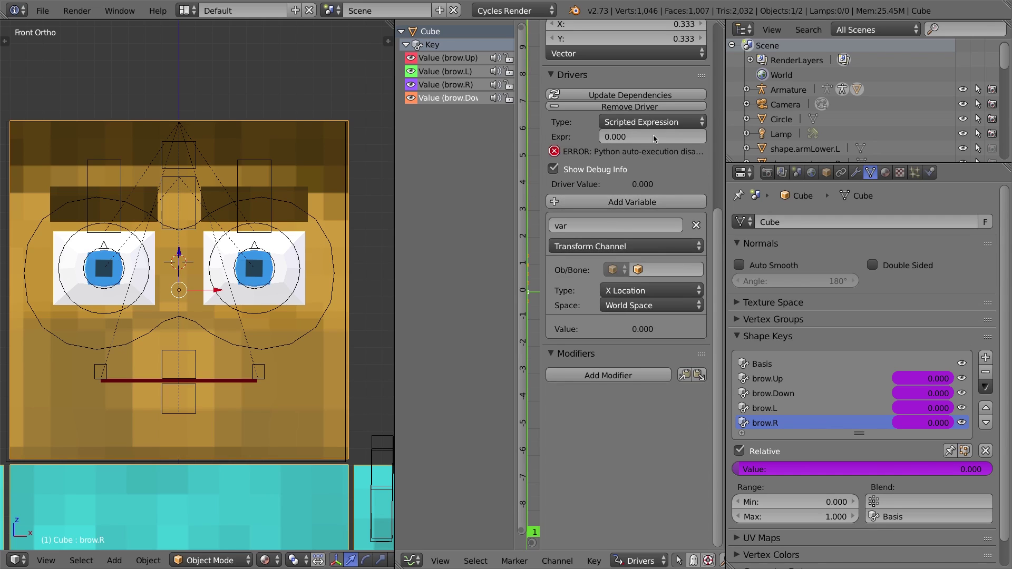
click(630, 122)
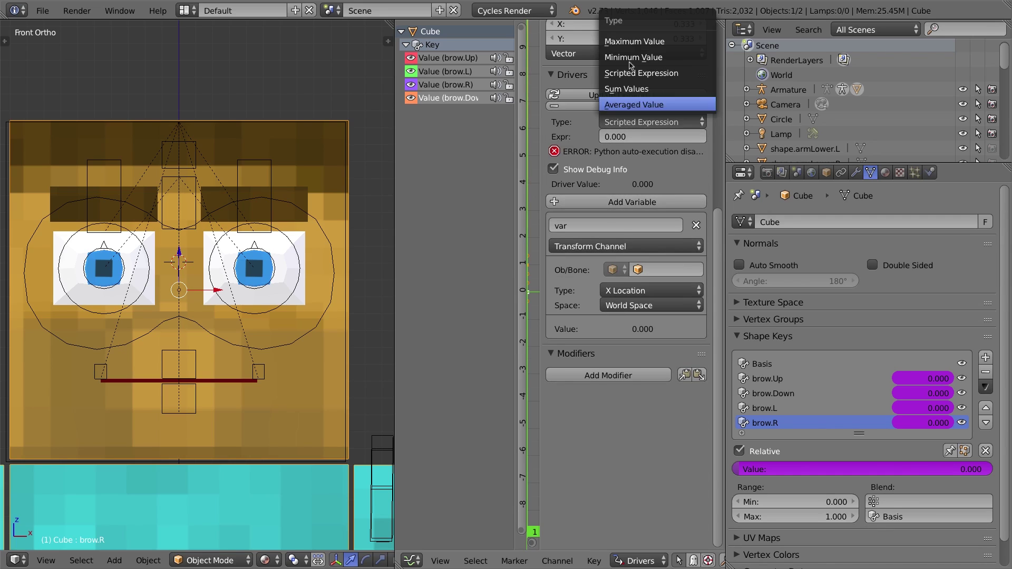
click(633, 104)
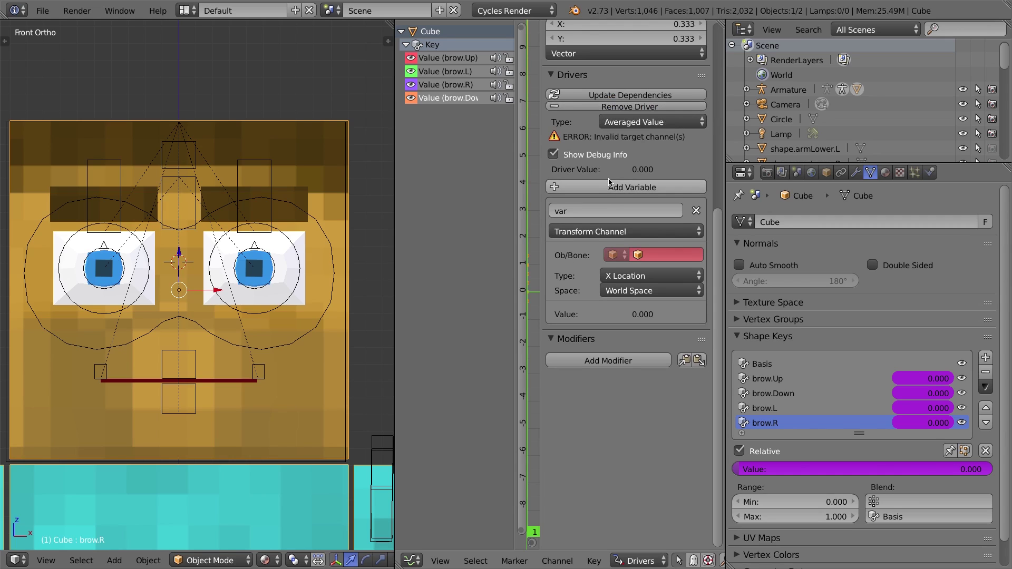
Set the target object of the brow.Down driver variable to Armature
click(649, 256)
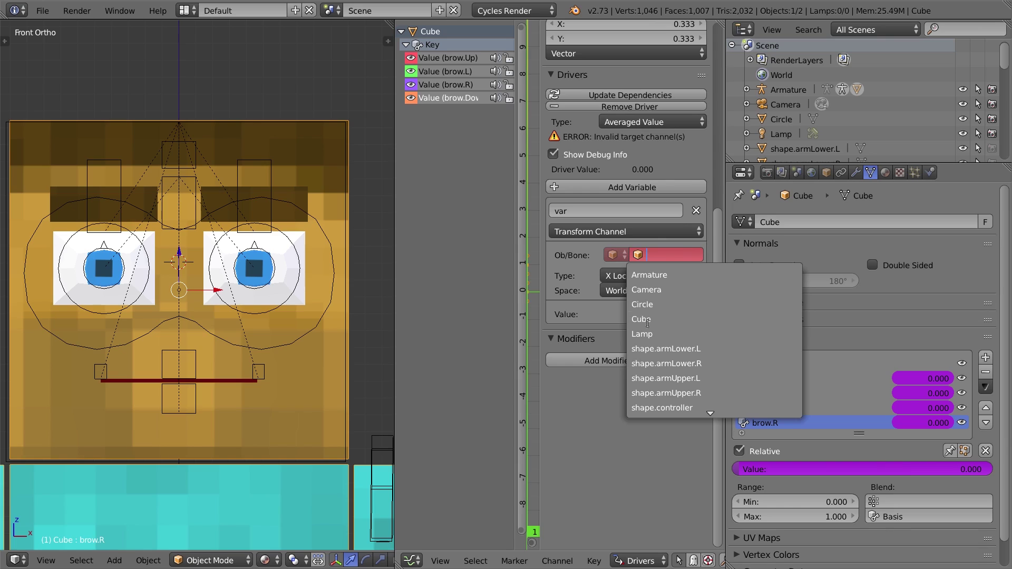
text(fac)
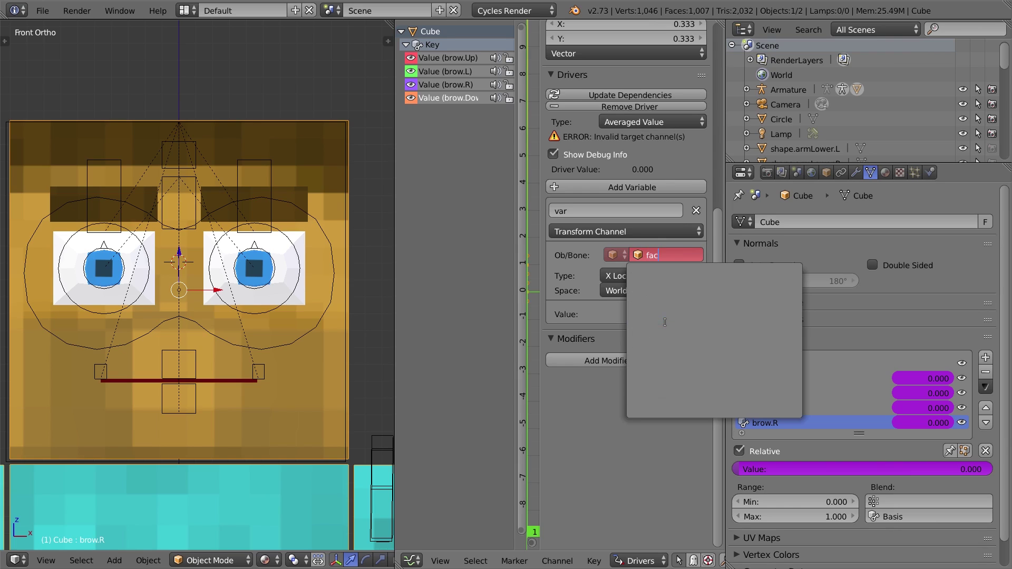
key(BackSpace)
key(BackSpace)
key(BackSpace)
text(arm)
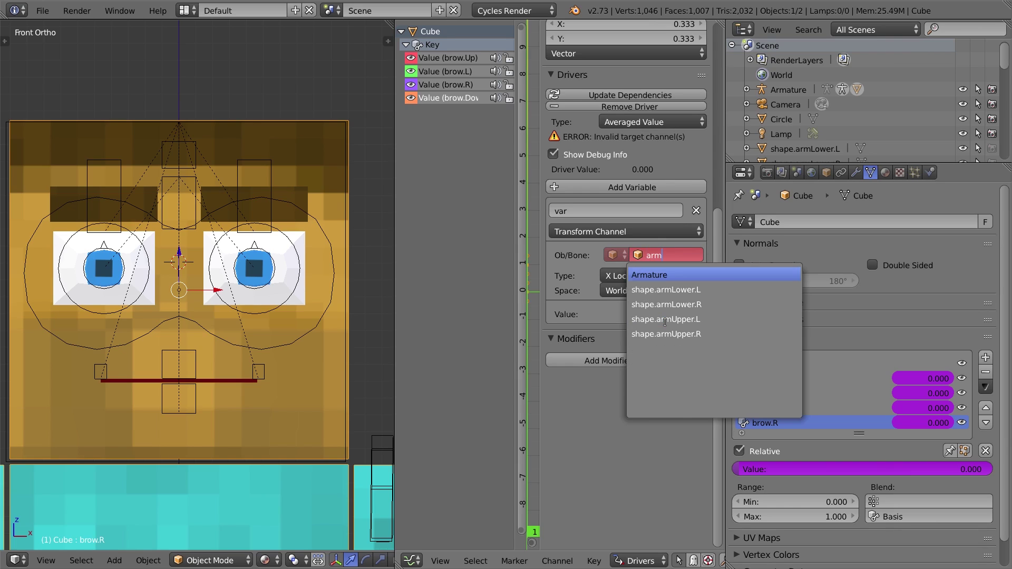
key(Return)
Set the target bone of the brow.Down driver variable to face-brows
click(583, 264)
text(fa)
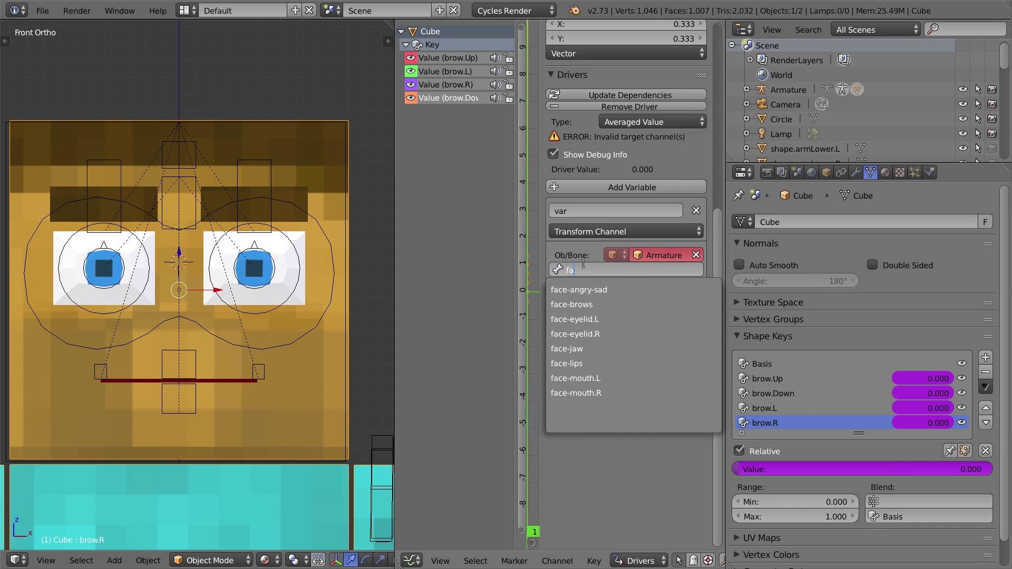
text(ce)
key(Down)
key(Down)
key(Return)
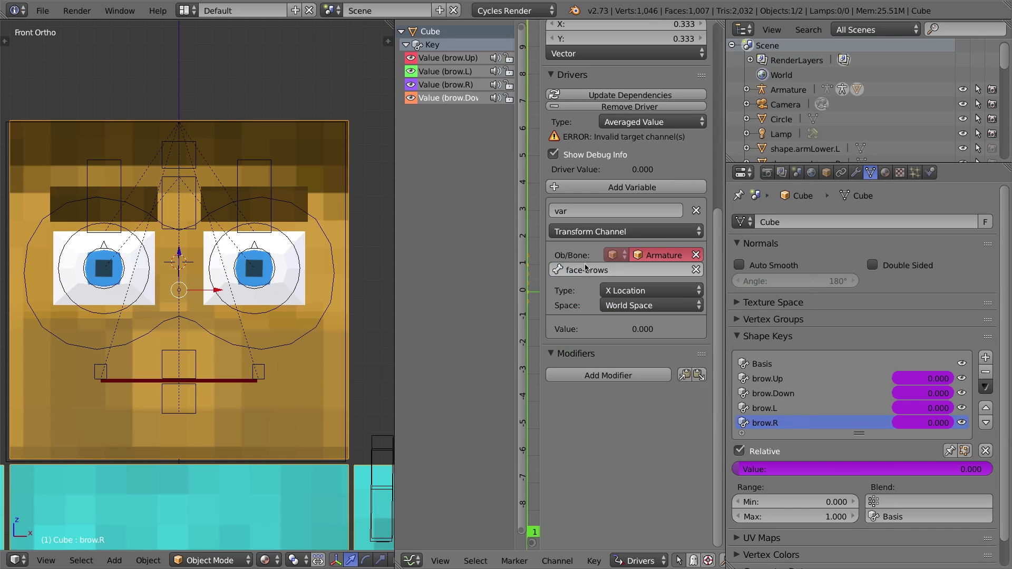
Set the brow.Down driver variable to Y Location in Local Space and update the driver's dependencies
right_click(194, 184)
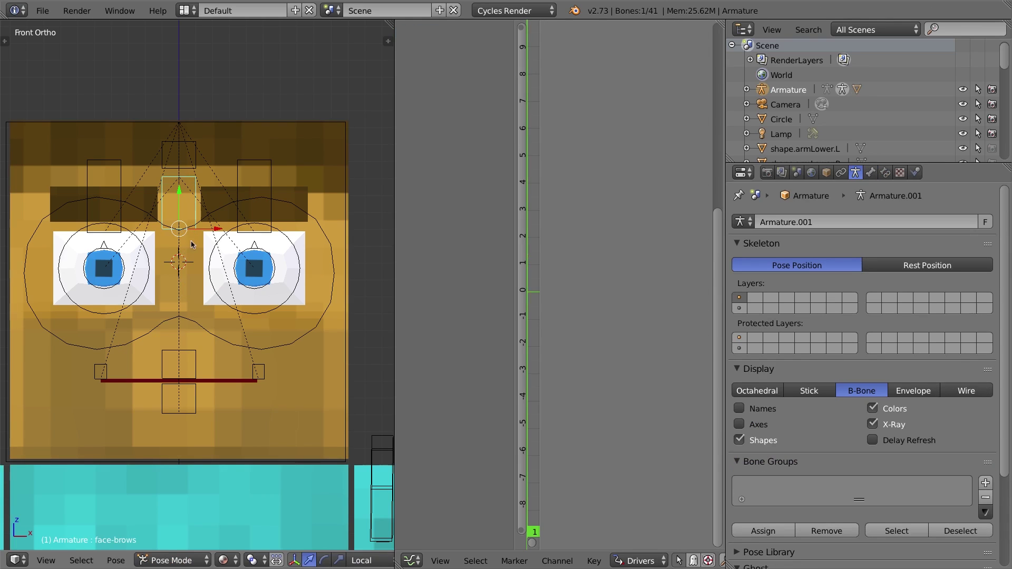
right_click(303, 157)
click(650, 291)
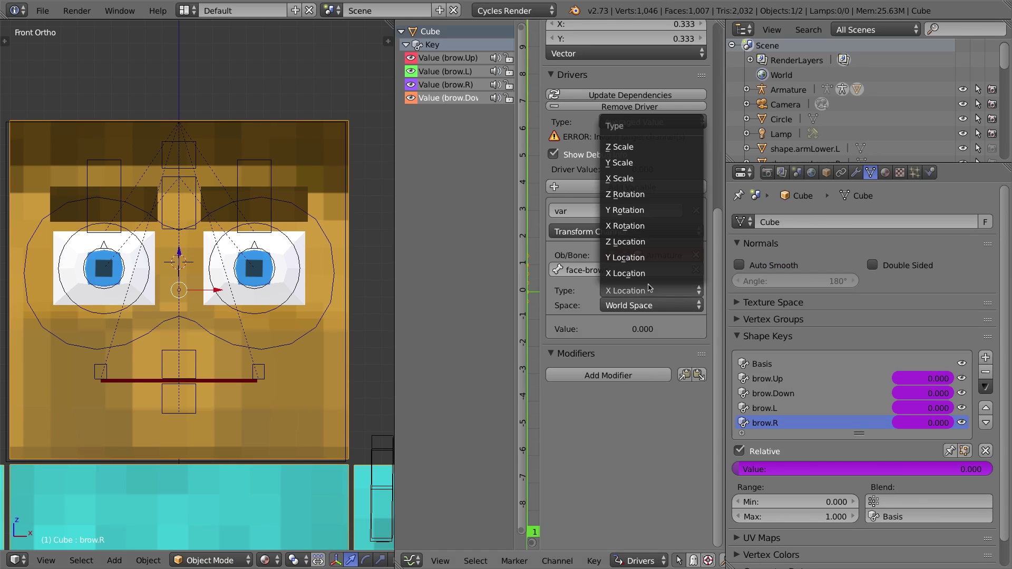
click(646, 257)
click(638, 303)
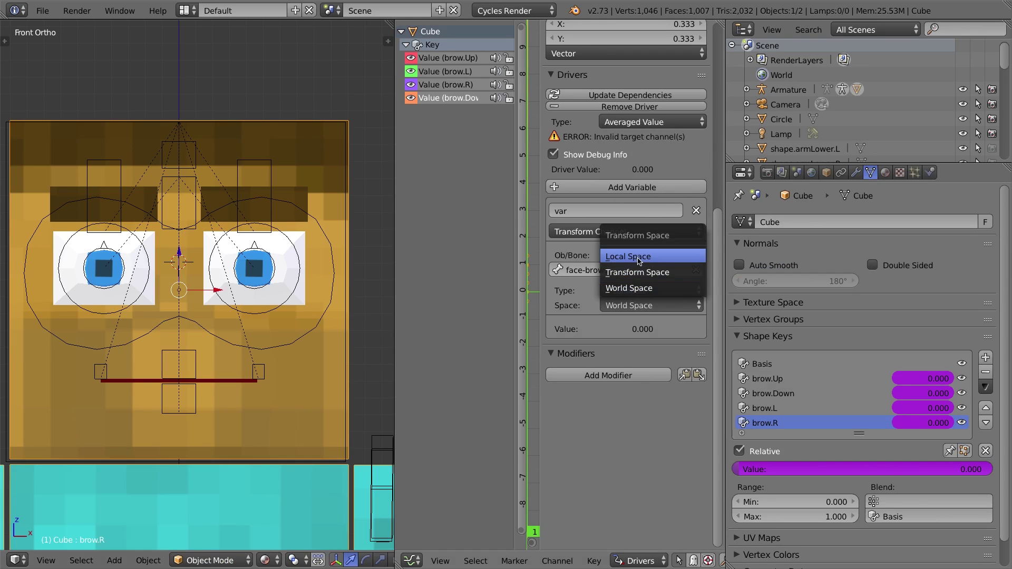
click(640, 271)
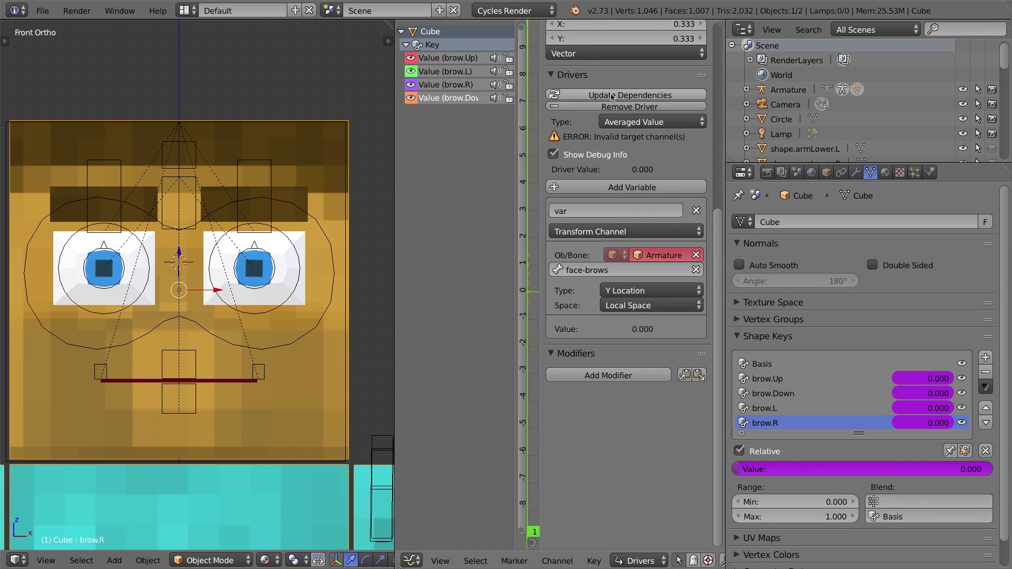
click(631, 95)
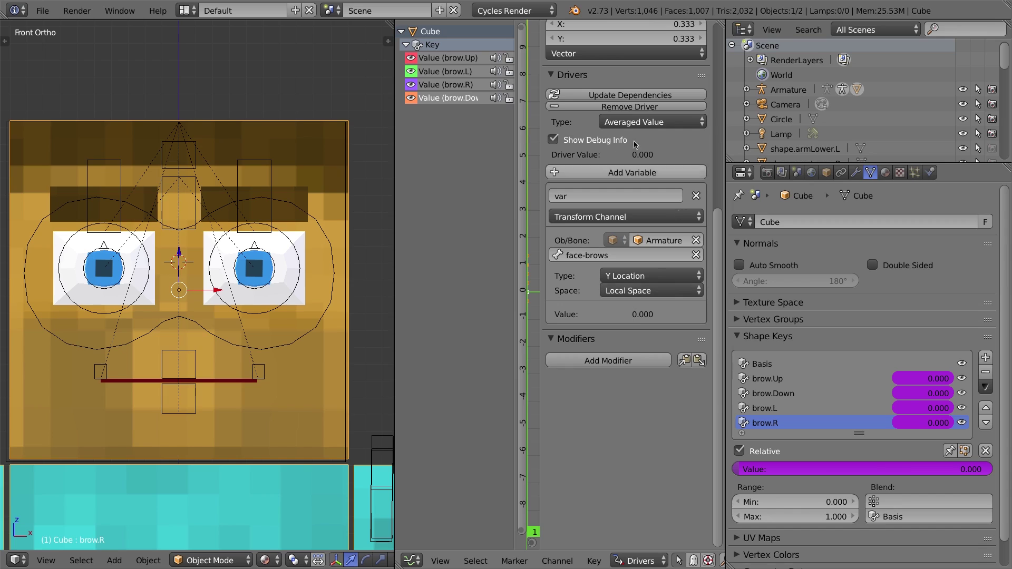
Add a Generator modifier to the brow.Down driver and set its x coefficient to -5
click(616, 362)
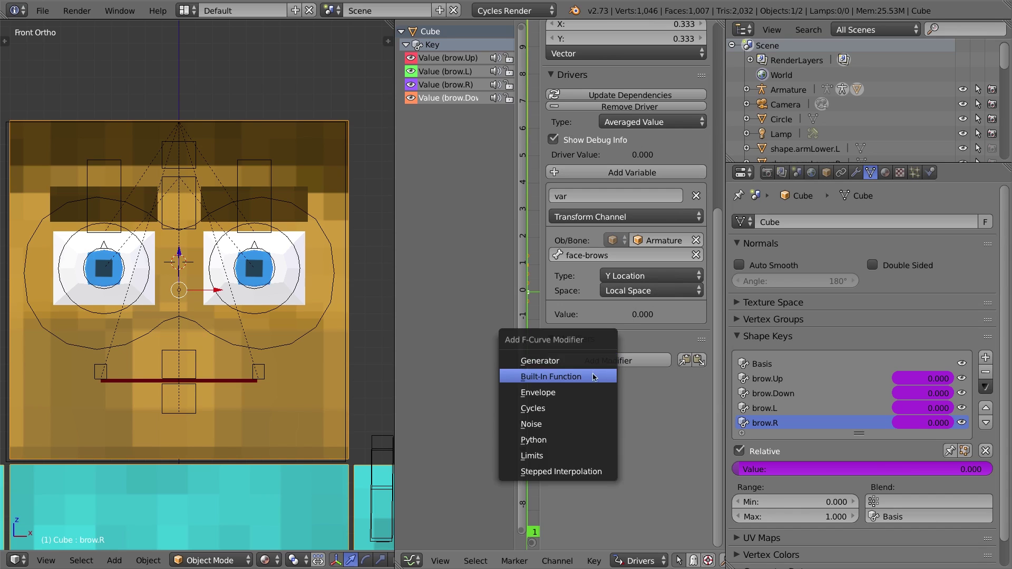
click(581, 361)
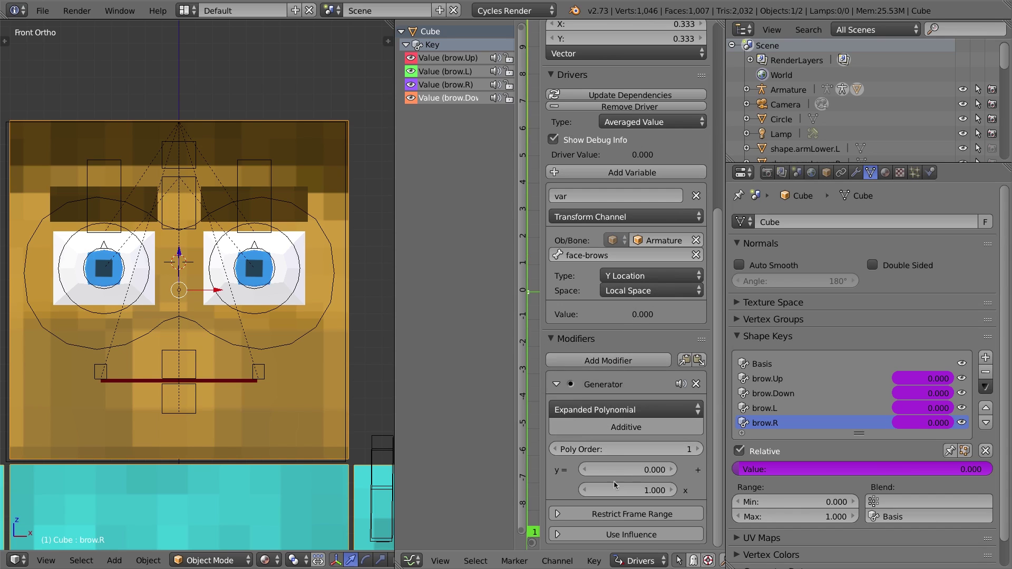
click(651, 488)
text(-5)
key(Return)
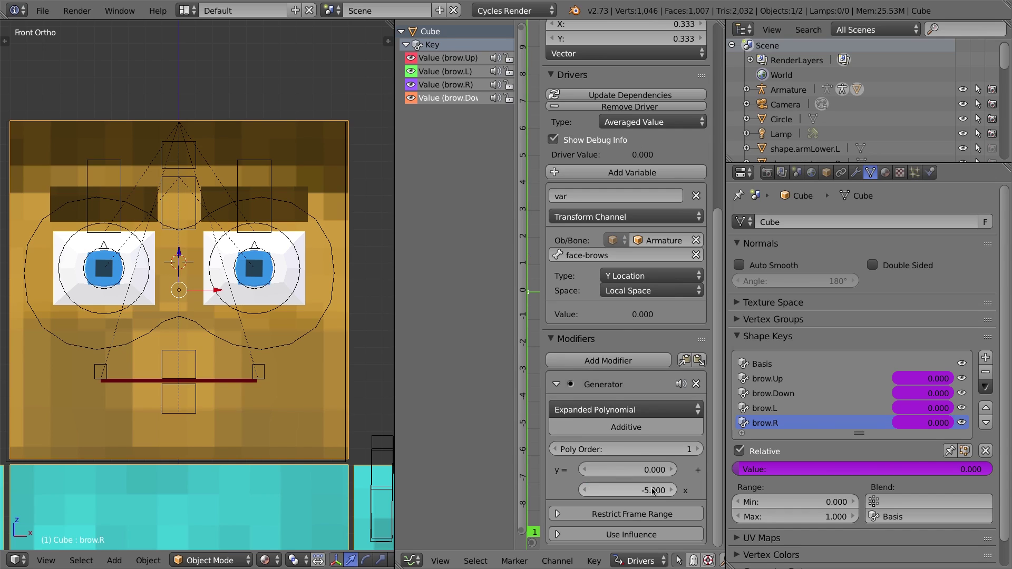
Try moving the face-brows bone freely to check the eyebrows' motion, and cancel the move
right_click(189, 193)
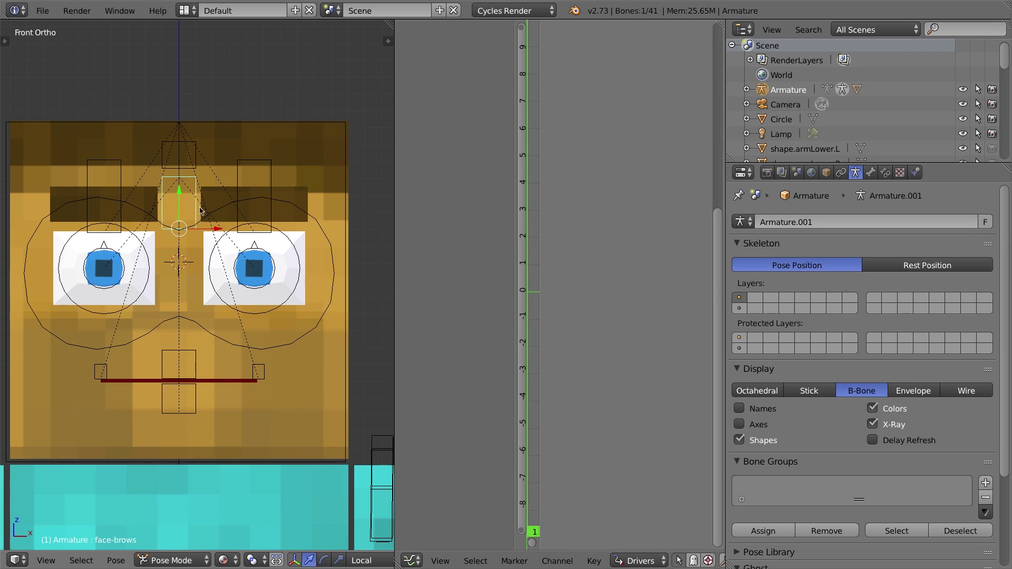
key(g)
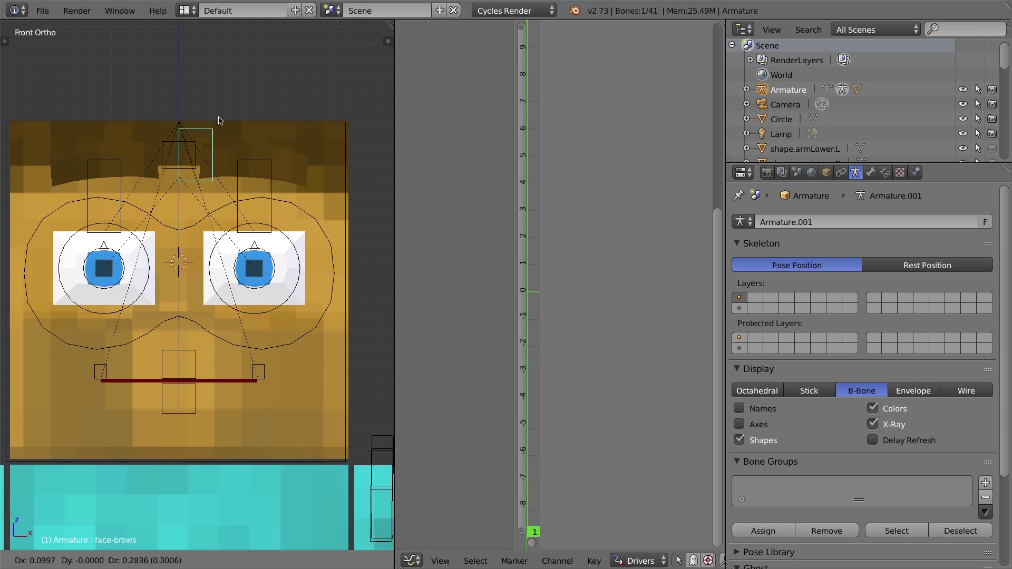
right_click(229, 142)
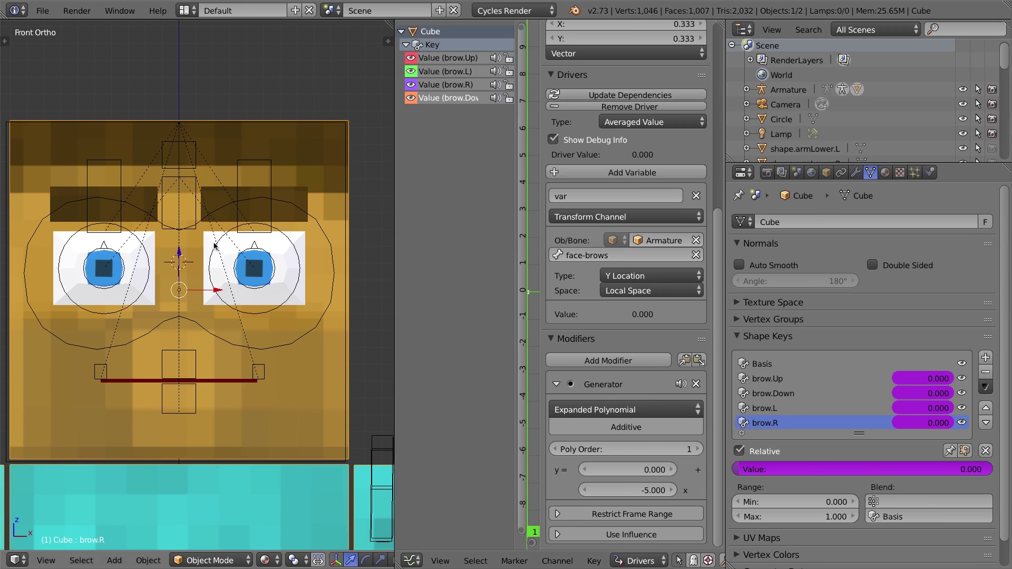
Lower the face-brows bone vertically to check the brow.Down motion, and clear the bone's location
right_click(193, 179)
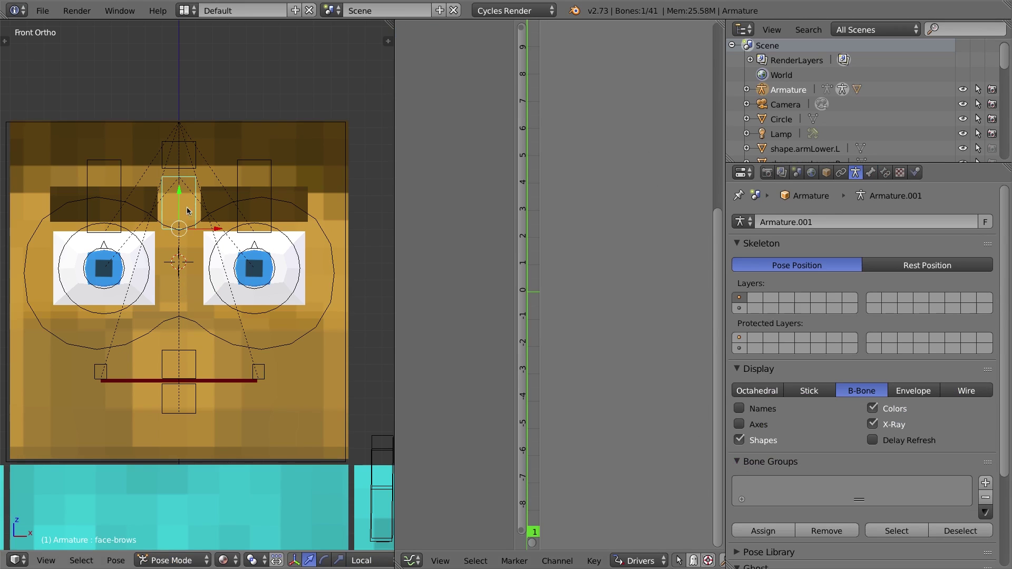
key(g)
key(z)
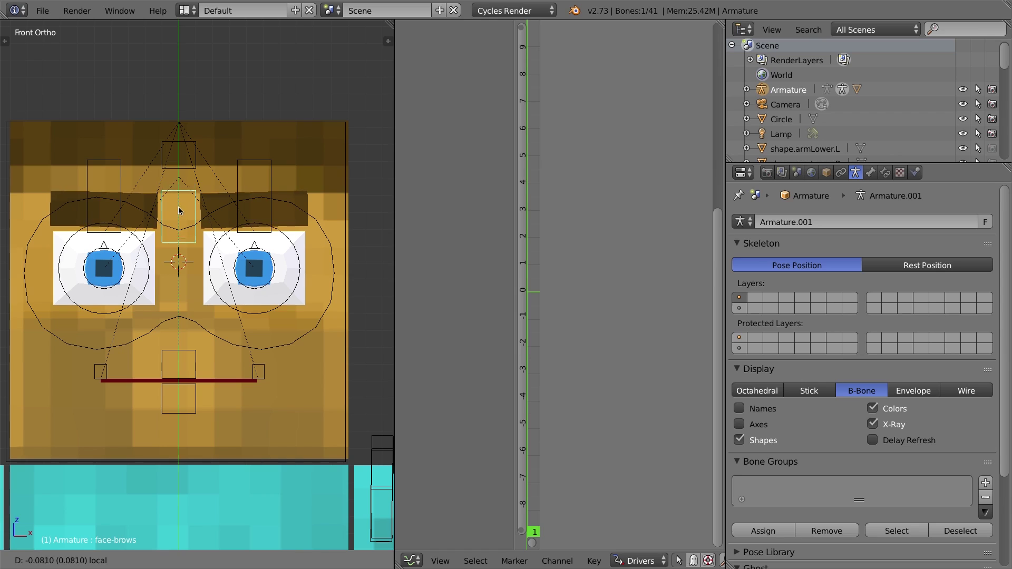
click(181, 220)
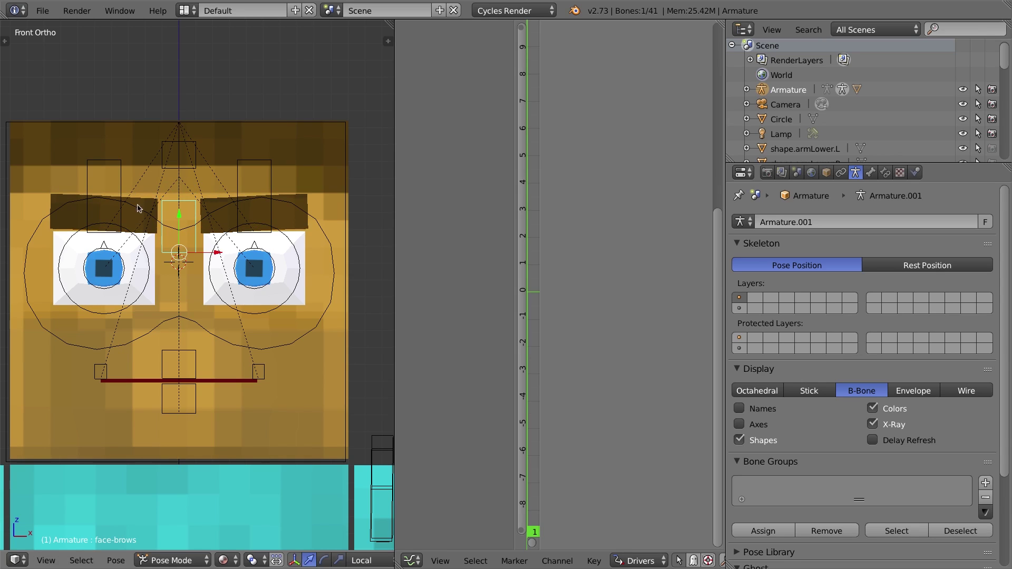
key(alt+g)
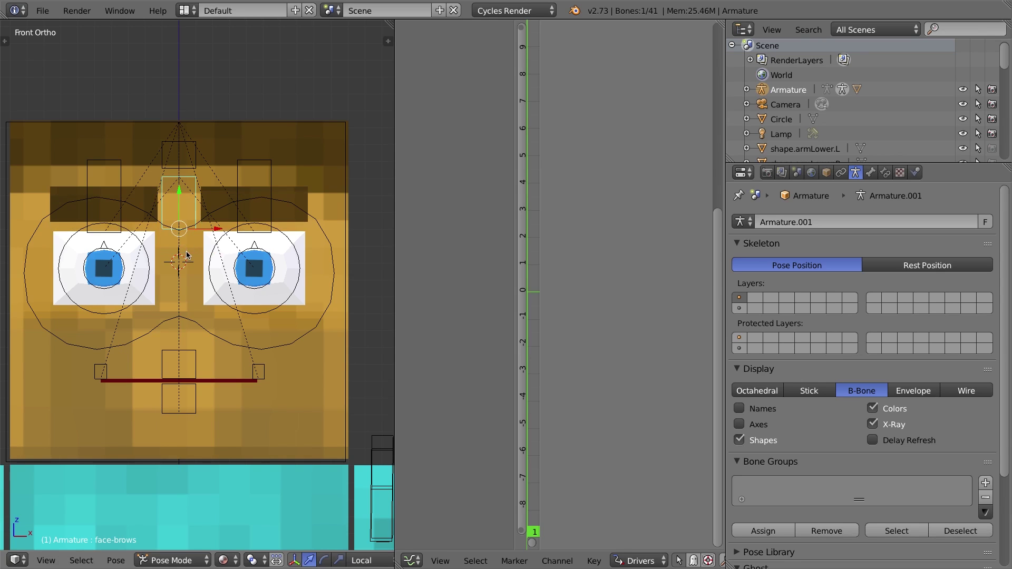
Reselect the head and set the Generator x coefficient of the brow.Down driver to -6
right_click(42, 166)
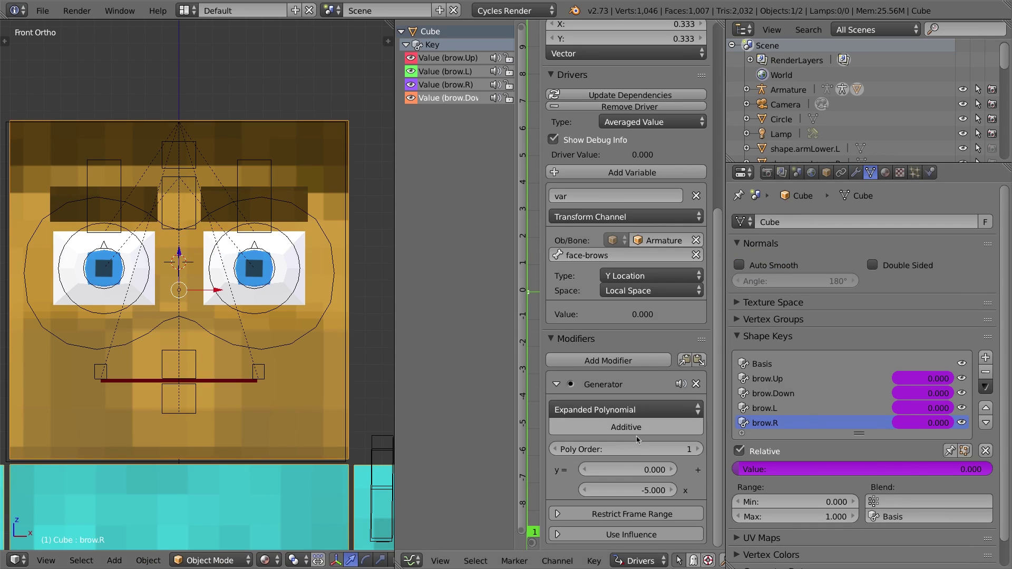
click(638, 483)
text(-6)
key(Return)
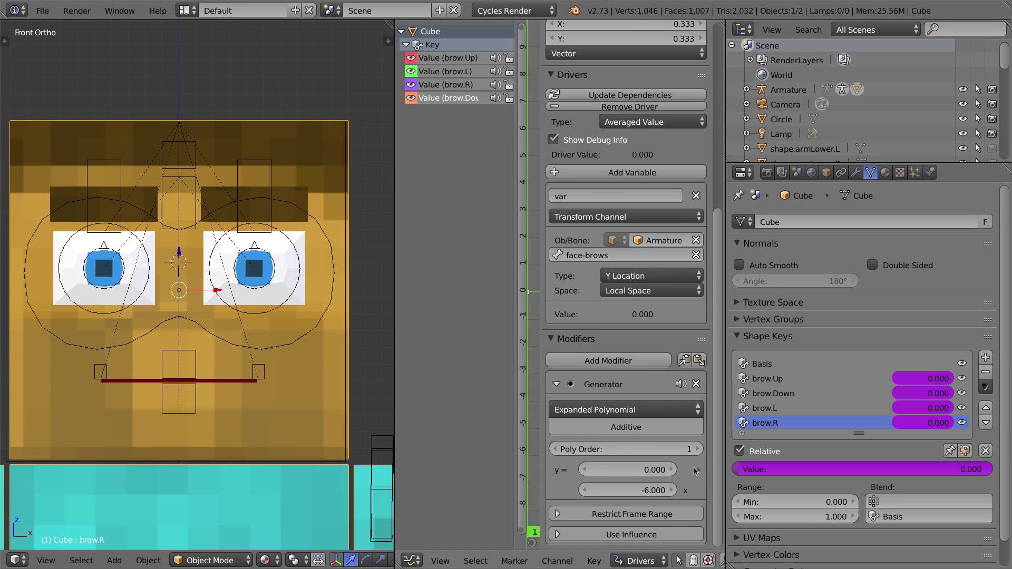
Move the face-brows bone vertically to test the -6 coefficient, and clear the bone's location
right_click(196, 181)
mouse_move(181, 191)
mouse_down()
mouse_move(185, 227)
mouse_move(182, 194)
mouse_move(186, 204)
mouse_up()
right_click(186, 203)
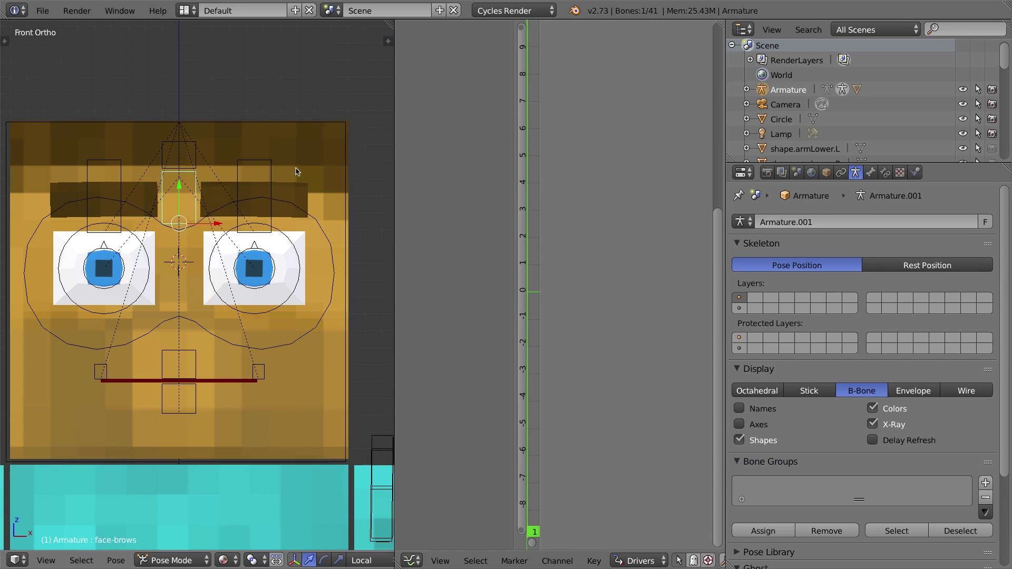
key(alt+g)
Reselect the head and set the Generator x coefficient of the brow.Down driver to -9
right_click(321, 157)
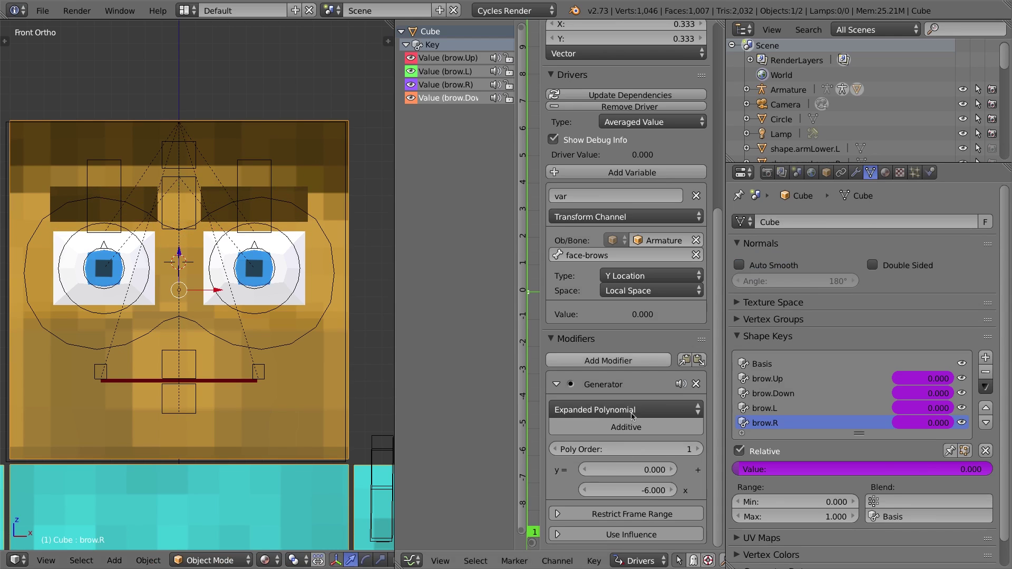
click(647, 495)
click(647, 494)
text(-9)
key(Return)
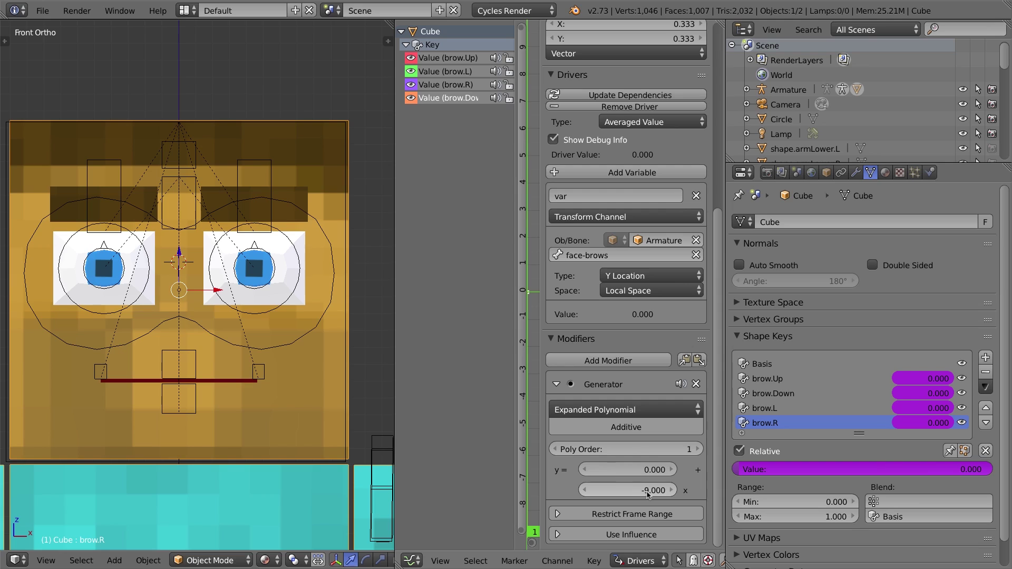
Try moving the face-brows bone along its local Y axis to test the -9 coefficient, and cancel the move
right_click(195, 183)
key(g)
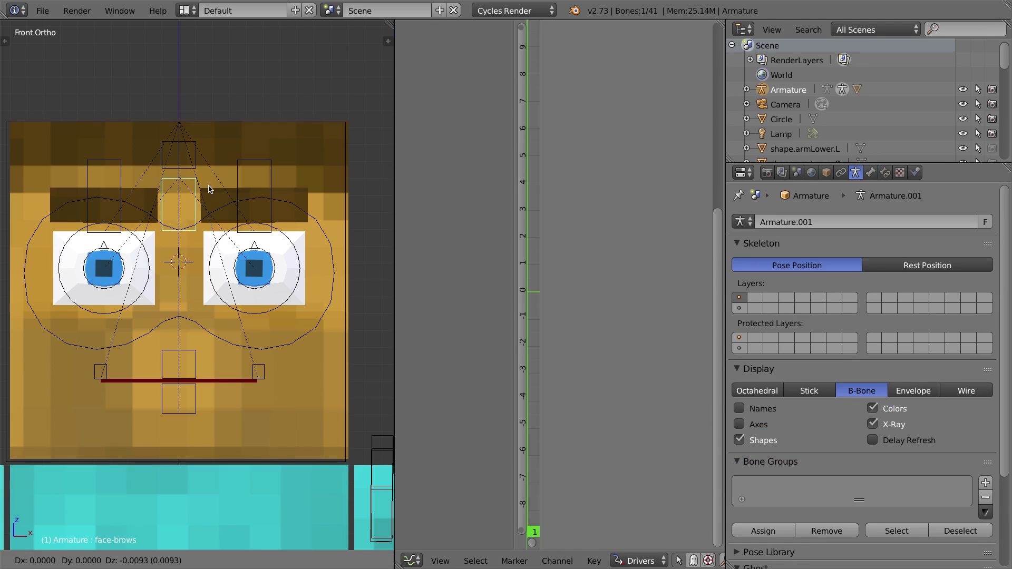
key(y)
key(y)
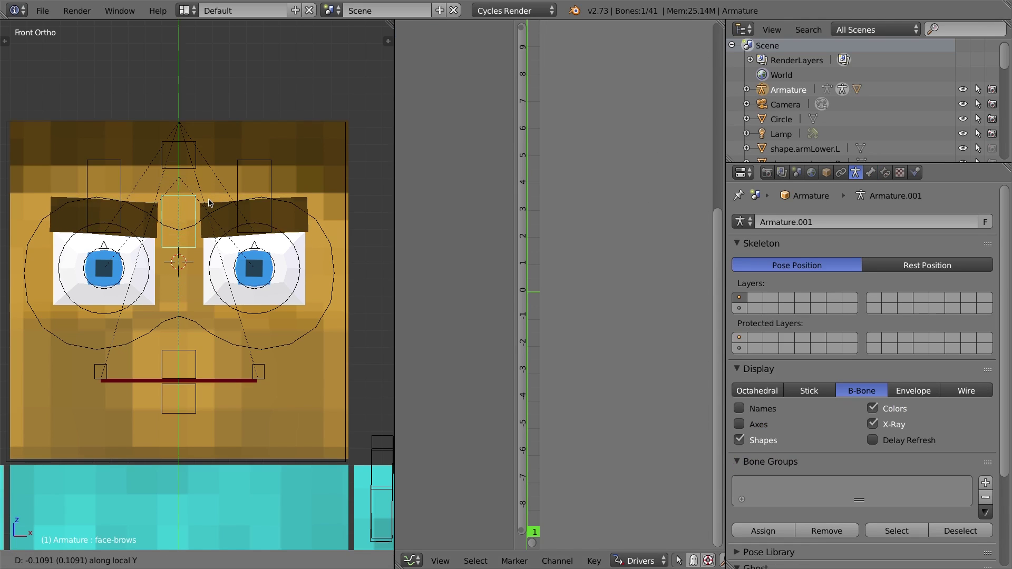
right_click(209, 197)
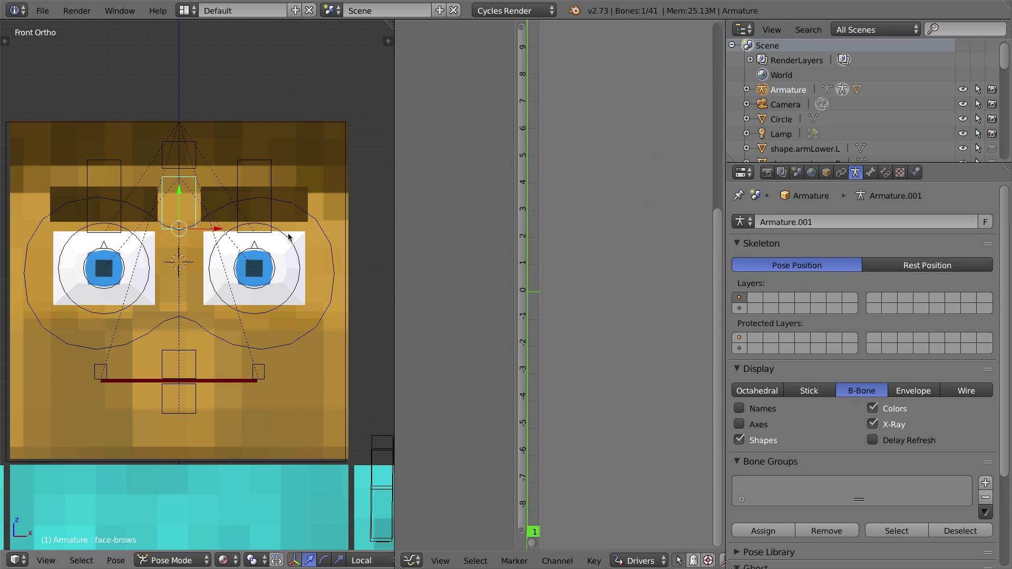
Add two new shape keys to the head and name them eyeLid.L and eyeLid.R
right_click(300, 166)
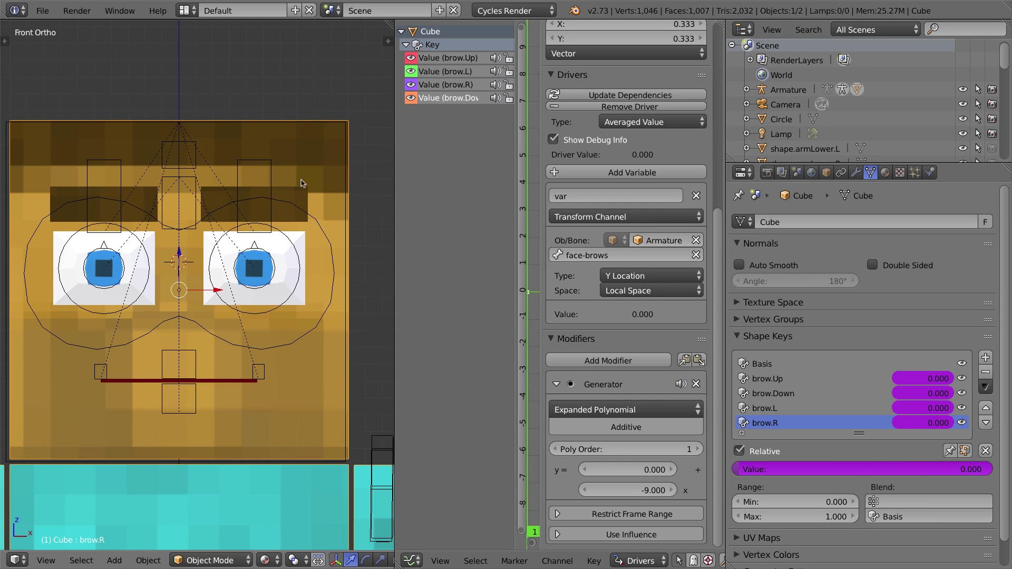
click(986, 358)
double_click(761, 425)
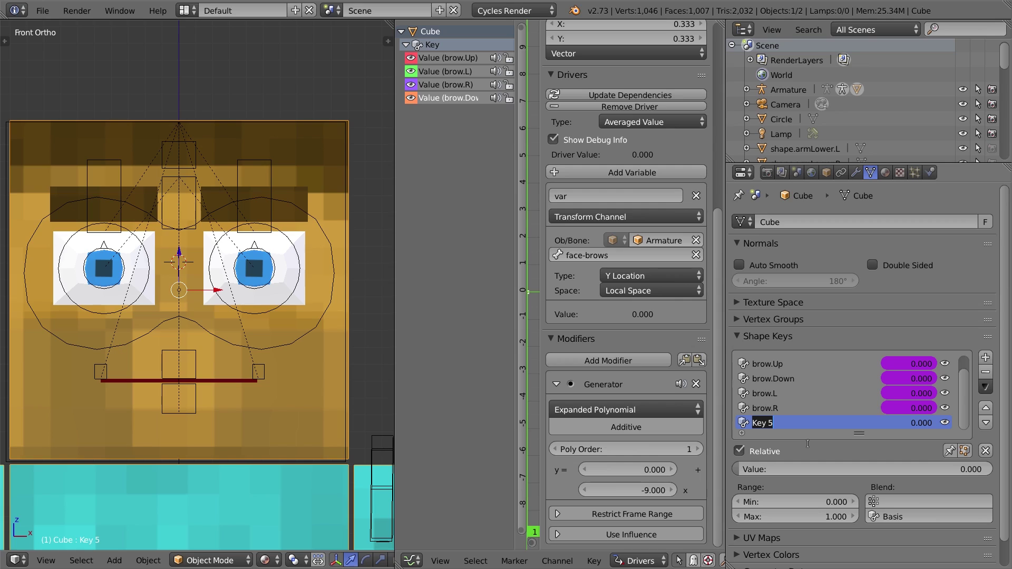
text(eyeLid.L)
key(Return)
click(985, 357)
double_click(770, 424)
text(eye)
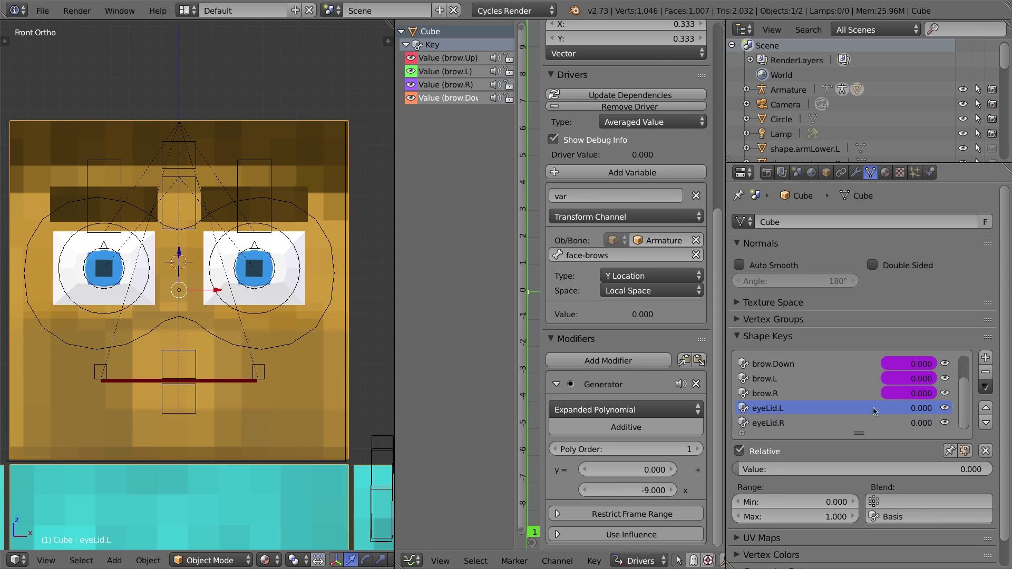
Edit the head mesh on the eyeLid.L shape key and select all geometry linked to the forehead faces above the character's left eye
key(Tab)
mouse_move(286, 156)
middle_down()
mouse_move(287, 172)
mouse_move(283, 153)
middle_up()
right_click(282, 156)
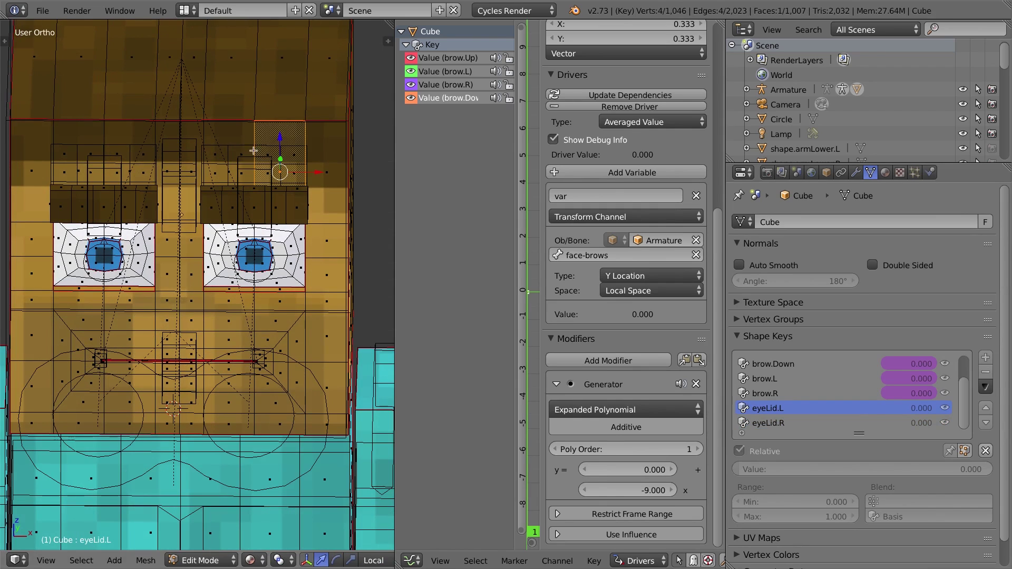
right_click(329, 148)
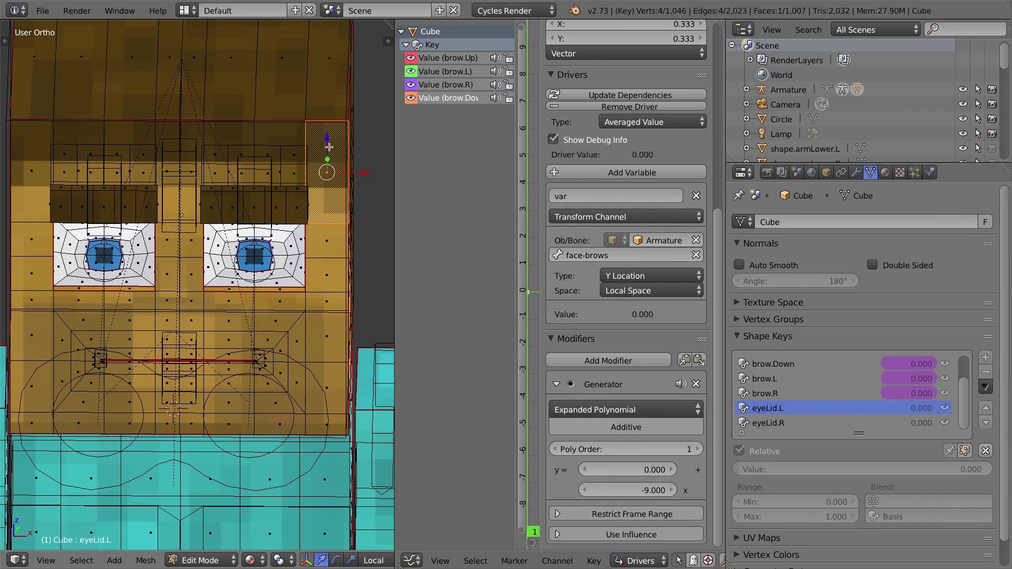
shift+right_click(273, 133)
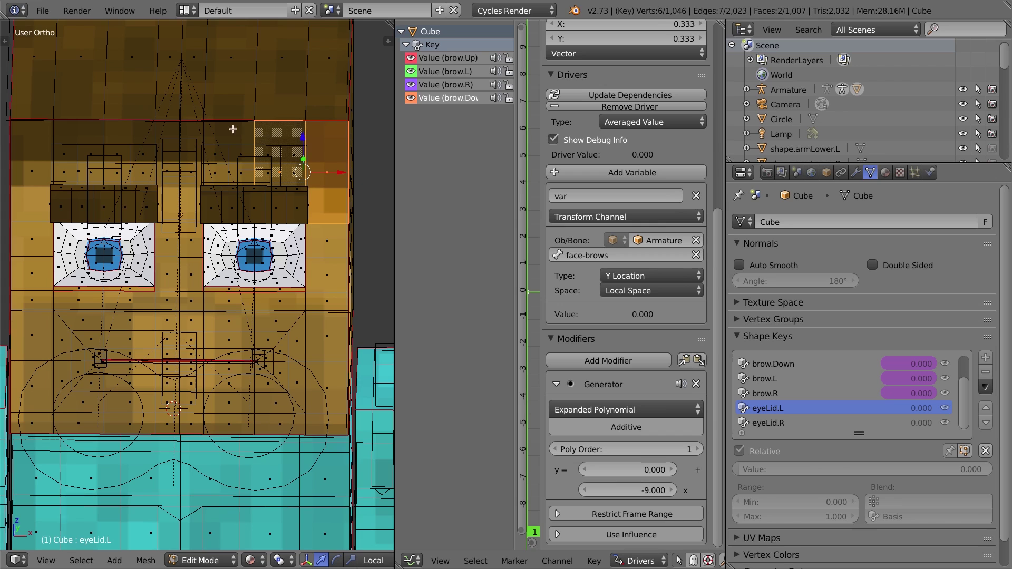
key(ctrl+l)
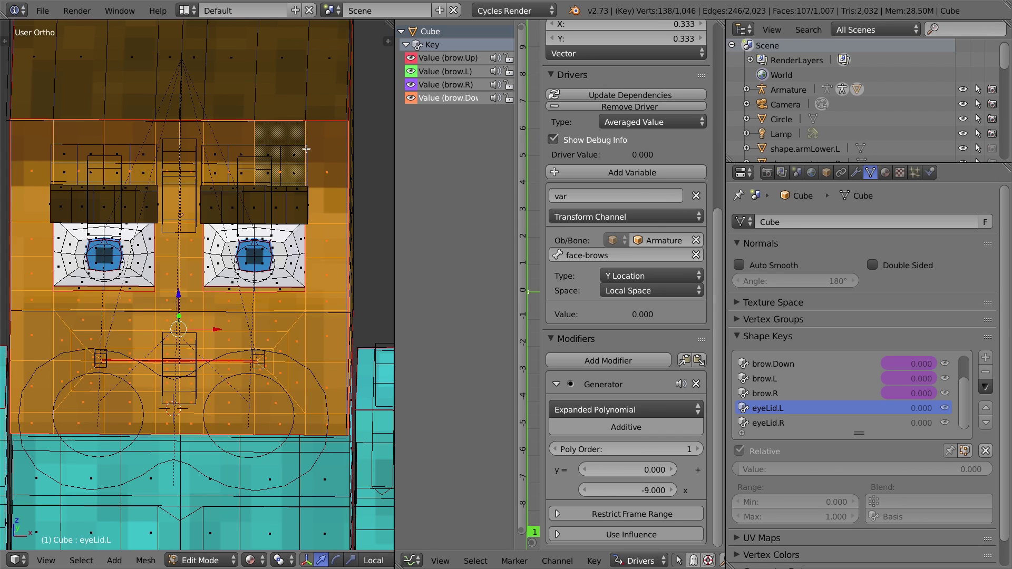
Reselect only the eyelid block above the character's left eye and move it down along its local Z axis over the eye
key(a)
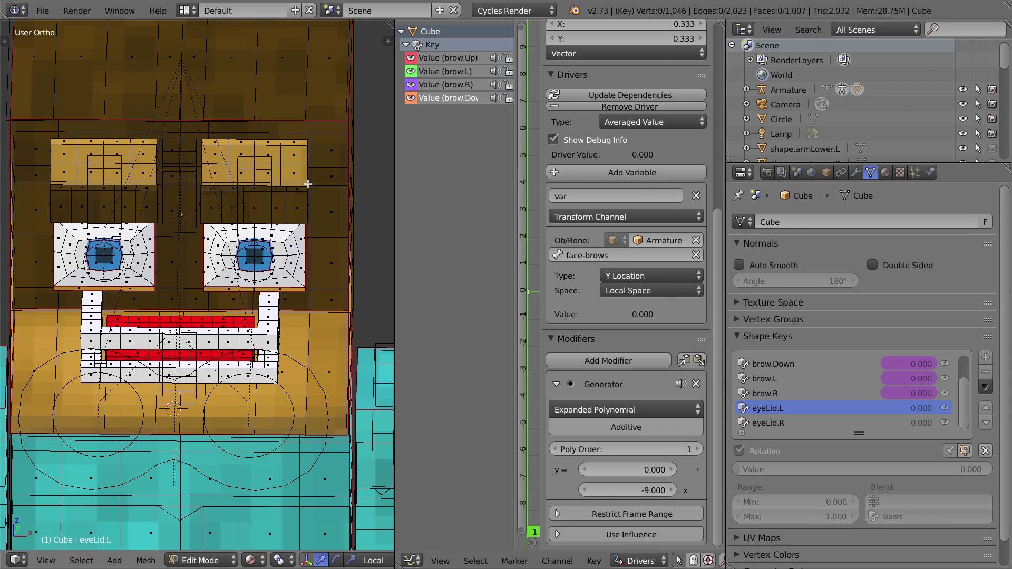
middle_drag(346, 226, 316, 203)
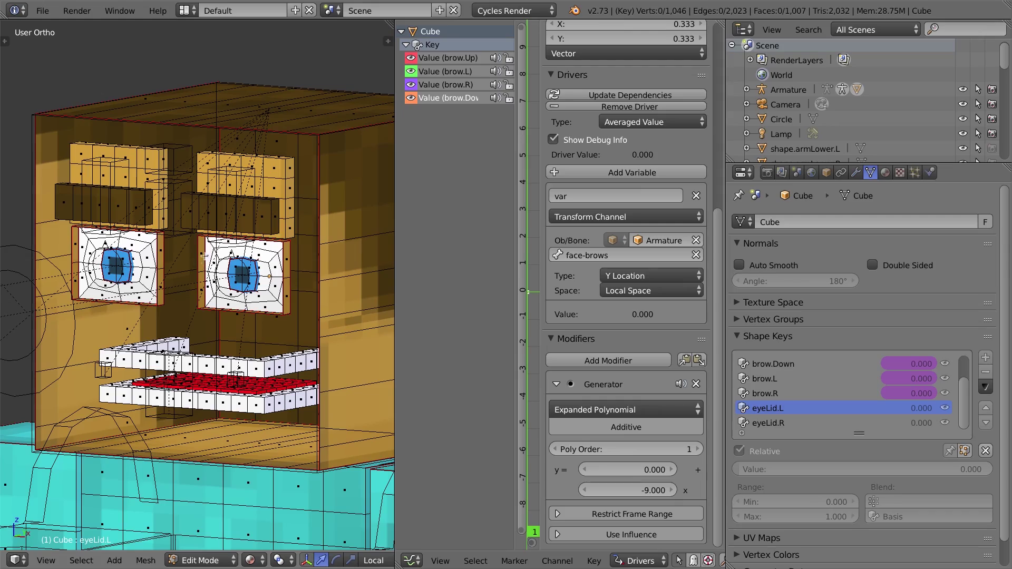
middle_drag(266, 324, 334, 256)
scroll(325, 267, up, 1)
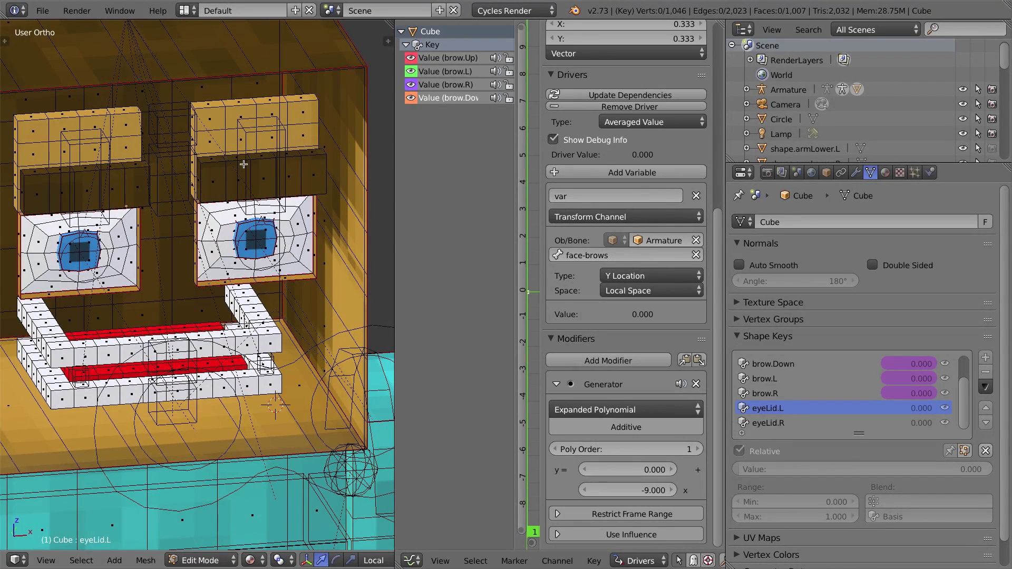
key(a)
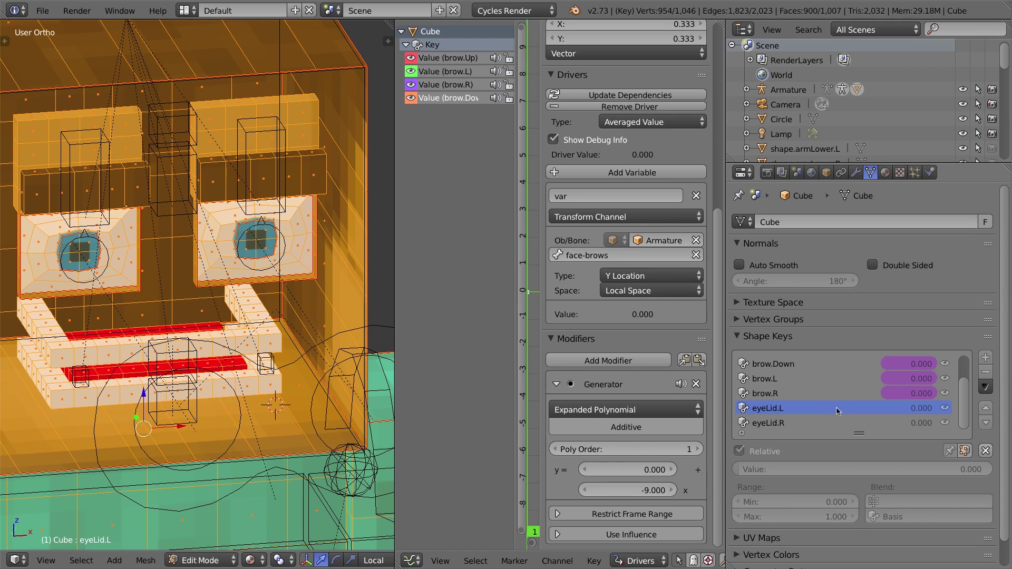
key(a)
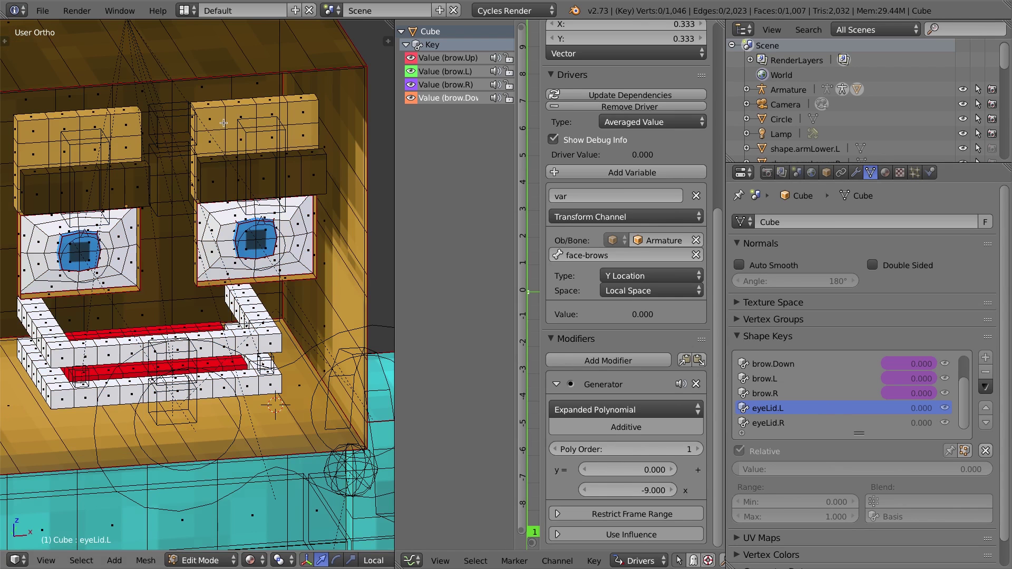
key(l)
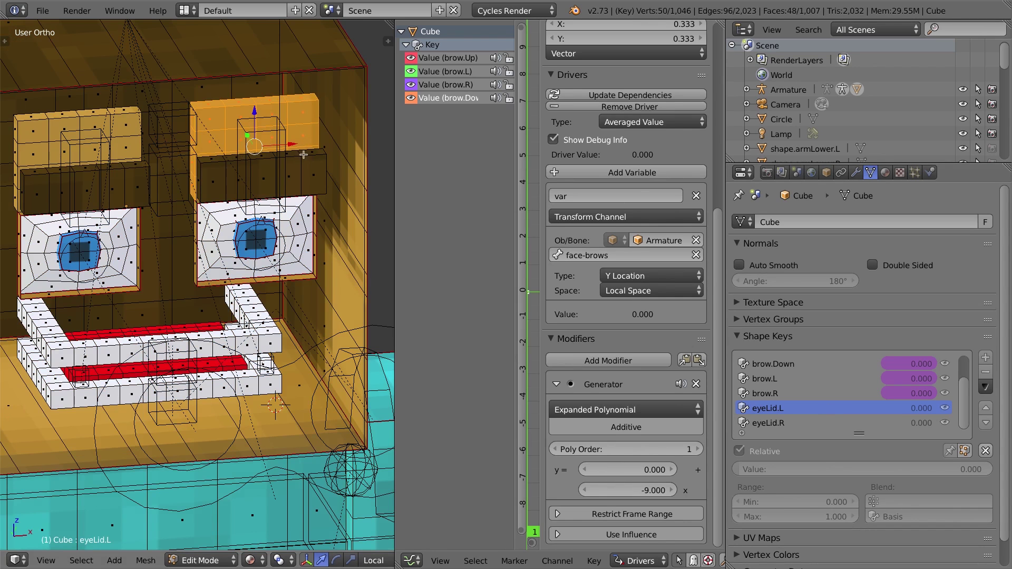
key(g)
key(z)
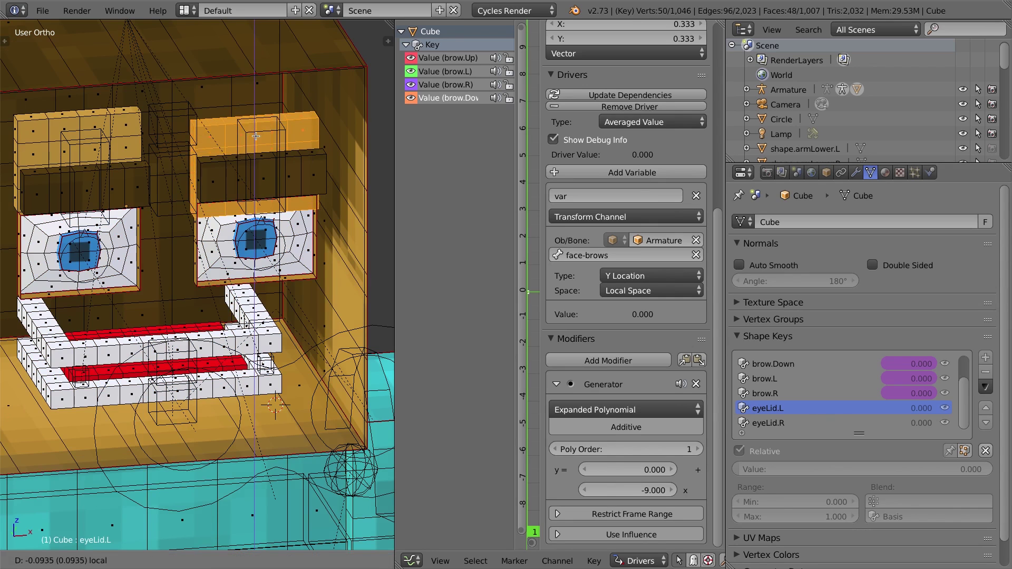
click(261, 195)
Fine-tune the left eyelid's height along local Z so it covers the whole eye, and leave Edit Mode
middle_drag(314, 303, 248, 247)
key(g)
key(z)
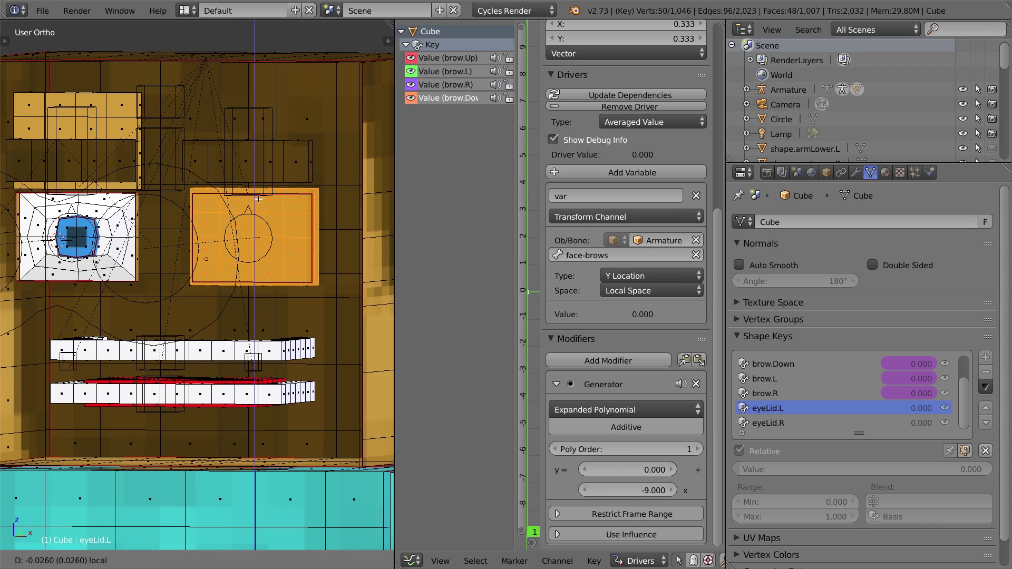
click(259, 197)
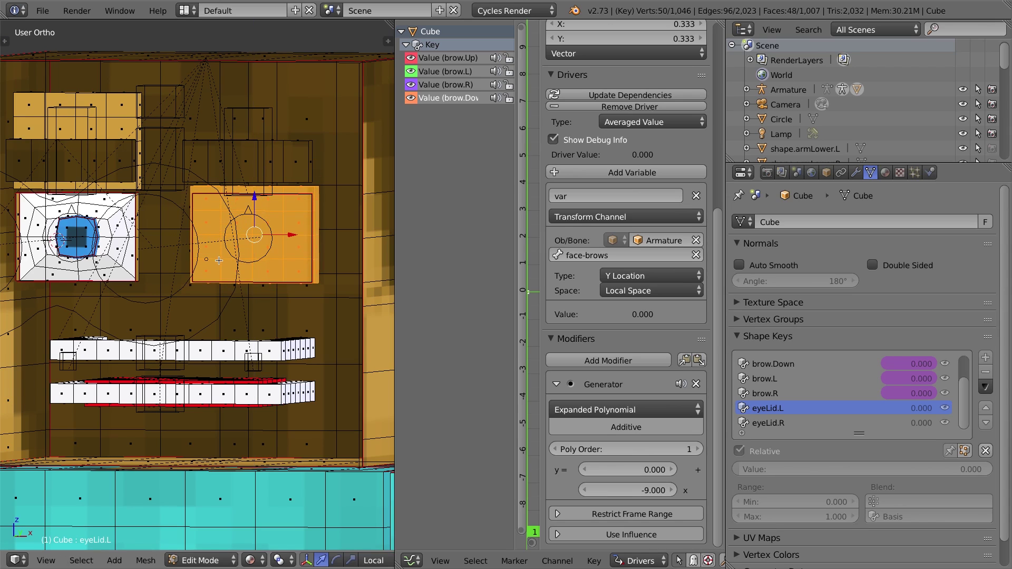
key(KP_1)
drag(193, 203, 193, 202)
key(Tab)
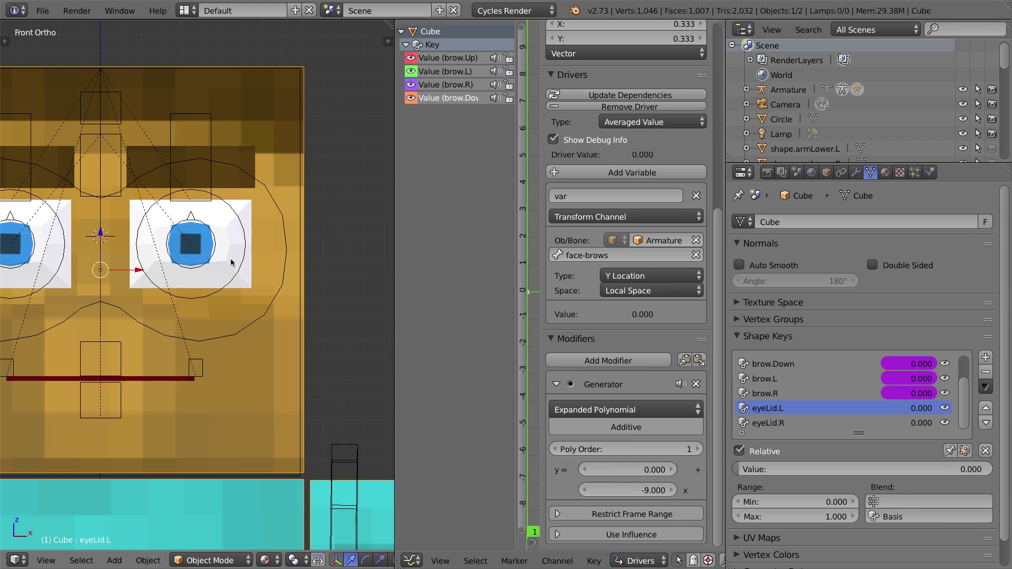
On the eyeLid.R shape key, move the linked eyelid block above the right eye down along local Z over the eye, and leave Edit Mode
click(769, 424)
key(Tab)
shift+middle_drag(129, 208, 279, 243)
key(a)
key(l)
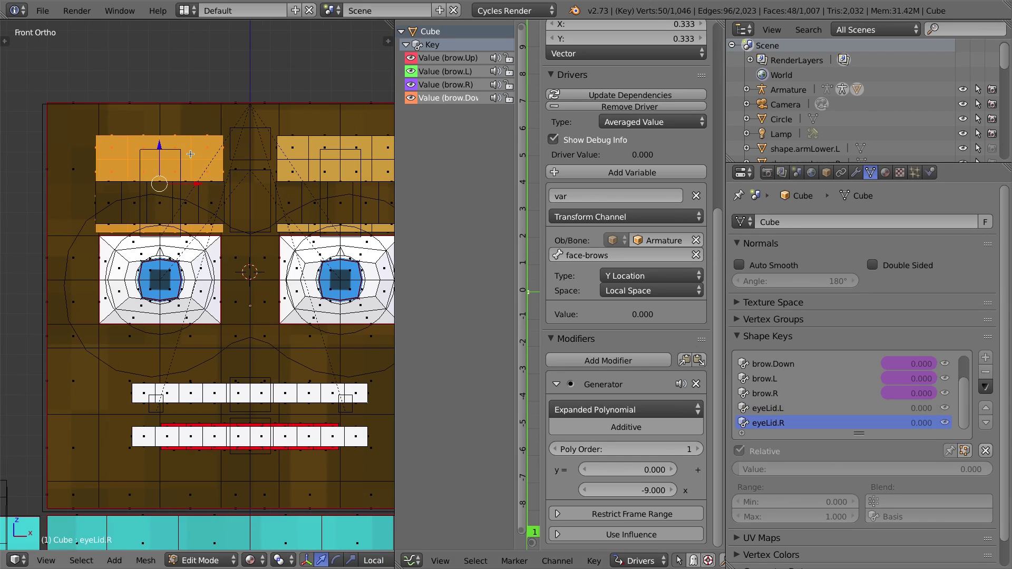
key(g)
key(y)
key(y)
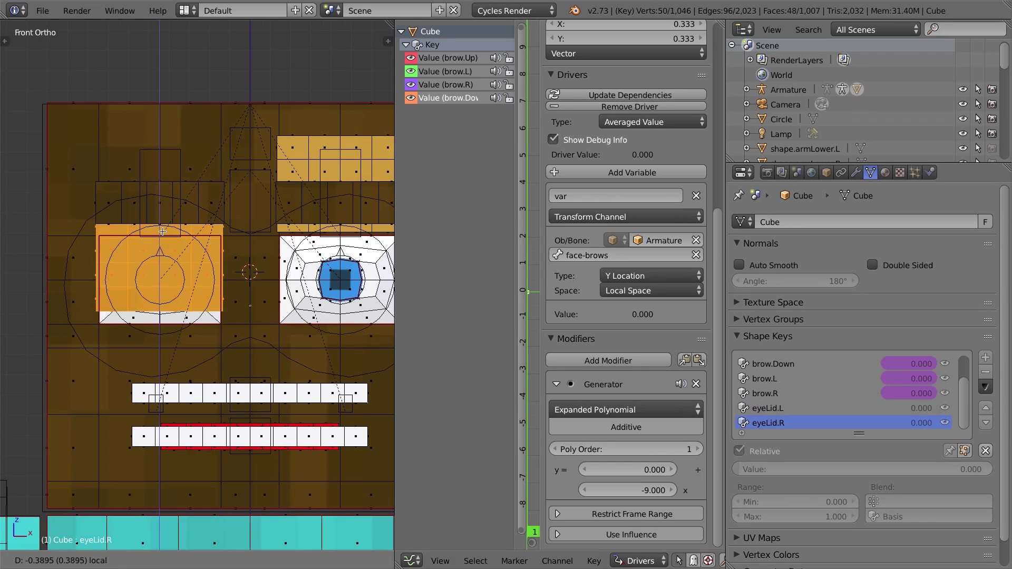
click(165, 239)
key(Tab)
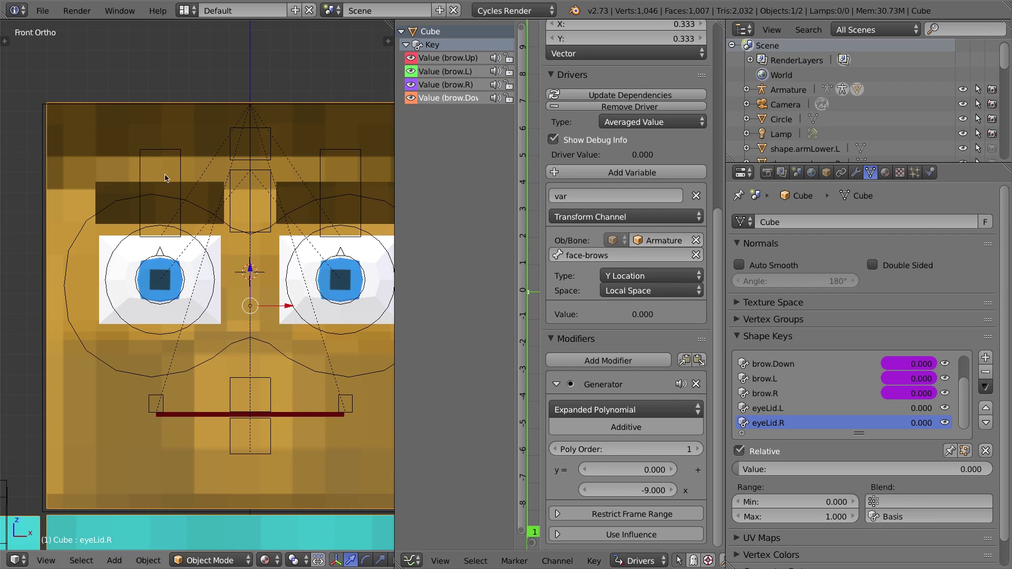
Add a driver to the eyeLid.L shape key value and set the driver type to Averaged Value
right_click(926, 411)
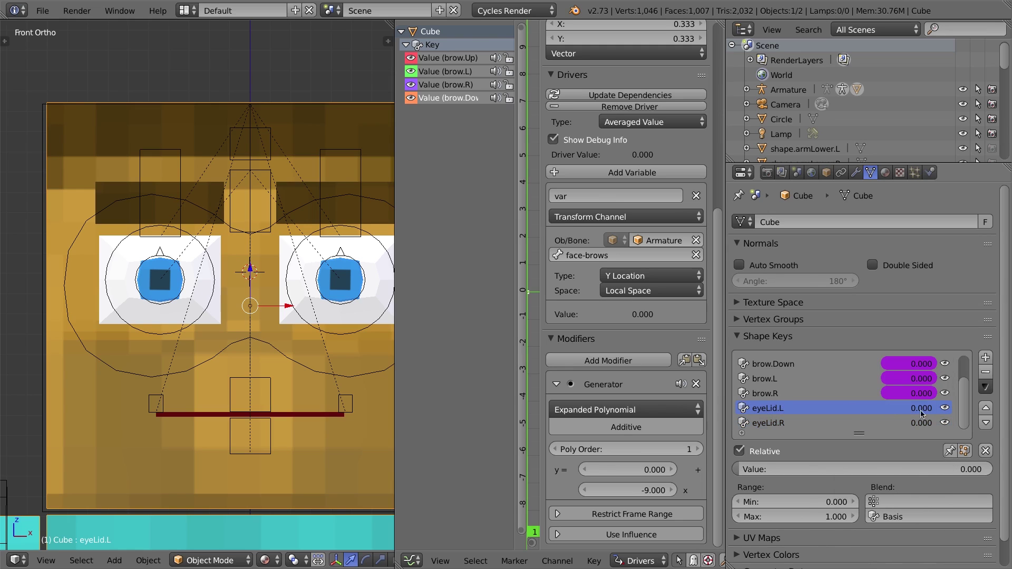
right_click(922, 413)
click(905, 371)
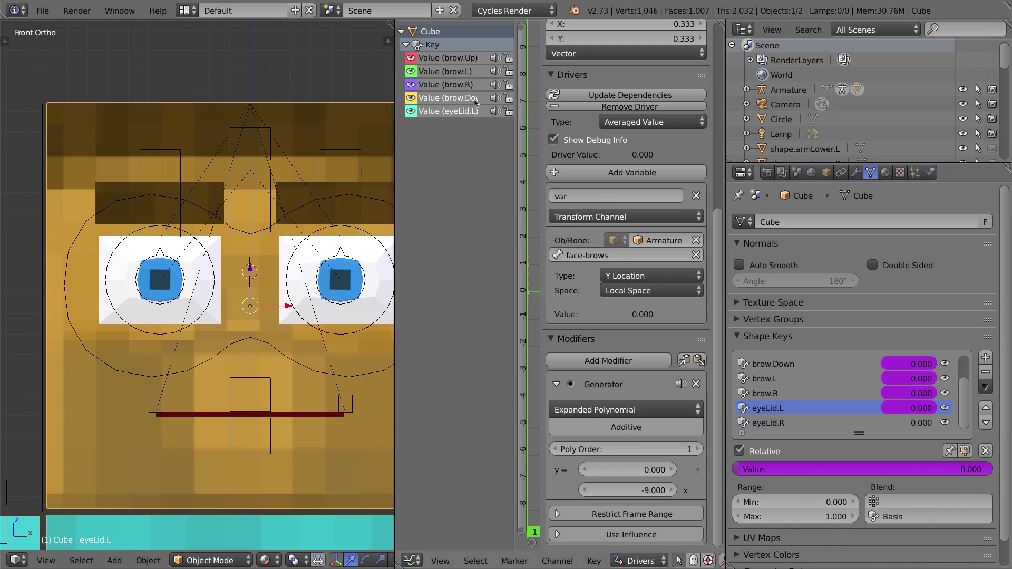
click(453, 112)
click(638, 123)
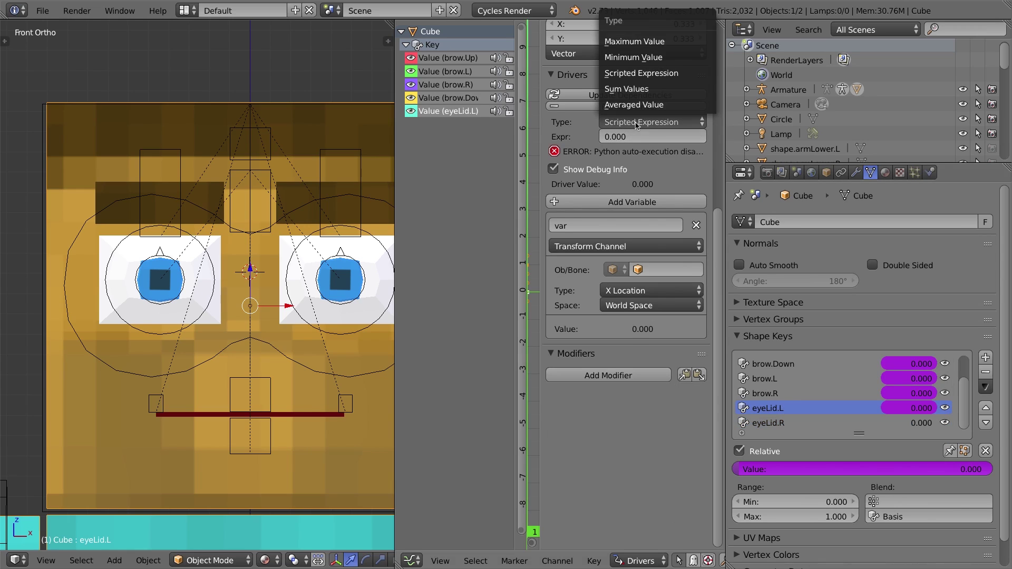
click(635, 104)
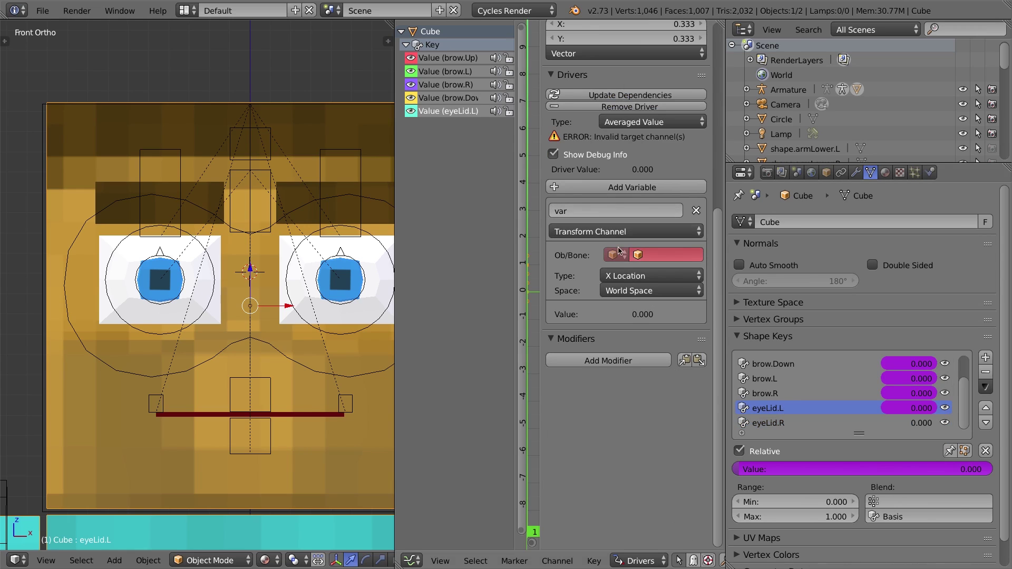
Set the eyeLid.L driver variable's target to the Armature object and its face-eyelid.L bone
click(650, 253)
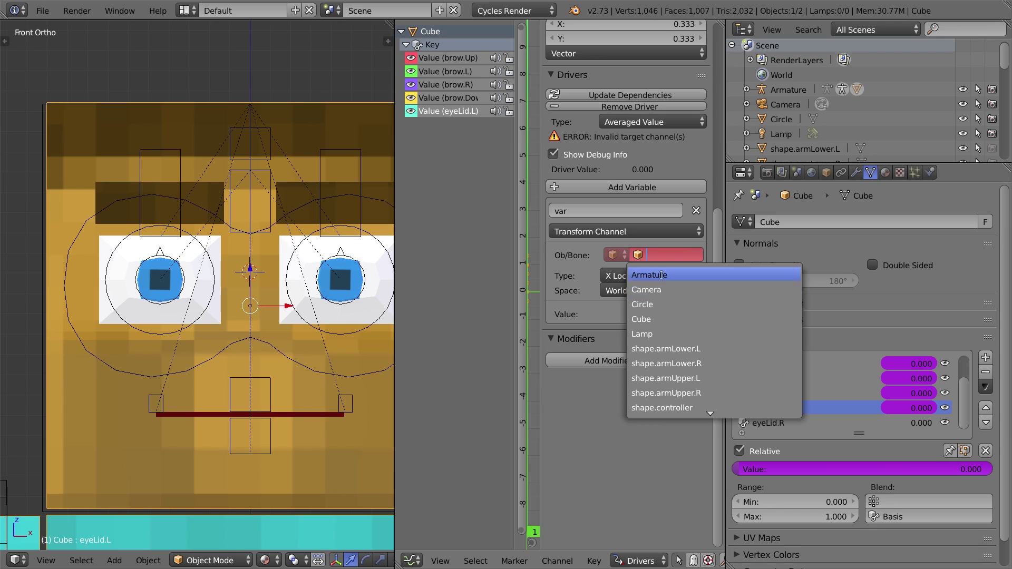
click(654, 275)
click(586, 270)
text(eye)
key(Down)
key(Down)
key(Down)
key(Down)
key(Down)
key(Down)
key(Down)
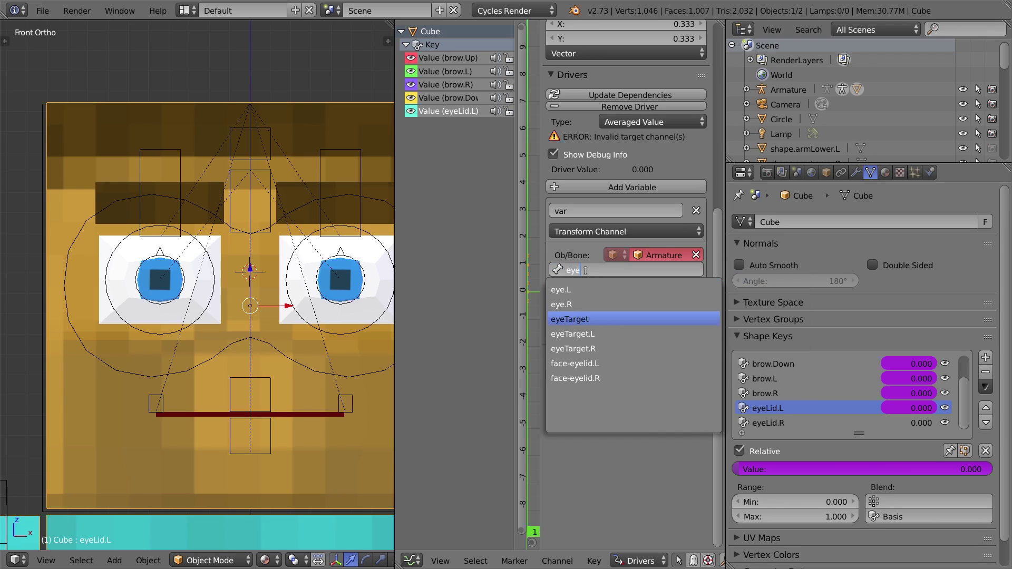
key(Up)
key(Return)
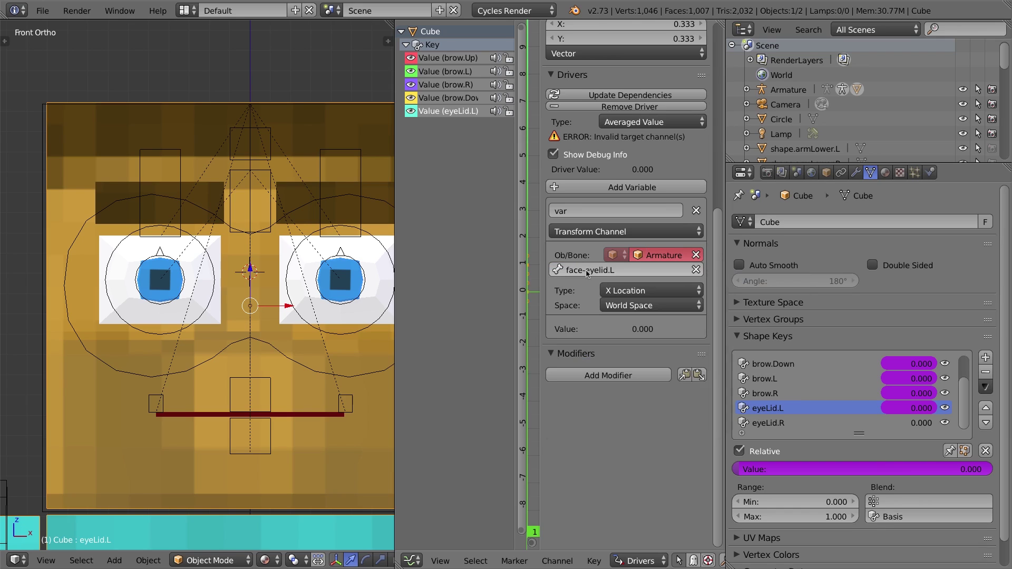
Check the left eyelid bone's axes, reselect the head, set the driver variable to Y Location in Local Space and update the dependencies
right_click(360, 164)
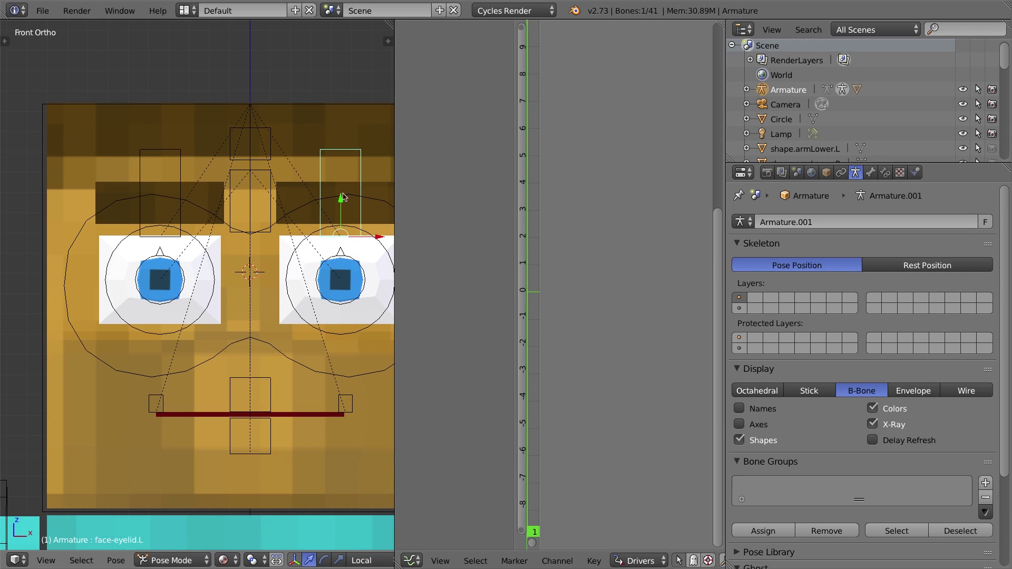
right_click(337, 132)
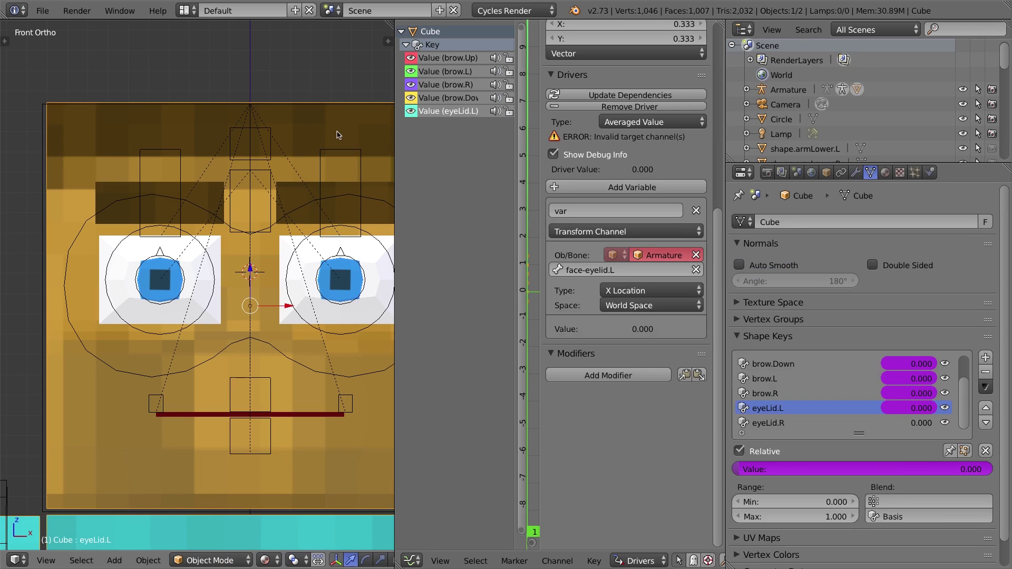
click(629, 291)
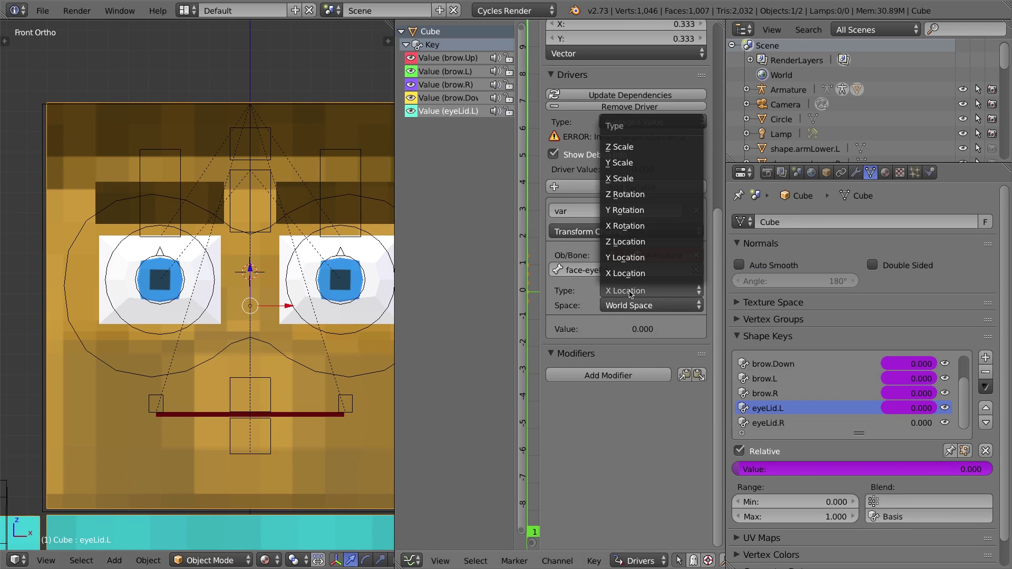
click(637, 258)
click(642, 306)
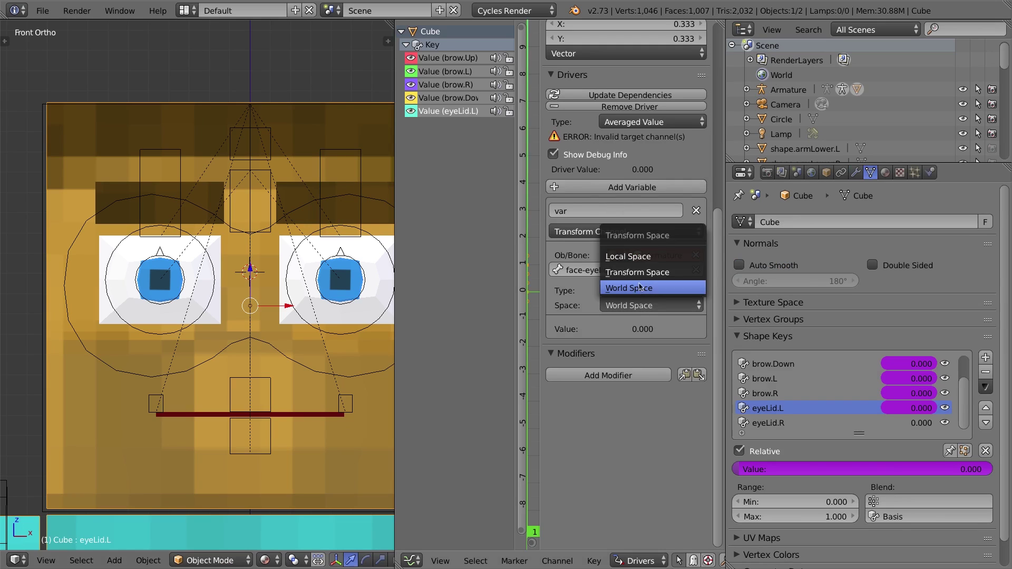
click(633, 256)
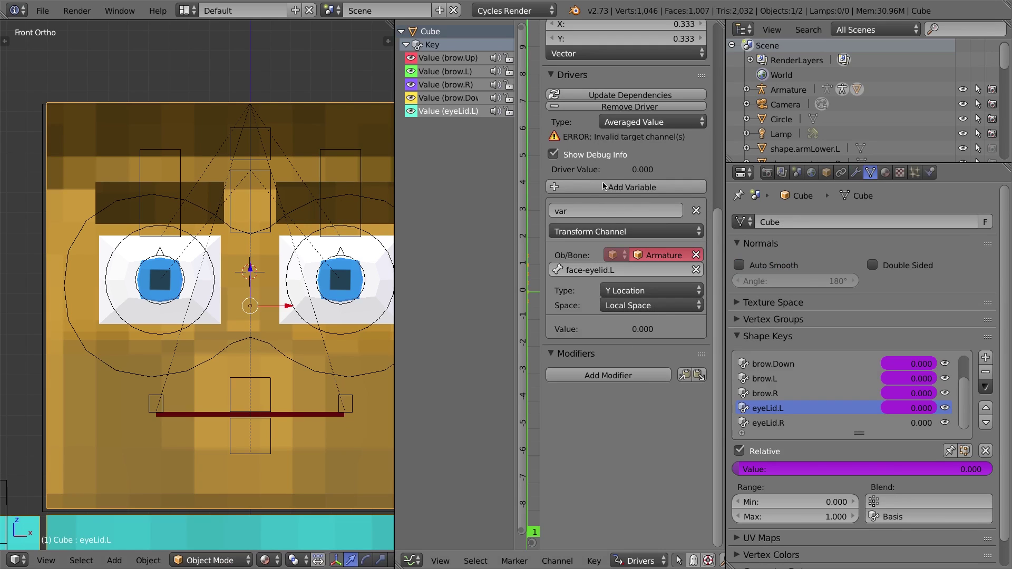
click(616, 95)
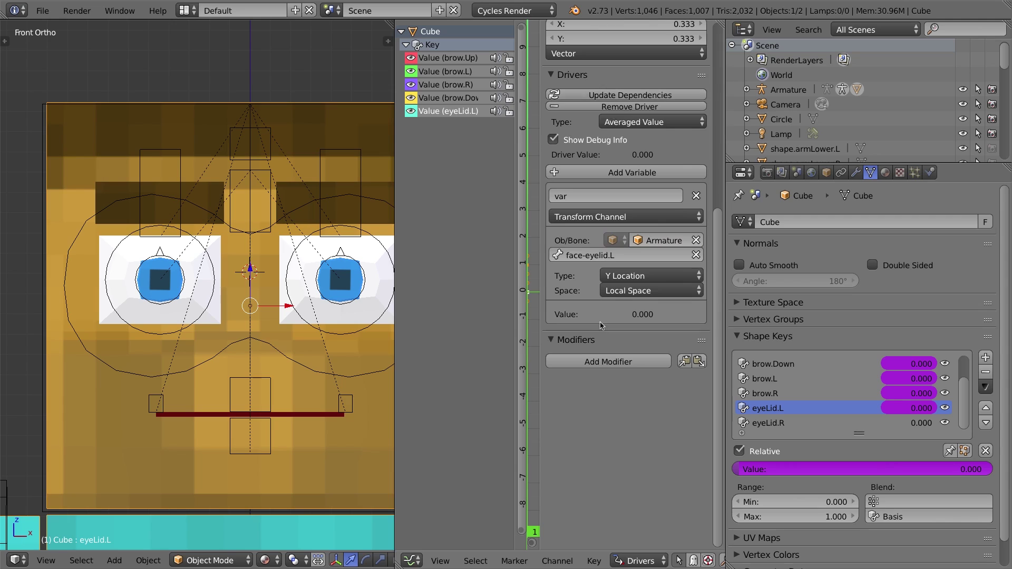
Add a Generator modifier to the eyeLid.L driver and set its x coefficient to -5
click(592, 361)
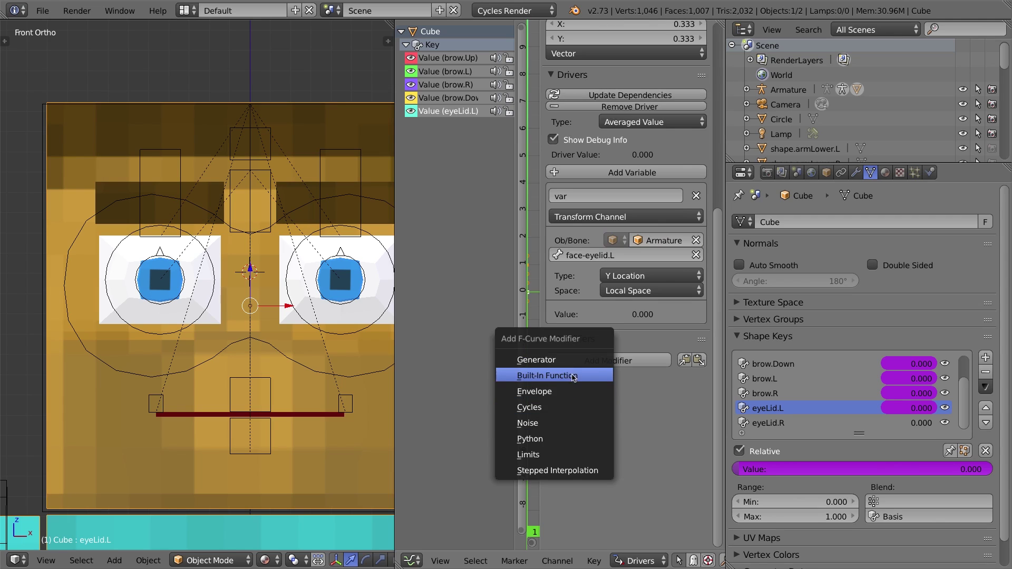
click(571, 364)
click(641, 470)
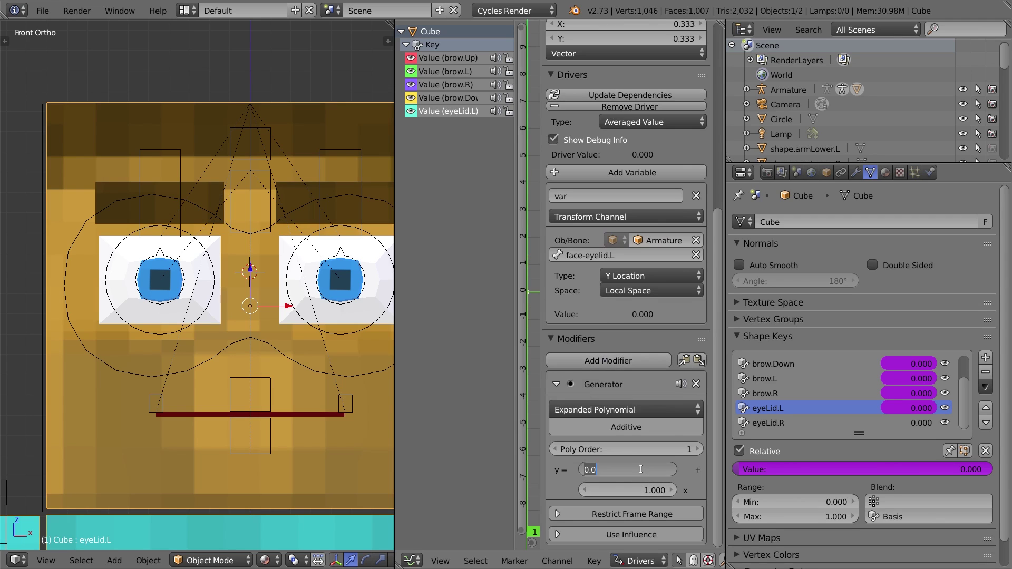
click(651, 488)
text(-5)
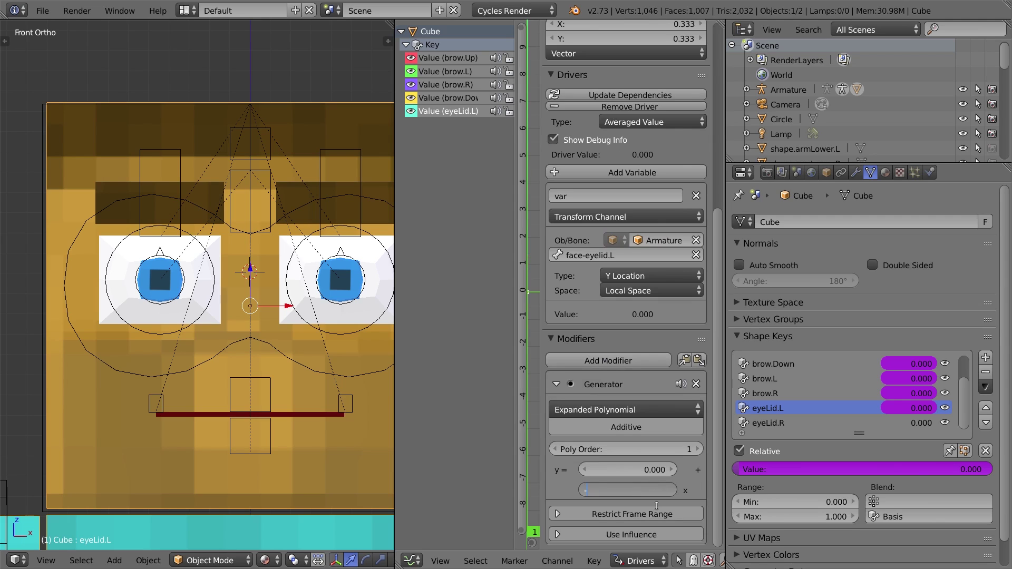
key(Return)
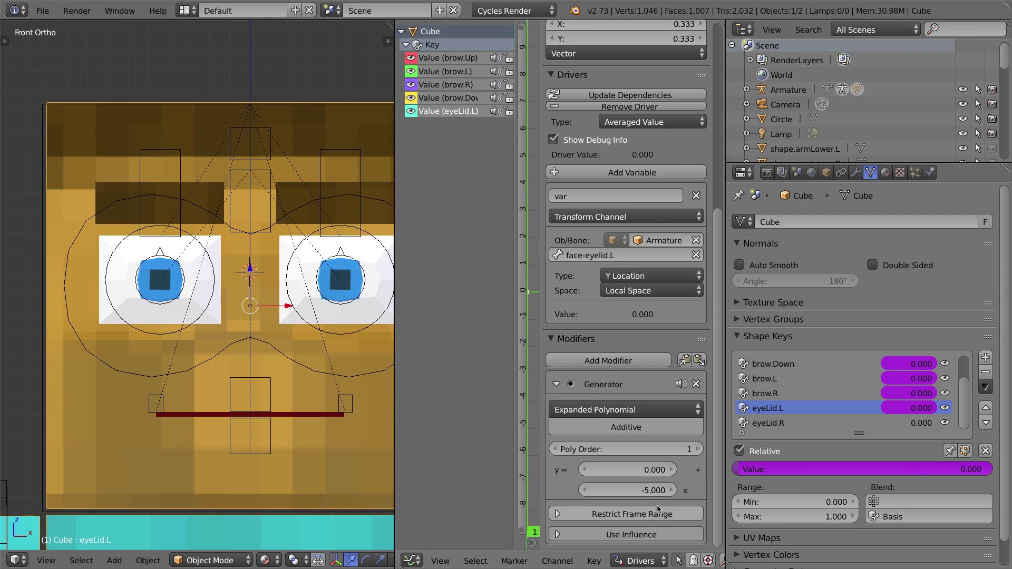
Try moving the face-eyelid.L bone down to test how far the left eyelid closes, and undo the move
right_click(348, 154)
key(g)
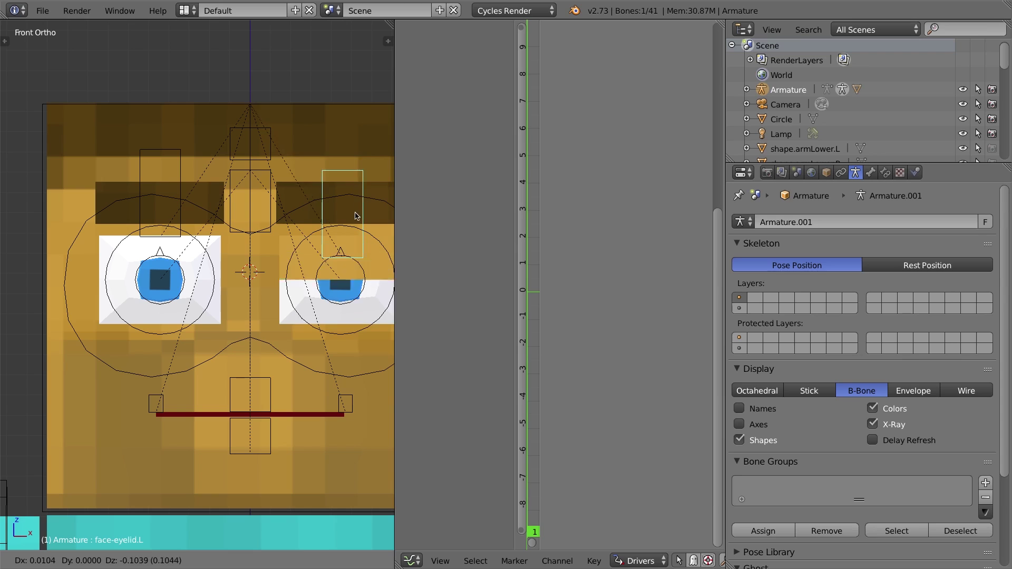
right_click(345, 153)
shift+middle_drag(362, 195, 305, 184)
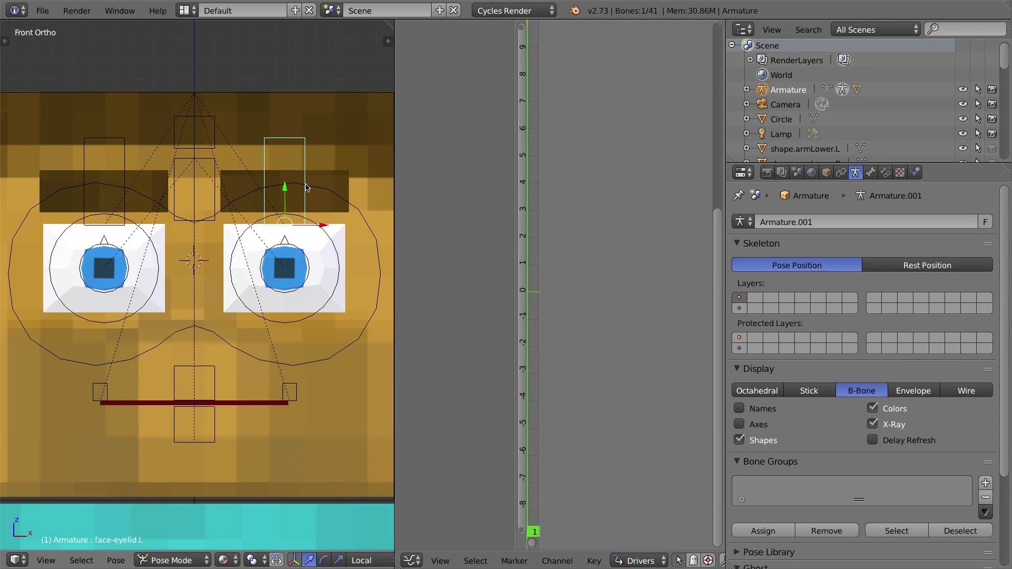
key(g)
click(301, 328)
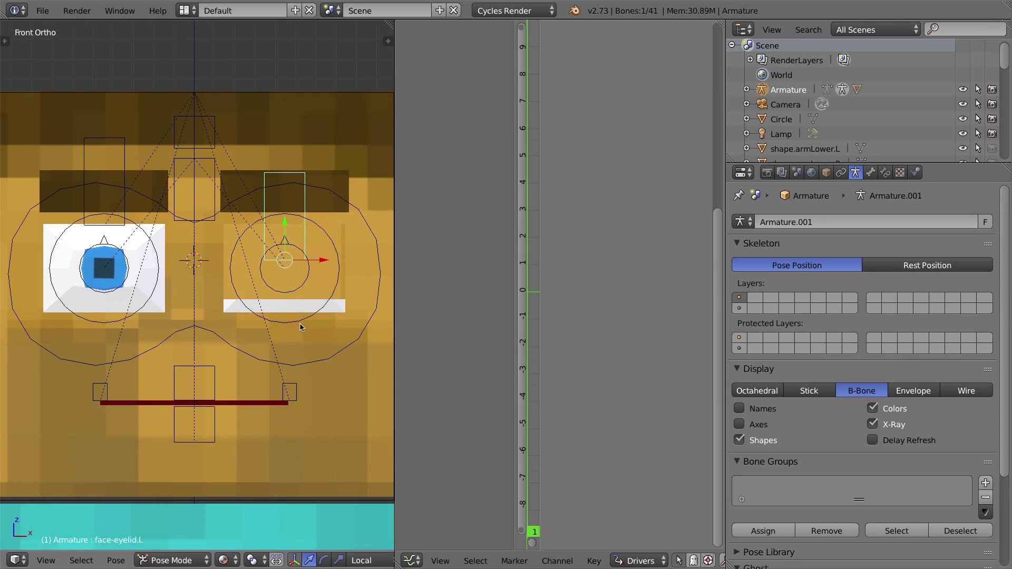
key(ctrl+z)
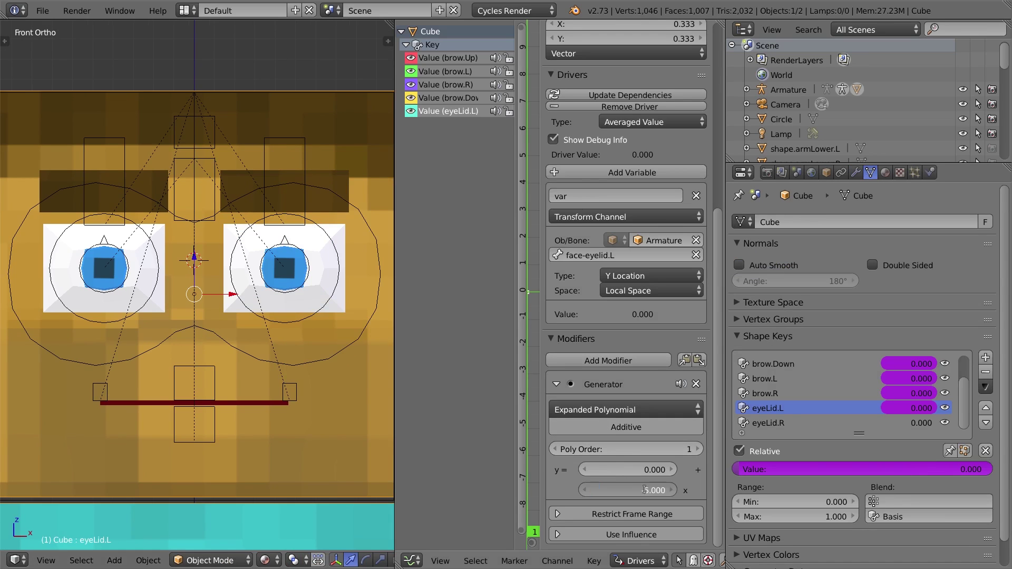
Set the Generator x coefficient of the eyeLid.L driver to -2
click(644, 490)
text(-2)
key(Return)
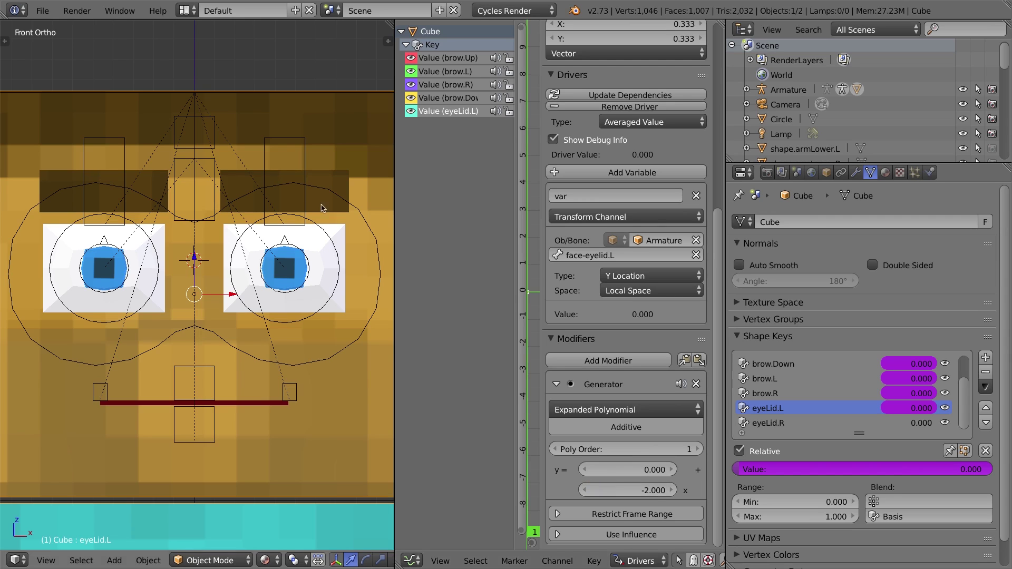
Try moving the face-eyelid.L bone down over the eye with the current coefficient, and undo the move
right_click(307, 151)
drag(287, 186, 291, 281)
key(ctrl+z)
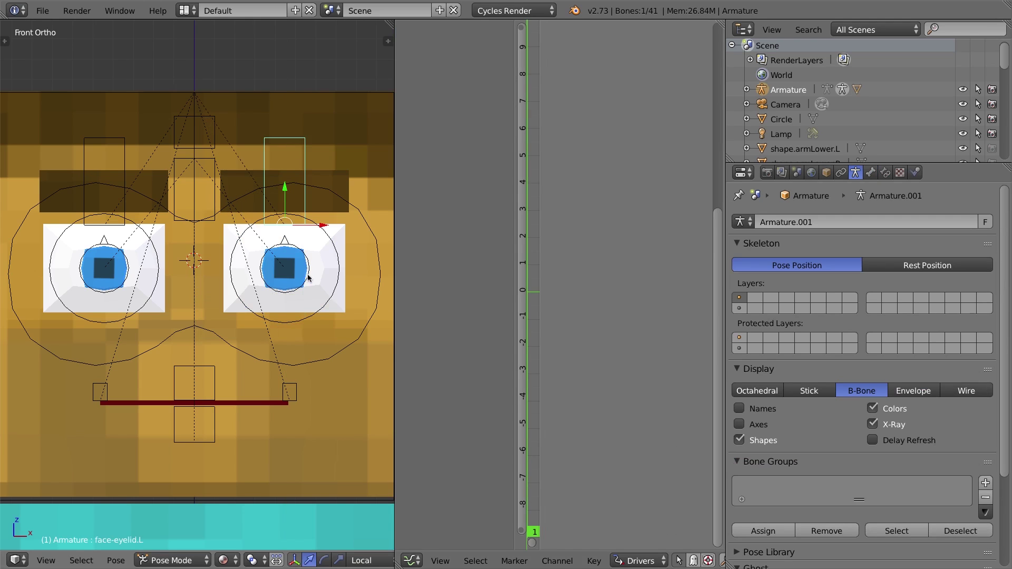
Set the eyeLid.L driver's Generator x coefficient to -2.5, test it by lowering face-eyelid.L, and reset the bone's location
right_click(327, 188)
click(653, 490)
text(-2.5)
key(Return)
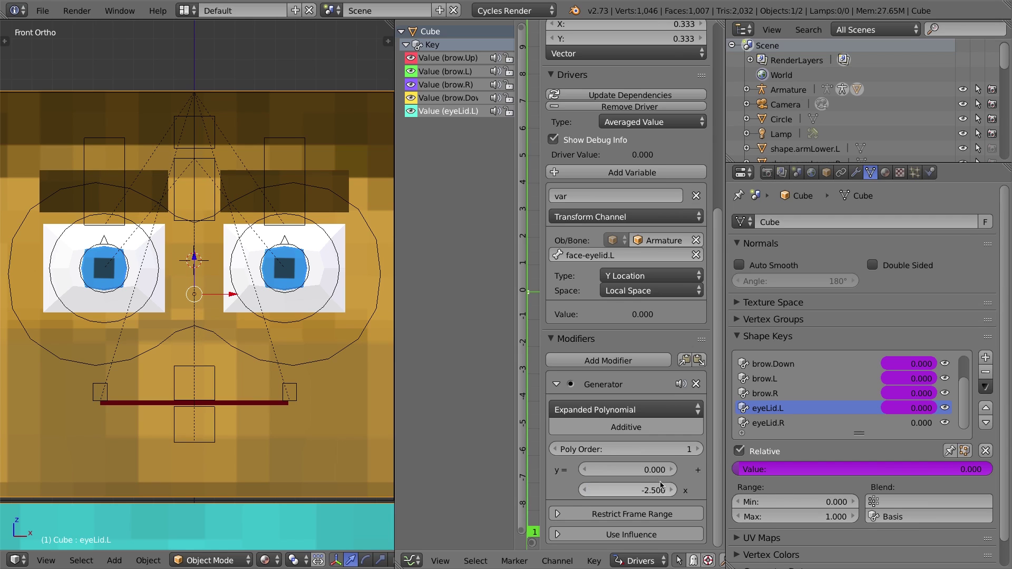
right_click(295, 142)
drag(285, 194, 289, 274)
key(alt+g)
right_click(327, 150)
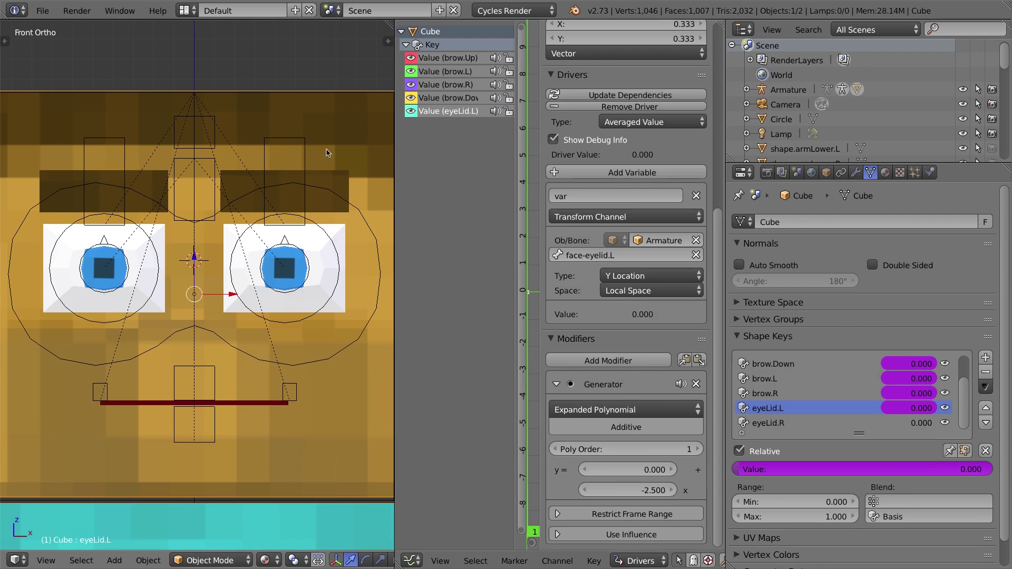
Set the eyeLid.L driver's Generator x coefficient to -2.25, test the eyelid closing with face-eyelid.L, and reset the bone
click(644, 490)
text(-)
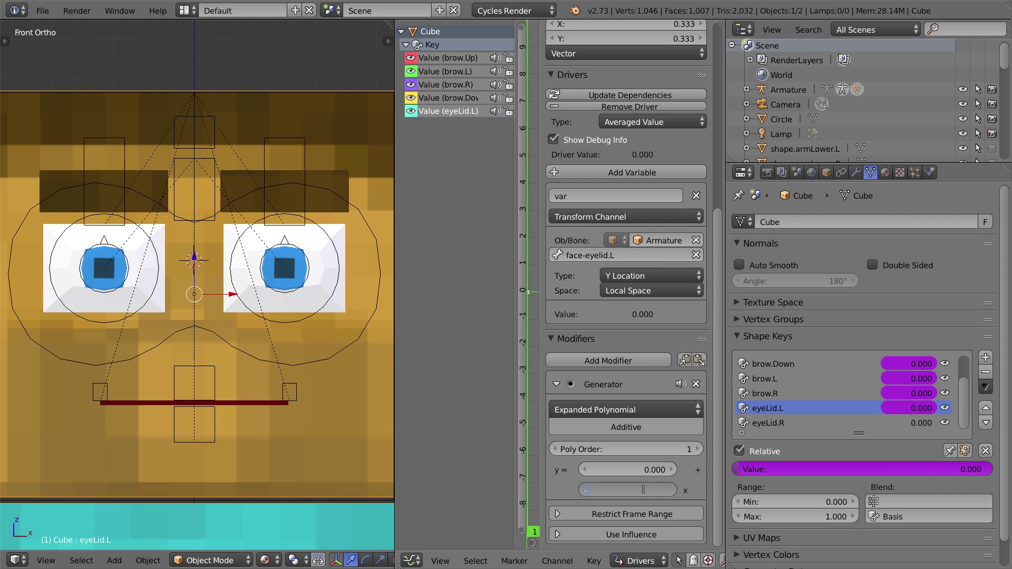
text(2.25)
key(Return)
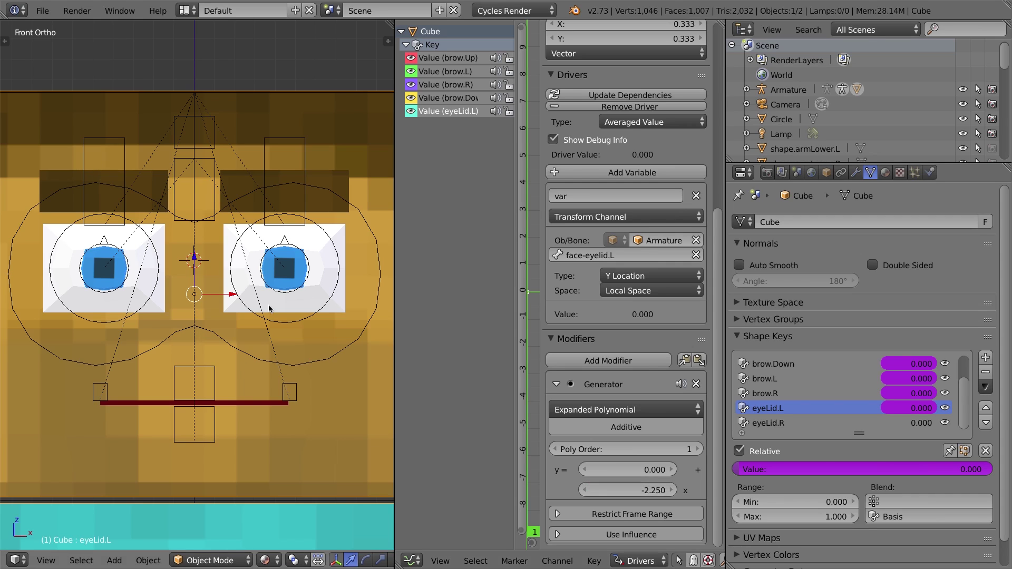
right_click(308, 166)
drag(287, 188, 287, 276)
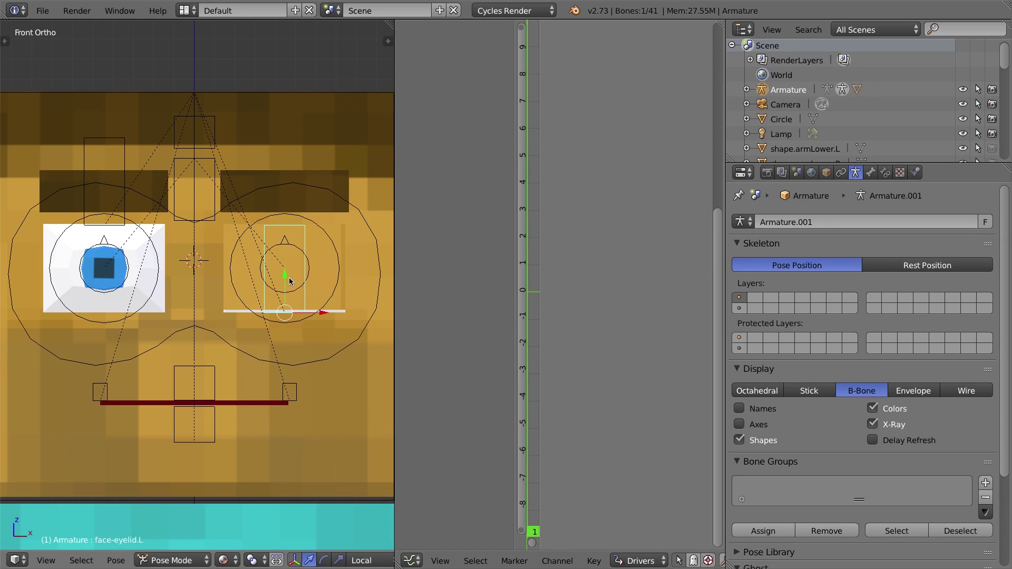
key(alt+g)
right_click(351, 129)
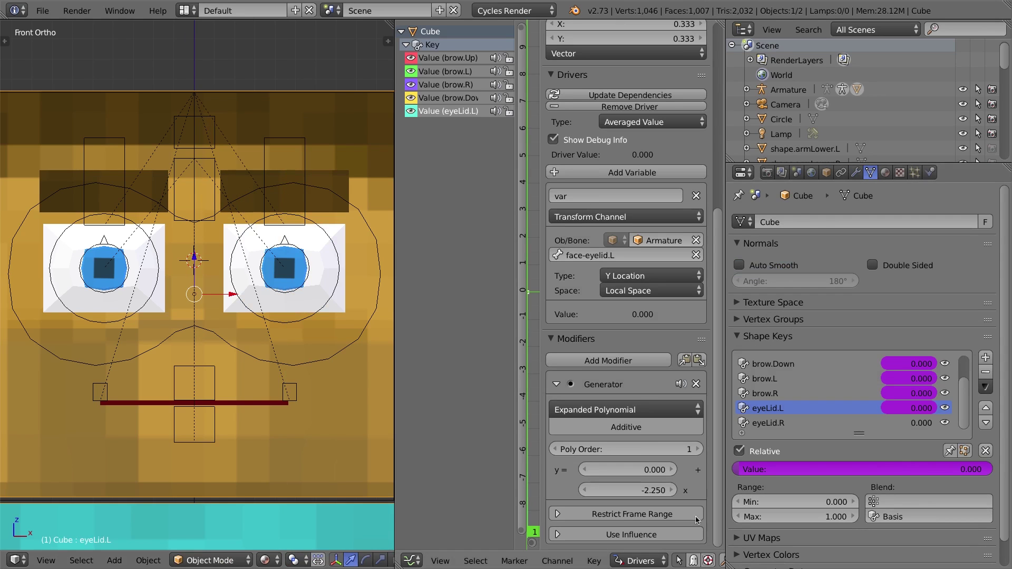
Set the eyeLid.L driver's Generator x coefficient to -2.35, test it by lowering face-eyelid.L, and undo the move
click(658, 493)
text(-)
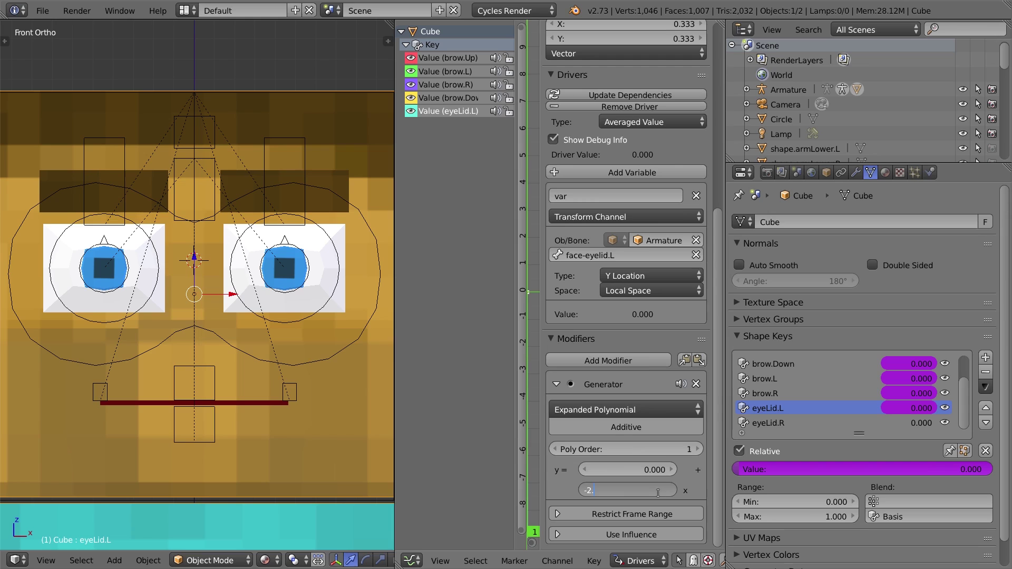
key(Return)
right_click(304, 137)
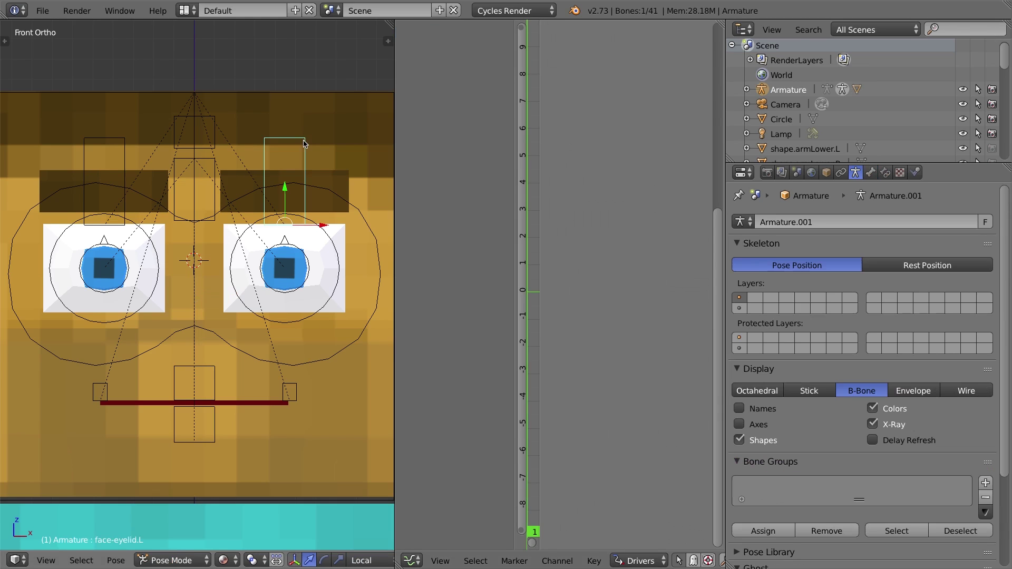
drag(288, 197, 287, 275)
key(ctrl+z)
right_click(349, 120)
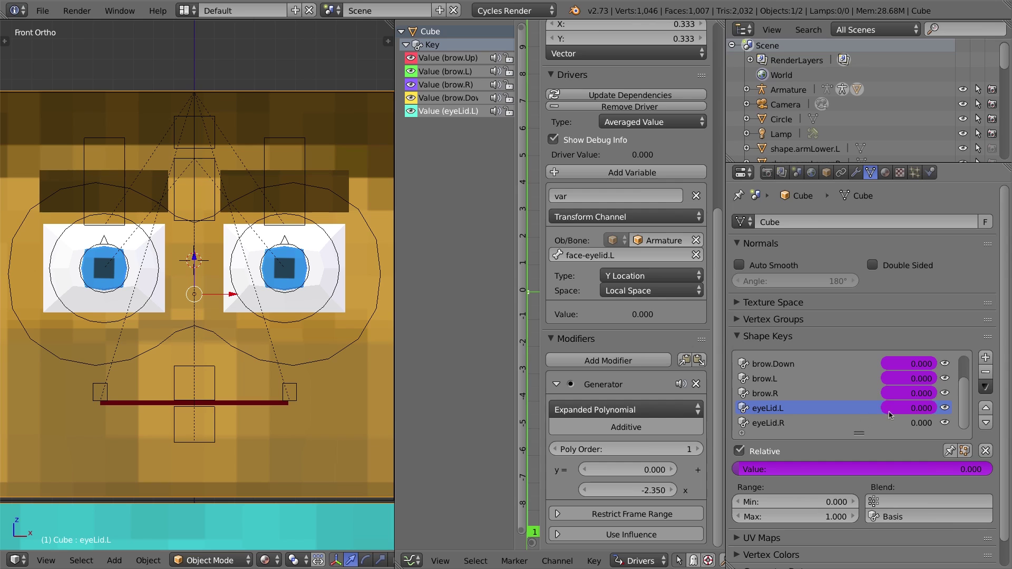
Copy the driver of the eyeLid.L shape key and paste it onto the eyeLid.R shape key's value
right_click(918, 412)
click(879, 373)
click(773, 424)
right_click(920, 425)
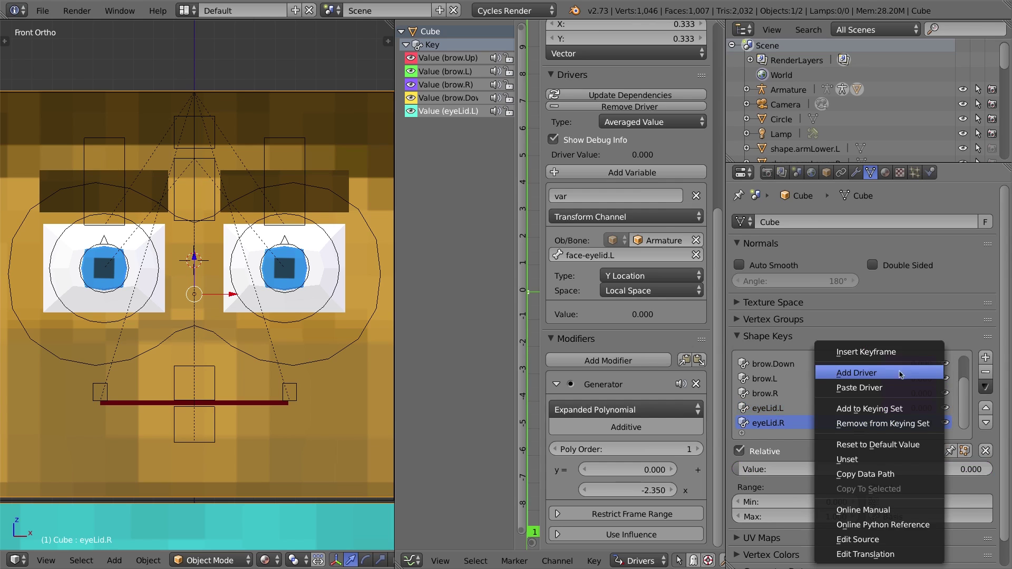
click(859, 388)
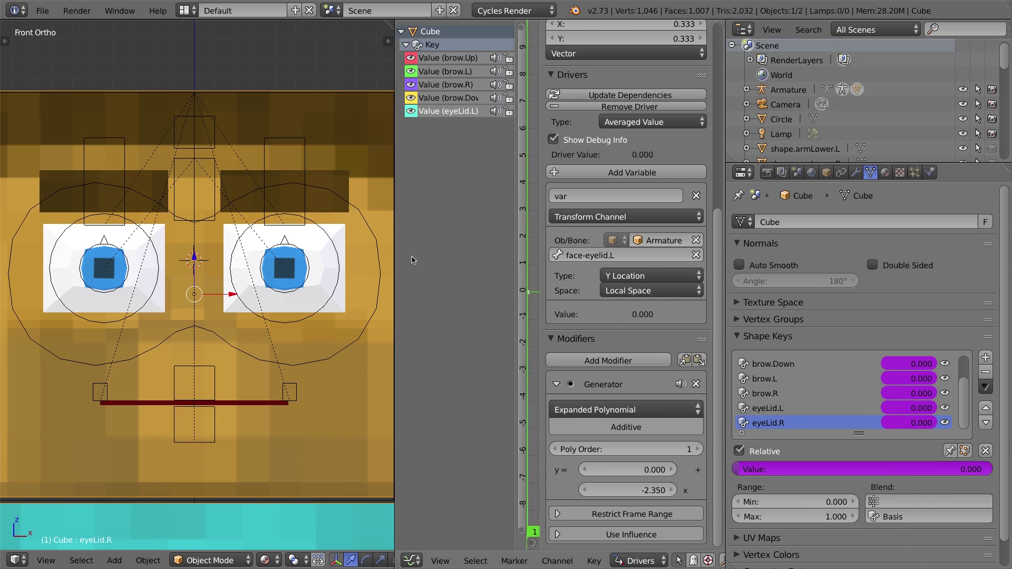
Select the head's eyeLid.R driver and change its variable's target bone to face-eyelid.R
right_click(368, 102)
click(450, 125)
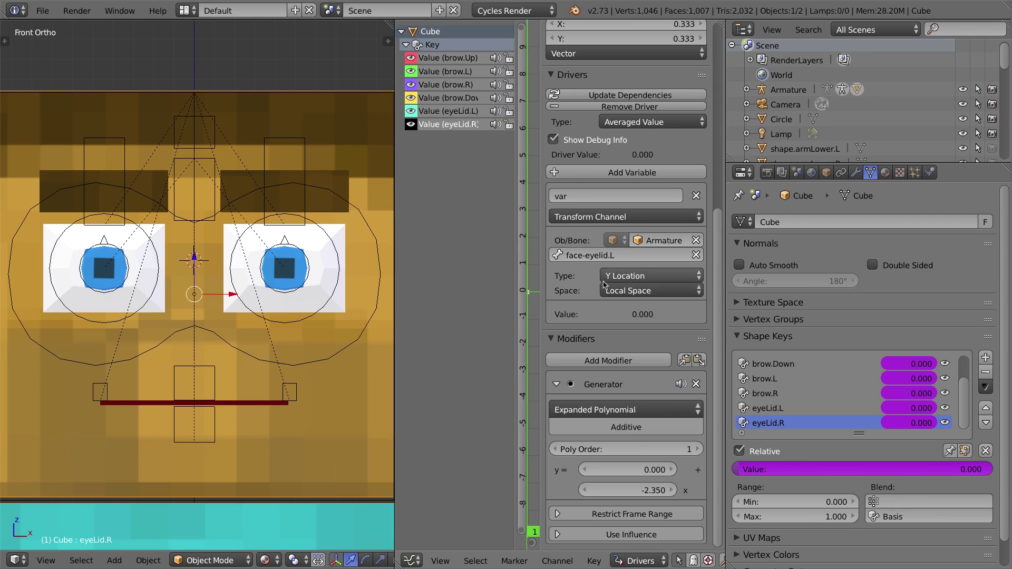
click(616, 255)
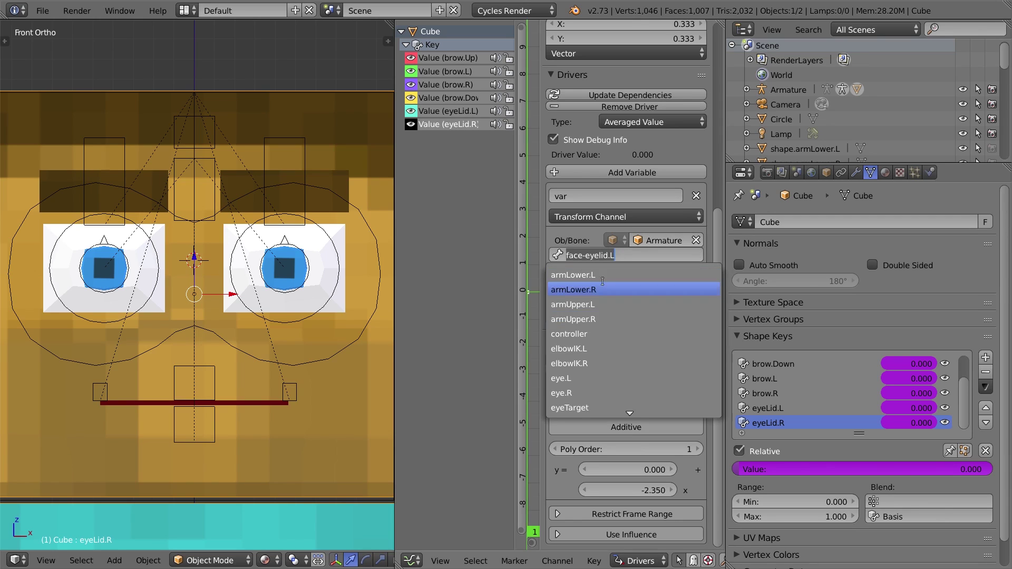
click(619, 256)
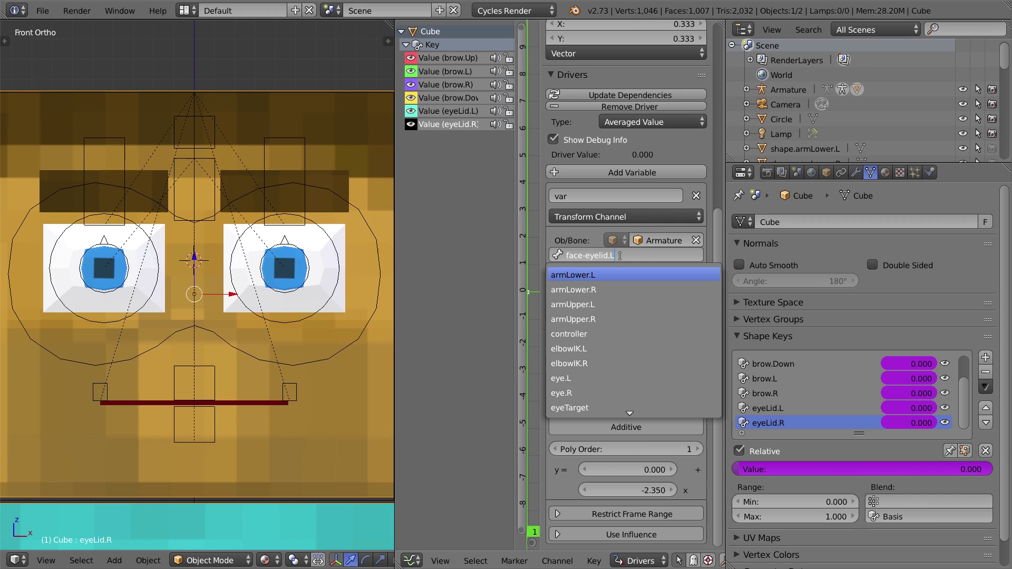
key(BackSpace)
text(R)
key(Return)
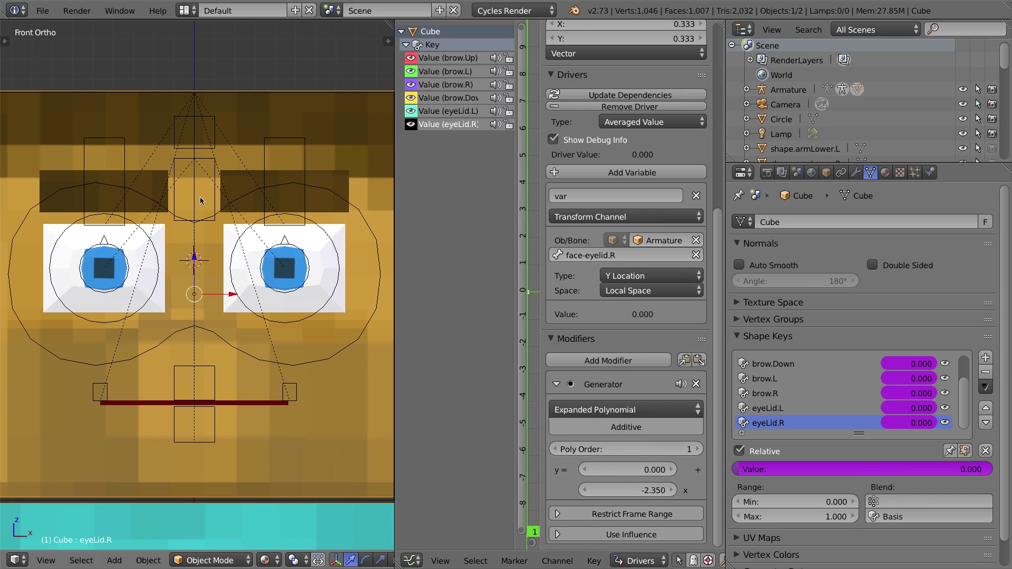
Try moving the face-eyelid.R bone along its local Y axis to test the right eyelid
right_click(125, 144)
key(g)
key(y)
key(y)
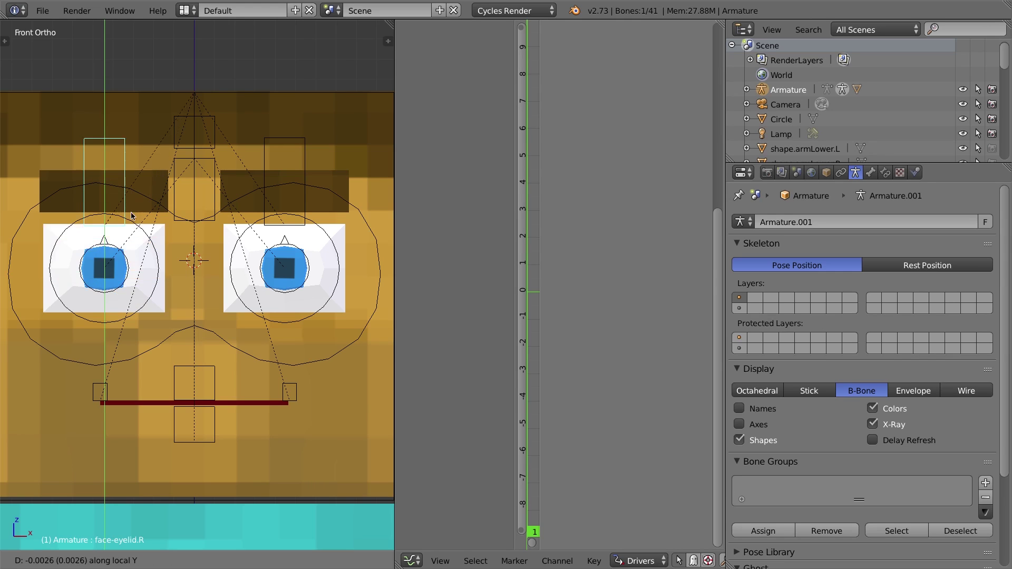
click(175, 154)
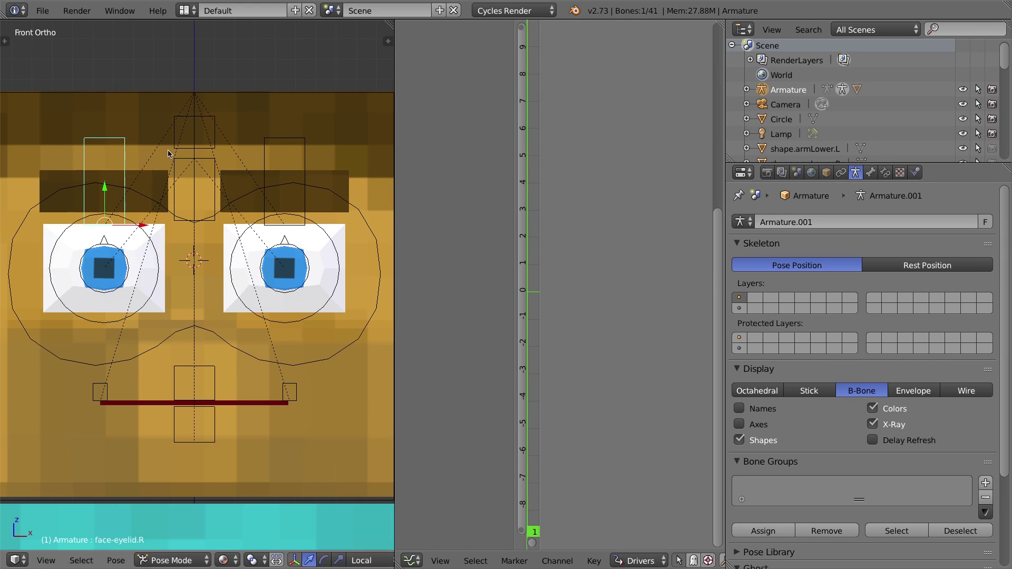
Try moving the face-eyelid.R bone away from the head along its local Z axis, and undo the move
middle_drag(167, 170, 155, 106)
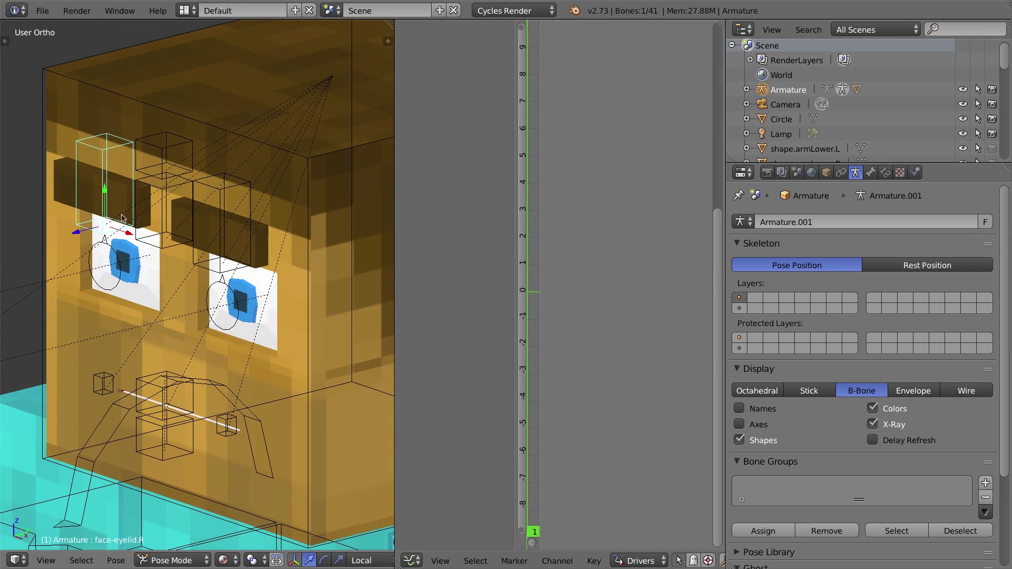
drag(88, 241, 34, 391)
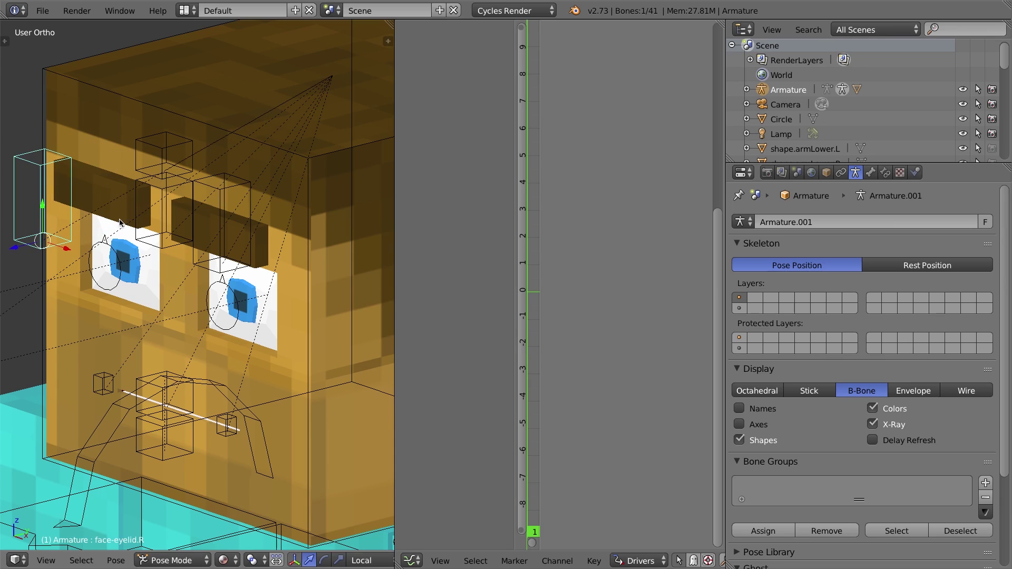
key(ctrl+z)
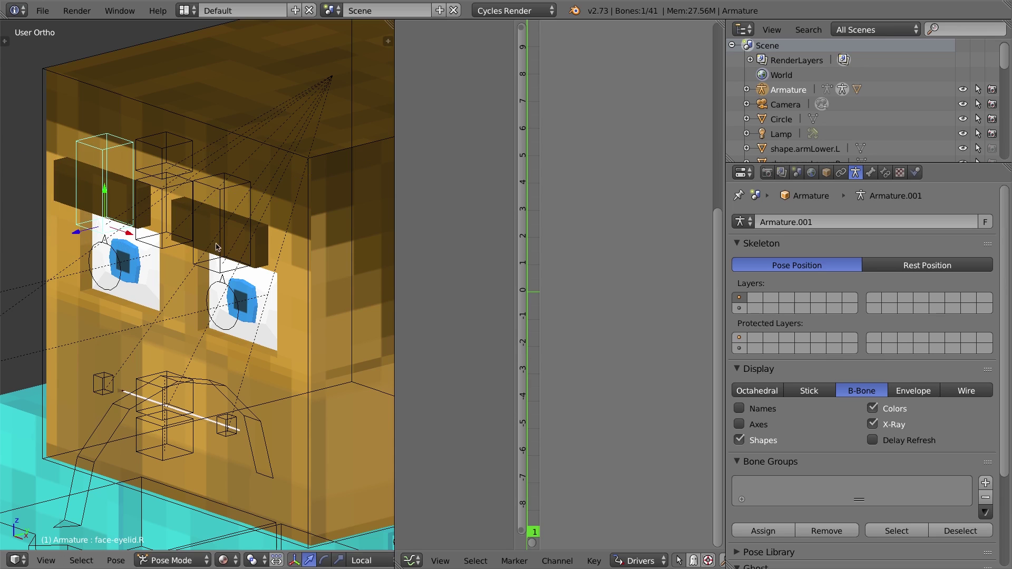
Show the transform properties and lock the X and Z location of the face-eyelid.L bone
key(n)
key(n)
key(n)
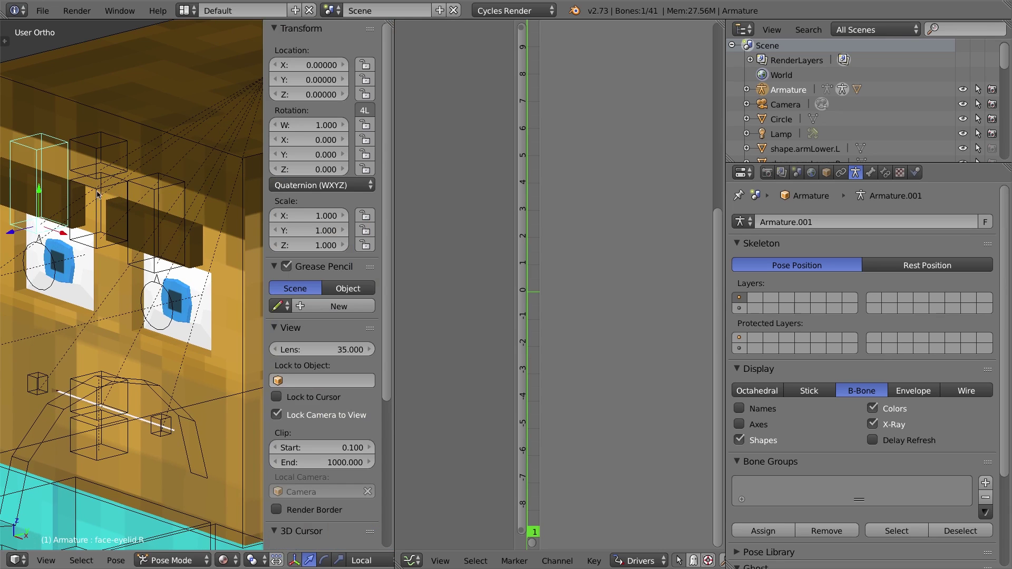
shift+middle_drag(106, 209, 155, 216)
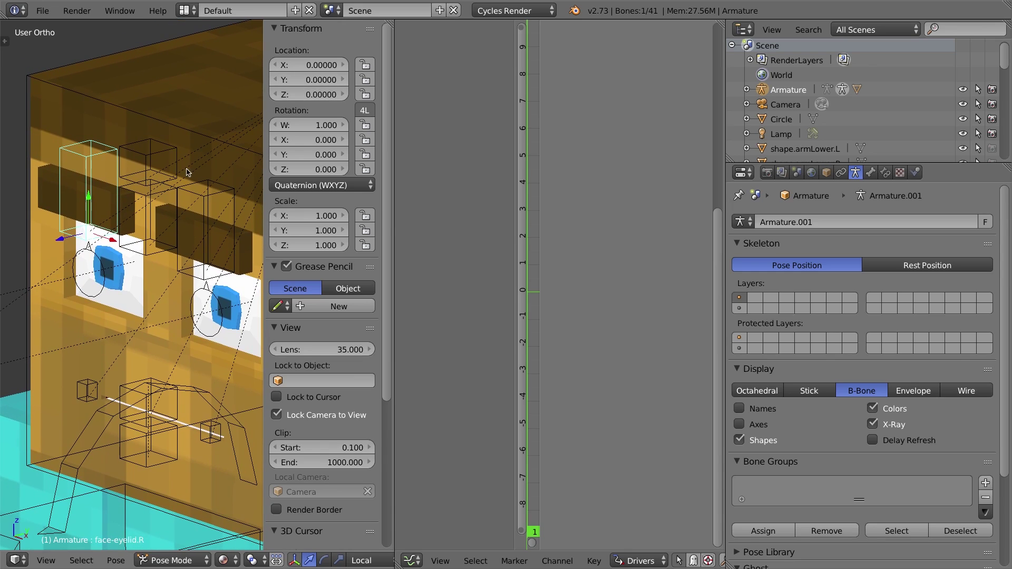
right_click(170, 211)
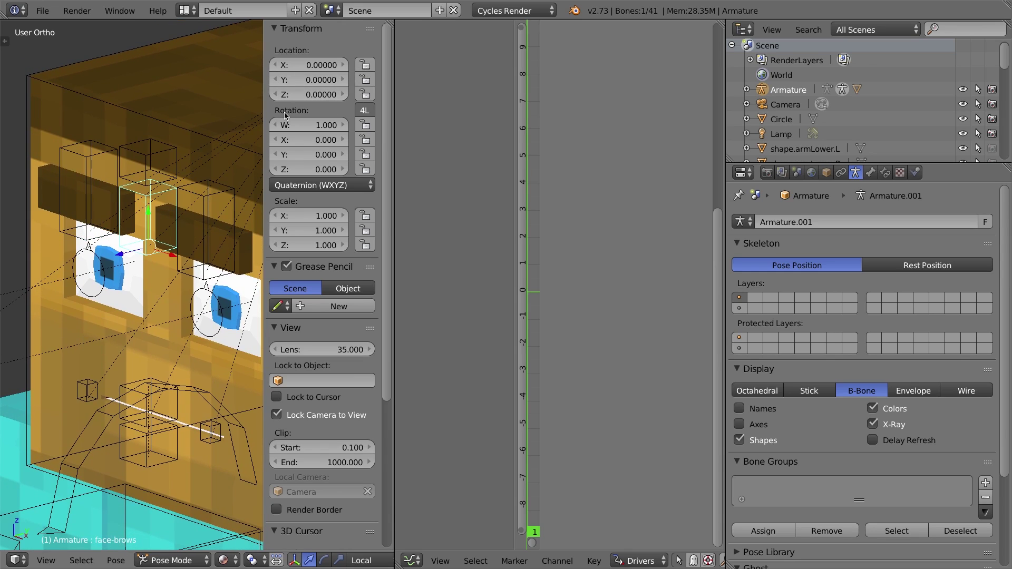
right_click(207, 227)
click(363, 65)
click(364, 94)
mouse_move(876, 3)
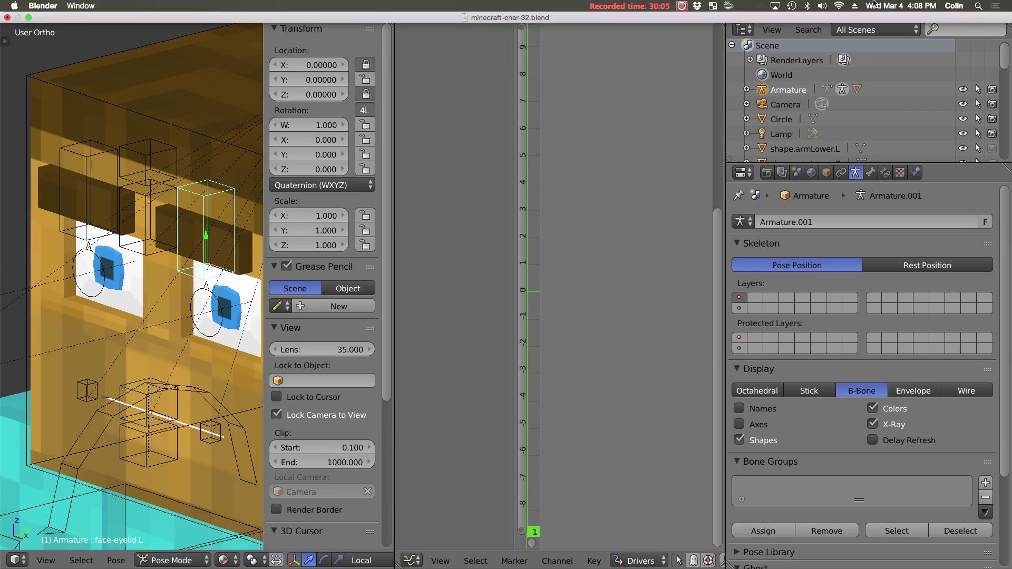
Lock the X and Z location of the face-brows bone
right_click(154, 172)
click(364, 65)
click(364, 95)
right_click(163, 208)
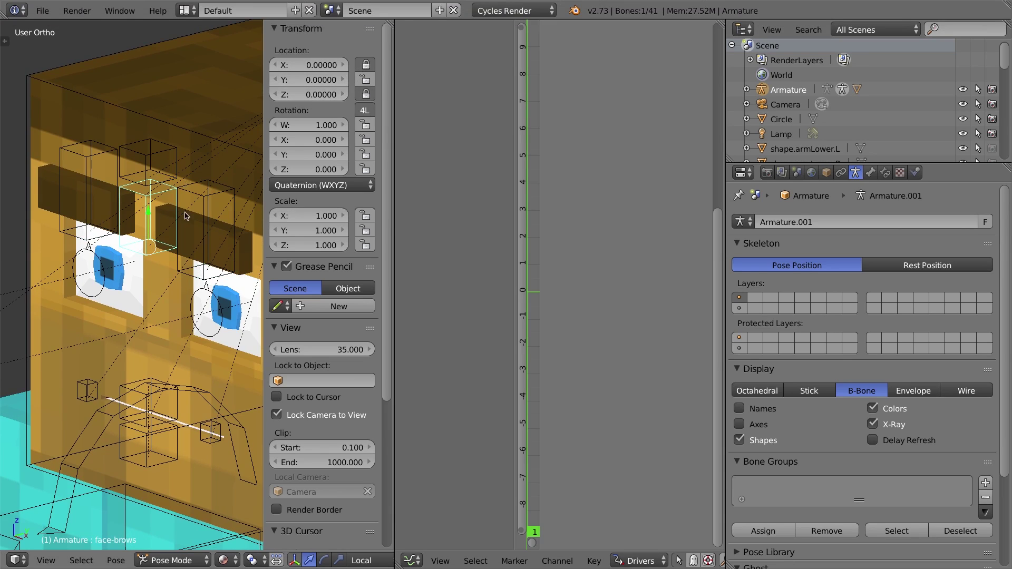
Try moving the face-eyelid.L bone freely to check its location locks, and cancel the move
right_click(199, 267)
key(g)
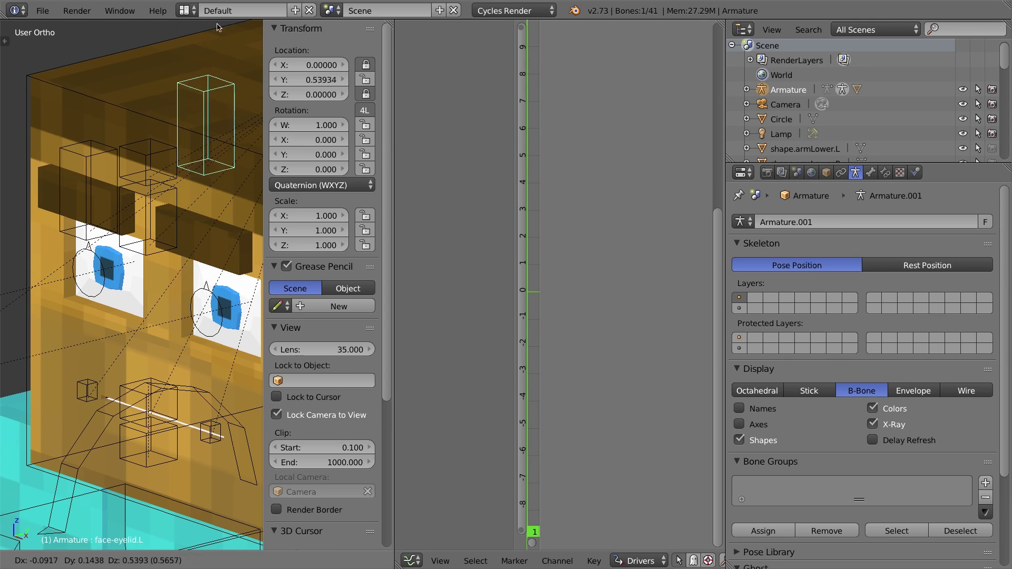
right_click(195, 50)
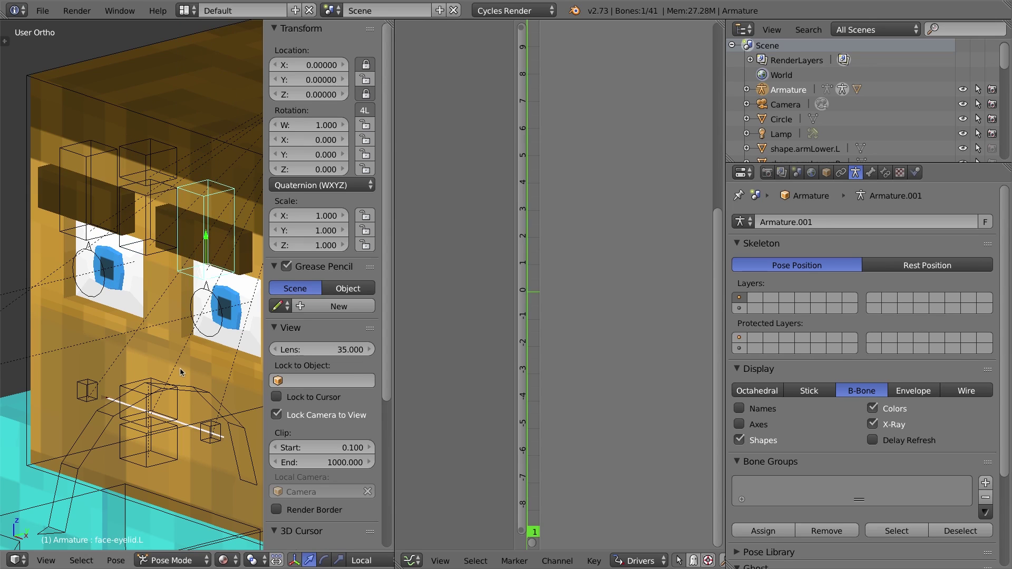
Add a Limit Location constraint to the face-eyelid.L bone and view the face from the front
click(886, 173)
click(865, 222)
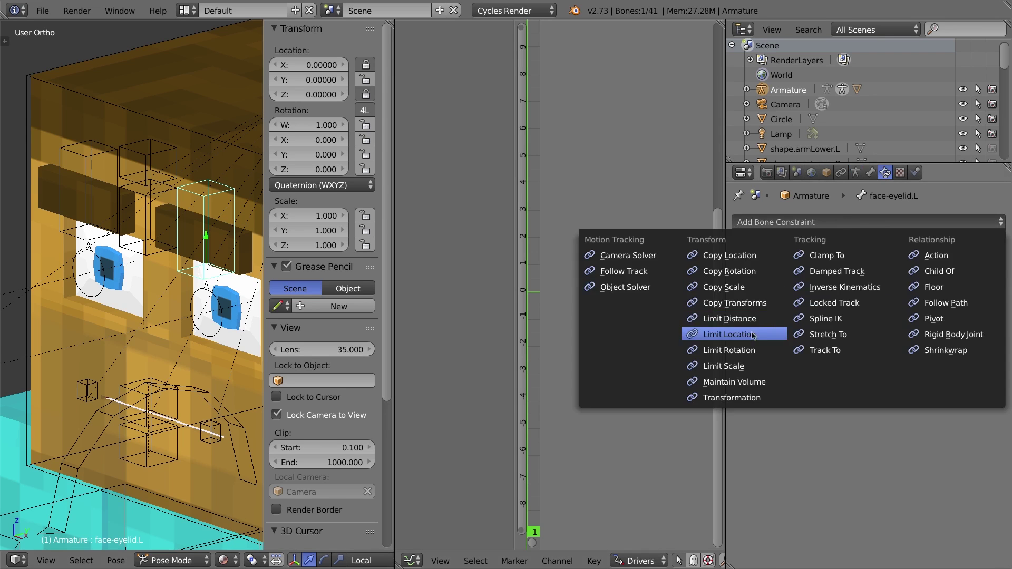
click(665, 262)
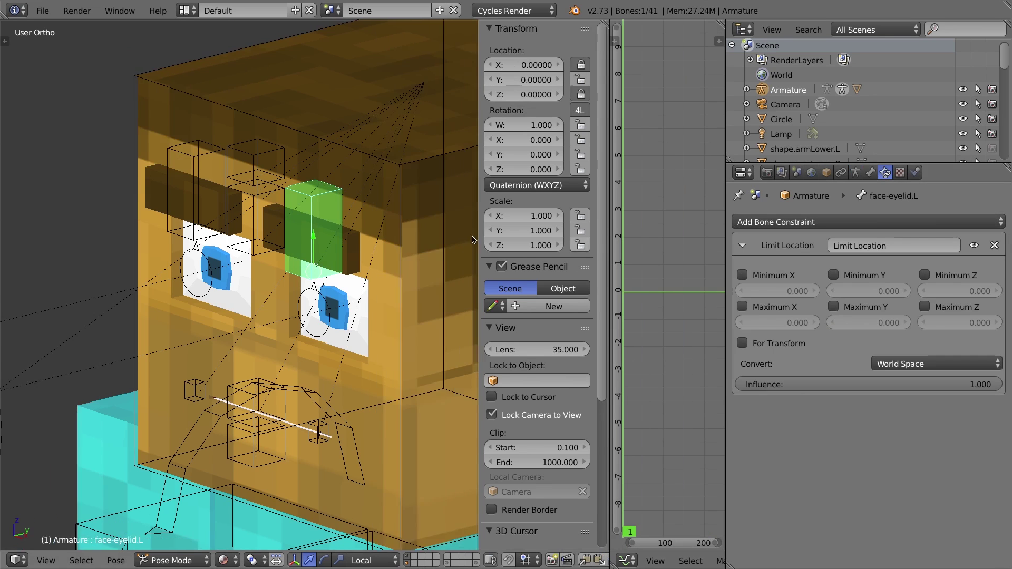
scroll(315, 205, up, 2)
middle_drag(473, 240, 285, 222)
key(KP_1)
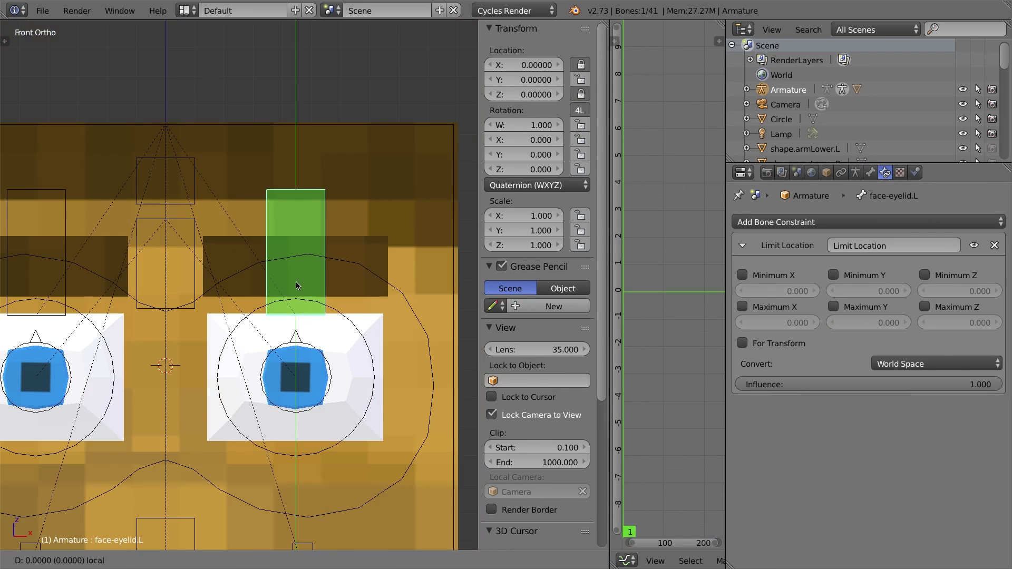
Lower face-eyelid.L to close the eye, and limit its location in Local Space to Minimum Y -0.433 and Maximum Y 0
drag(299, 280, 302, 410)
click(901, 364)
click(900, 295)
click(834, 275)
key(ctrl+v)
click(834, 307)
Reset the face-eyelid.L bone's location and test its movement limits with a cancelled move
key(alt+g)
key(h)
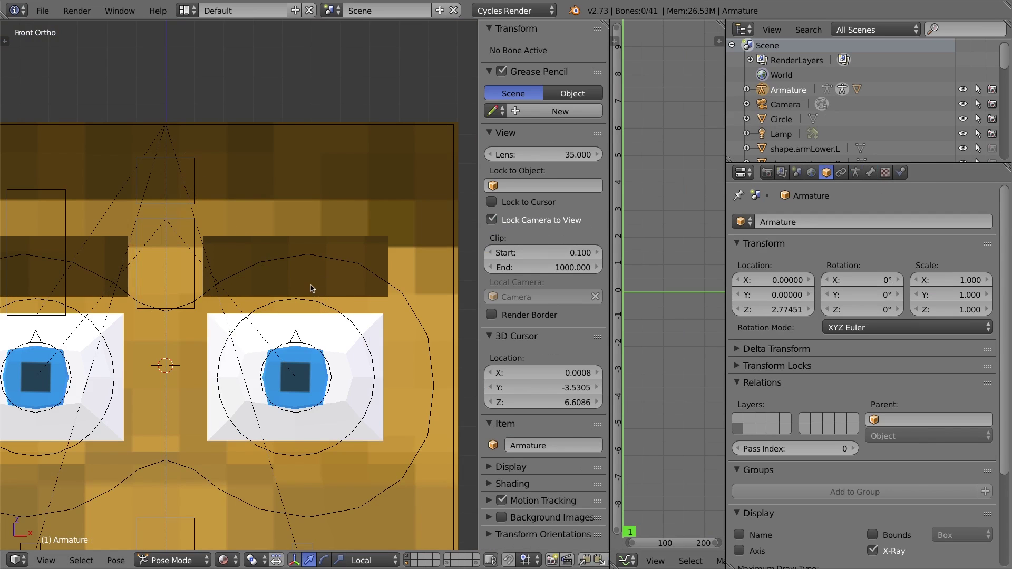
key(ctrl+z)
key(g)
right_click(310, 355)
Add a Limit Location constraint to the face-eyelid.R bone in Local Space with Minimum Y set to -0.433
shift+middle_drag(119, 246, 260, 255)
right_click(209, 251)
click(754, 223)
click(733, 335)
click(897, 365)
click(896, 296)
click(834, 275)
key(ctrl+v)
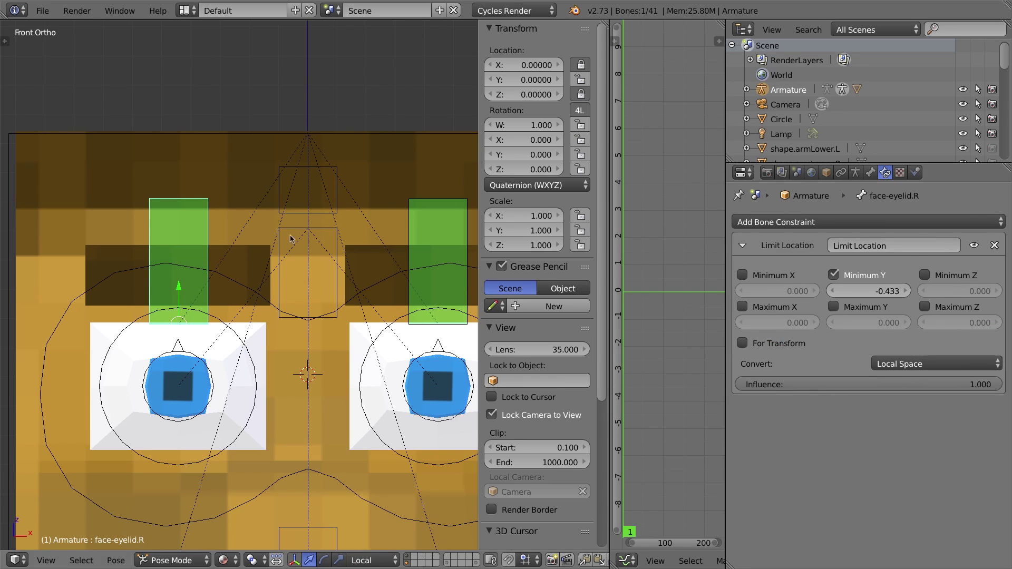
Test the lower limit of face-eyelid.R by moving it down over the eye, and reset its location
key(g)
click(232, 400)
middle_drag(232, 398, 191, 357)
key(KP_1)
key(alt+g)
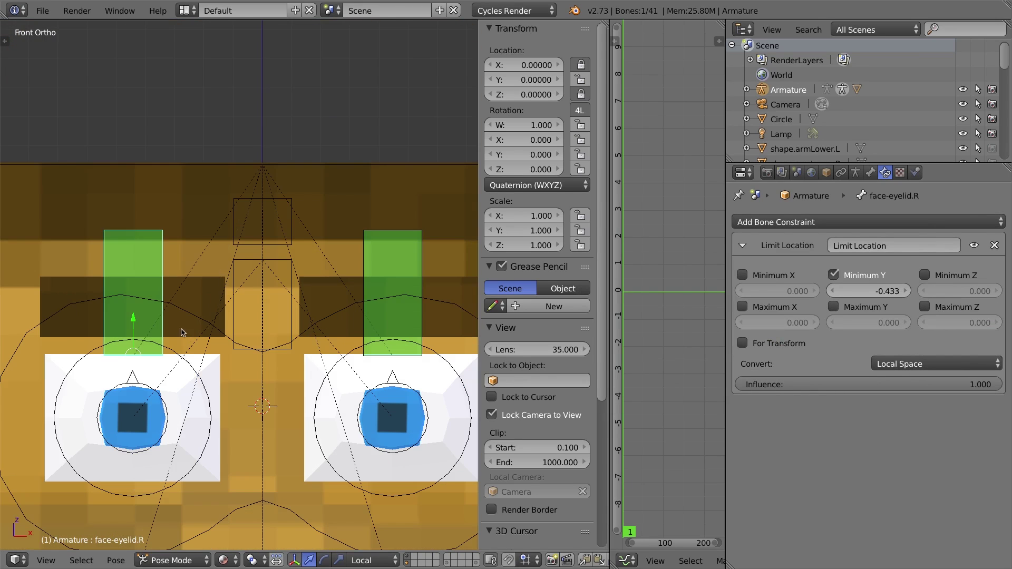
Enable Maximum Y at 0 in the face-eyelid.R Limit Location constraint and test the limit with a cancelled move
click(833, 306)
key(g)
right_click(233, 328)
Raise the face-brows bone and add a Limit Location constraint in Local Space with Maximum Y set to 0.339
right_click(296, 294)
key(g)
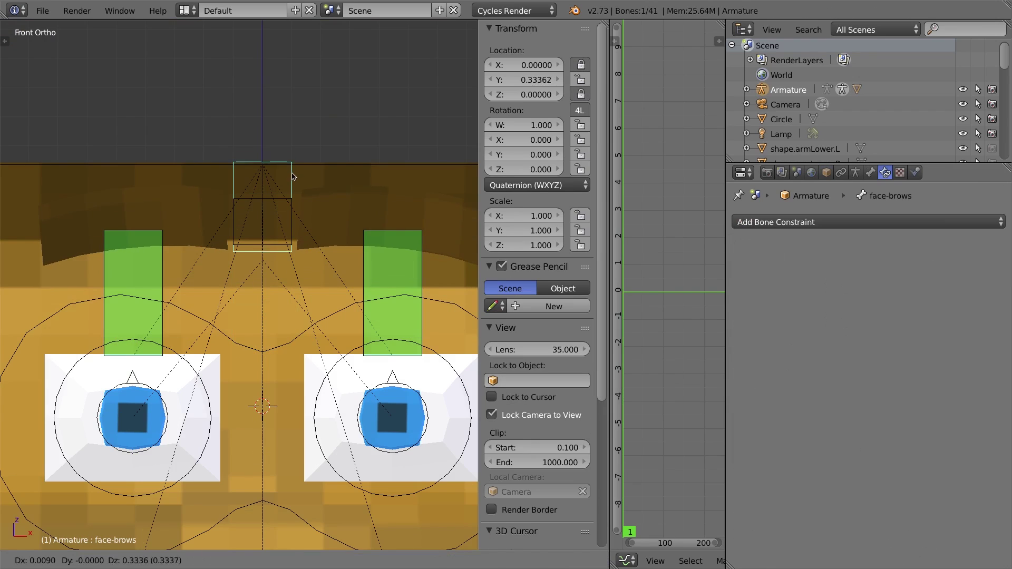
click(294, 177)
click(826, 222)
click(701, 327)
click(896, 364)
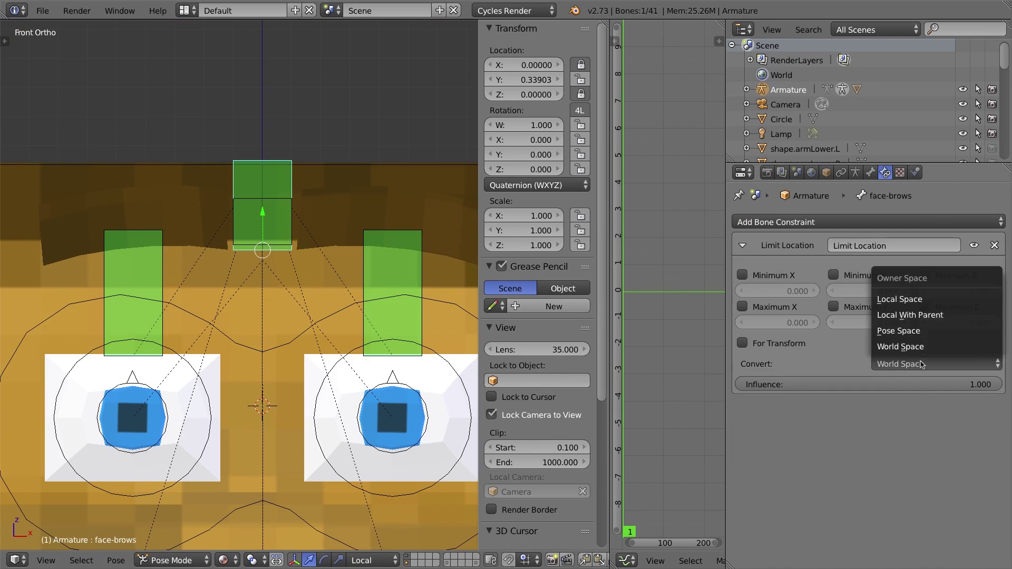
click(864, 291)
click(836, 305)
text(0.339)
Lower face-brows to the top of the eyes, set its Minimum Y limit to -0.112, then reset its location and test with a cancelled move
key(g)
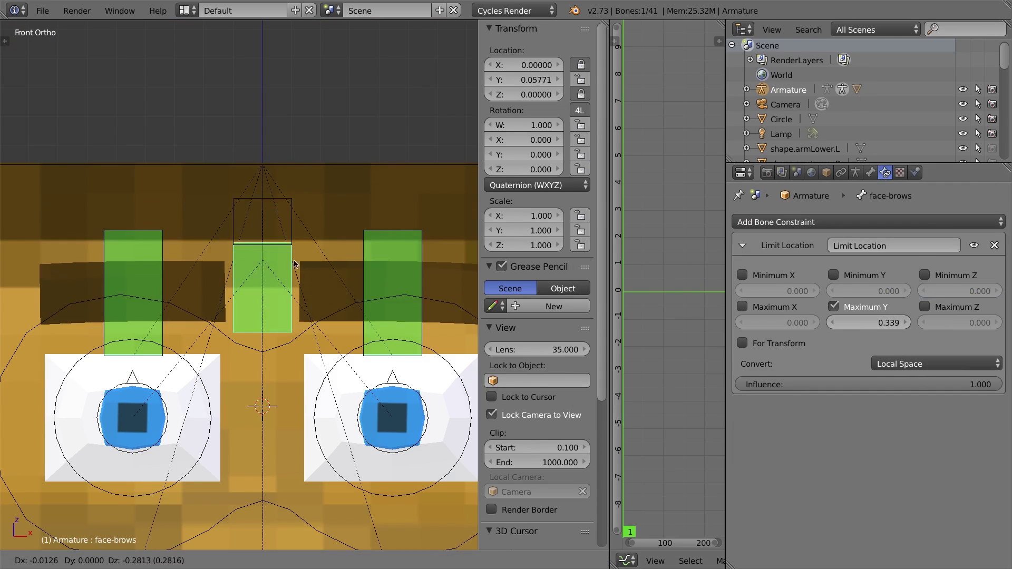
click(294, 293)
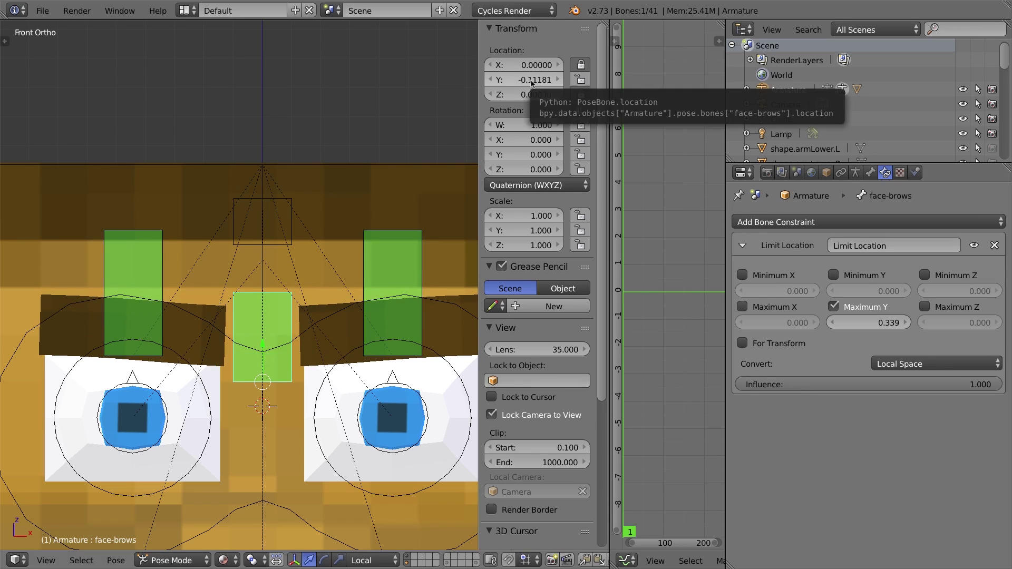
click(865, 277)
text(-0.112)
key(alt+g)
key(g)
right_click(267, 350)
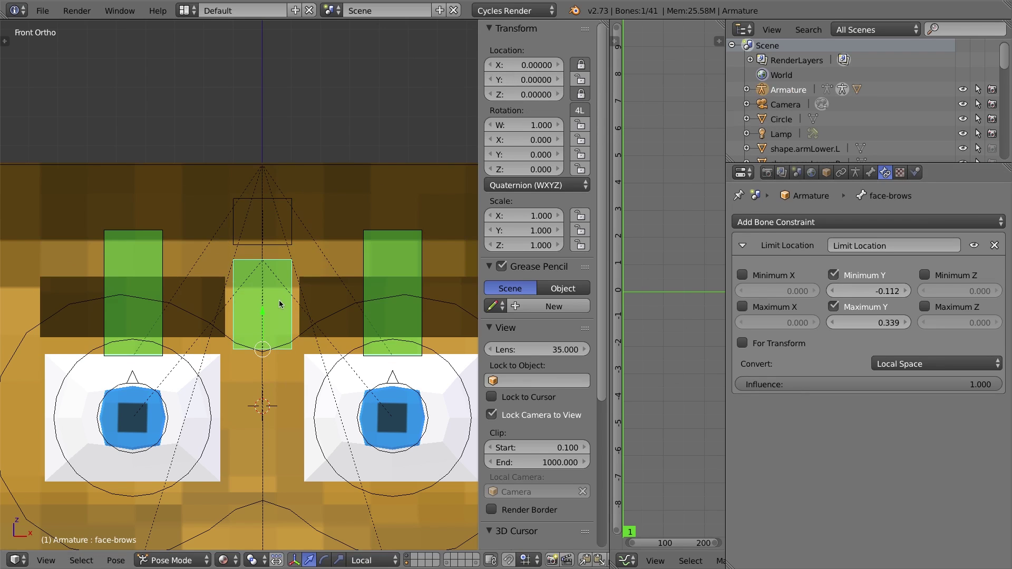
Test the face-eyelid.L bone with a cancelled move and inspect the face rig from an angle
scroll(332, 307, down, 1)
right_click(352, 296)
key(g)
right_click(365, 232)
middle_drag(369, 248, 352, 267)
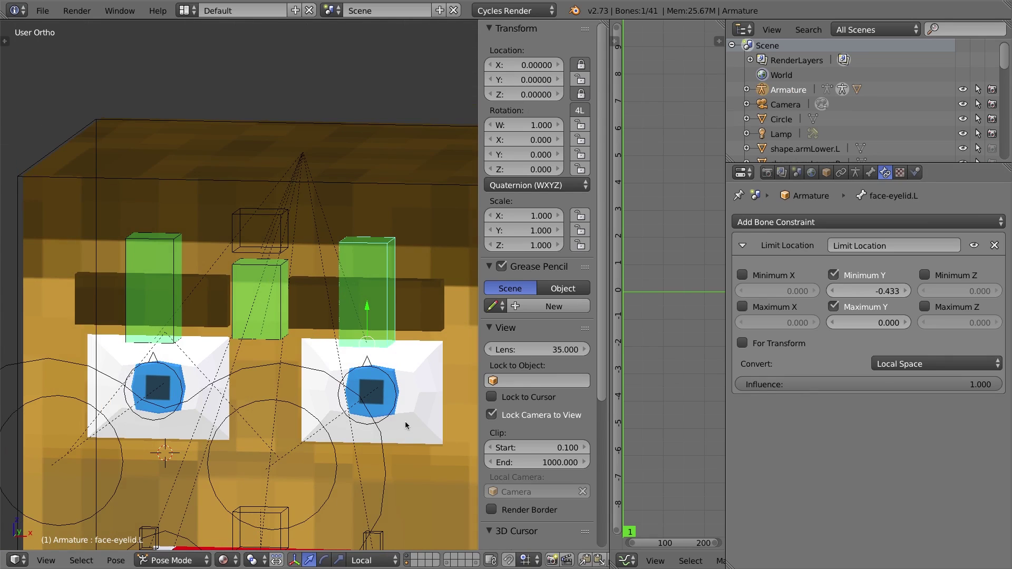
Add two shape keys to the head mesh, named brows.angry and brows.worried
right_click(267, 215)
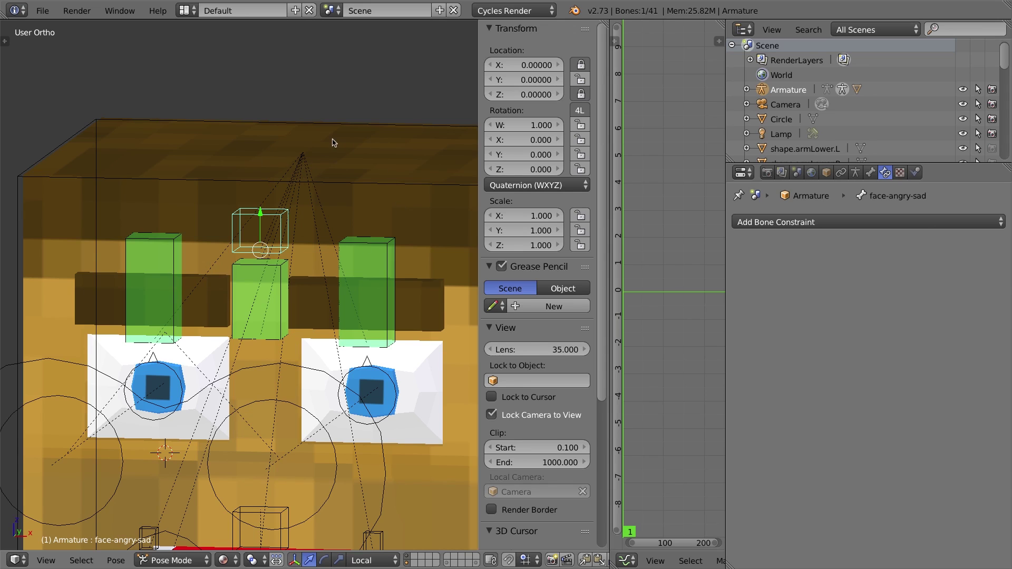
key(KP_1)
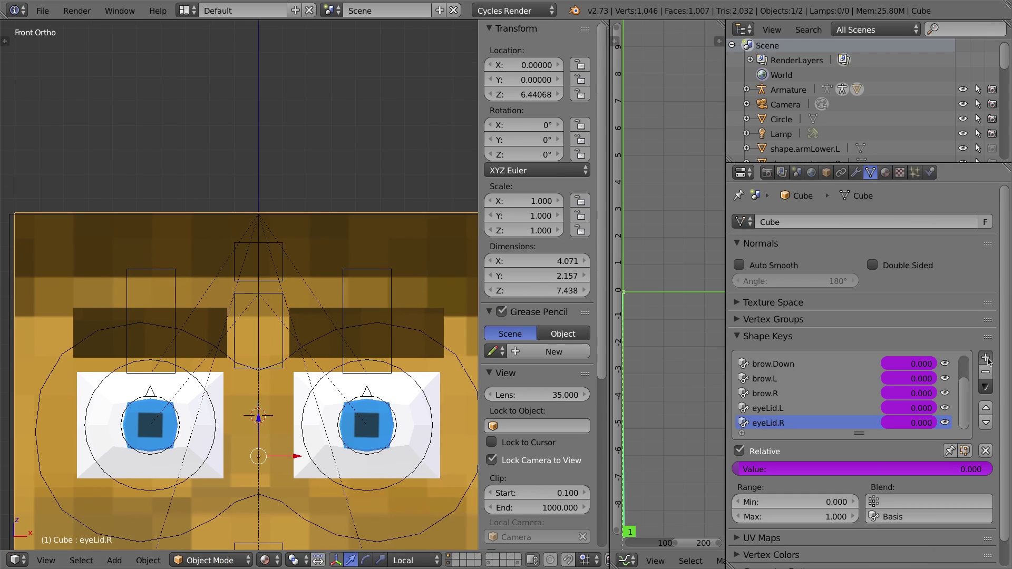
double_click(780, 422)
text(brows.anfg)
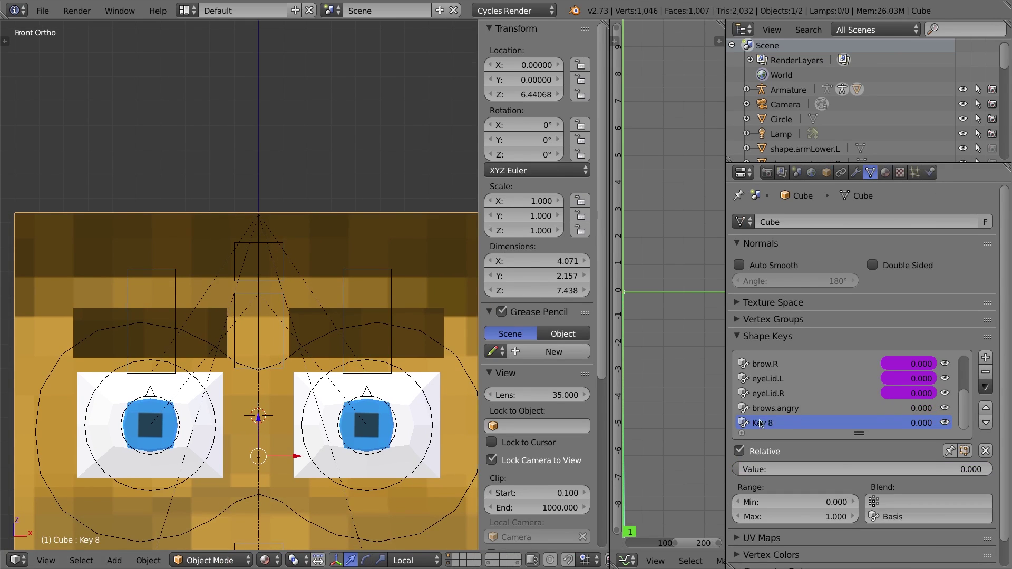
Edit the mesh on the brows.angry shape key and select the inner end faces of both eyebrows
click(780, 408)
key(Tab)
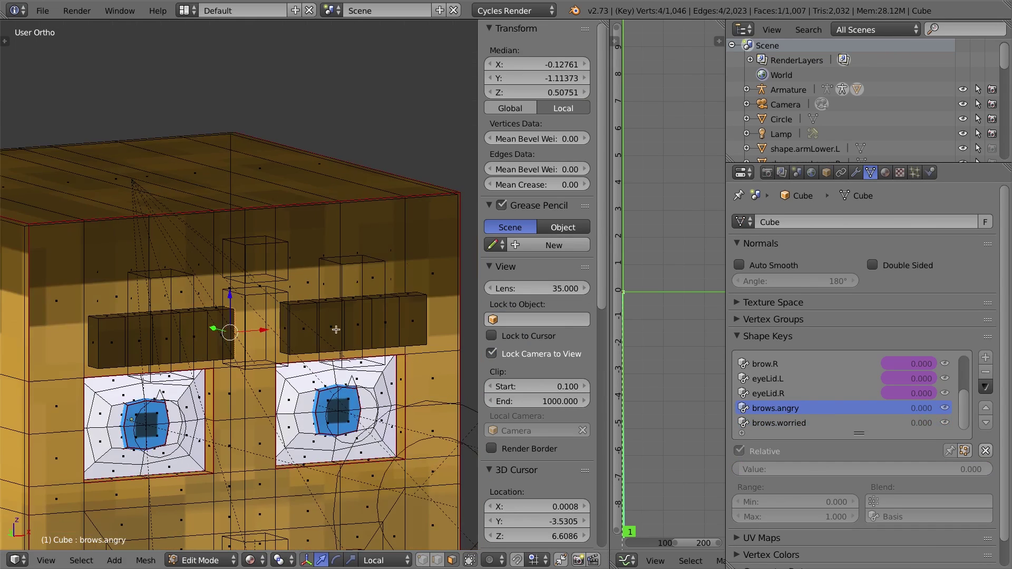
shift+right_click(285, 328)
key(KP_1)
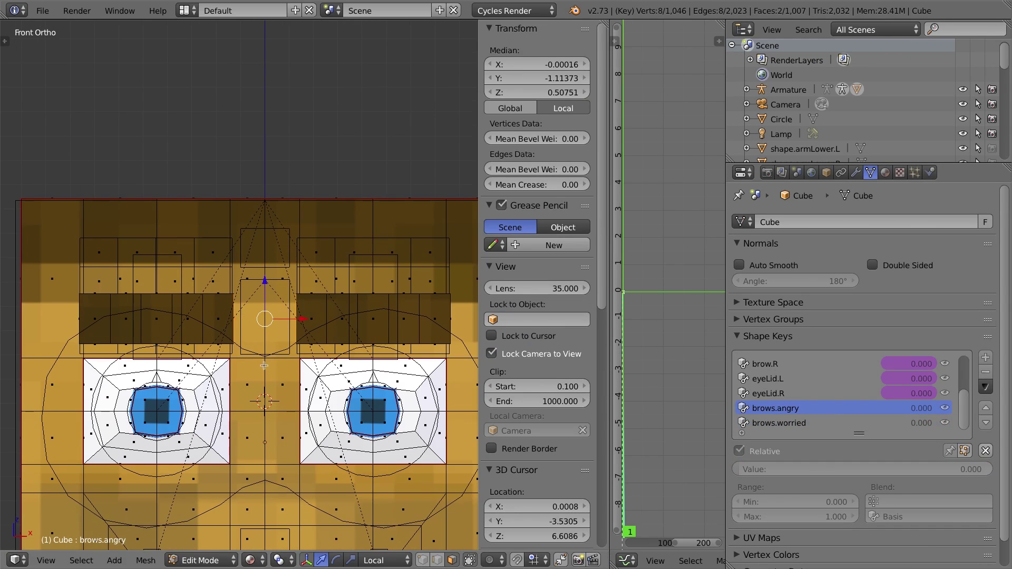
Try to rotate the linked geometry of each eyebrow as a whole
key(l)
key(r)
click(244, 312)
key(l)
key(r)
Select the inner end faces of both eyebrows, enable proportional editing and move them down along Z
shift+right_click(246, 305)
key(KP_1)
click(491, 560)
click(542, 495)
key(g)
key(z)
click(245, 227)
Rotate the inner end face of each eyebrow individually to follow the angry slope
right_click(213, 226)
key(r)
right_click(248, 228)
key(KP_1)
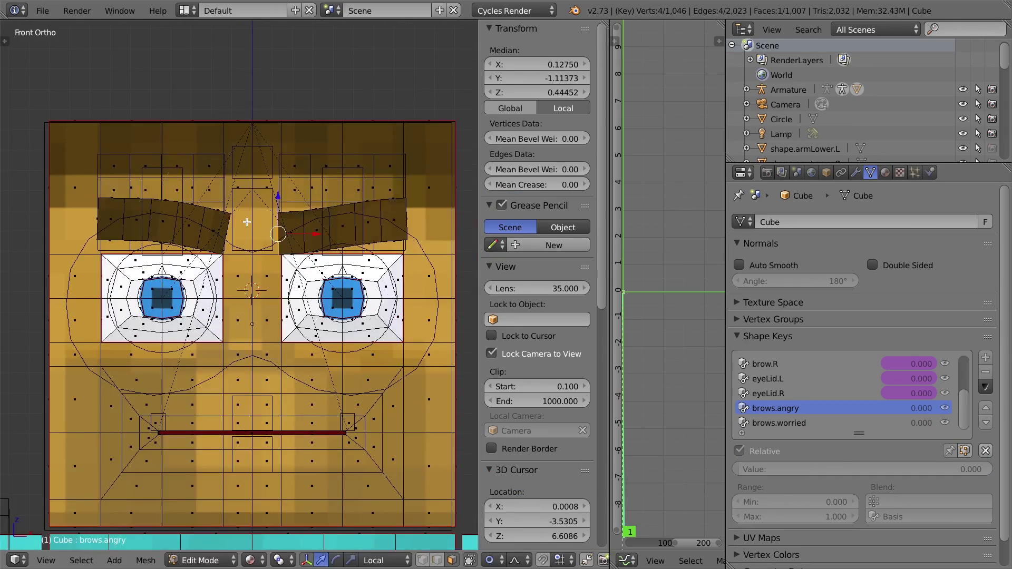
key(r)
Lower both inner eyebrow ends further along Z, rotate an end face again and reselect both ends
shift+right_click(226, 228)
key(g)
key(z)
key(r)
right_click(192, 235)
middle_drag(193, 234, 153, 233)
shift+right_click(219, 235)
key(KP_1)
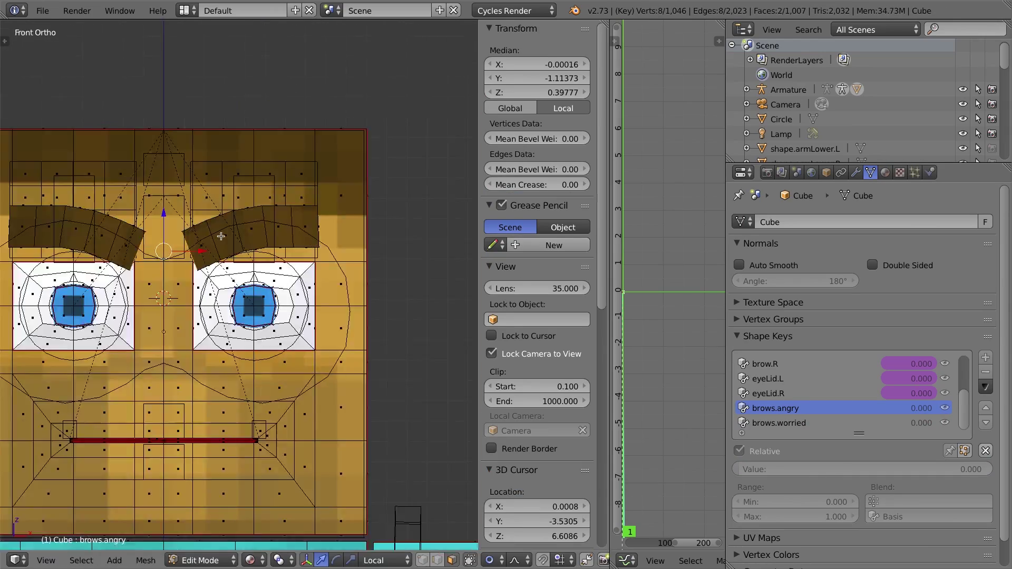
Fine-tune the height of both inner eyebrow ends along Z and finish editing the brows.angry shape
key(g)
key(z)
scroll(200, 234, down, 2)
click(200, 237)
key(Tab)
Edit the brows.worried shape key and raise the inner ends of both eyebrows along Z with proportional editing
click(779, 423)
key(Tab)
key(g)
key(z)
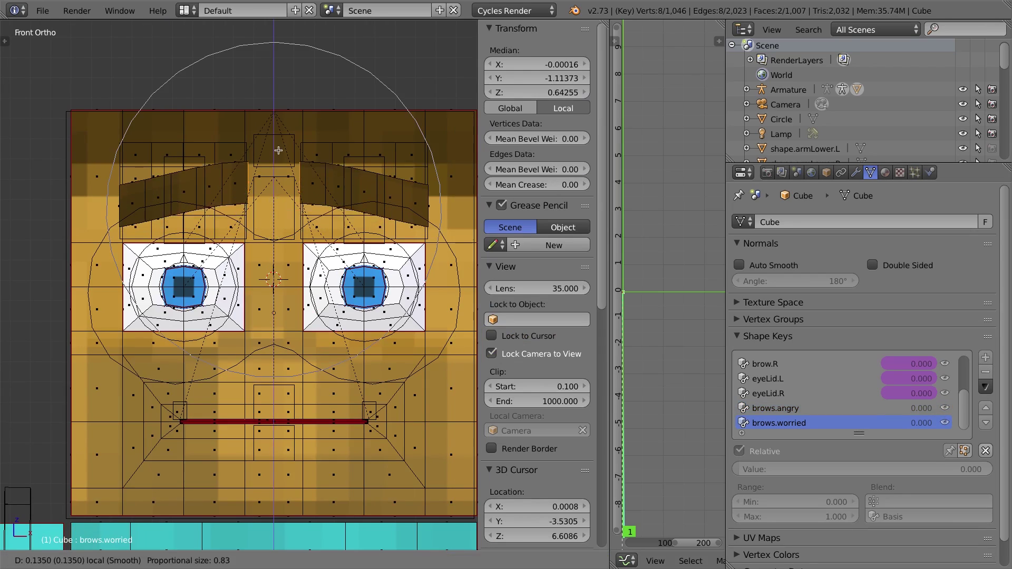
Rotate the inner eyebrow ends, adjust their height along Z and finish editing the brows.worried shape
right_click(243, 211)
key(r)
right_click(305, 202)
middle_drag(354, 196, 208, 214)
key(KP_1)
key(g)
key(z)
click(251, 213)
key(Tab)
Add a driver to the brows.angry value, widen the Graph Editor and target the Armature's face-angry-sad bone
right_click(903, 409)
click(901, 375)
drag(610, 221, 458, 222)
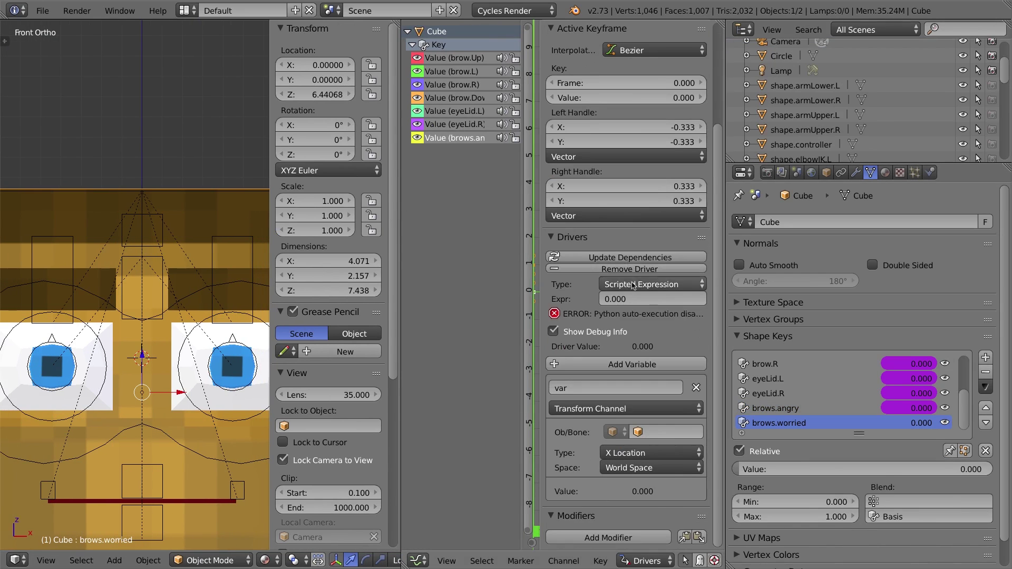
click(639, 431)
text(face)
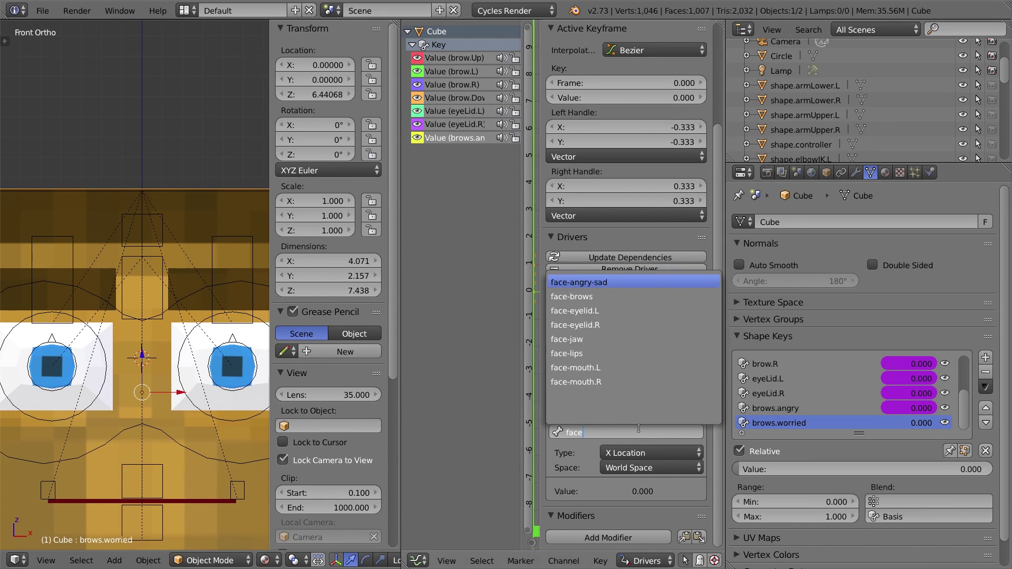
key(Return)
Set the brows.angry driver to Averaged Value of local-space Y Location with a Generator coefficient of -5.000, and add a driver to brows.worried
click(640, 454)
click(640, 419)
click(639, 469)
click(640, 418)
scroll(628, 524, down, 8)
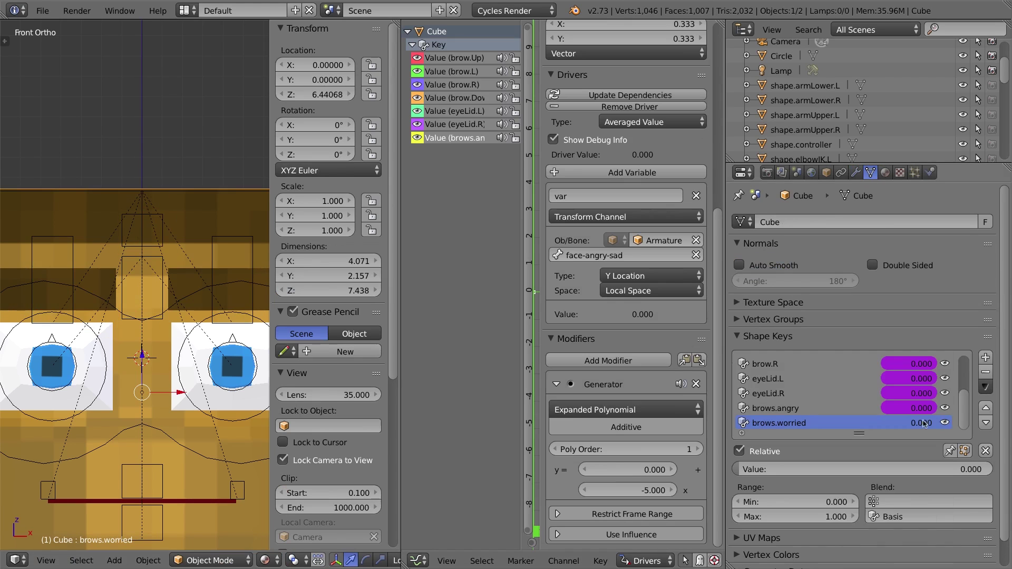
key(ctrl+d)
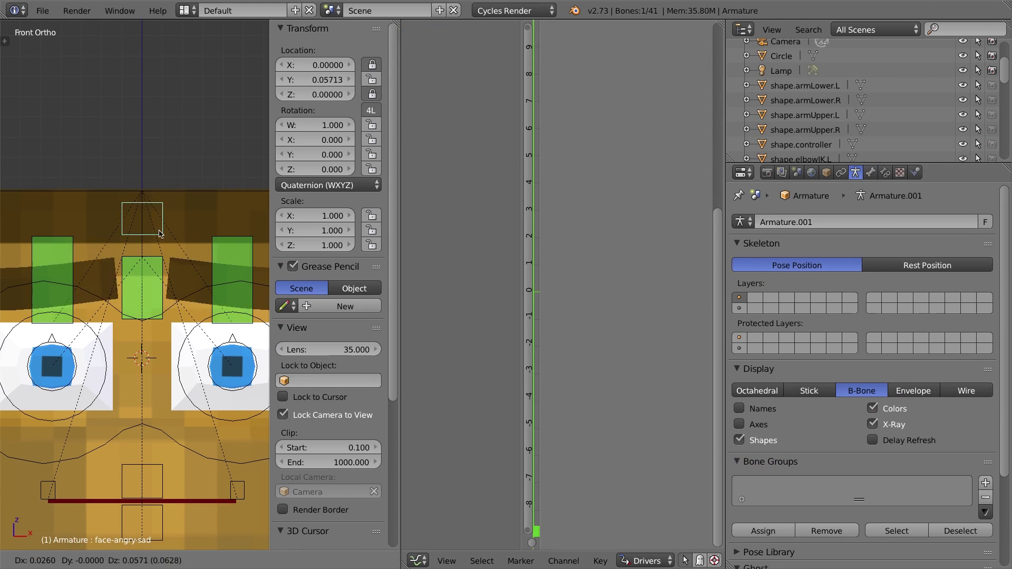
Limit the face-angry-sad bone's location in Local Space to Minimum Y -0.203 and Maximum Y 0.208, and reset its location
click(161, 218)
click(734, 338)
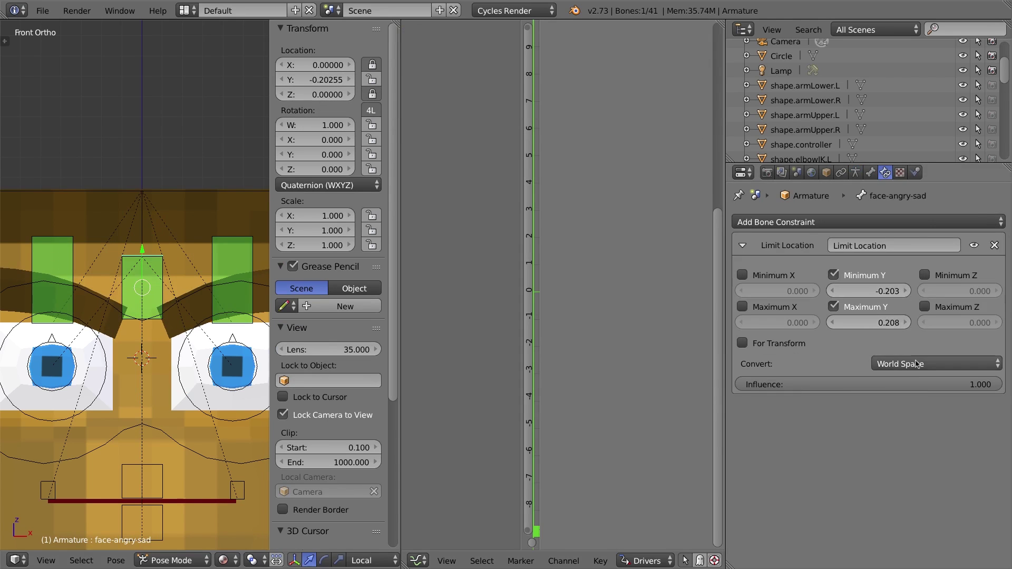
key(alt+g)
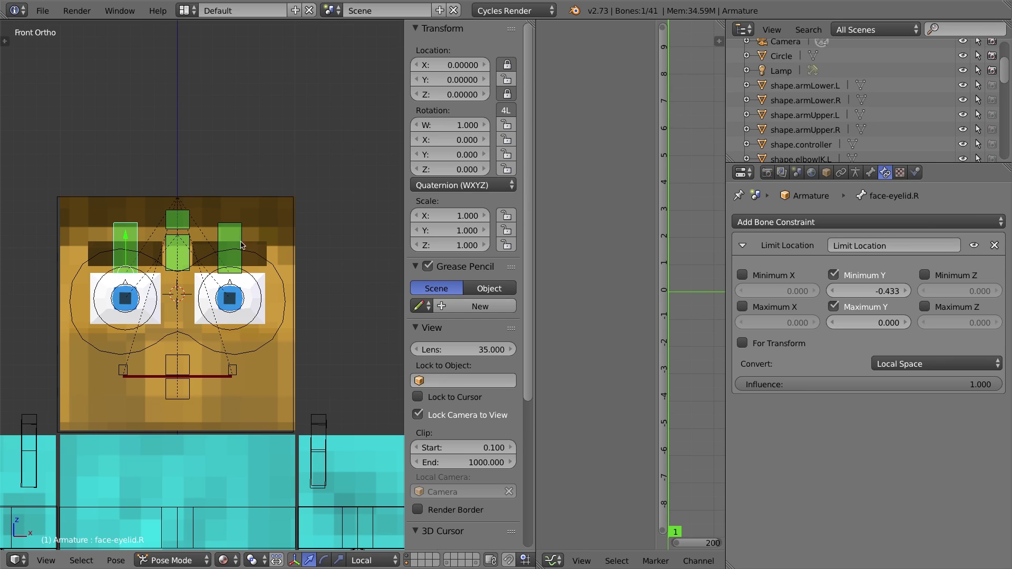
Test closing both eyes by moving the two eyelid bones down together, and reset their location
shift+right_click(237, 235)
key(g)
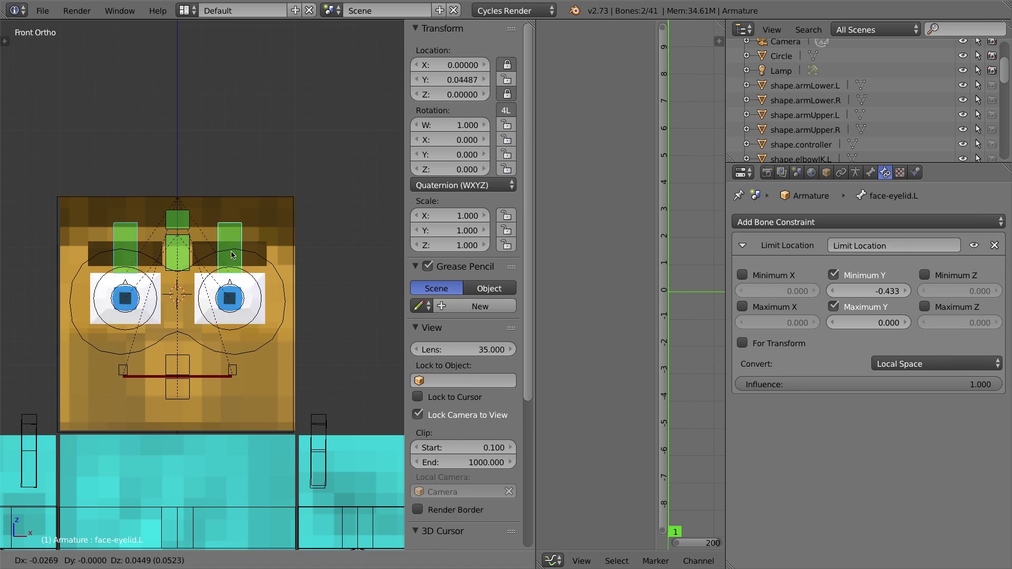
click(232, 371)
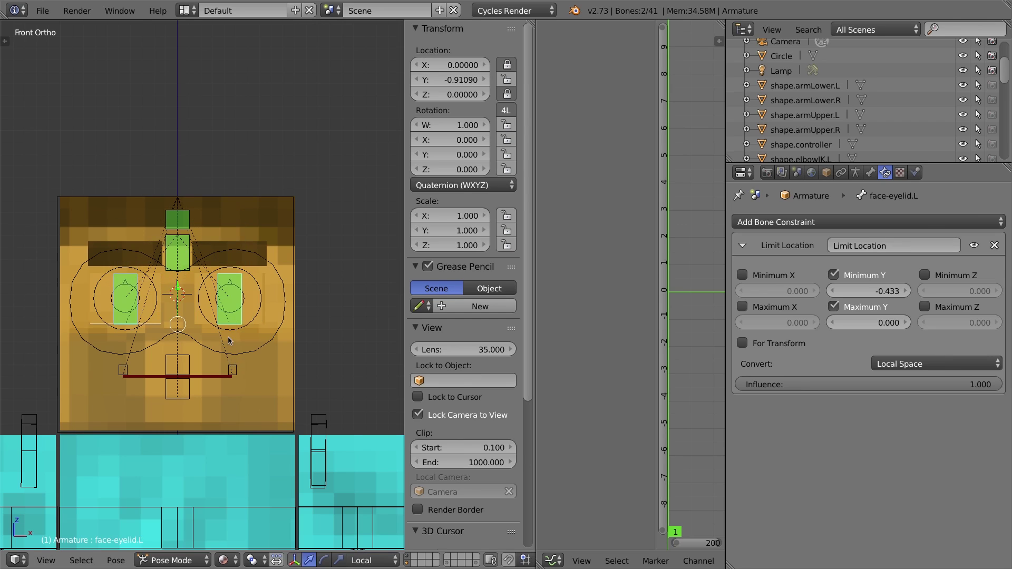
key(alt+g)
Move the face-brows bone up to raise both eyebrows
right_click(179, 245)
key(g)
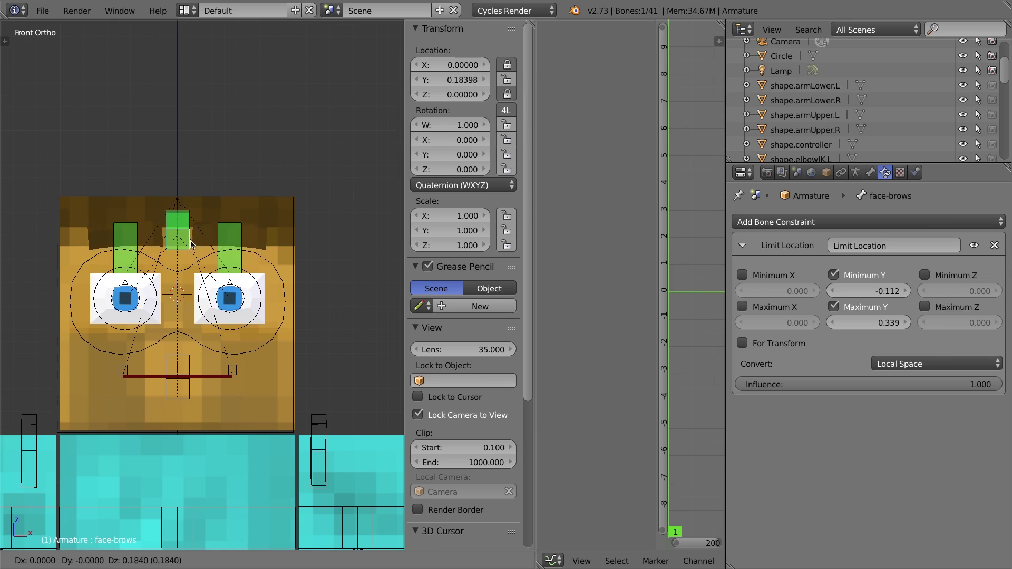
click(192, 246)
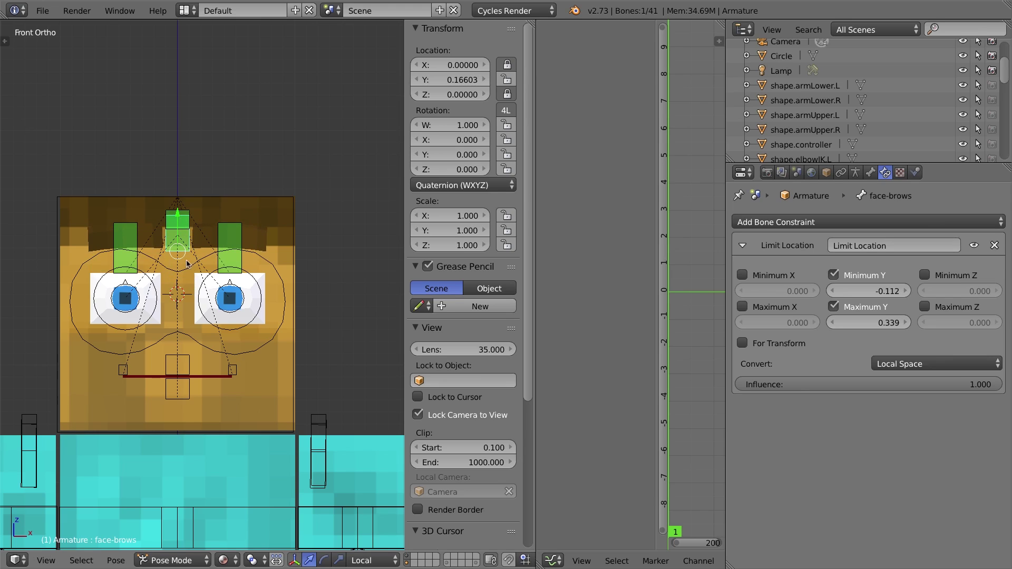
key(g)
click(193, 245)
Move the face-angry-sad bone down to give the raised eyebrows an angry slant
right_click(184, 224)
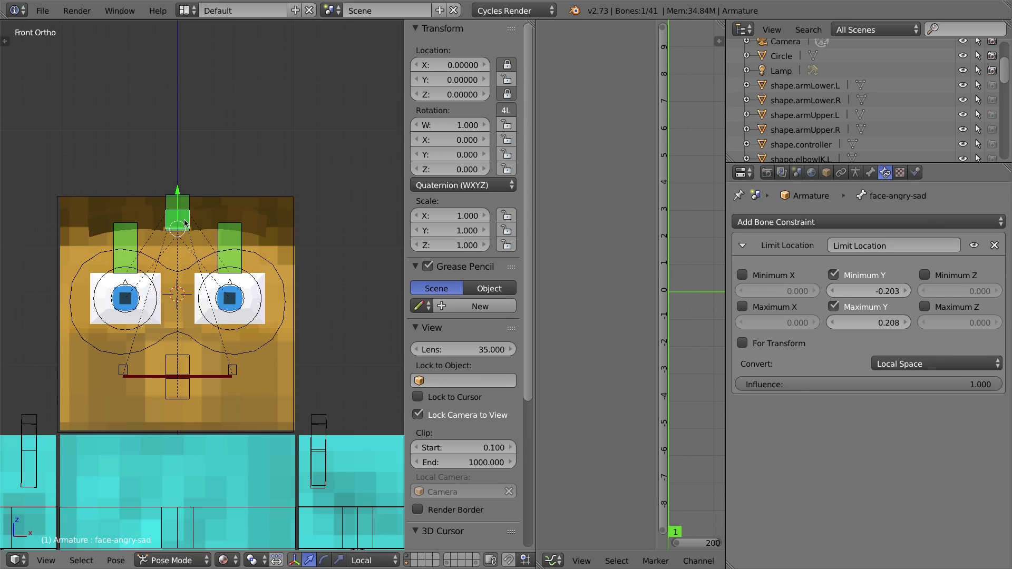
key(g)
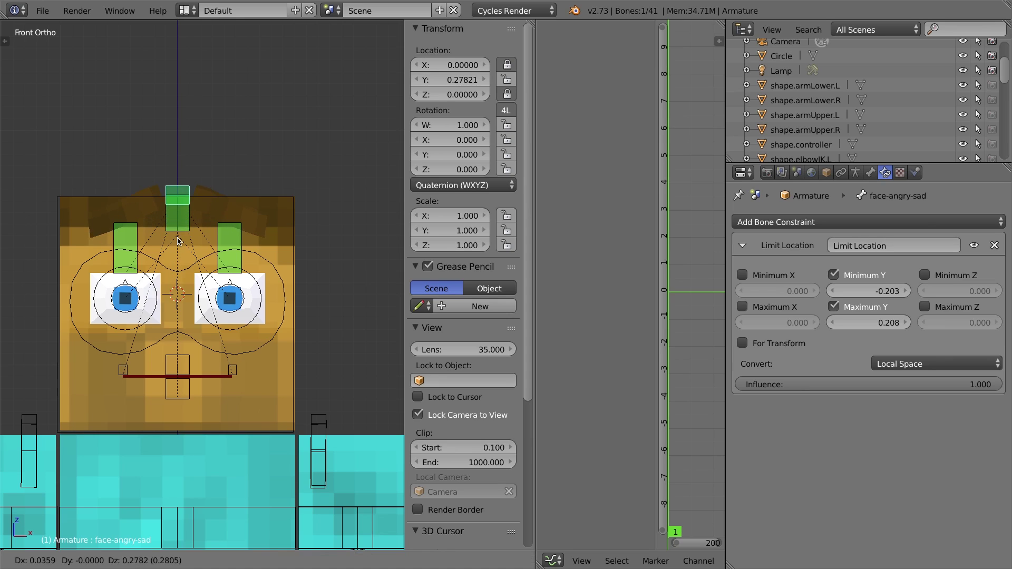
click(175, 310)
Lower the face-eyelid.R and face-eyelid.L bones one after the other to half-close both eyes, at about -0.19 in Y for the left one
right_click(127, 234)
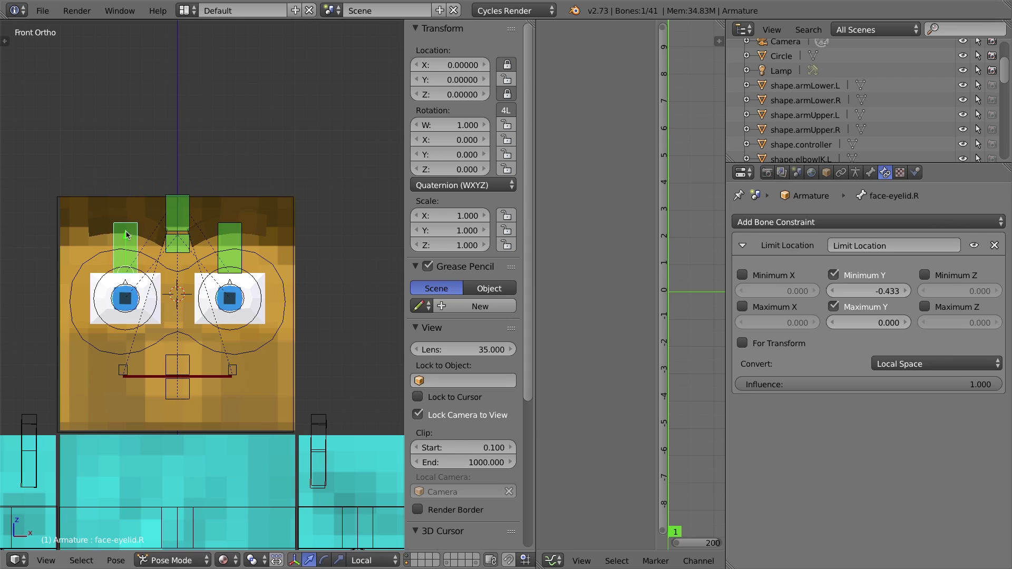
key(g)
click(126, 271)
right_click(233, 236)
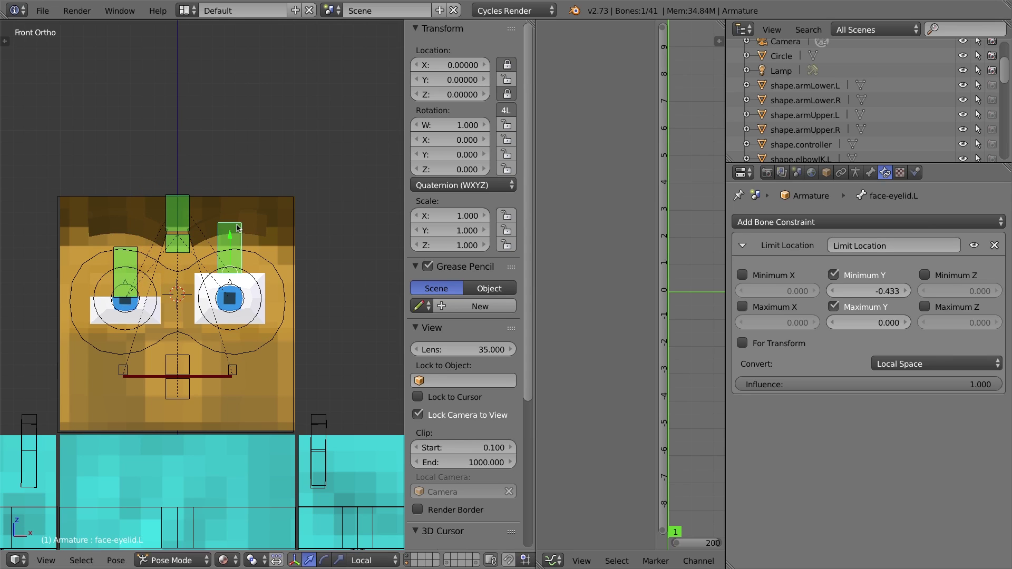
key(g)
click(236, 262)
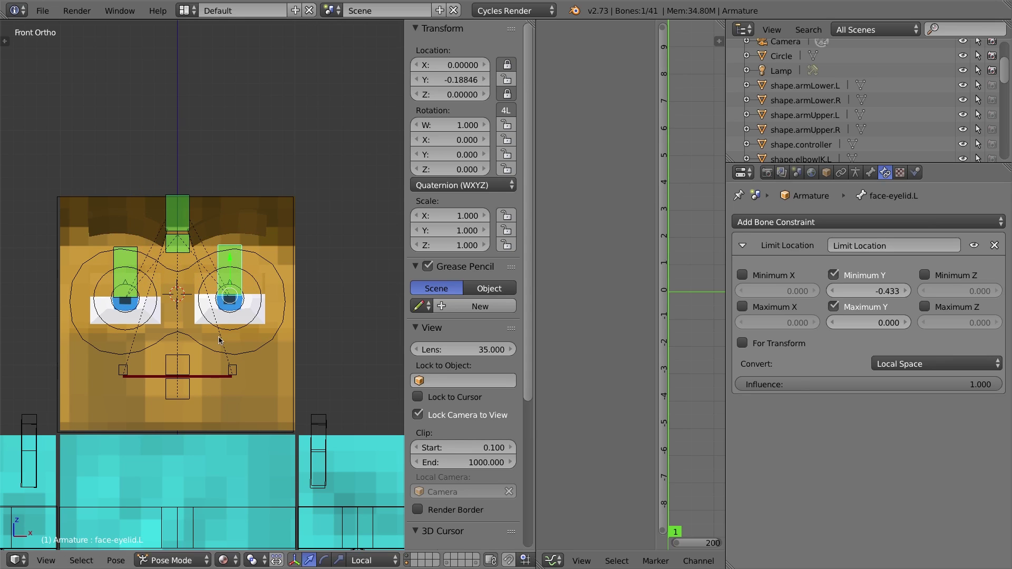